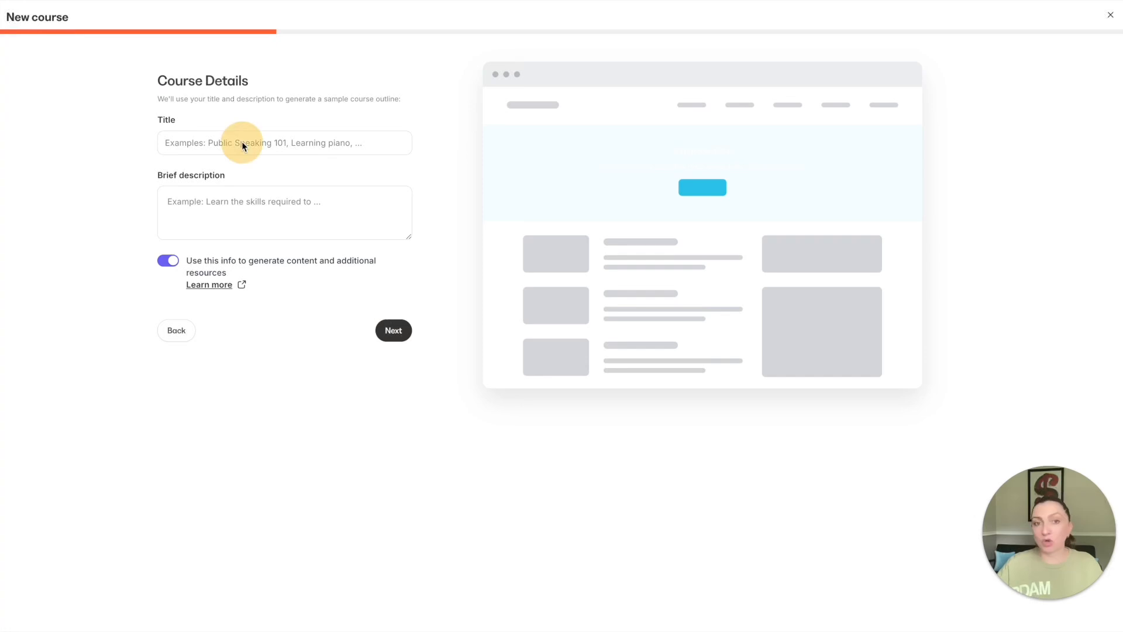
Title the course "1001 ChatGPT Prompts", describe it as a mini-course of diverse prompts for various tasks, and accept the appearance settings
click(241, 141)
text(1001 ChatGPT Prompts)
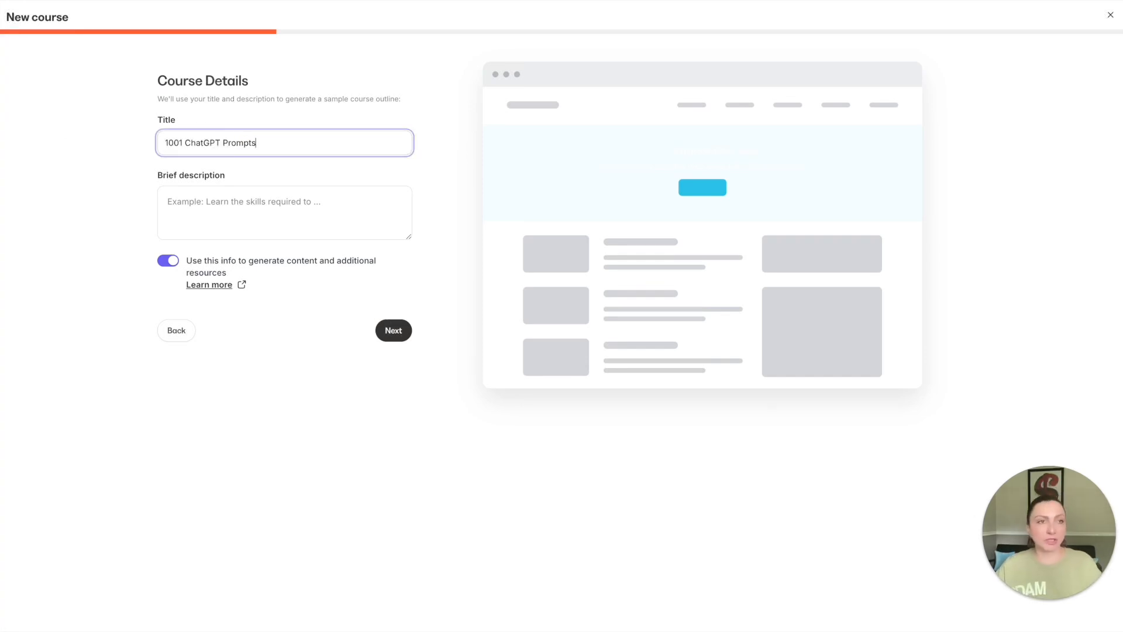
key(super+Tab)
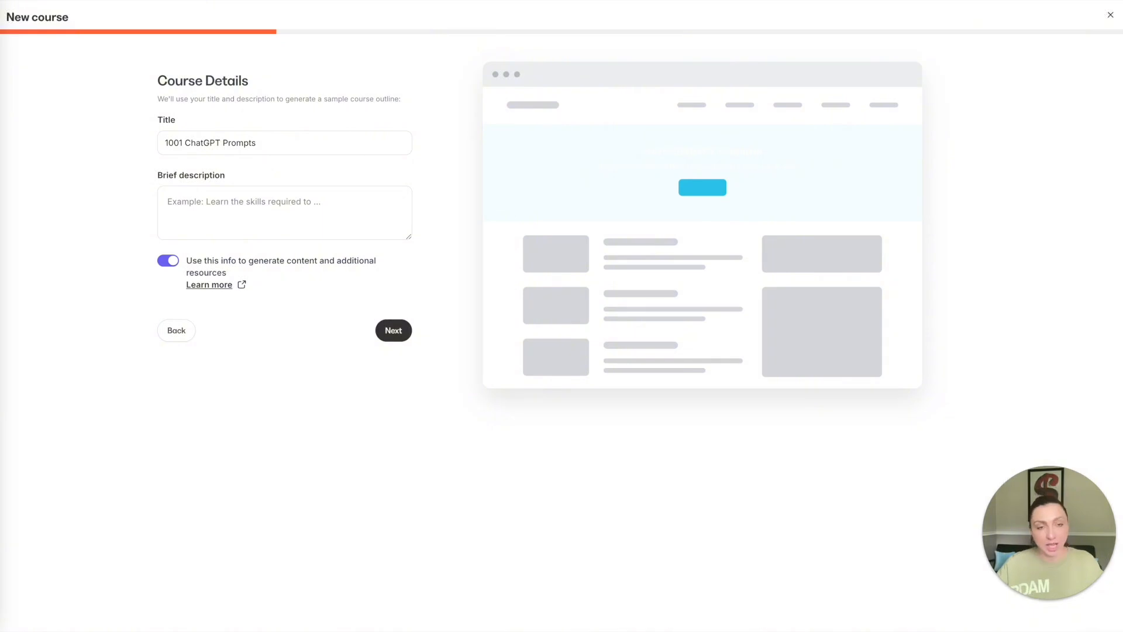
click(189, 203)
click(189, 203)
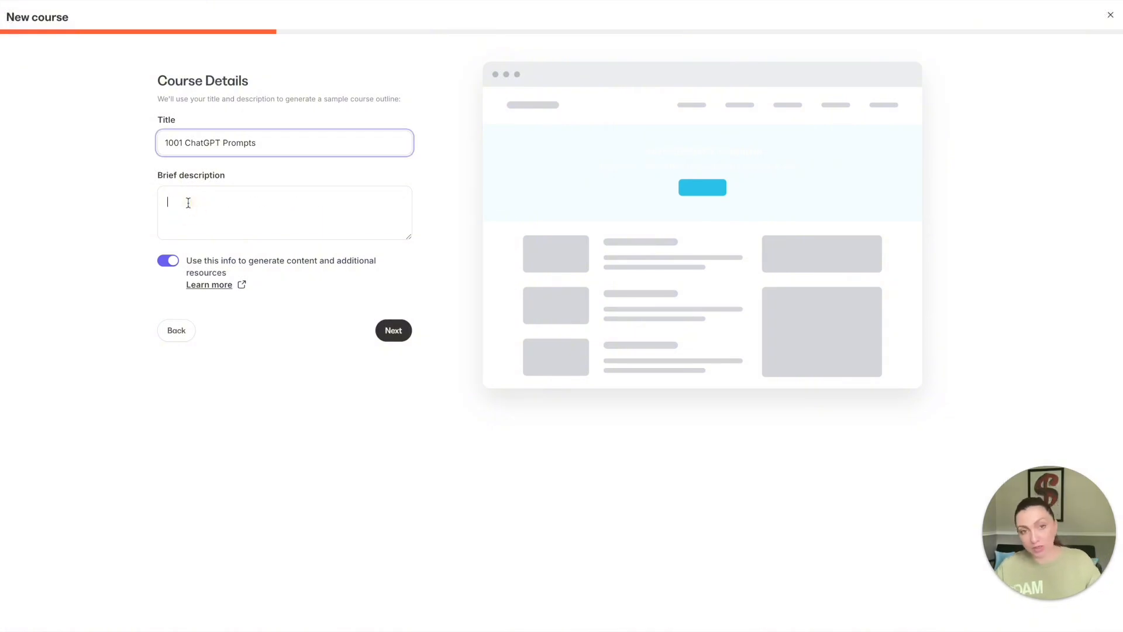
text(This mini-course is packed with a diverse collection of prompts for various tasks – from writing and marketing to learning and problem-solving.)
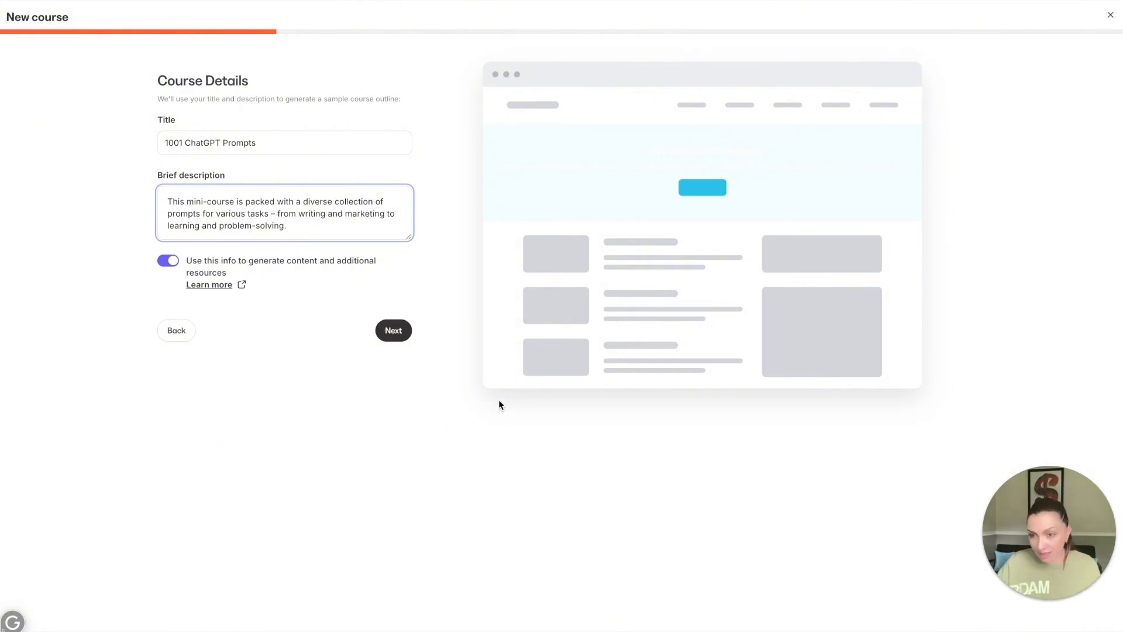
click(392, 333)
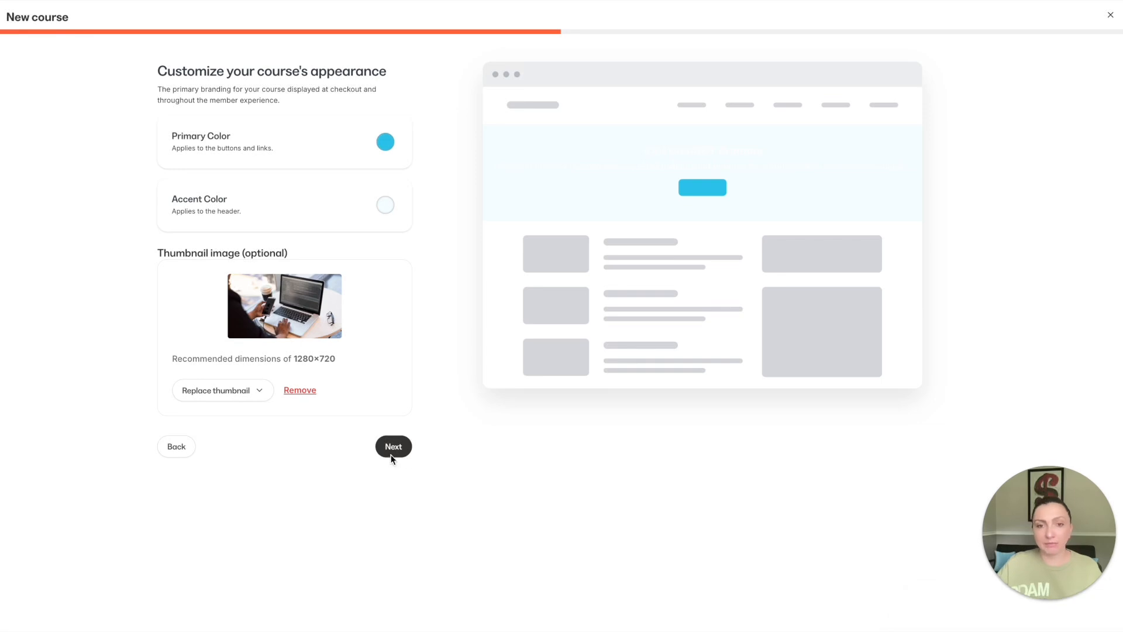
click(407, 452)
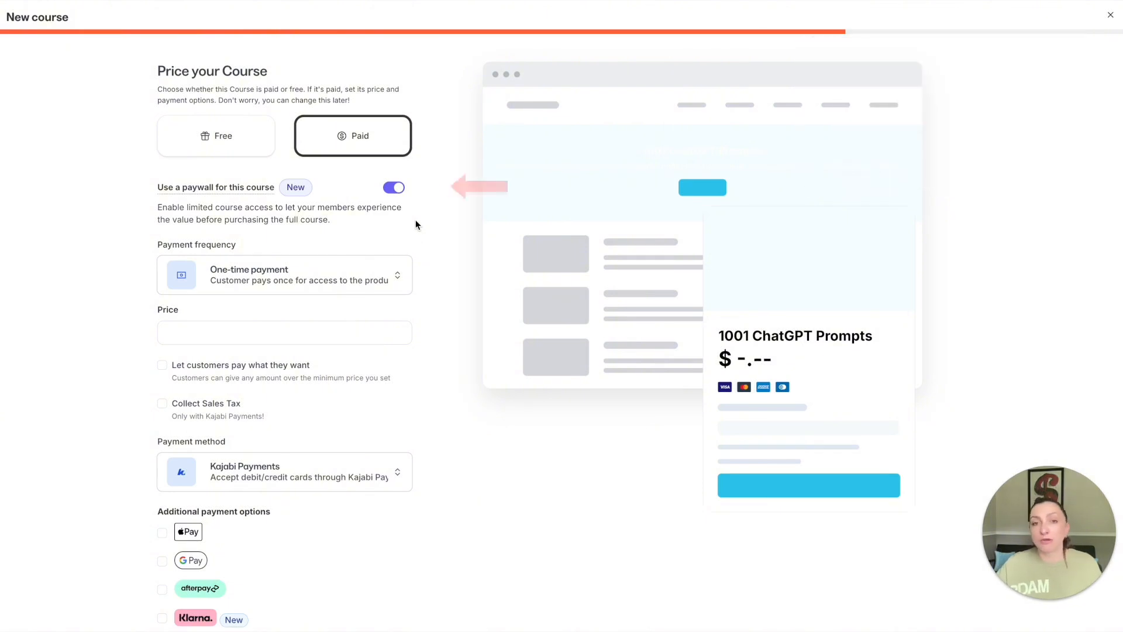
Turn off the paywall for the paid course and set its one-time price to 29
click(395, 189)
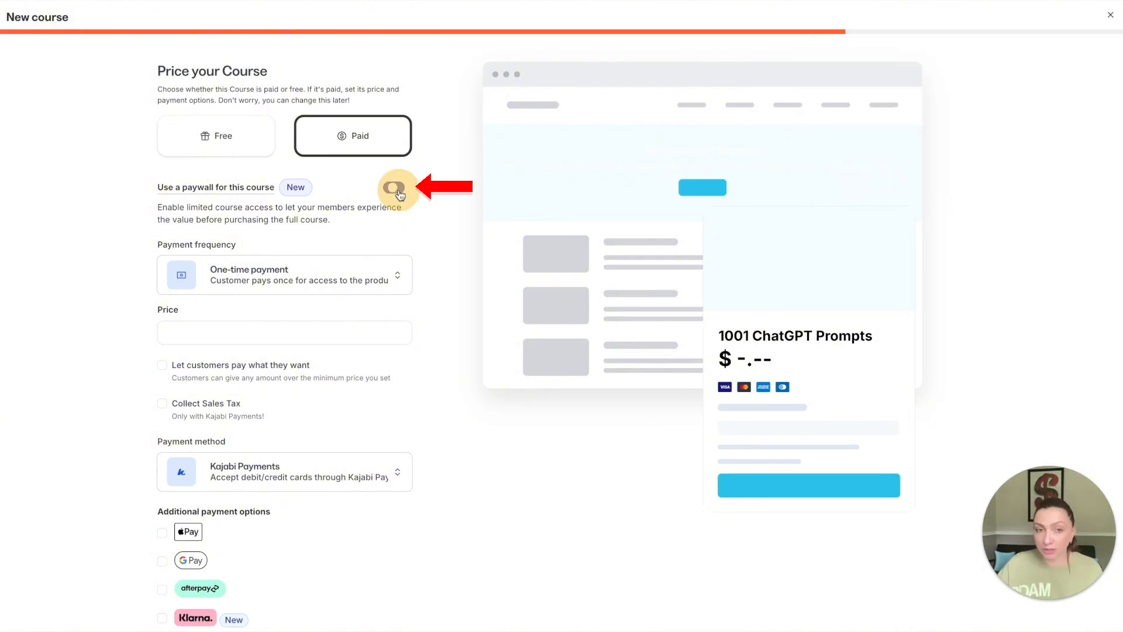
click(227, 332)
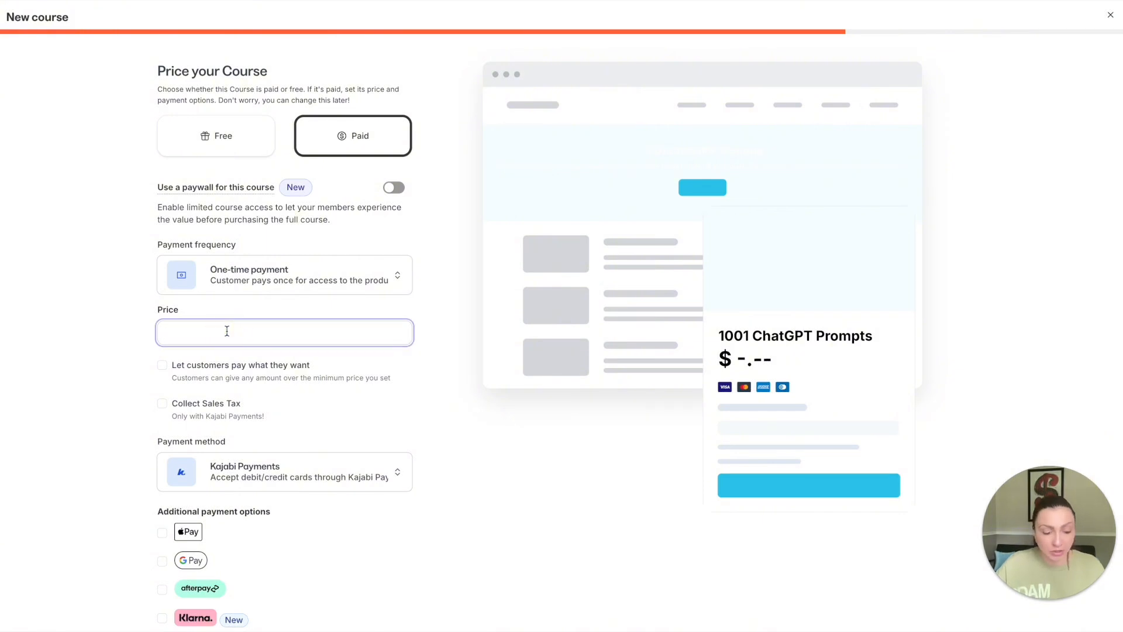
text(29)
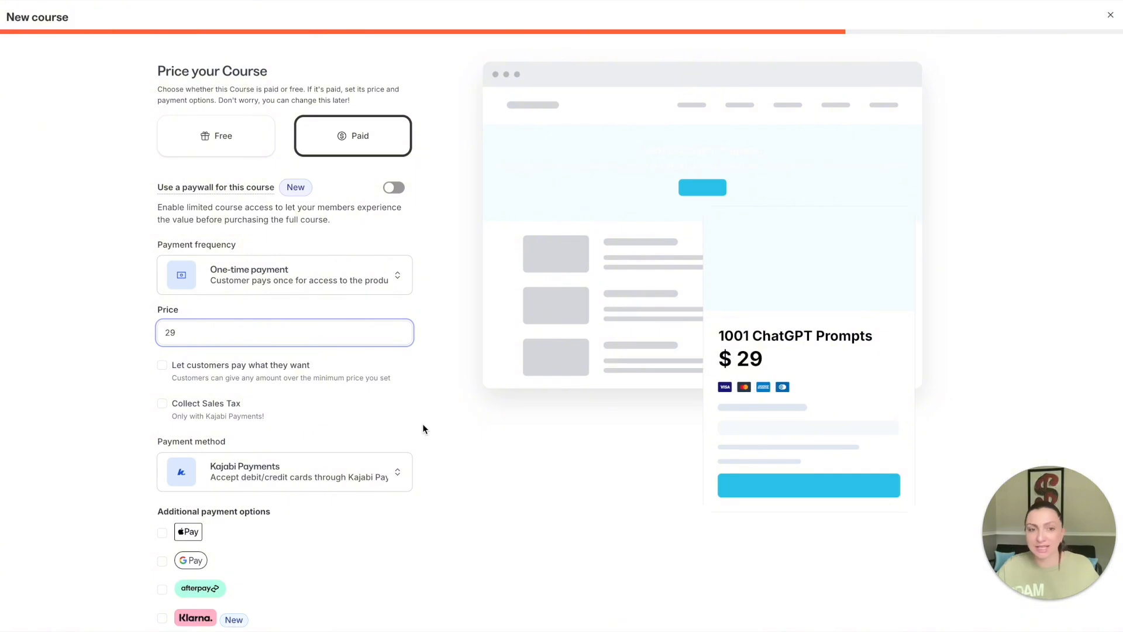
Enable PayPal, Klarna, Afterpay, Google Pay and Apple Pay as additional payment options and proceed to the course outline
scroll(417, 422, down, 3)
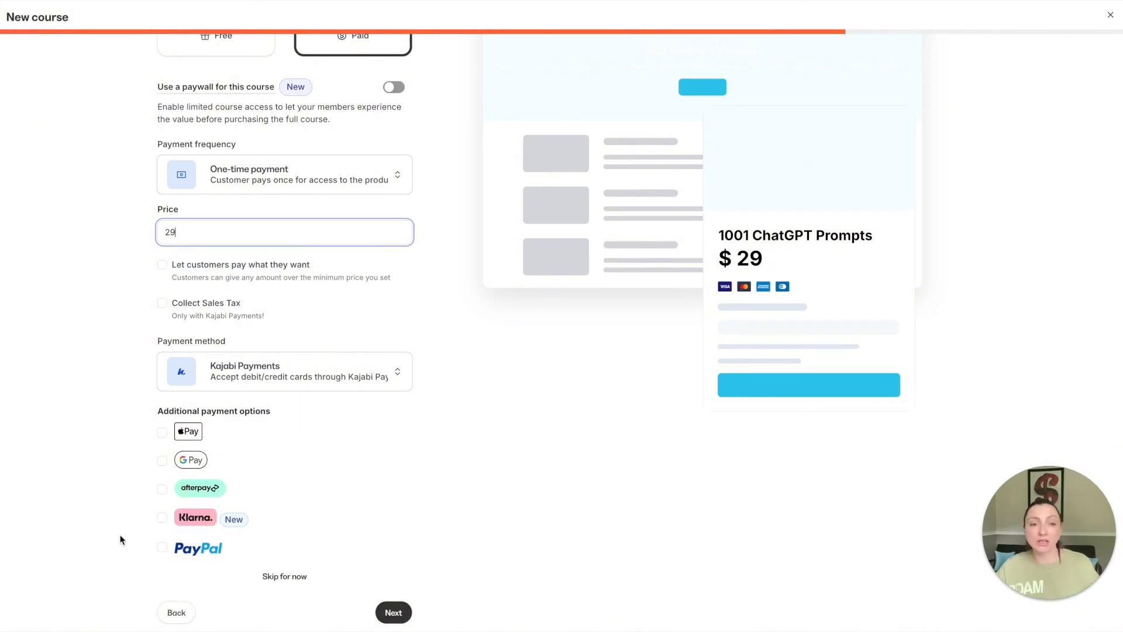
click(162, 547)
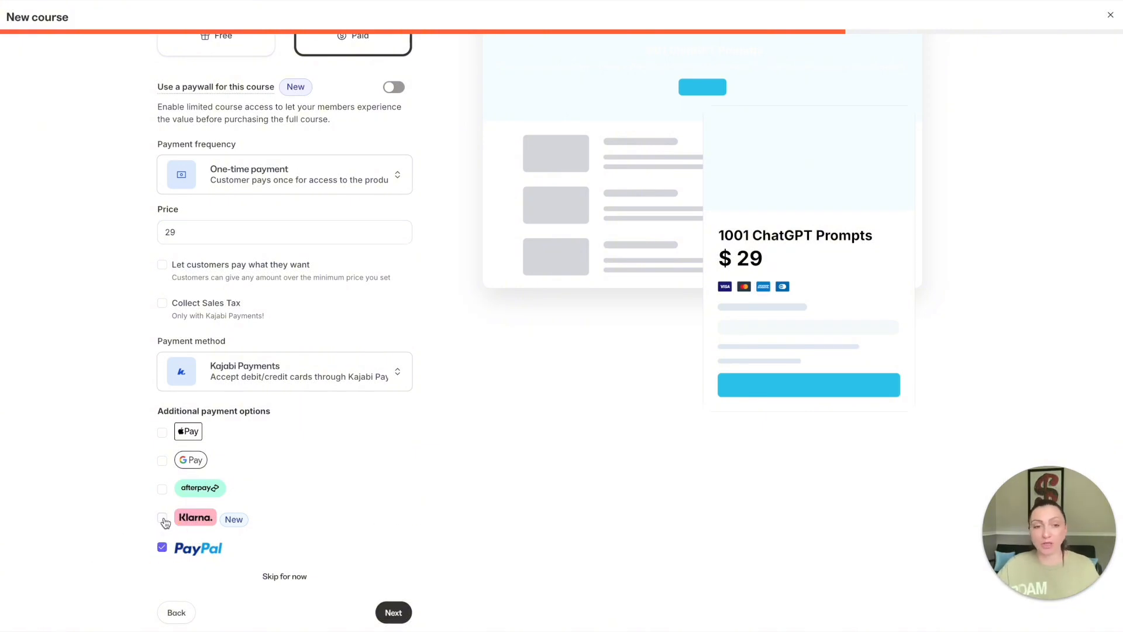
click(162, 518)
click(162, 488)
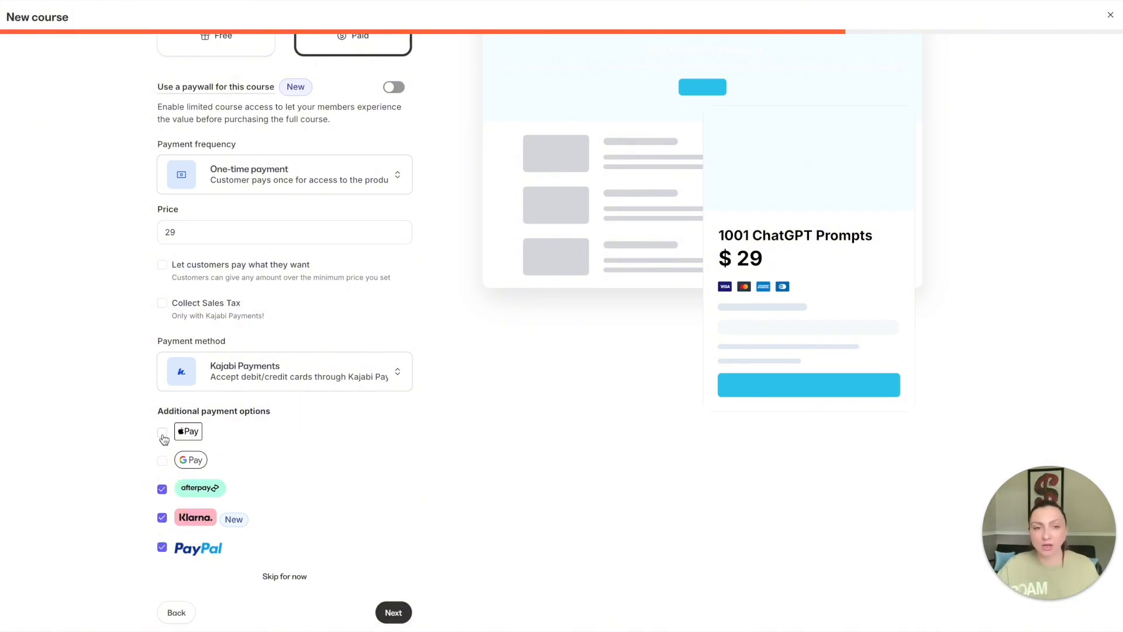
click(163, 460)
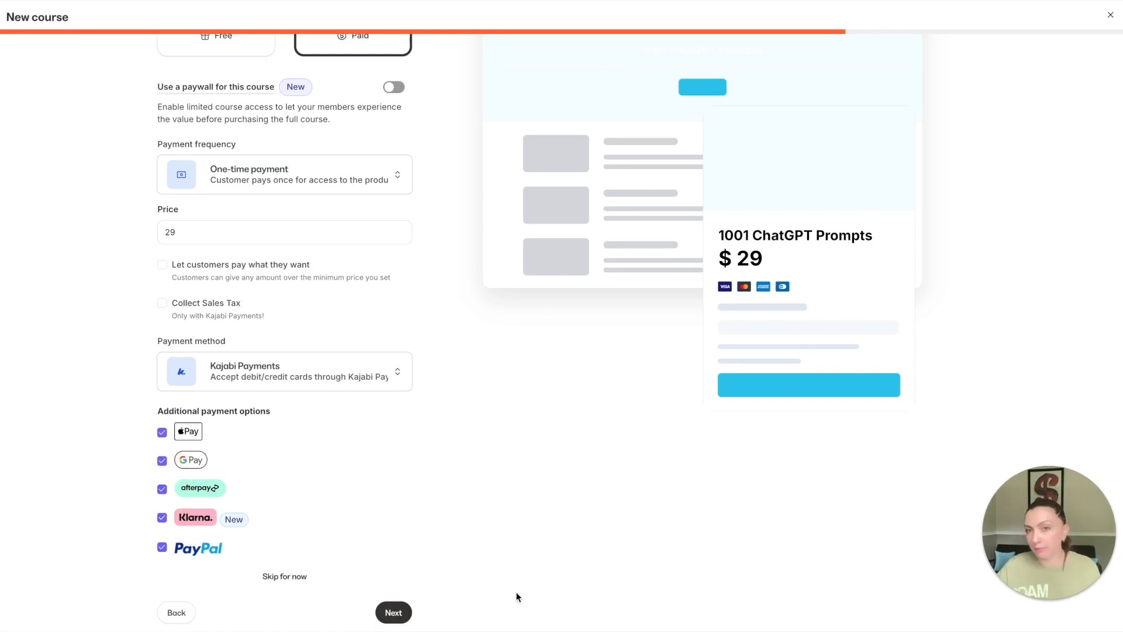
click(394, 612)
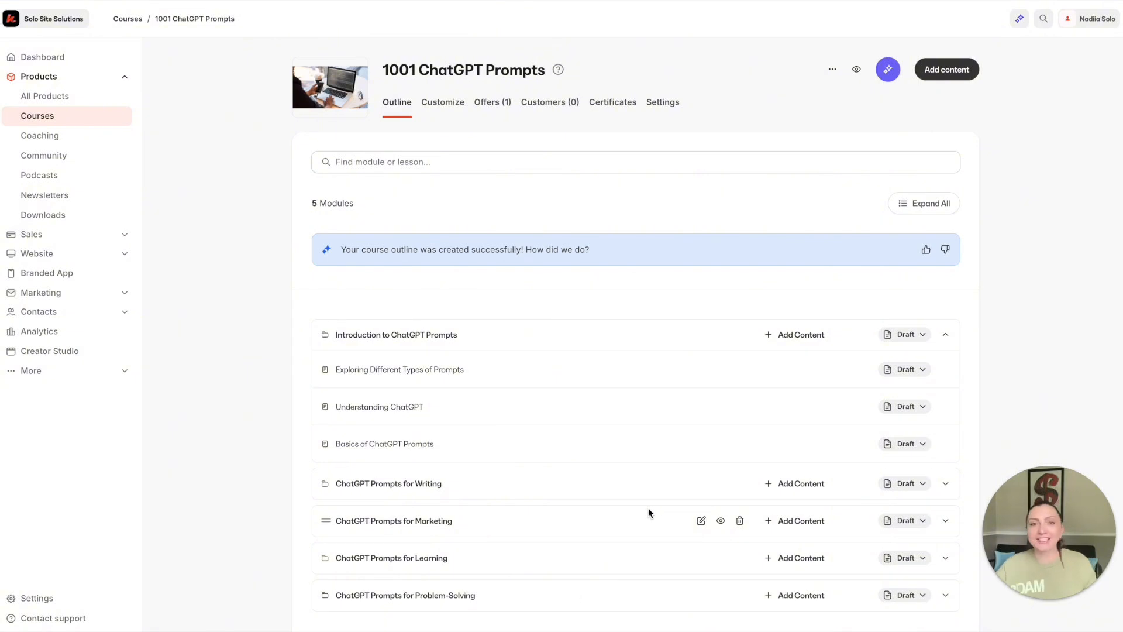
Publish the Introduction to ChatGPT Prompts module and its three lessons
scroll(601, 594, down, 3)
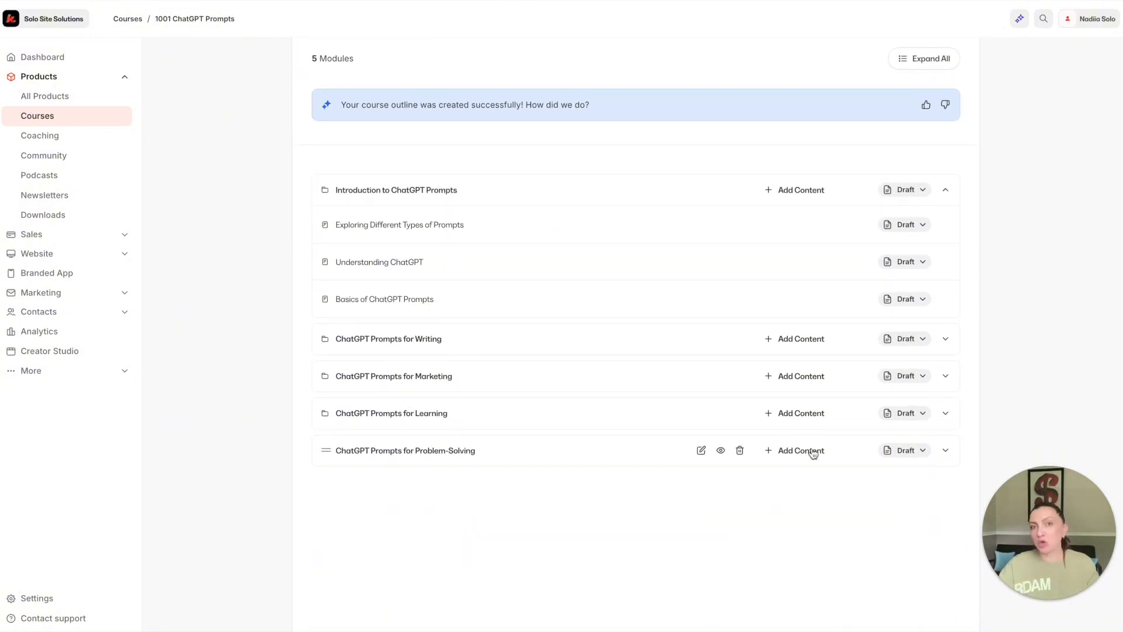
scroll(812, 451, up, 2)
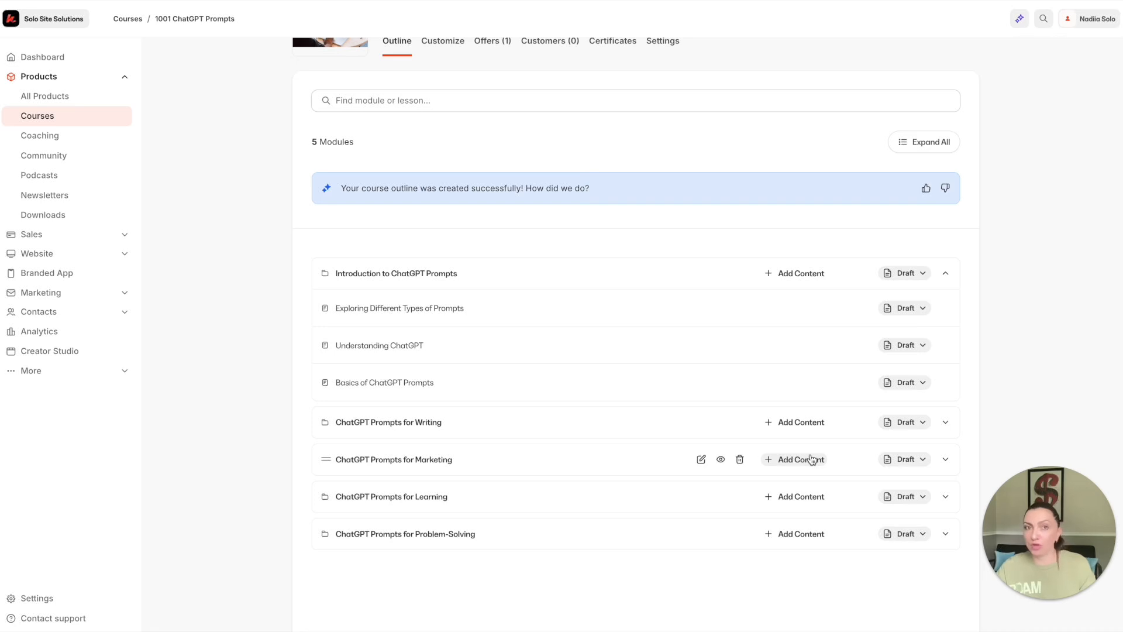
click(920, 280)
click(843, 326)
click(905, 308)
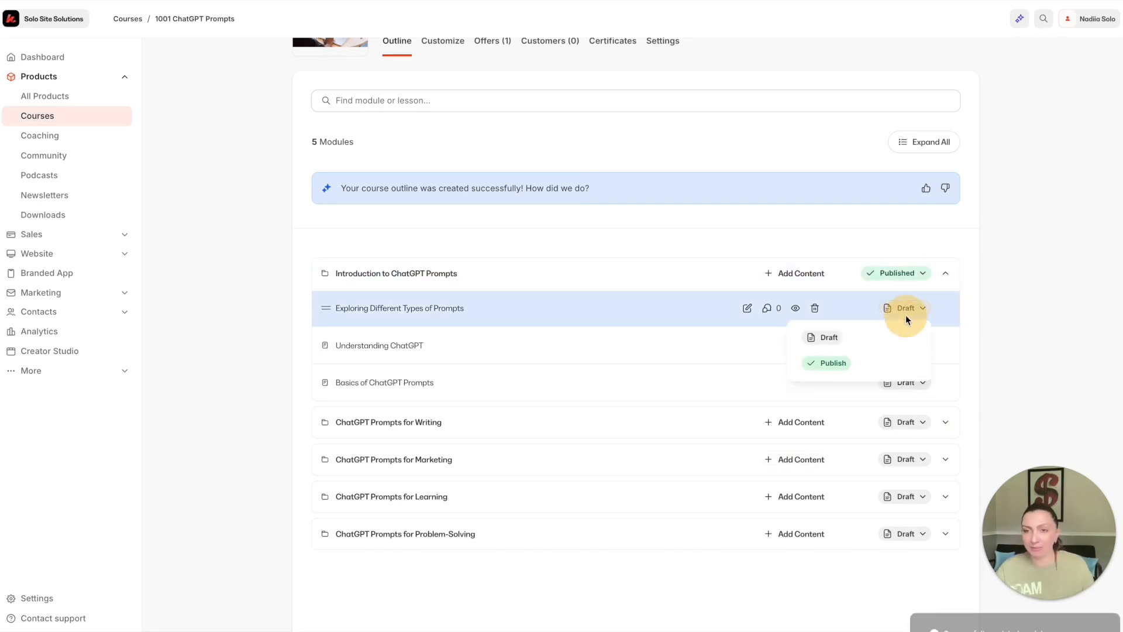
click(830, 362)
click(905, 345)
click(840, 400)
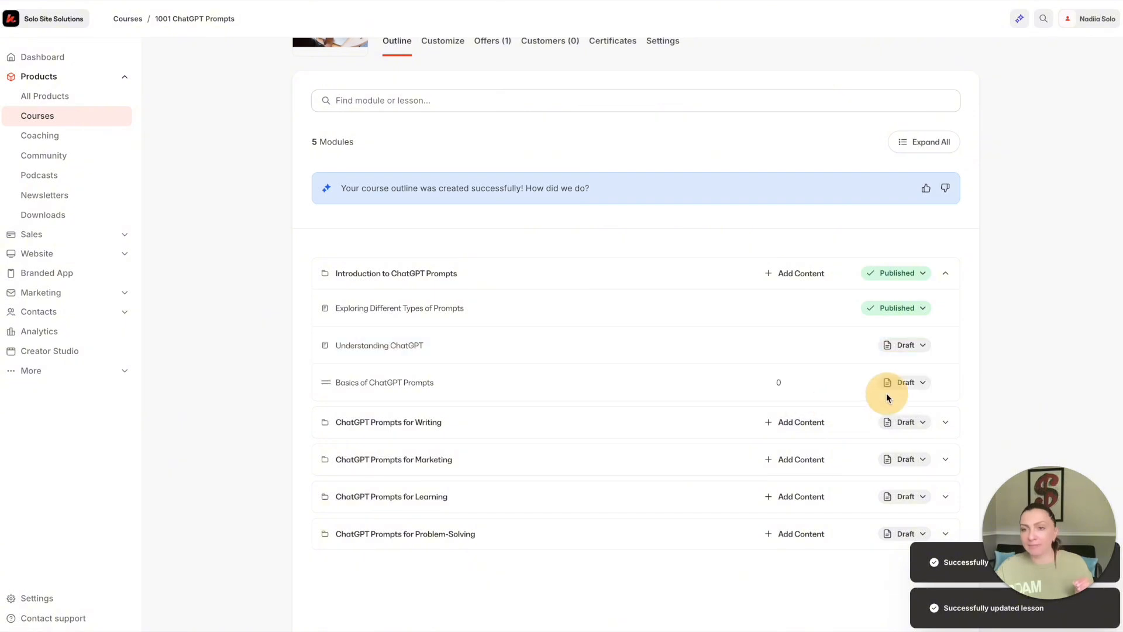
click(895, 383)
click(863, 437)
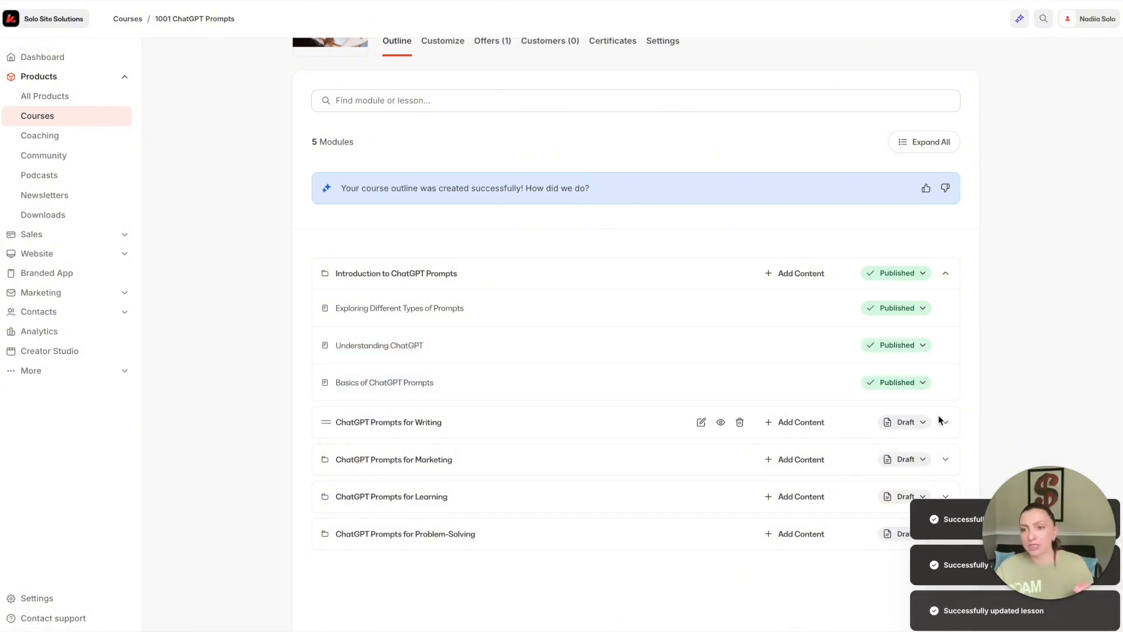
Expand all modules and publish the ChatGPT Prompts for Writing module with its three lessons
click(929, 143)
scroll(936, 193, down, 5)
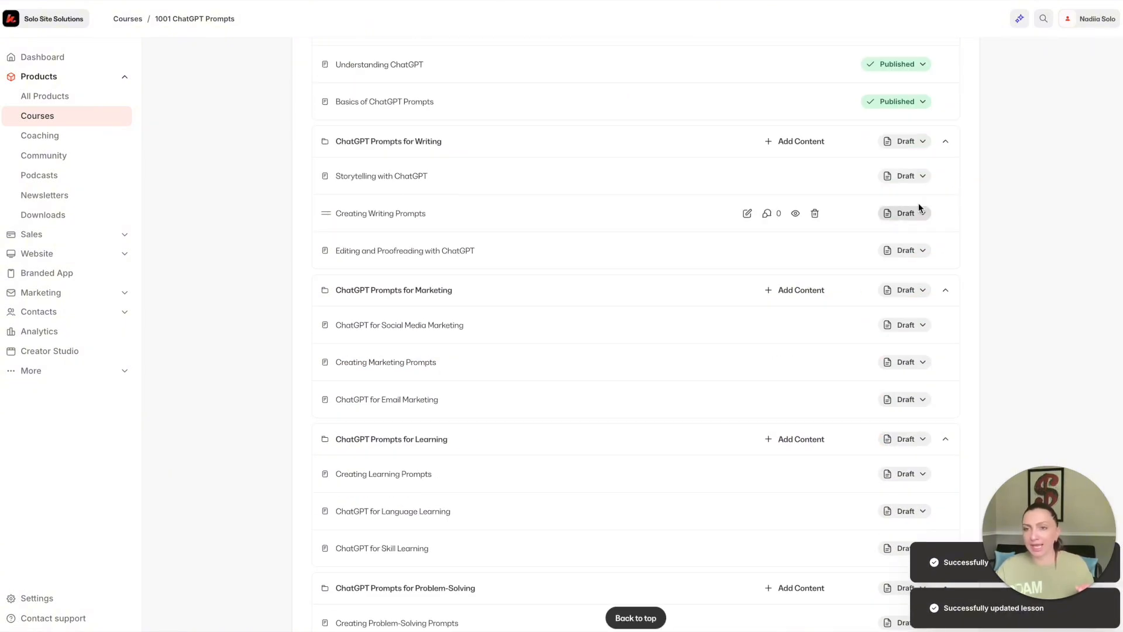
click(900, 141)
click(827, 193)
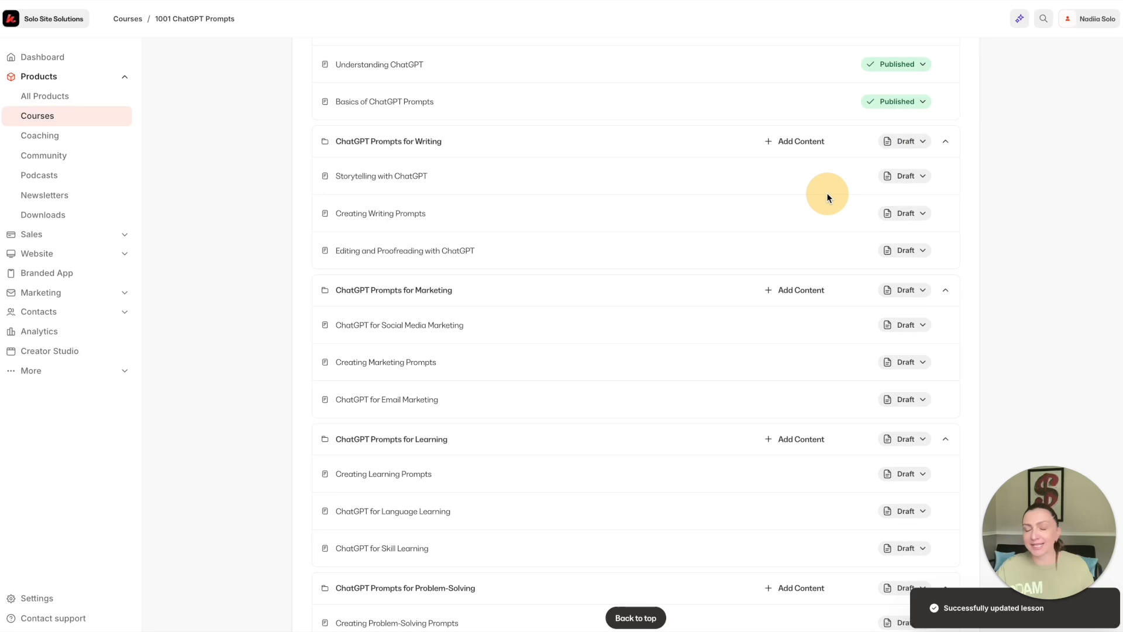
click(901, 176)
click(842, 227)
click(883, 213)
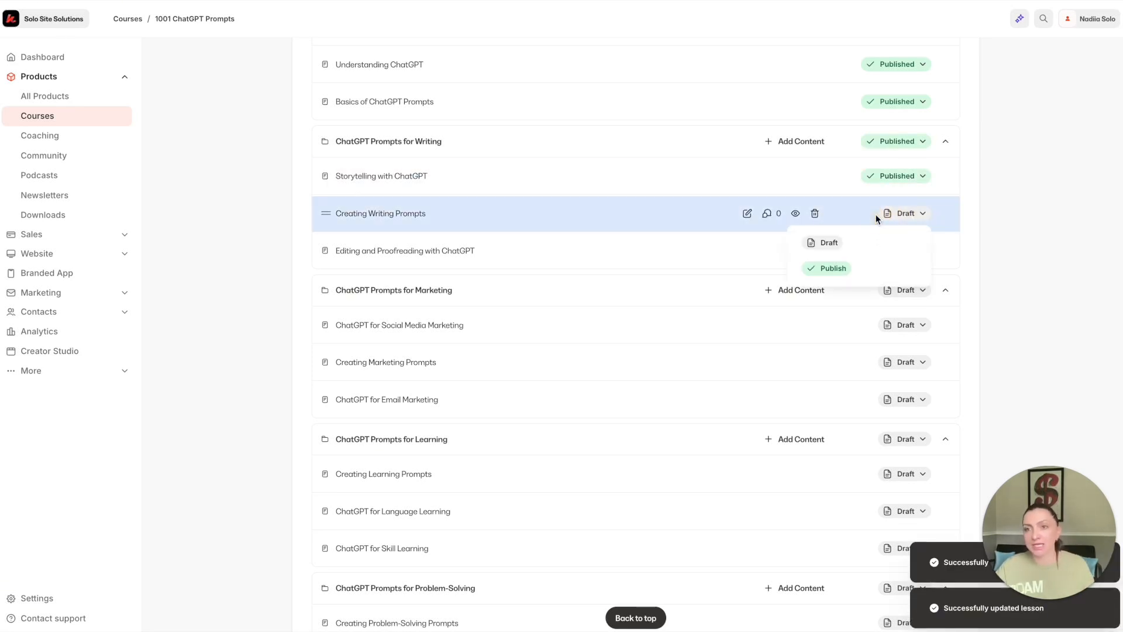
click(816, 272)
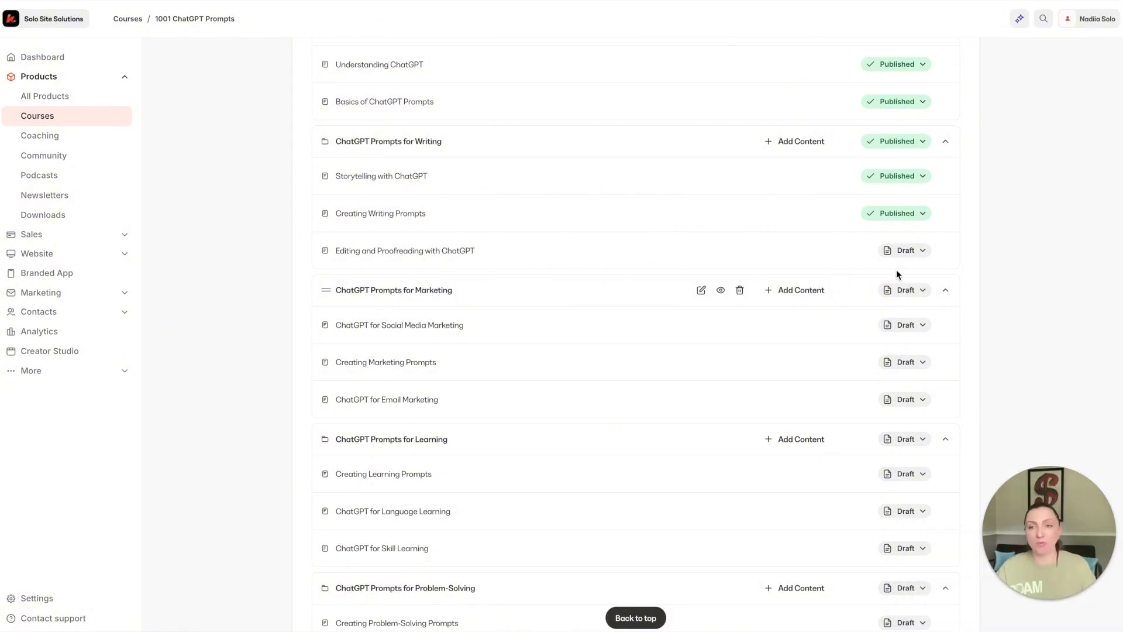
click(928, 258)
click(843, 304)
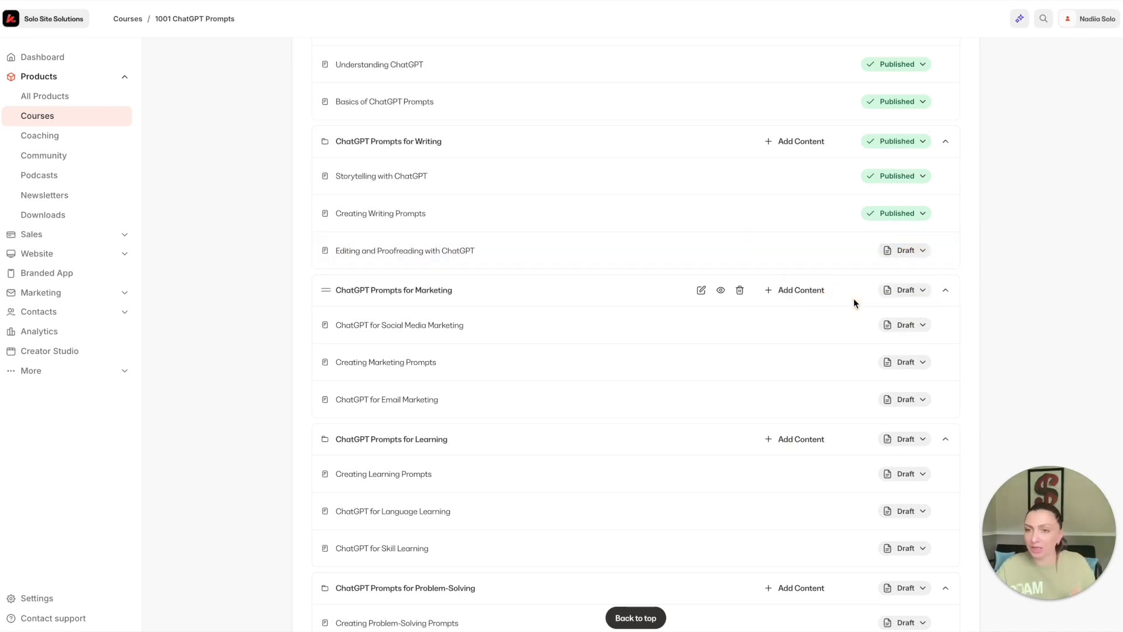
Publish the ChatGPT Prompts for Marketing module and its ChatGPT for Social Media Marketing and Creating Marketing Prompts lessons
click(899, 292)
click(834, 346)
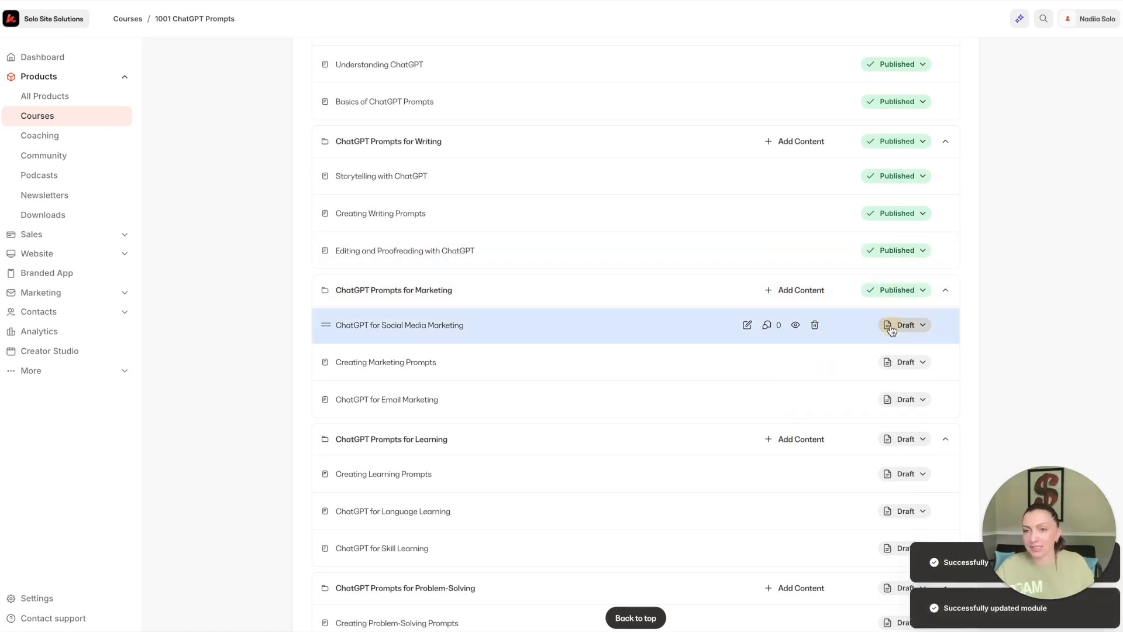
click(891, 325)
click(842, 379)
click(885, 362)
click(836, 416)
Publish the ChatGPT Prompts for Learning module together with its three lessons
scroll(836, 420, down, 4)
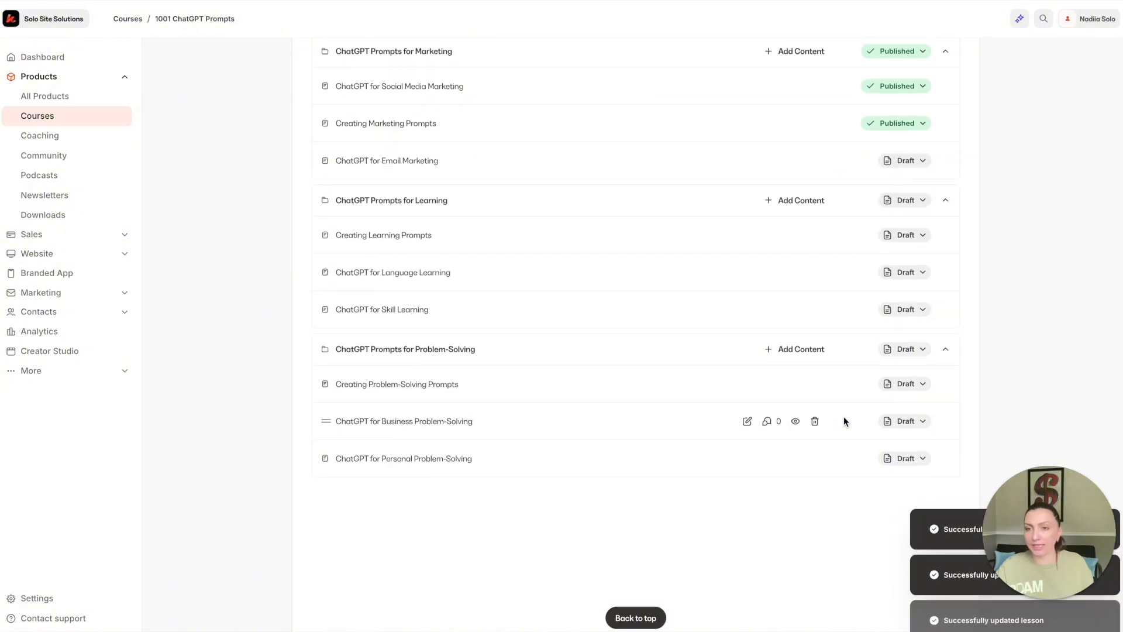
click(905, 200)
click(836, 253)
click(906, 237)
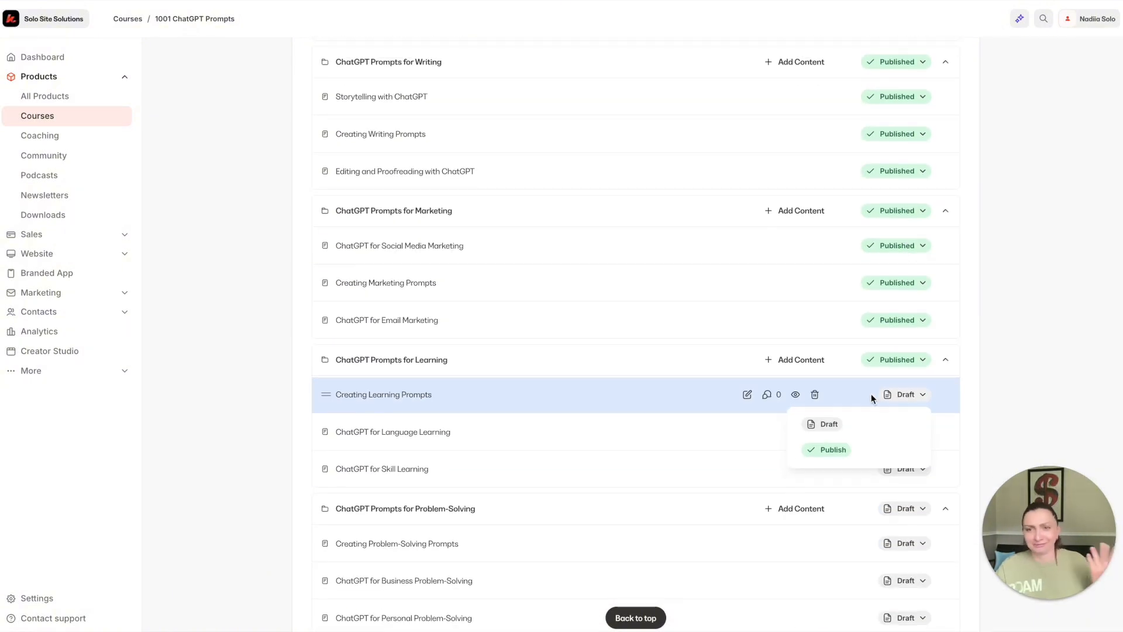
click(828, 450)
click(905, 431)
click(880, 487)
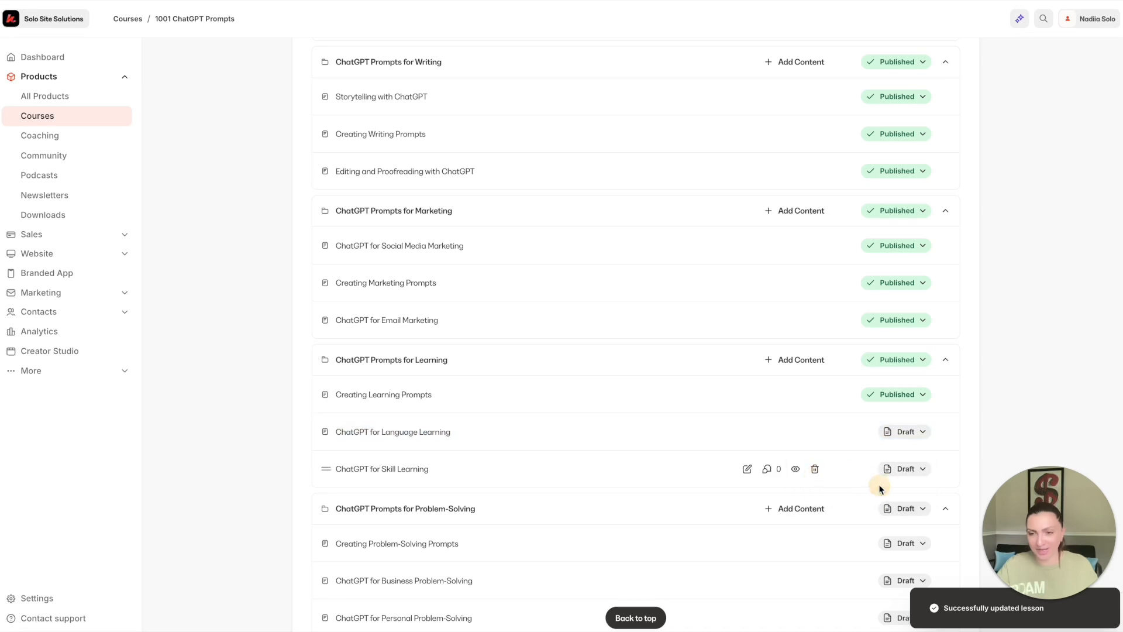
click(893, 471)
click(839, 528)
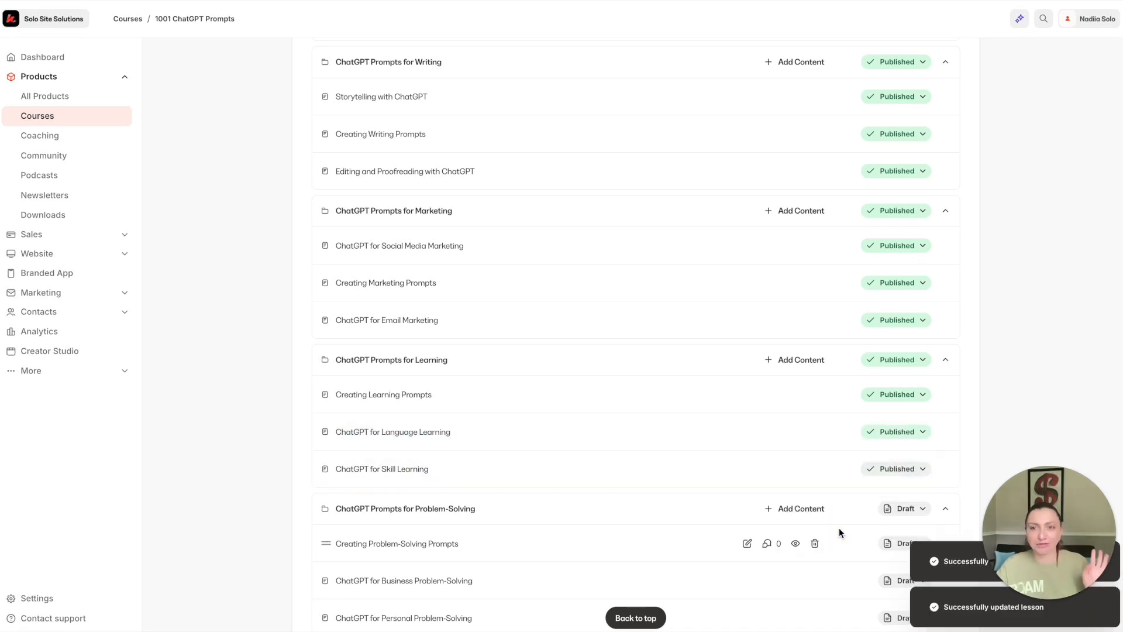
Publish the ChatGPT Prompts for Problem-Solving module and all three of its lessons
scroll(848, 518, down, 4)
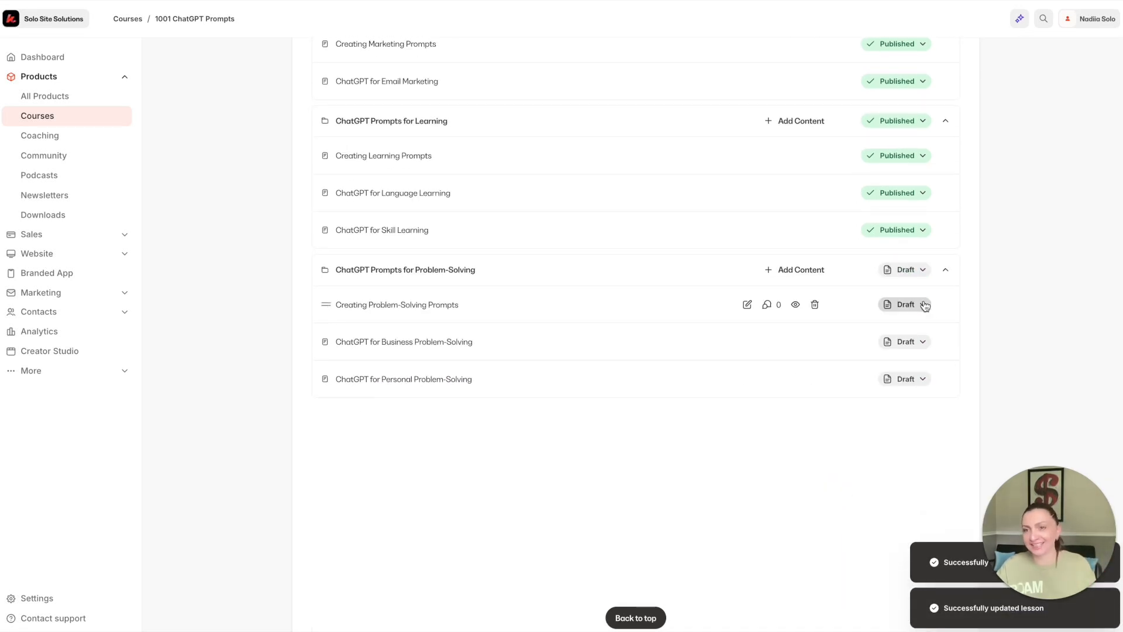
click(901, 272)
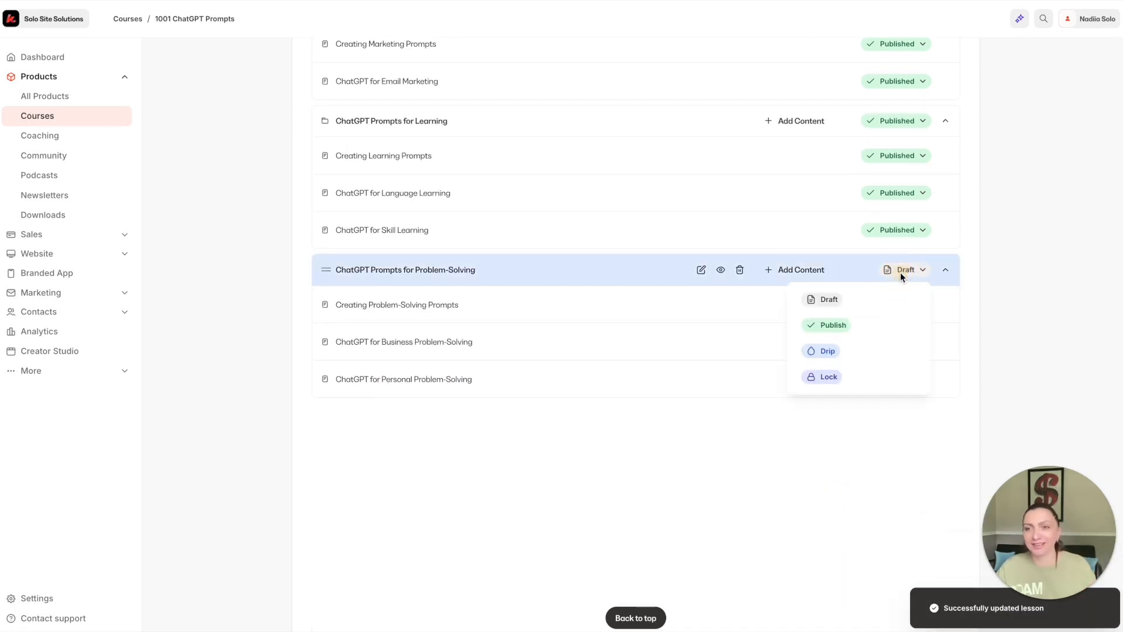
click(840, 328)
click(906, 304)
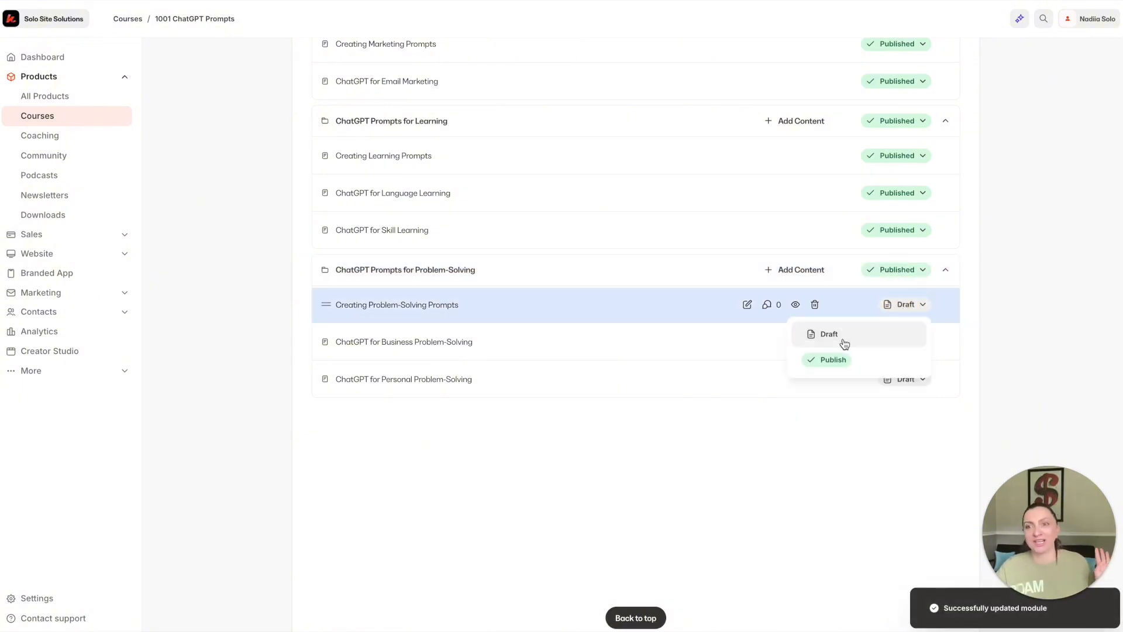
click(838, 359)
click(905, 342)
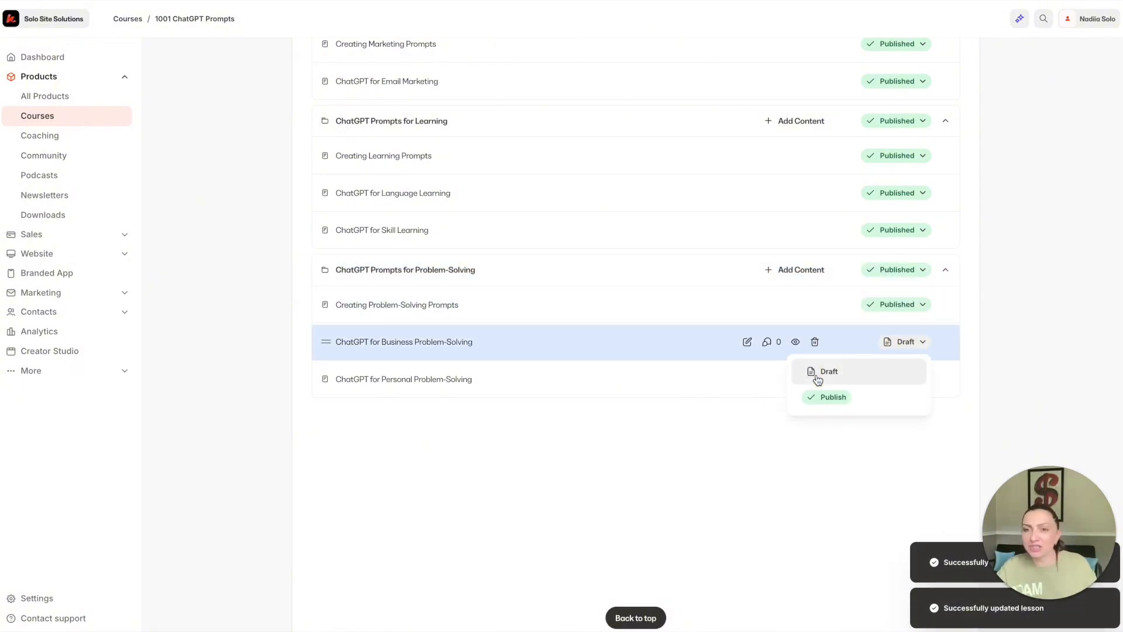
click(830, 397)
click(904, 380)
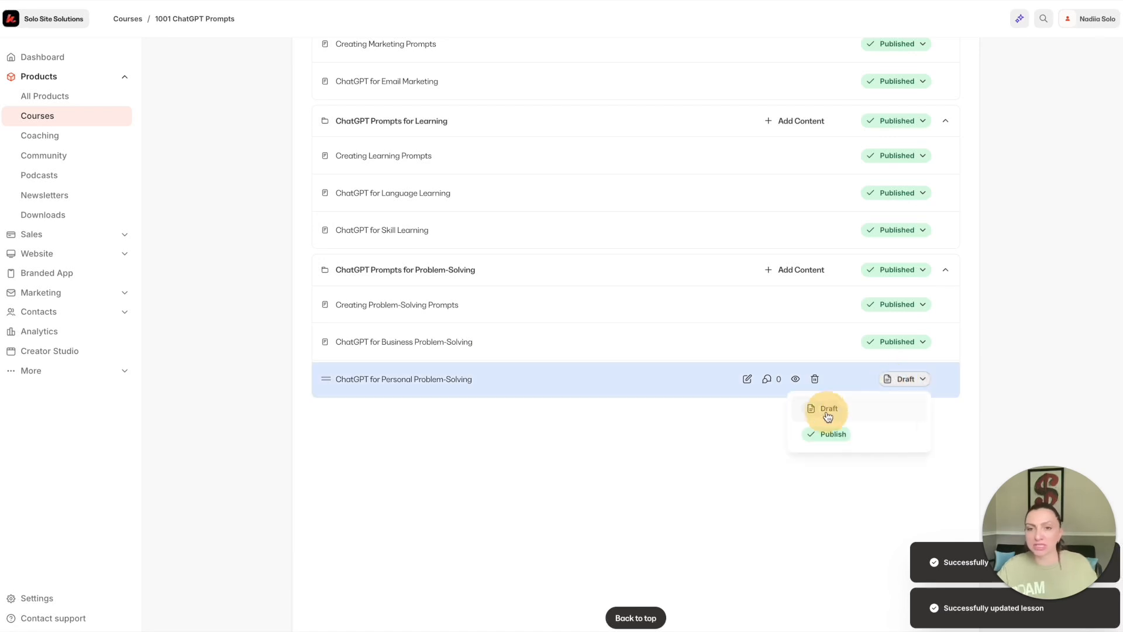
click(814, 434)
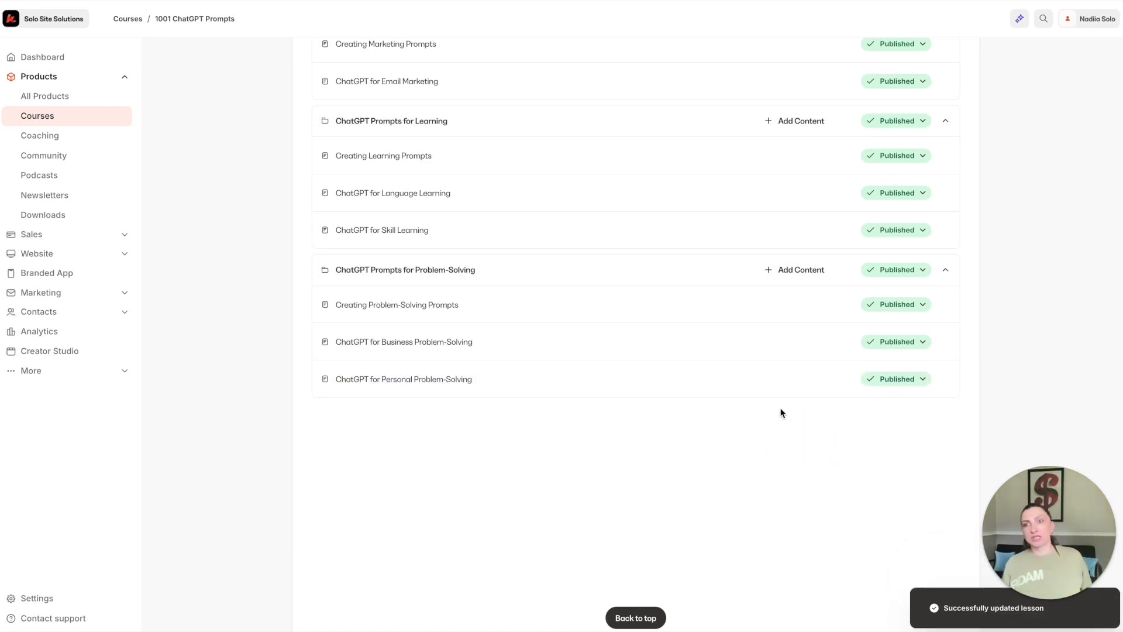
Review the modules and lessons in the course outline, collapsing all modules and expanding them again
scroll(770, 414, up, 3)
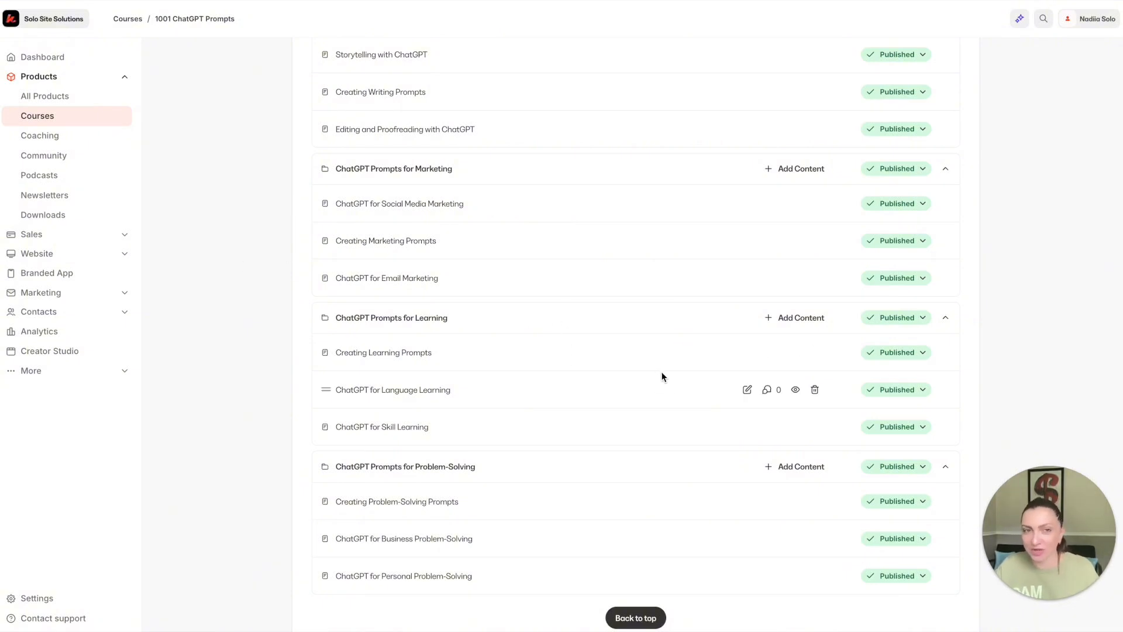
scroll(258, 234, up, 7)
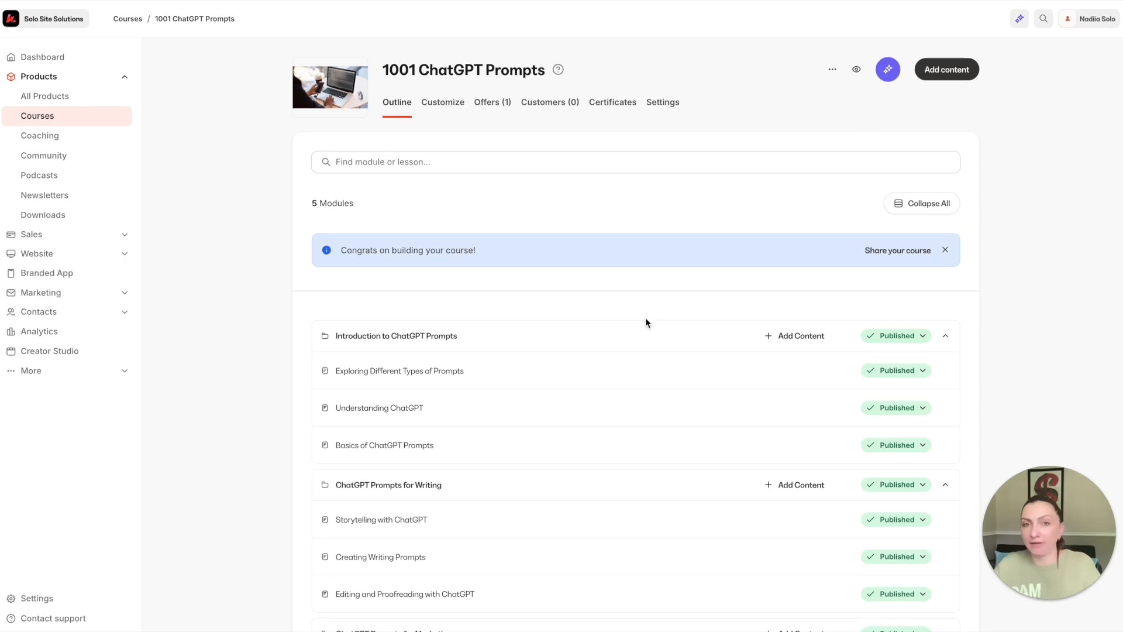
scroll(687, 324, down, 2)
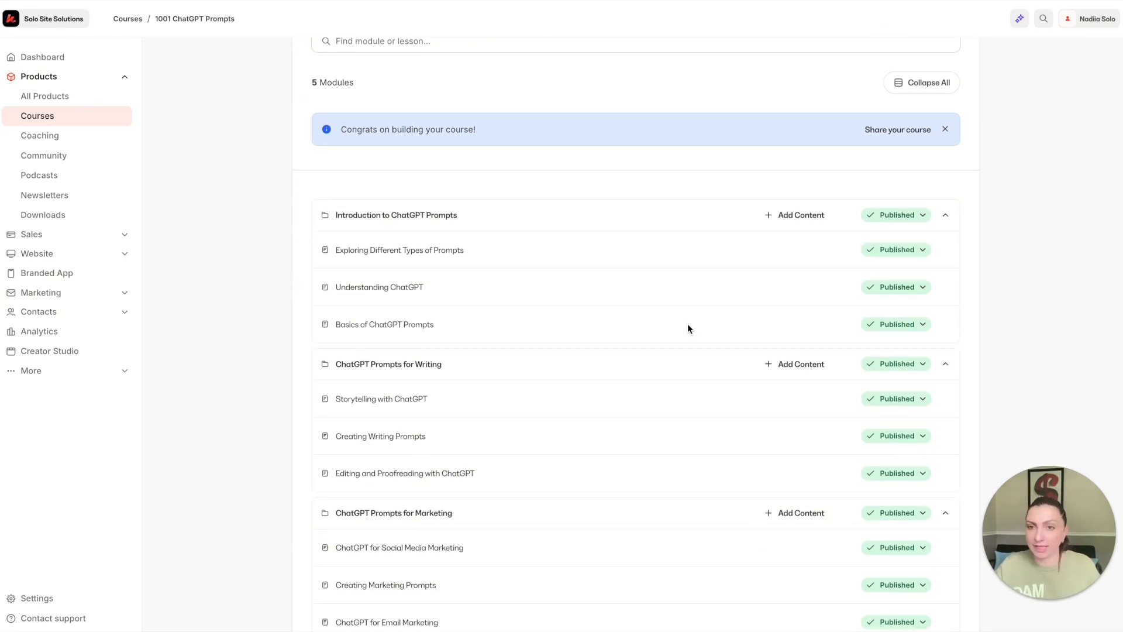
scroll(776, 283, up, 2)
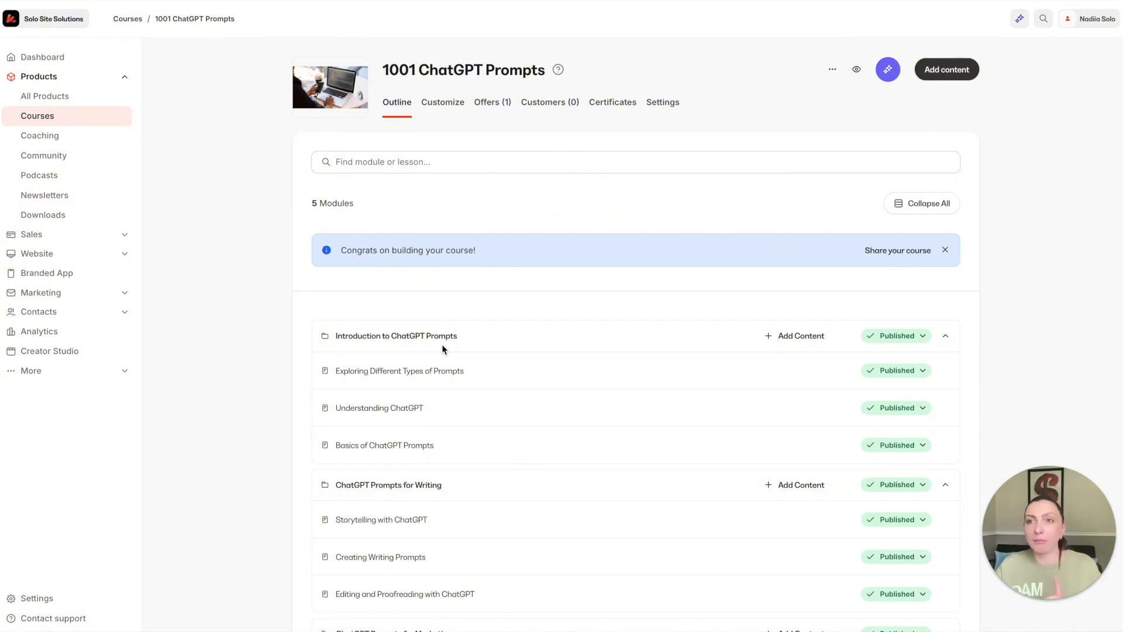
click(423, 334)
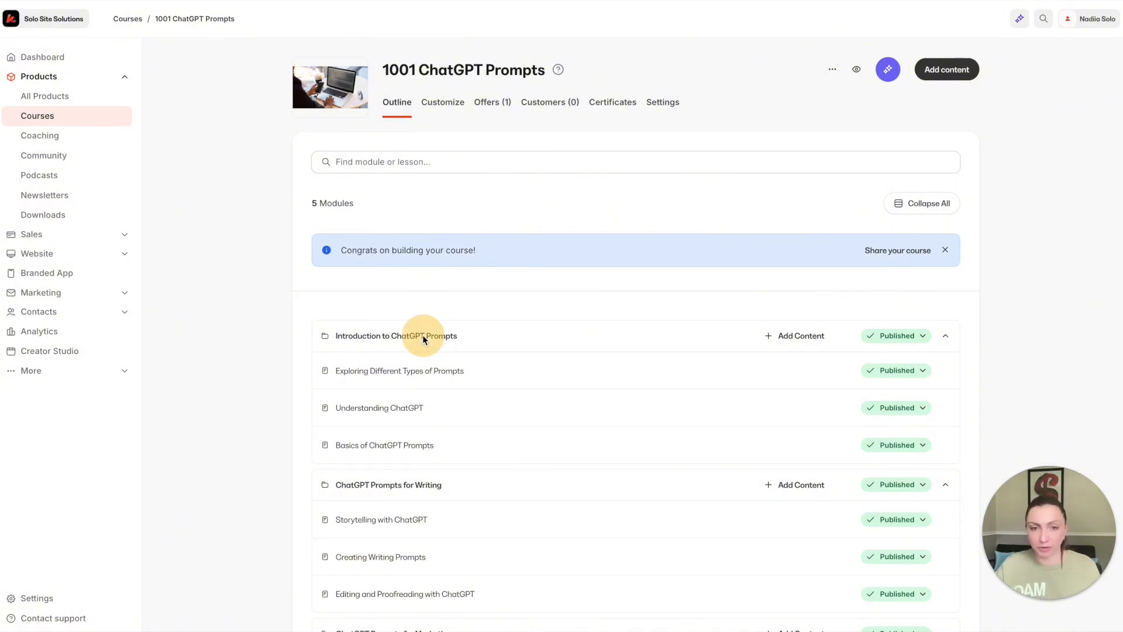
click(953, 205)
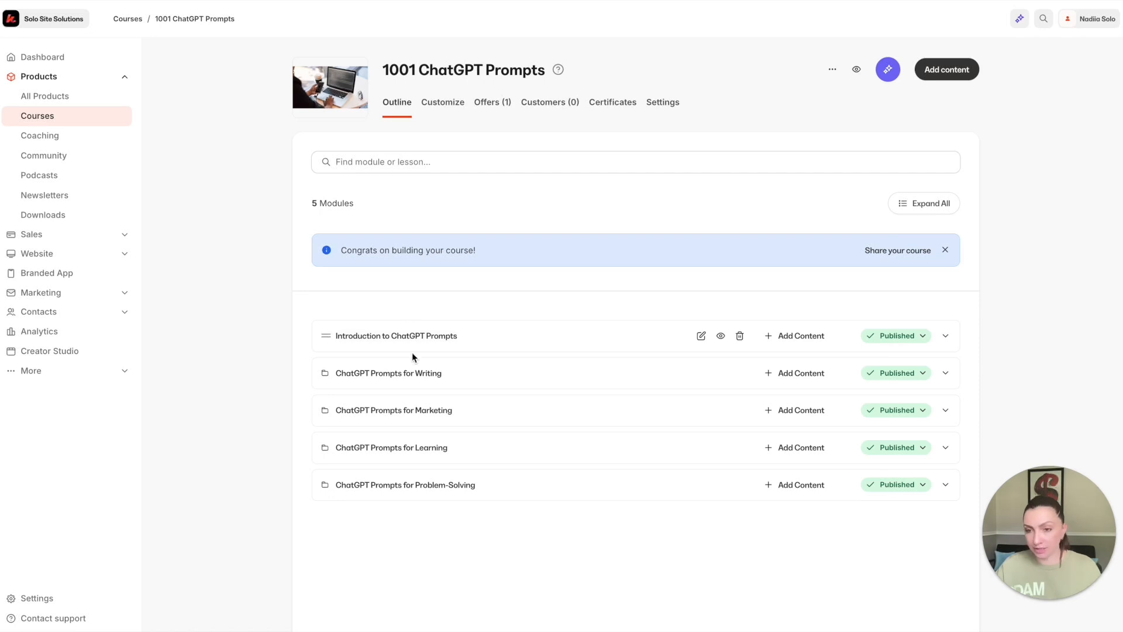
click(925, 204)
scroll(705, 367, down, 1)
scroll(705, 367, down, 4)
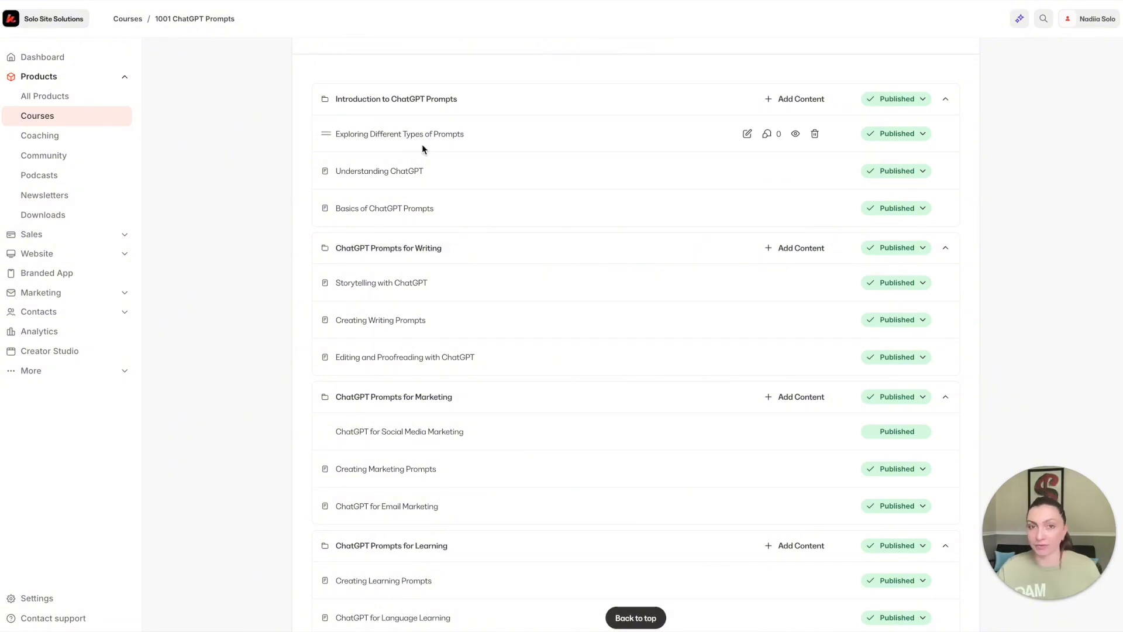
View the title, description and image settings of the Introduction to ChatGPT Prompts module, then close them without saving
click(439, 97)
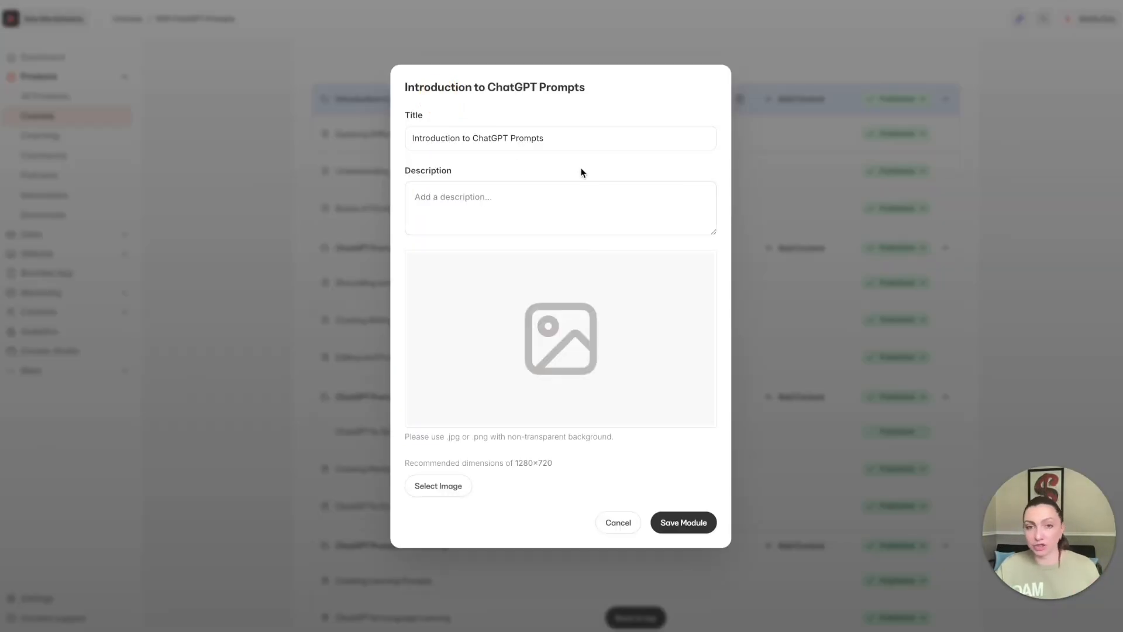
click(556, 140)
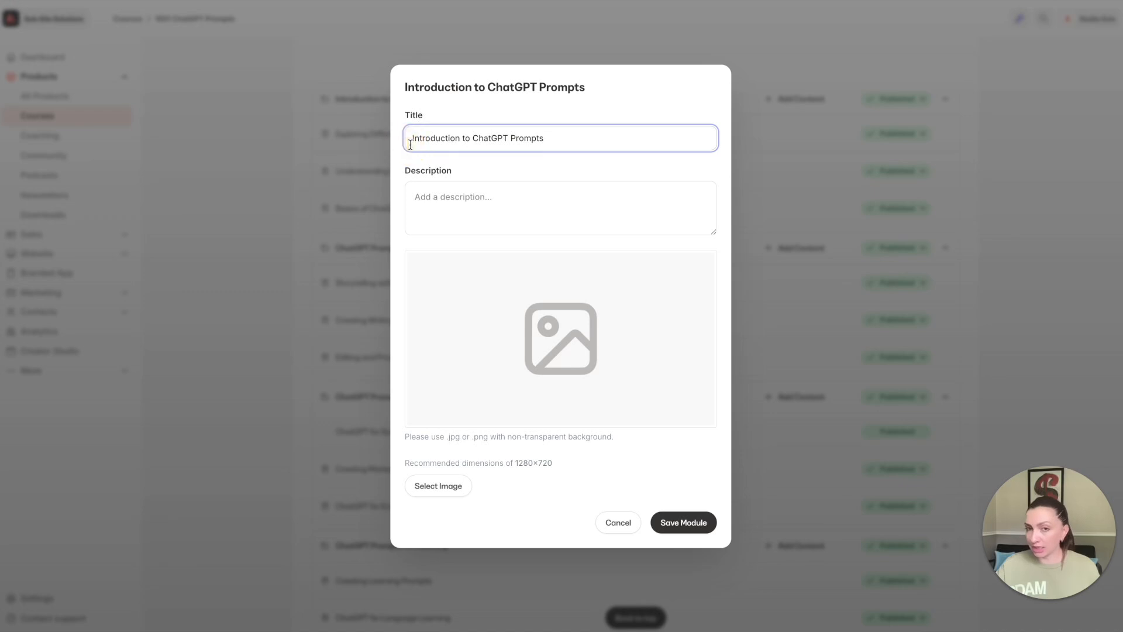
click(426, 199)
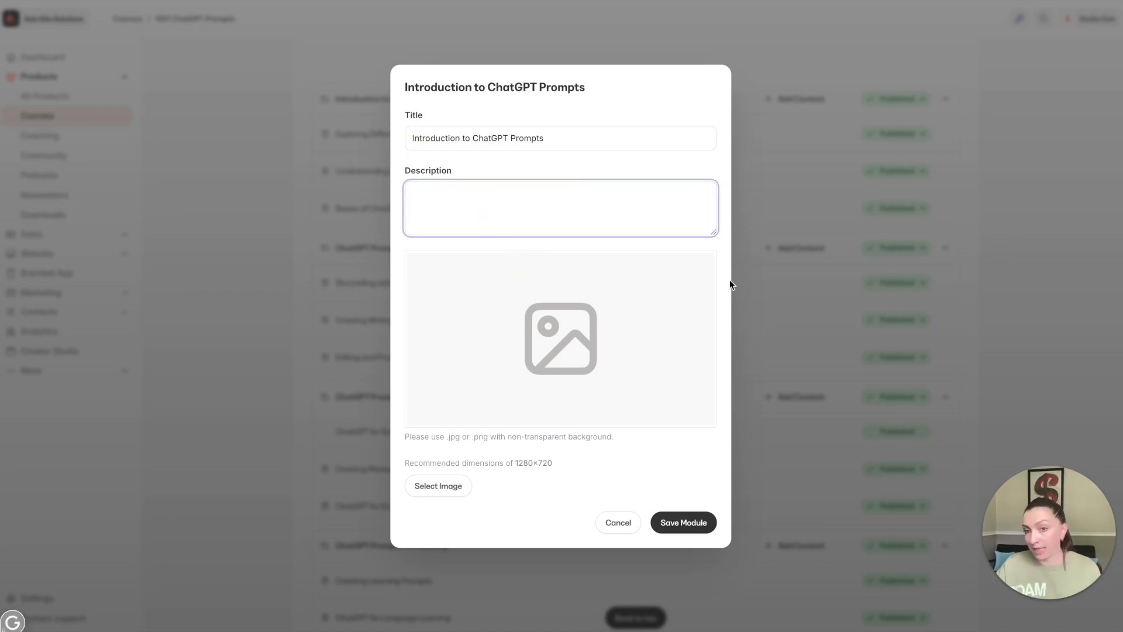
click(767, 346)
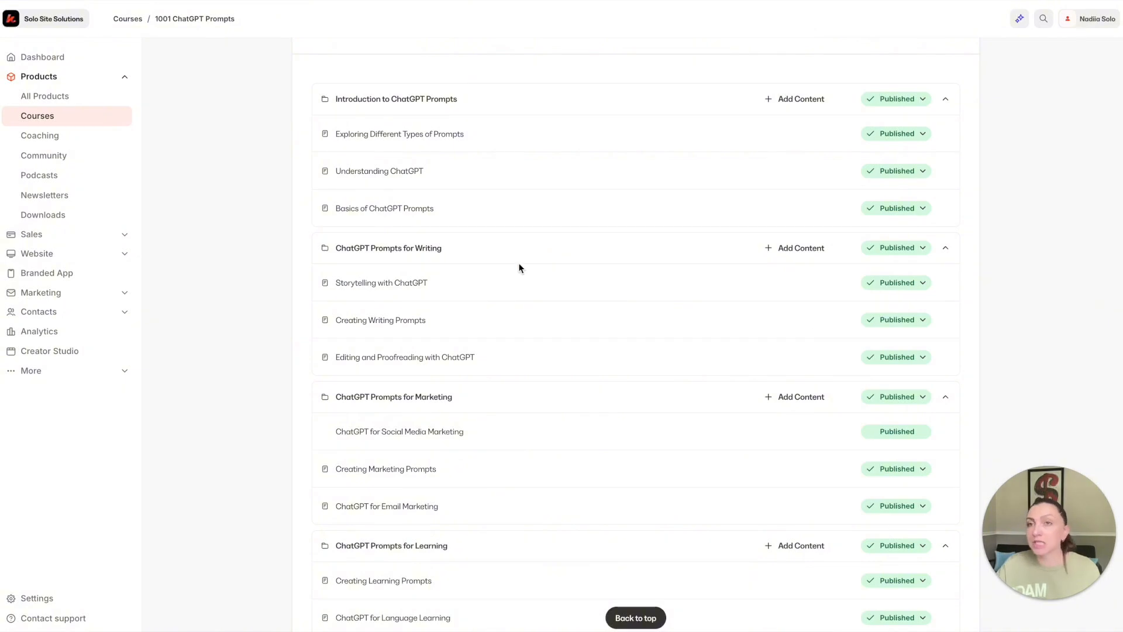
Open the Exploring Different Types of Prompts lesson and review its full body text
click(439, 136)
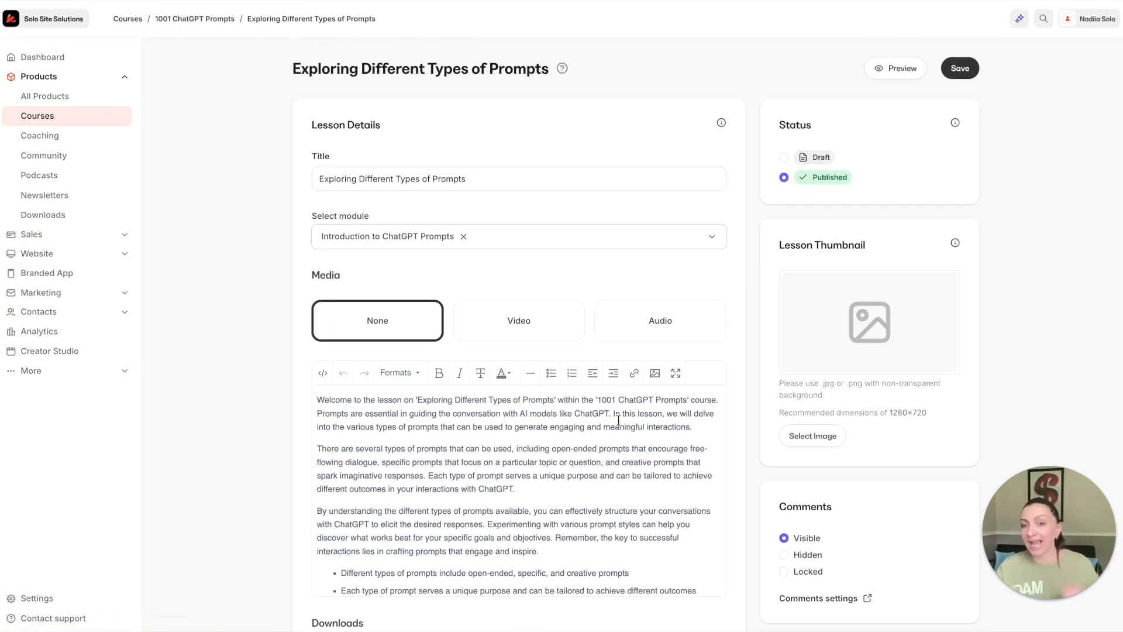
scroll(618, 420, down, 6)
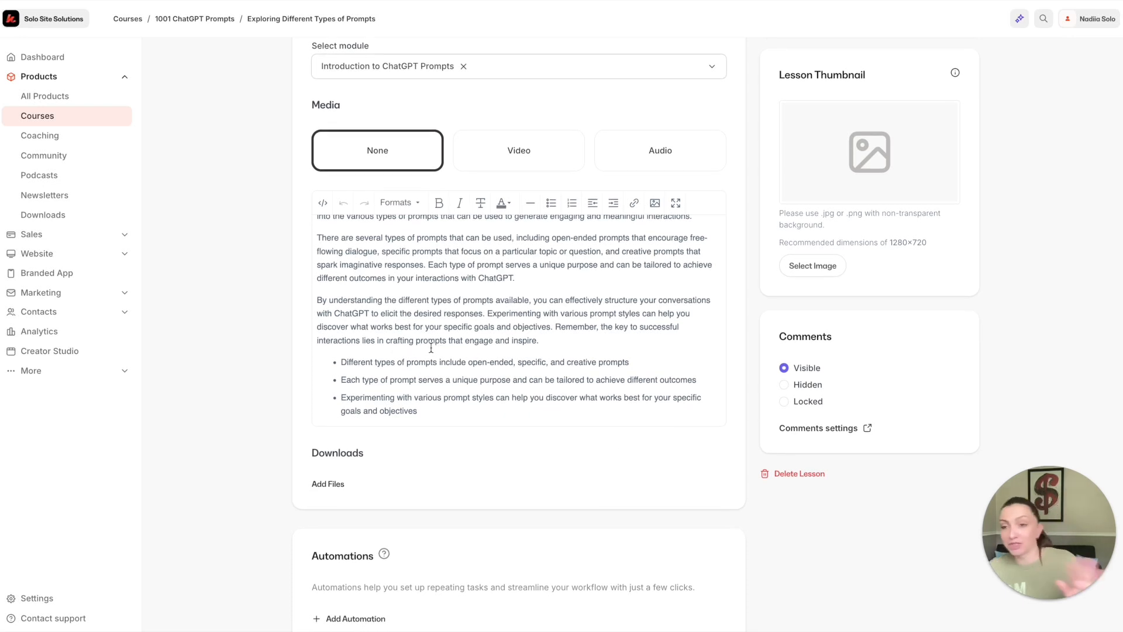
scroll(432, 347, up, 2)
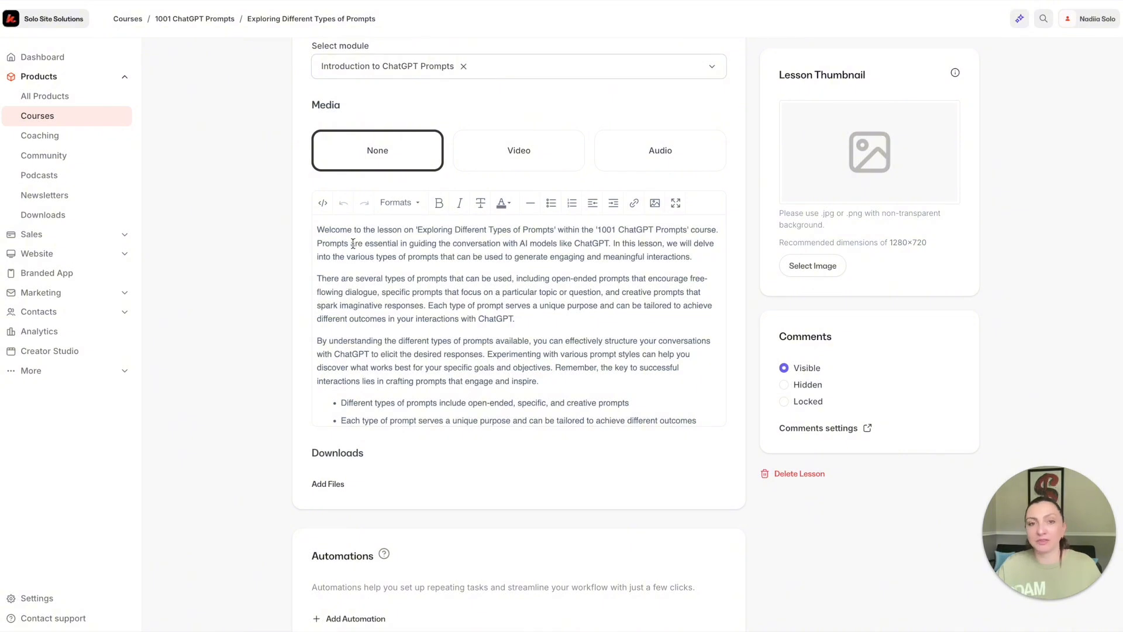
drag(319, 230, 550, 402)
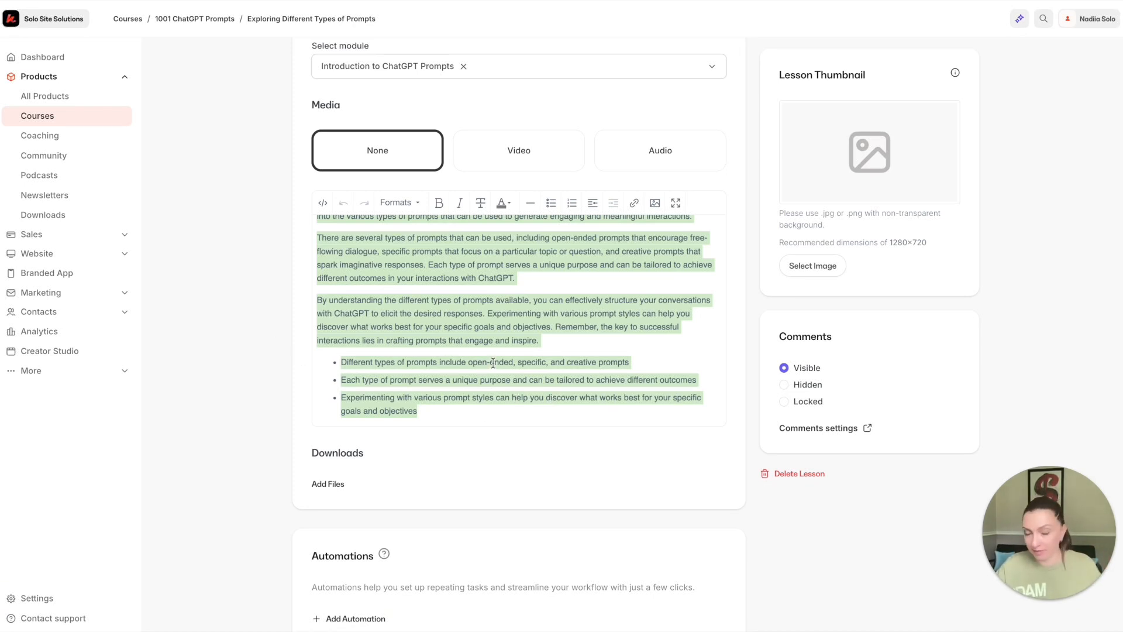
scroll(526, 337, up, 1)
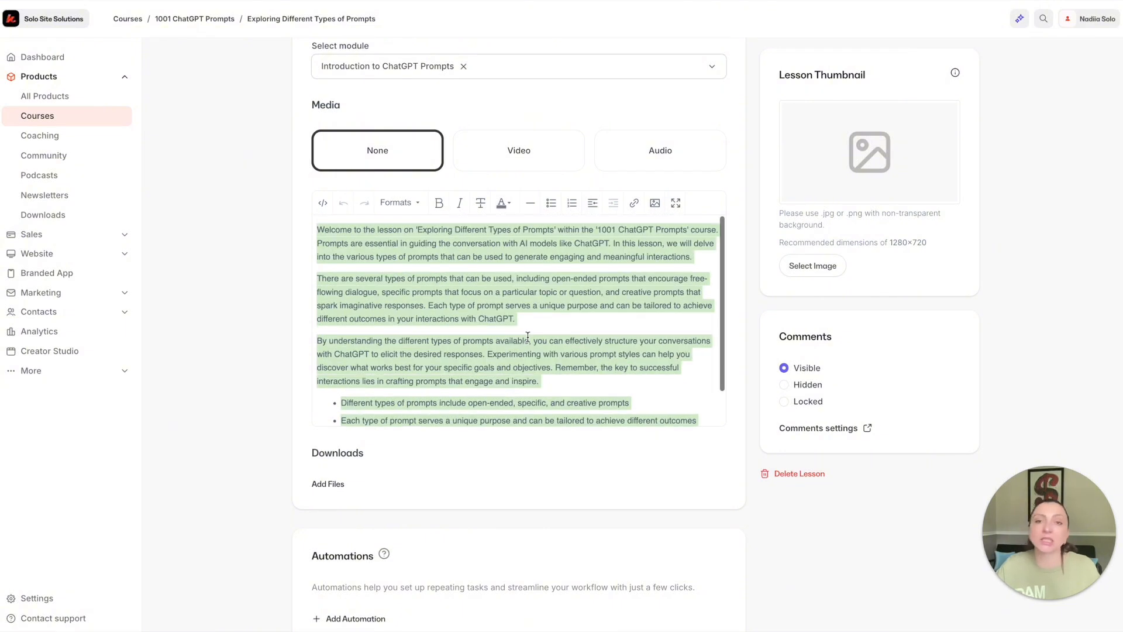
click(528, 337)
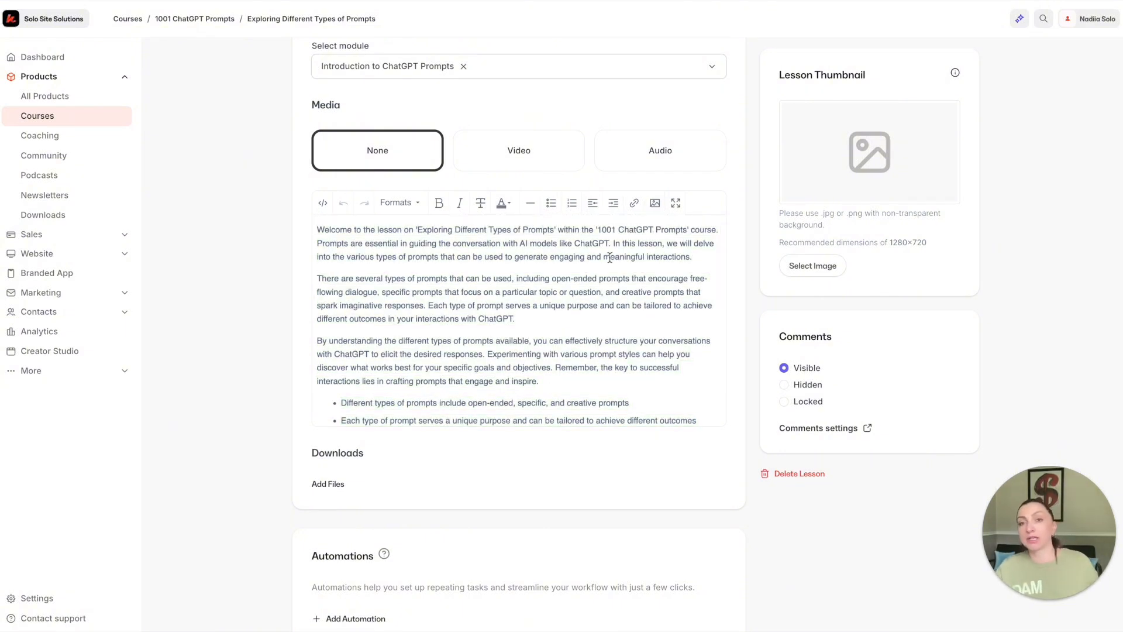
Set the lesson's media type to Video and review its thumbnail, comments, downloads and automations sections
click(539, 161)
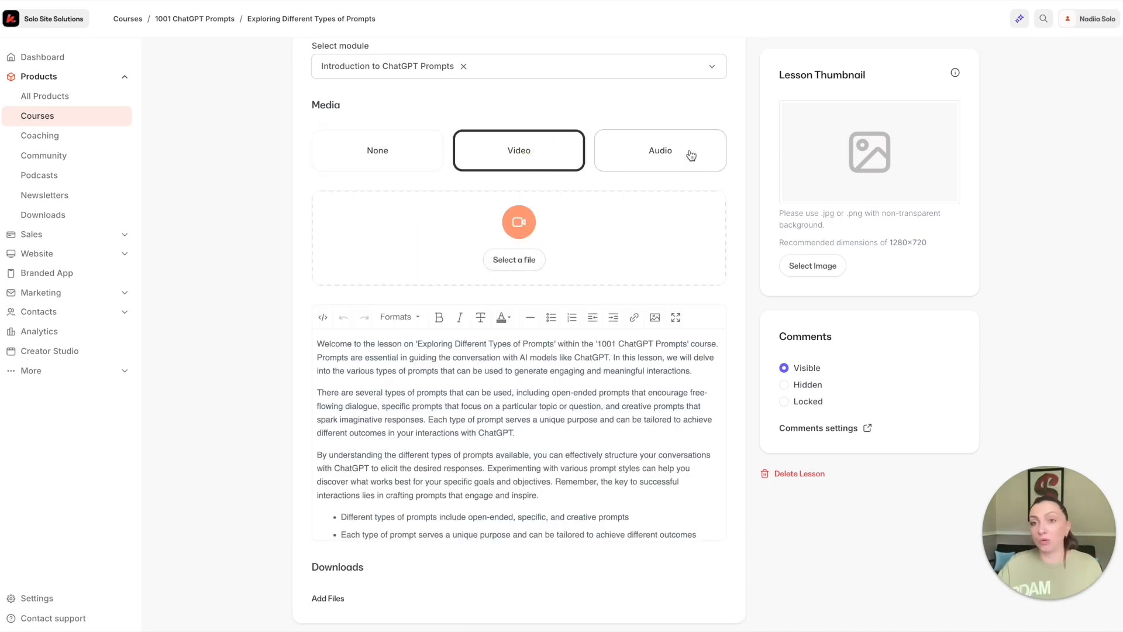
scroll(693, 176, up, 3)
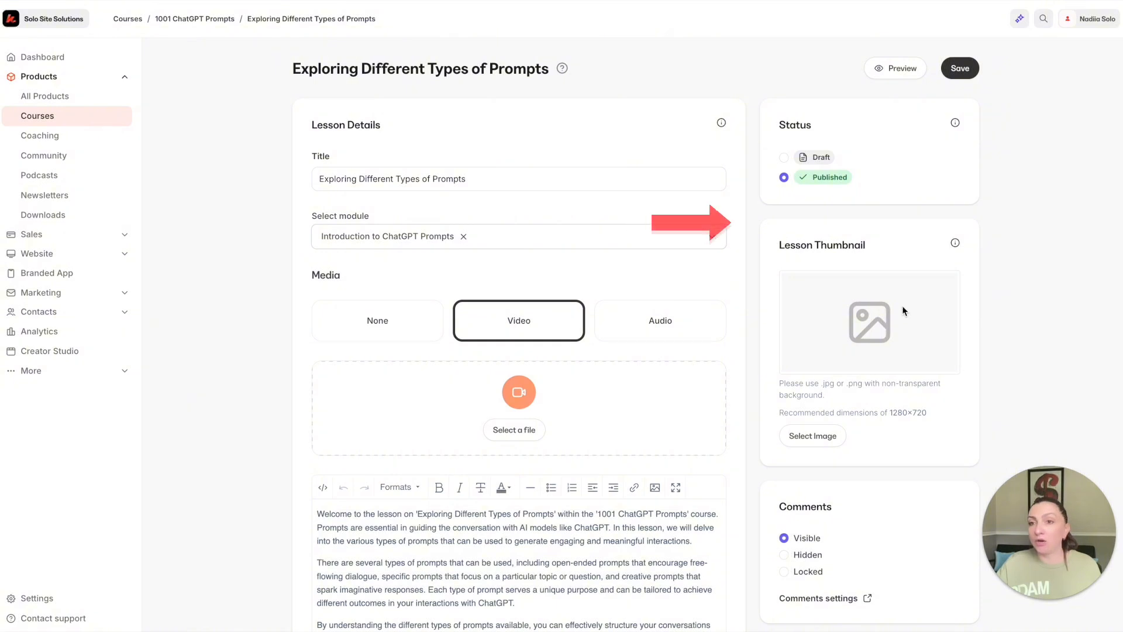
scroll(902, 306, down, 2)
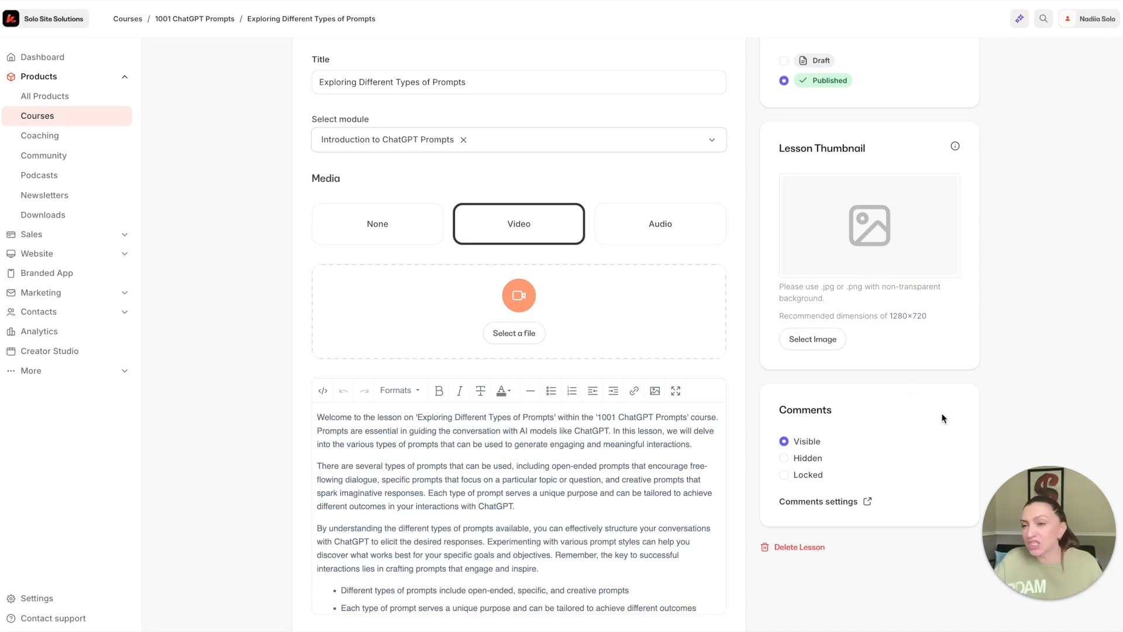
scroll(942, 418, down, 3)
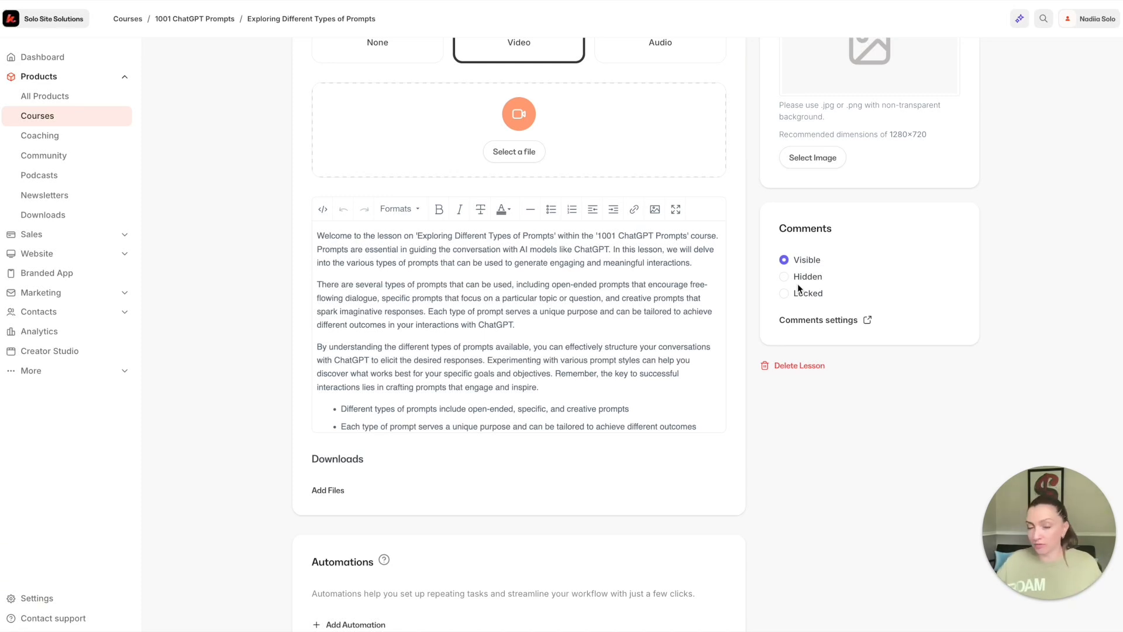
scroll(595, 431, down, 3)
scroll(740, 411, up, 3)
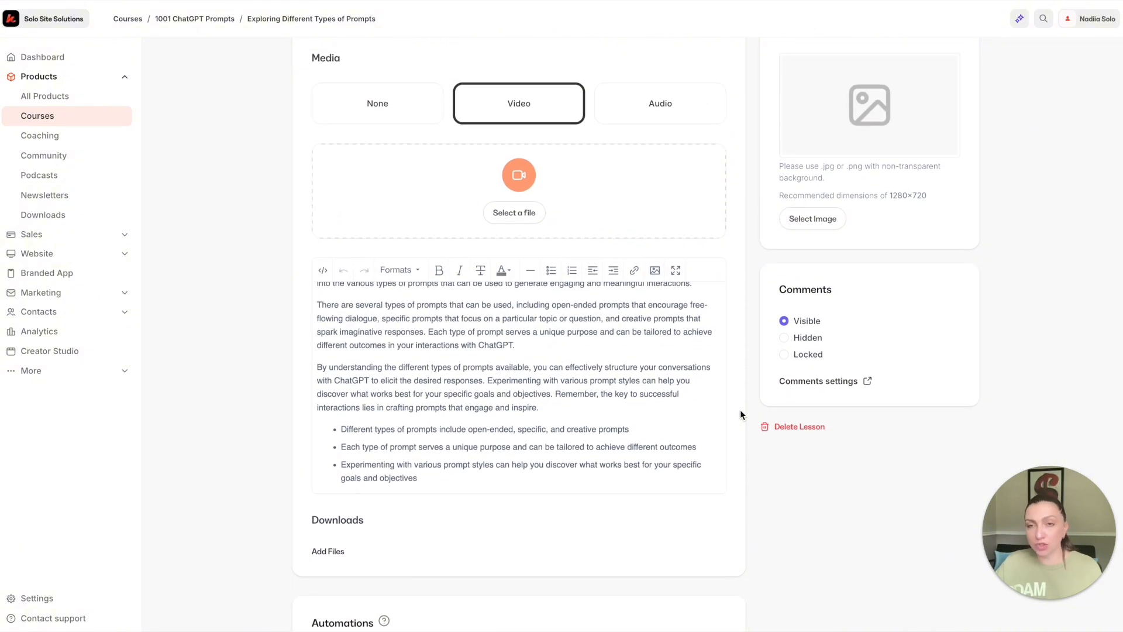
scroll(740, 414, up, 2)
scroll(553, 486, down, 3)
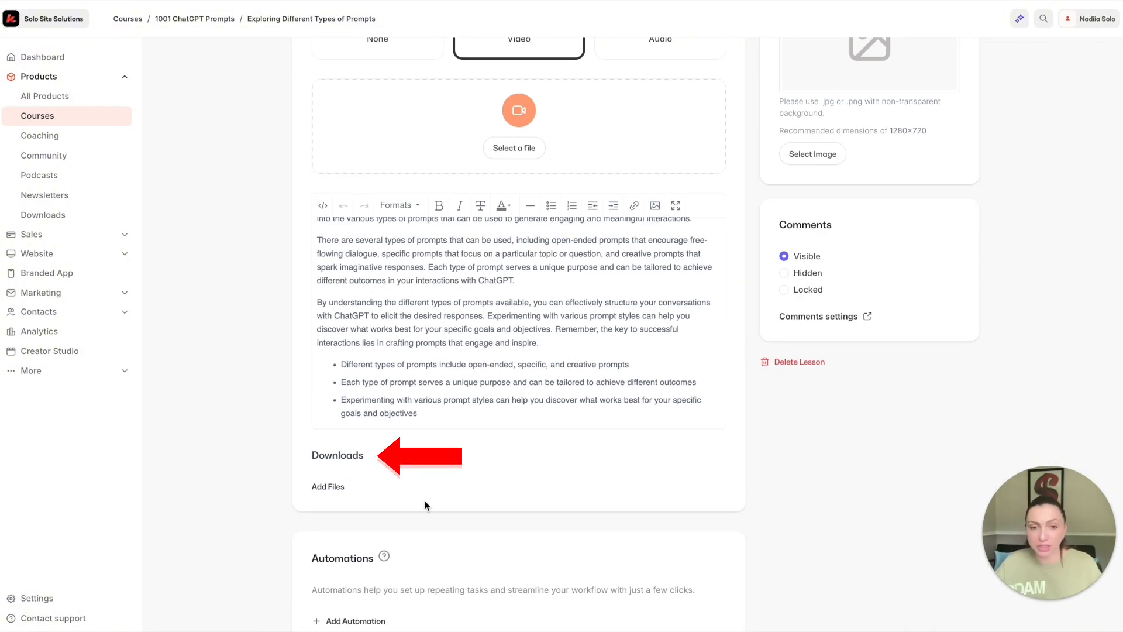
scroll(631, 526, down, 1)
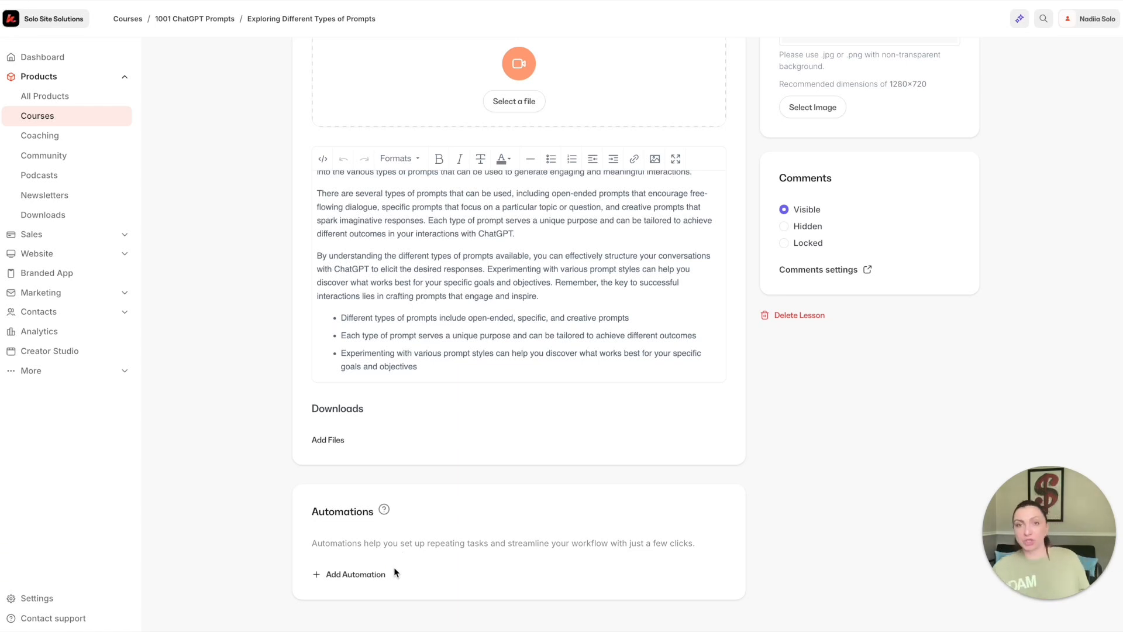
Examine the actions available for a new lesson-completion automation and close it without saving
click(363, 577)
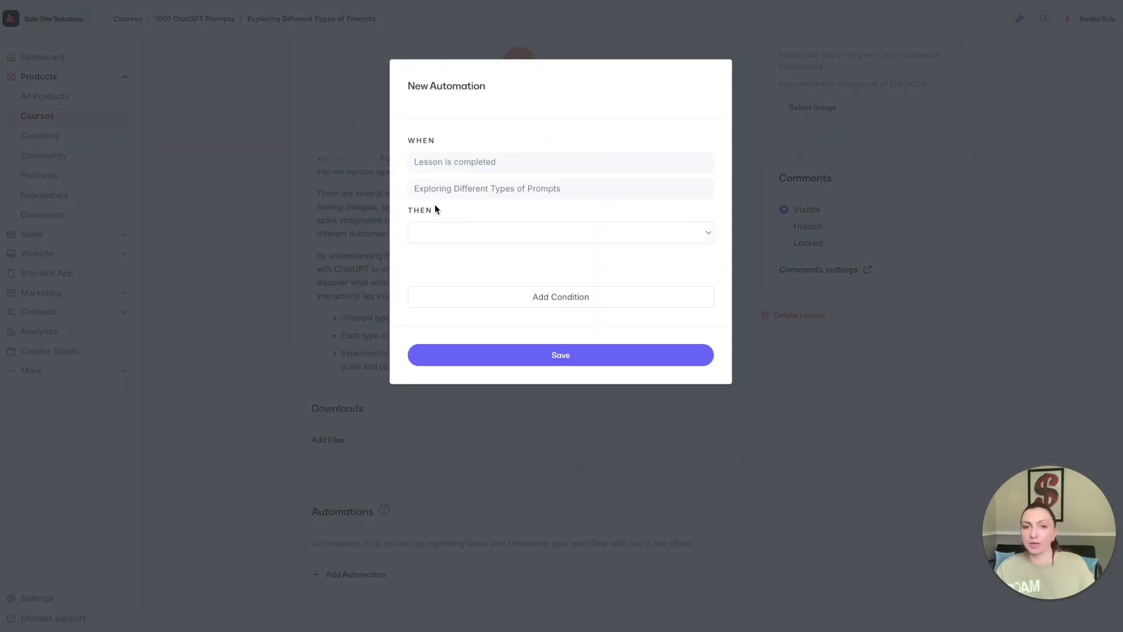
click(654, 234)
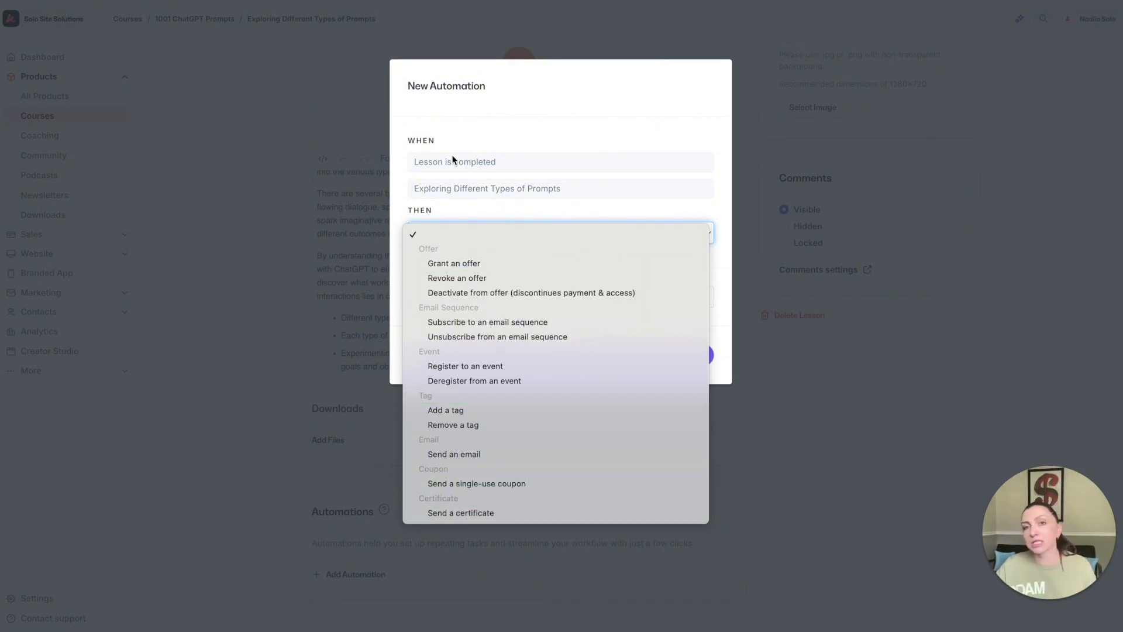
click(356, 187)
click(311, 190)
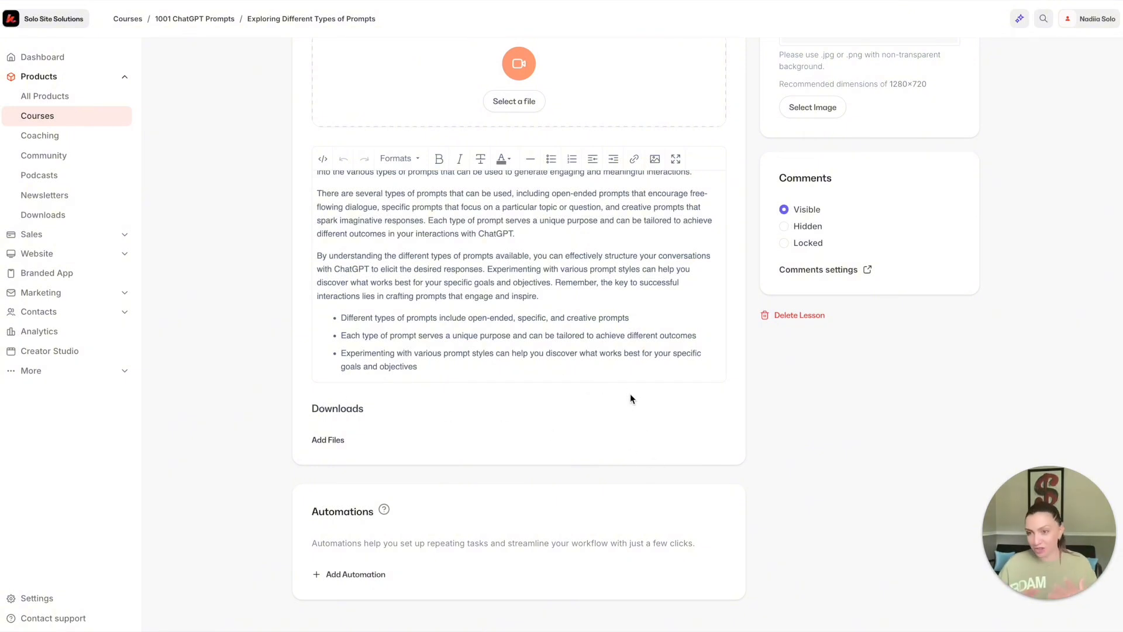
Save the Exploring Different Types of Prompts lesson and return to the 1001 ChatGPT Prompts outline
scroll(630, 394, up, 5)
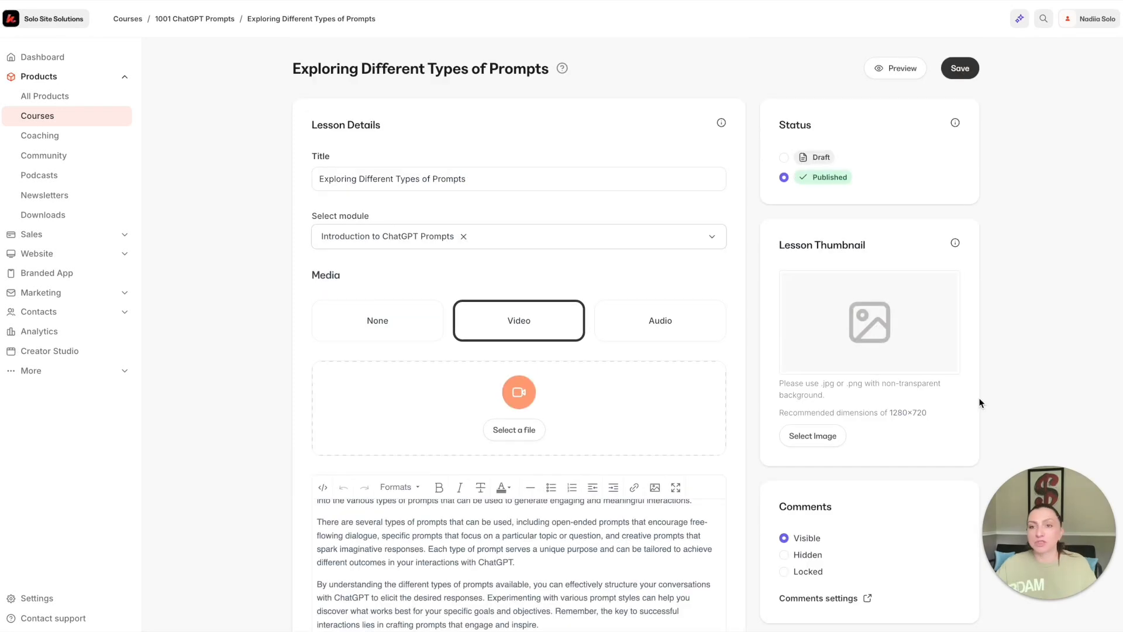
click(962, 69)
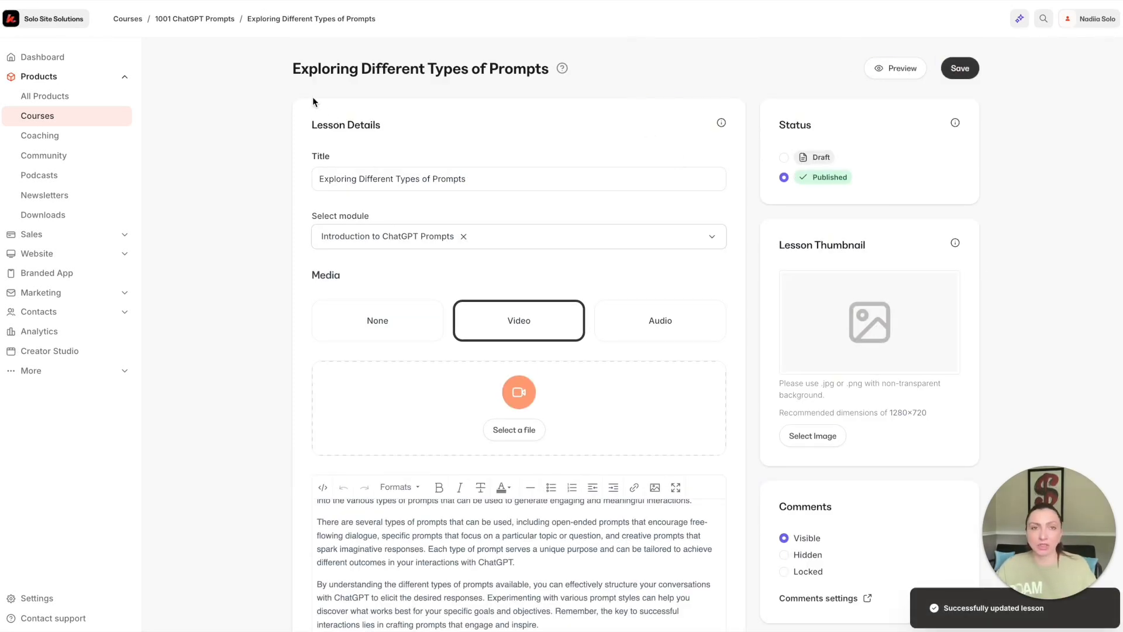
click(181, 21)
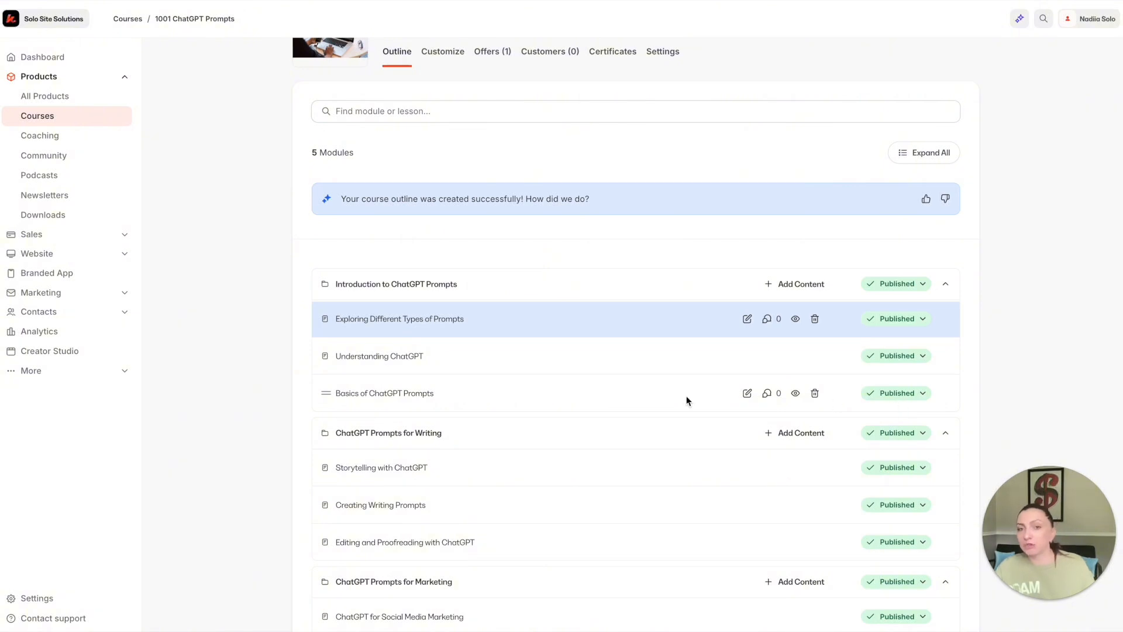
Open the Understanding ChatGPT lesson and review its text and comment options
click(345, 357)
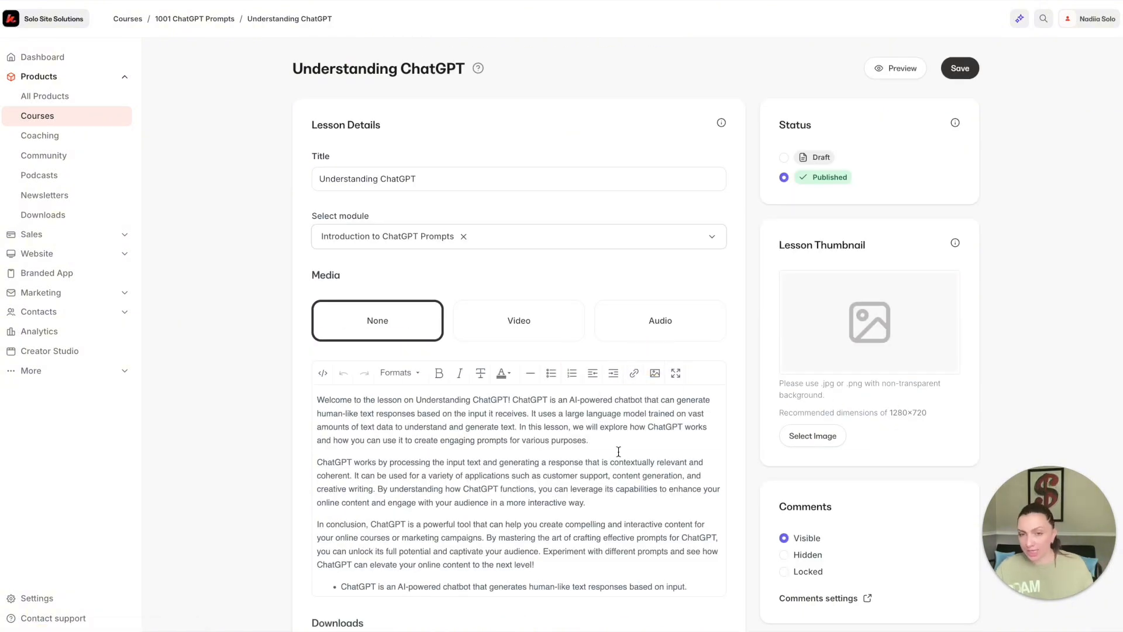
scroll(619, 452, down, 1)
scroll(619, 451, down, 3)
click(488, 278)
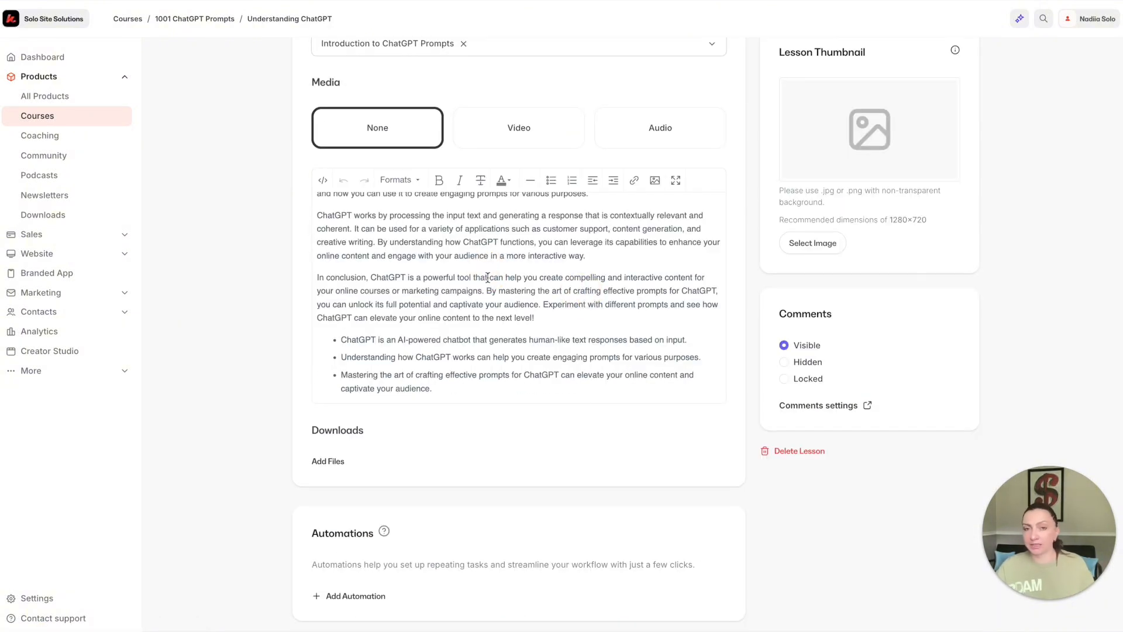
scroll(876, 328, up, 3)
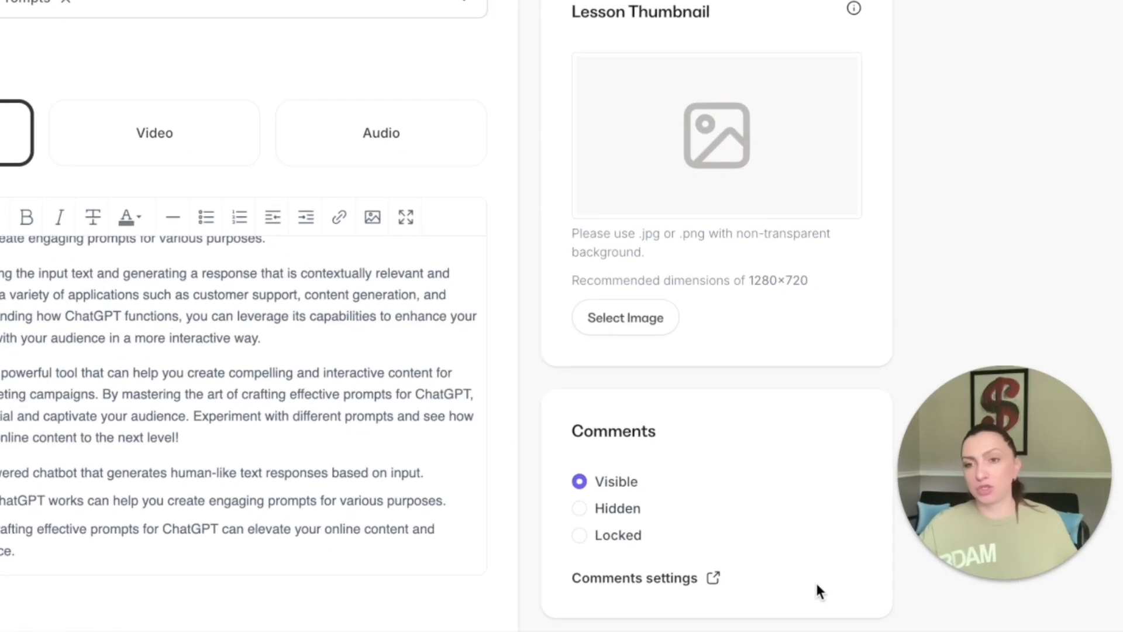
Open the course-wide comment settings, disable comments for the 1001 ChatGPT Prompts course and save
click(696, 580)
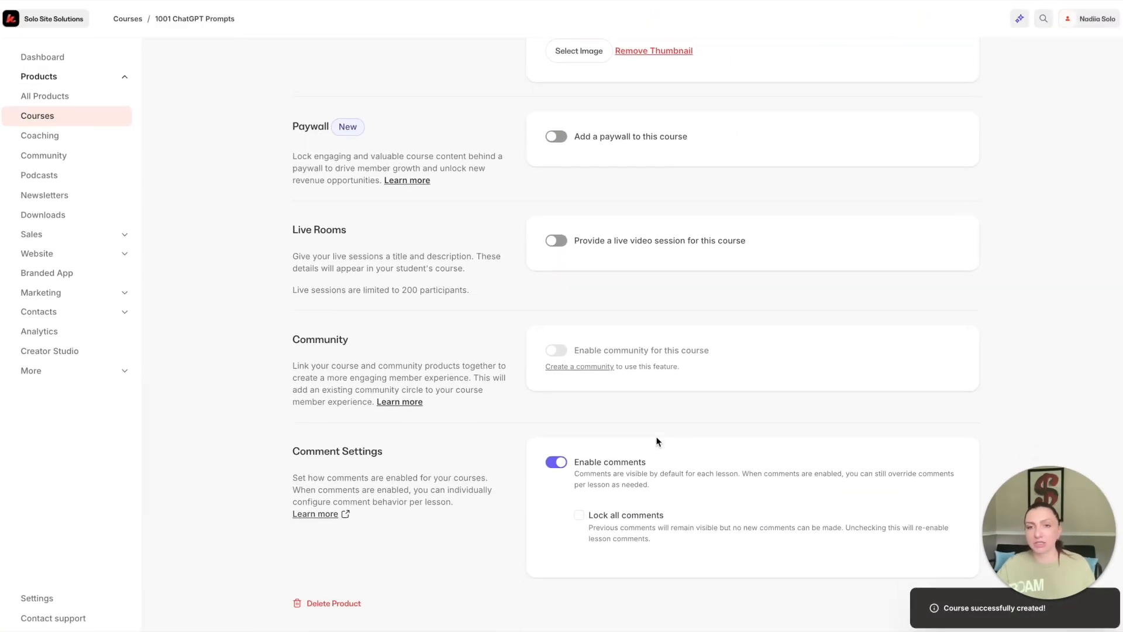
click(558, 467)
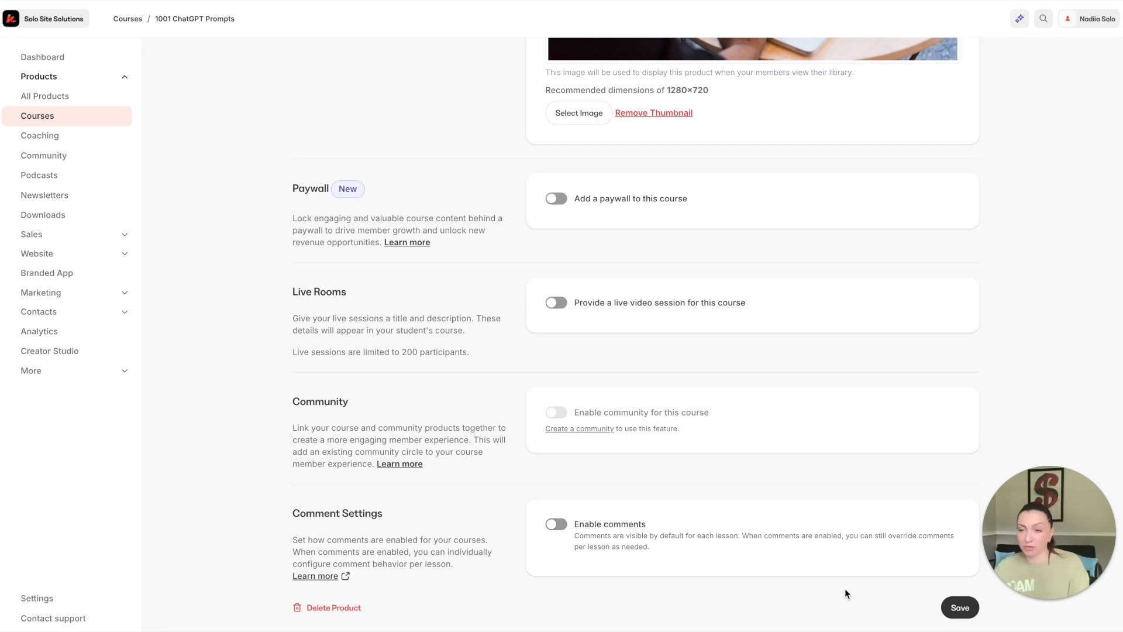
click(963, 609)
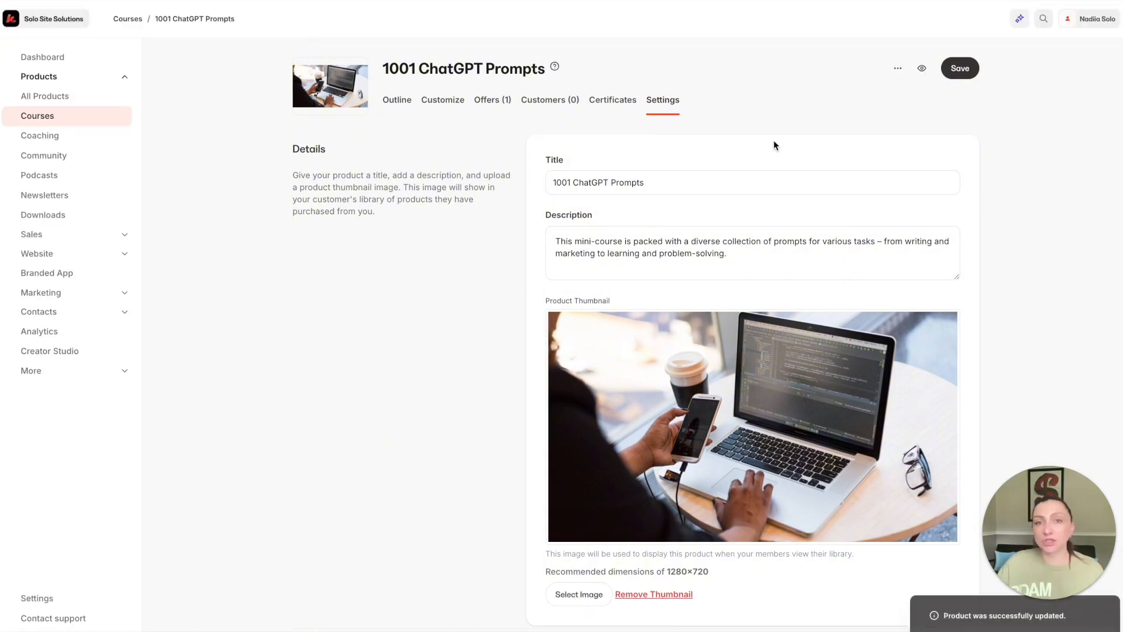
Try to save a live video session with Premium Video, automatic upload of recordings as lessons, and lesson publishing with member email notifications enabled
scroll(826, 221, down, 7)
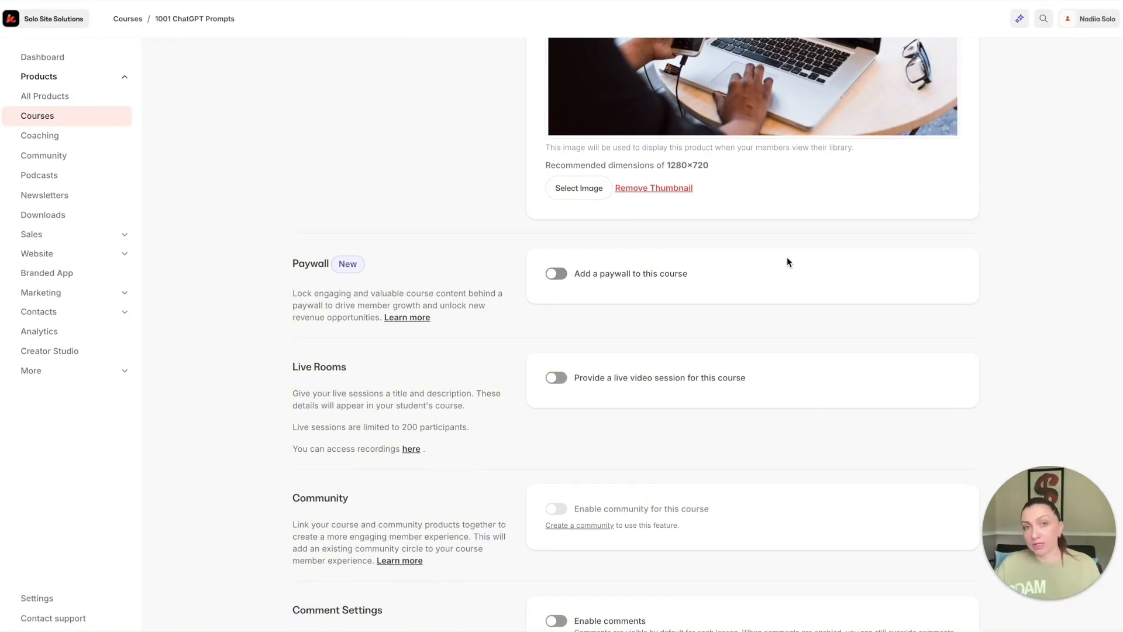
scroll(787, 257, down, 2)
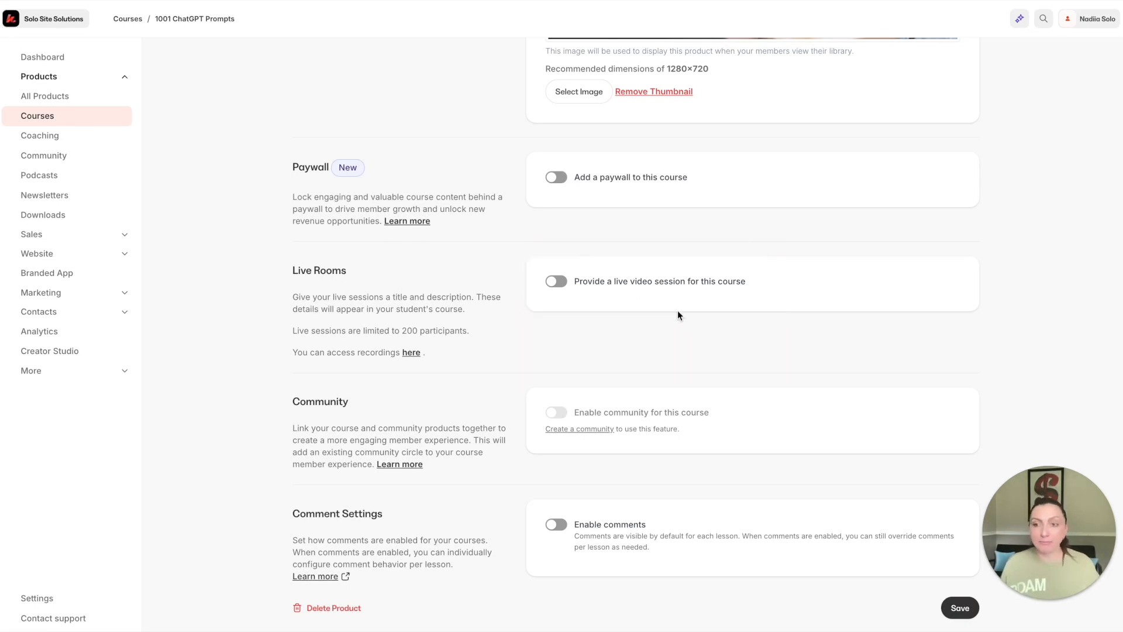
click(557, 282)
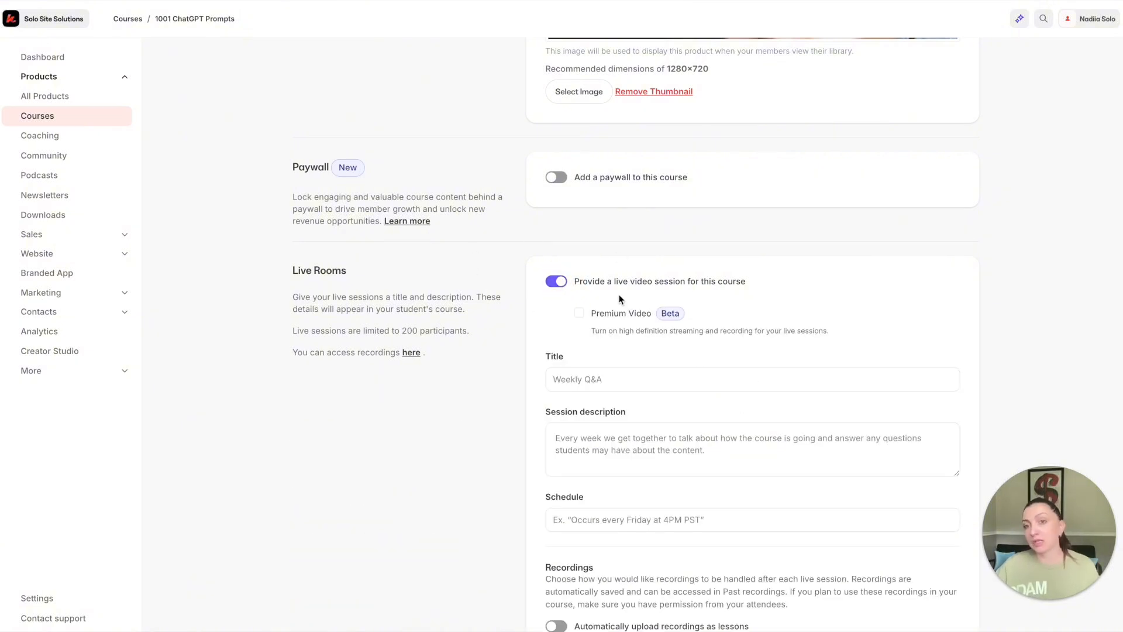
click(578, 315)
scroll(511, 342, down, 3)
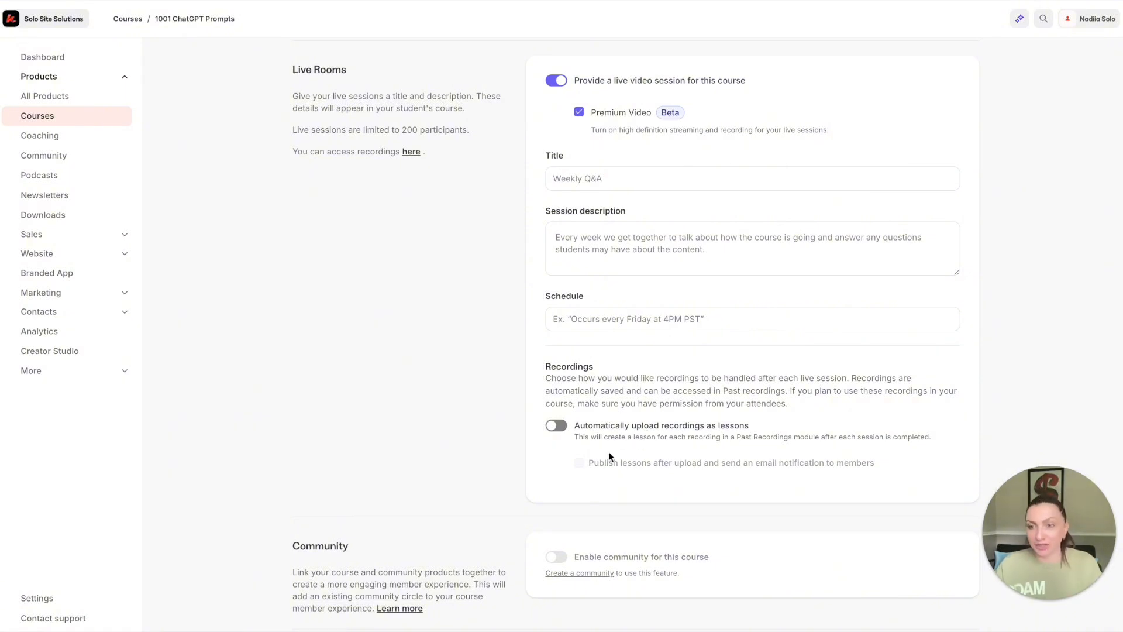
click(561, 427)
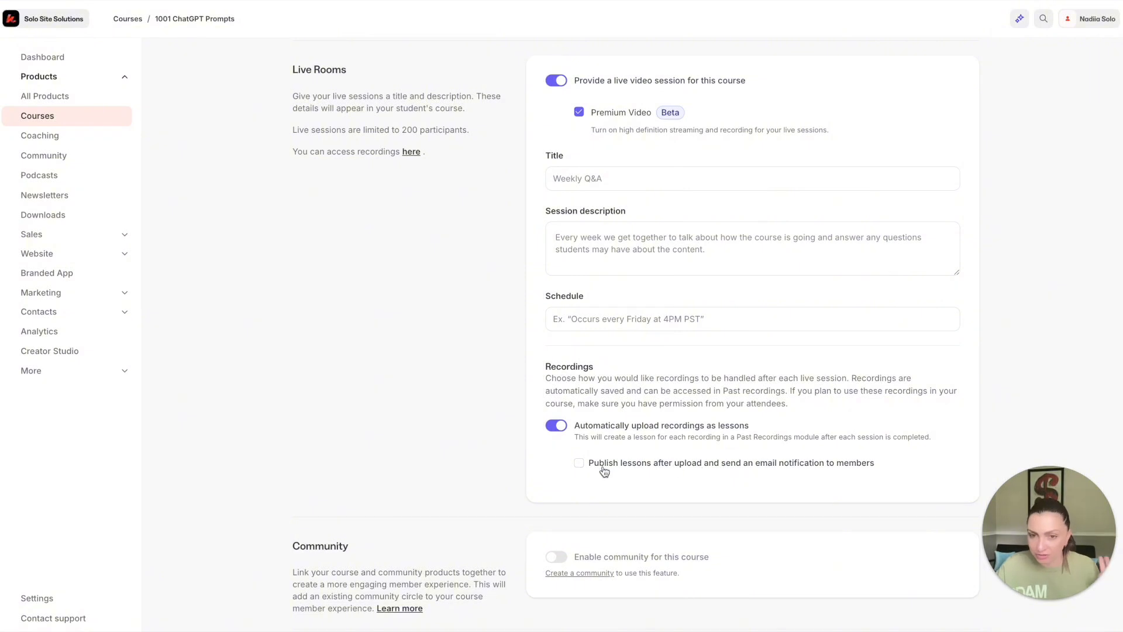
click(579, 466)
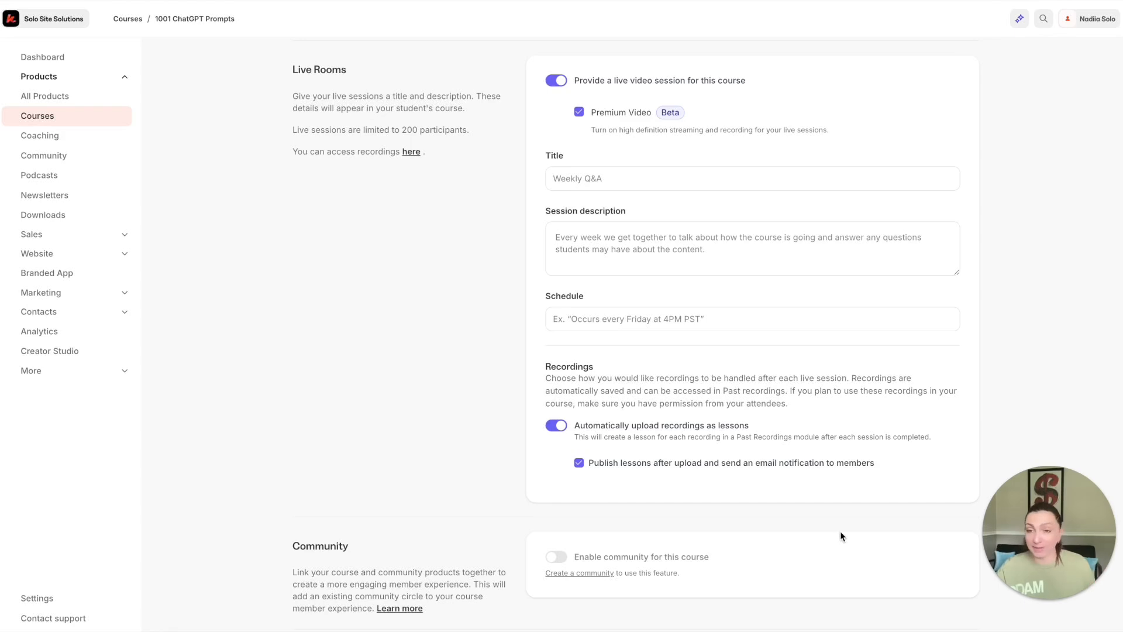
scroll(840, 534, down, 2)
scroll(730, 494, up, 6)
scroll(730, 492, down, 3)
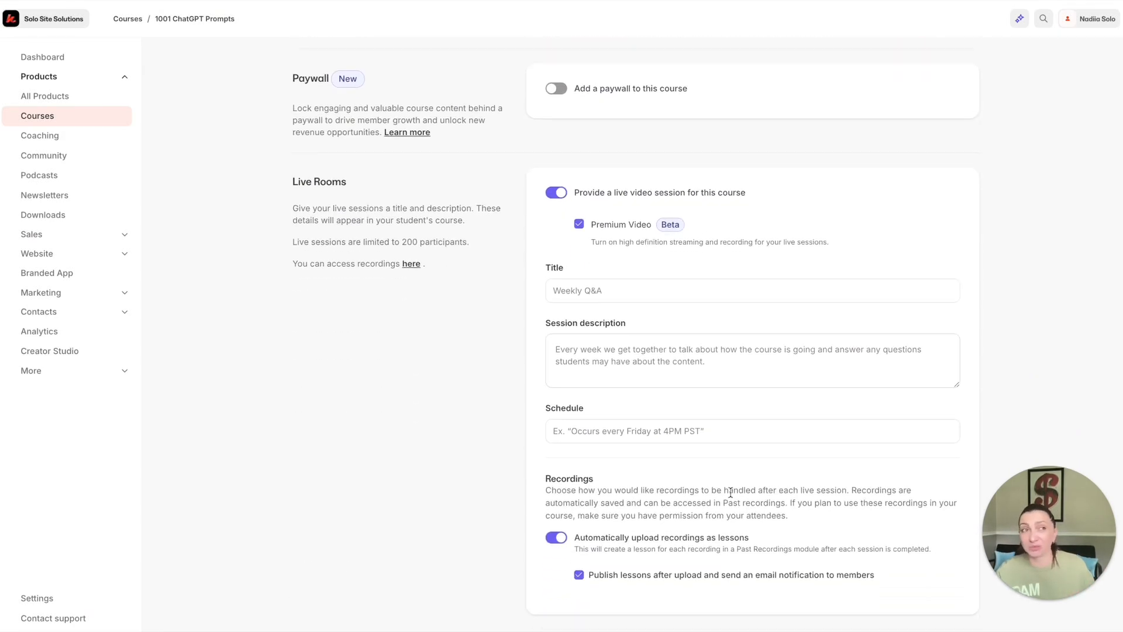
scroll(731, 493, up, 10)
click(958, 85)
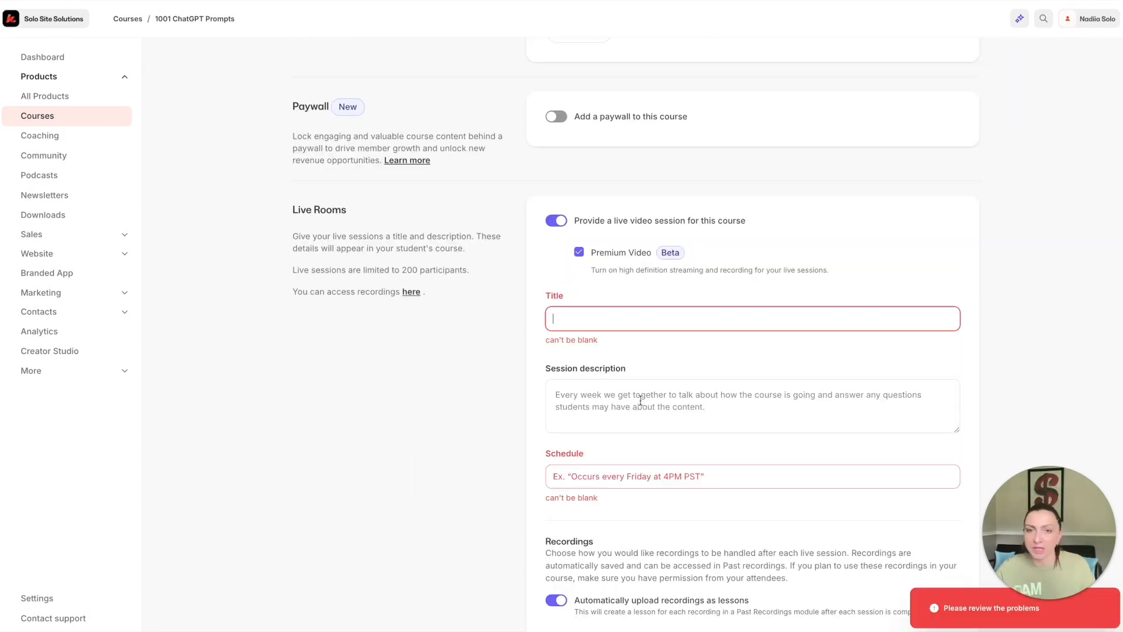
Turn off the live video session for the course and save the course settings
click(557, 221)
scroll(760, 204, up, 10)
click(955, 69)
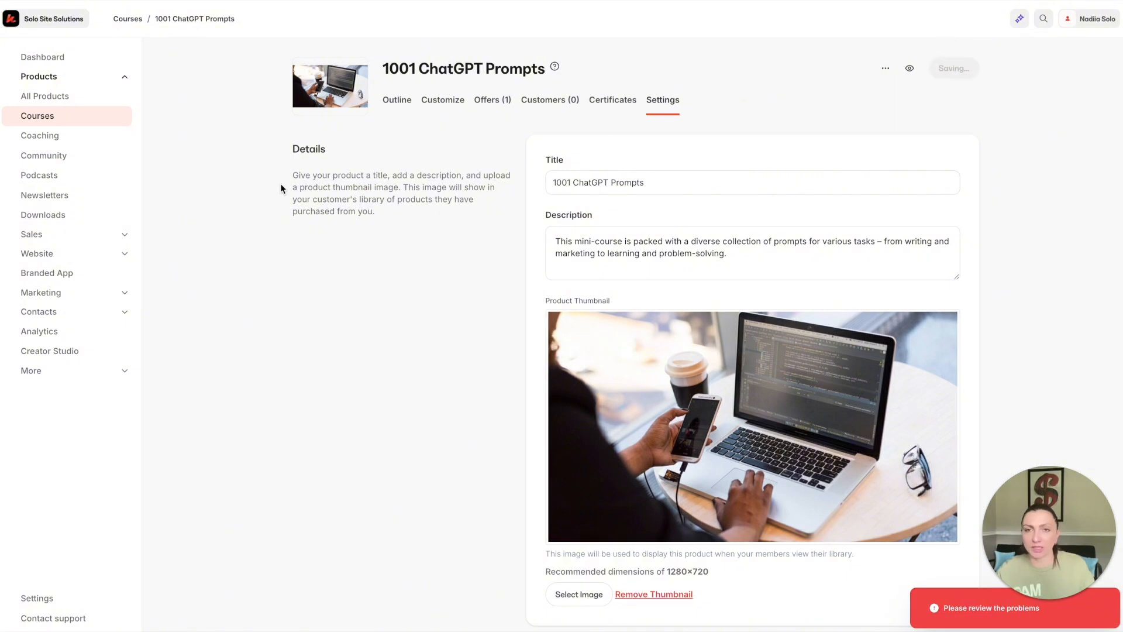
Return to the course outline, preview the 1001 ChatGPT Prompts course page and review its modules and lessons down to Problem-Solving
click(407, 106)
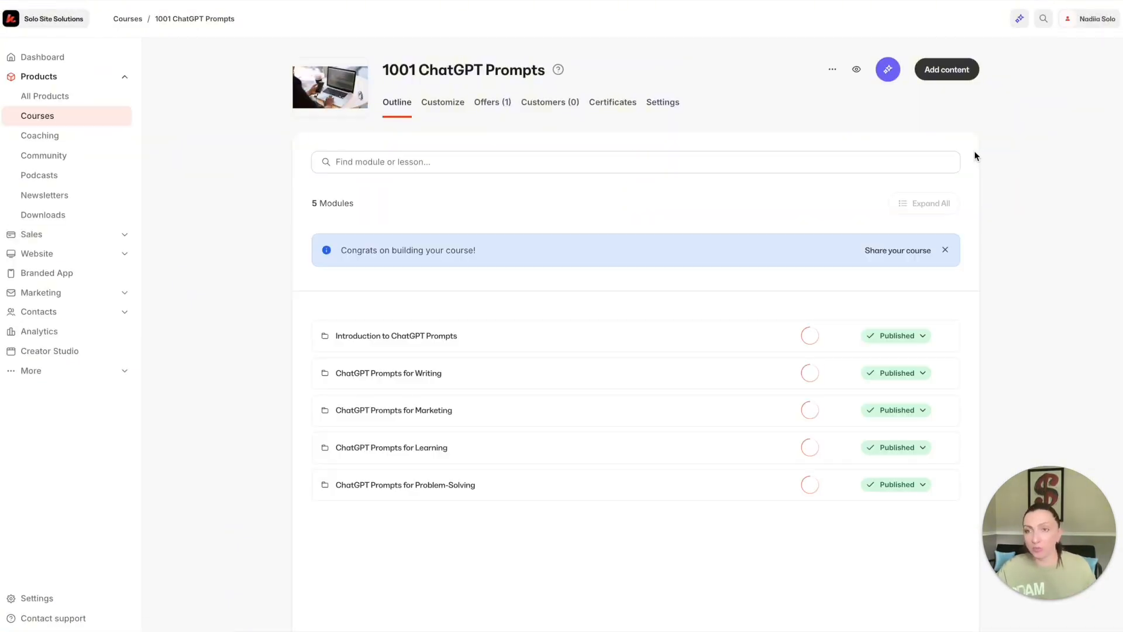
click(860, 71)
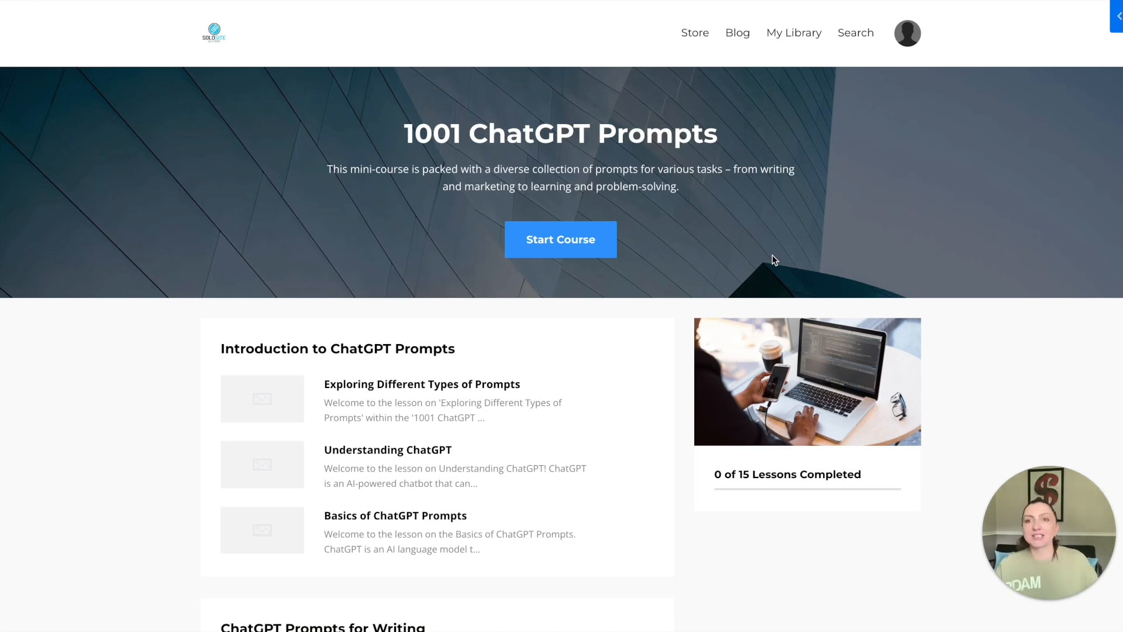
scroll(595, 221, down, 2)
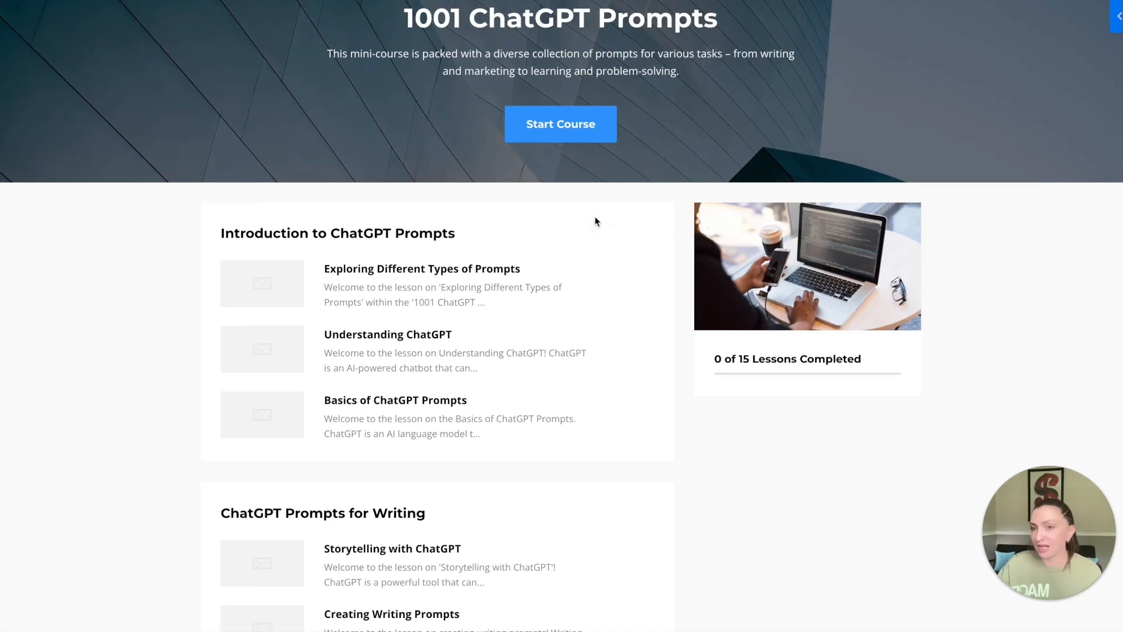
scroll(596, 221, down, 3)
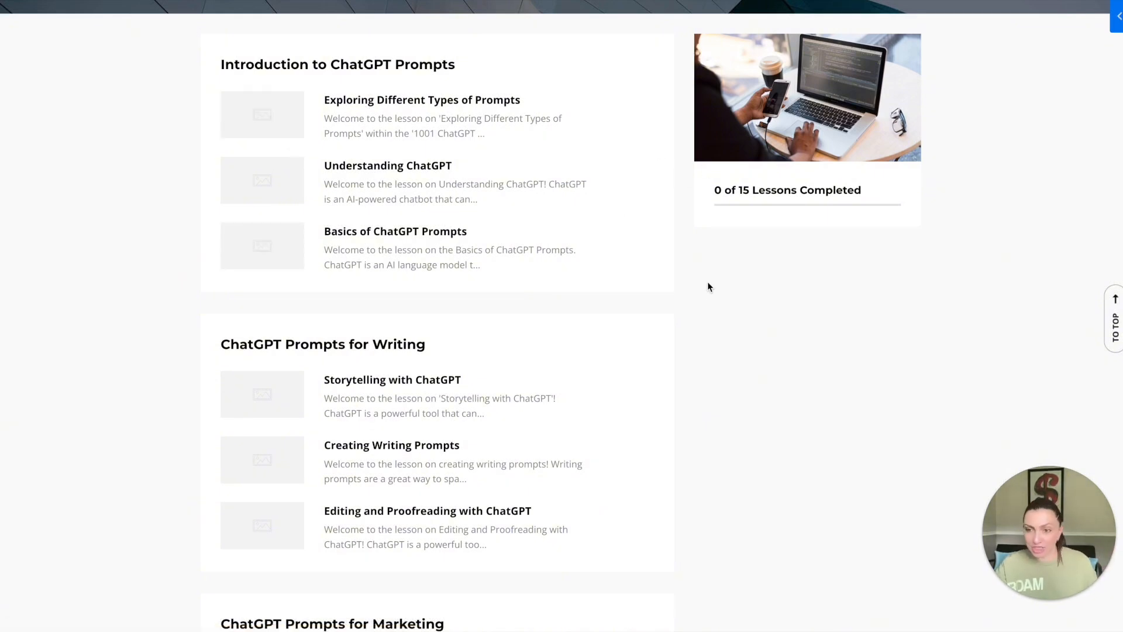
scroll(703, 299, down, 3)
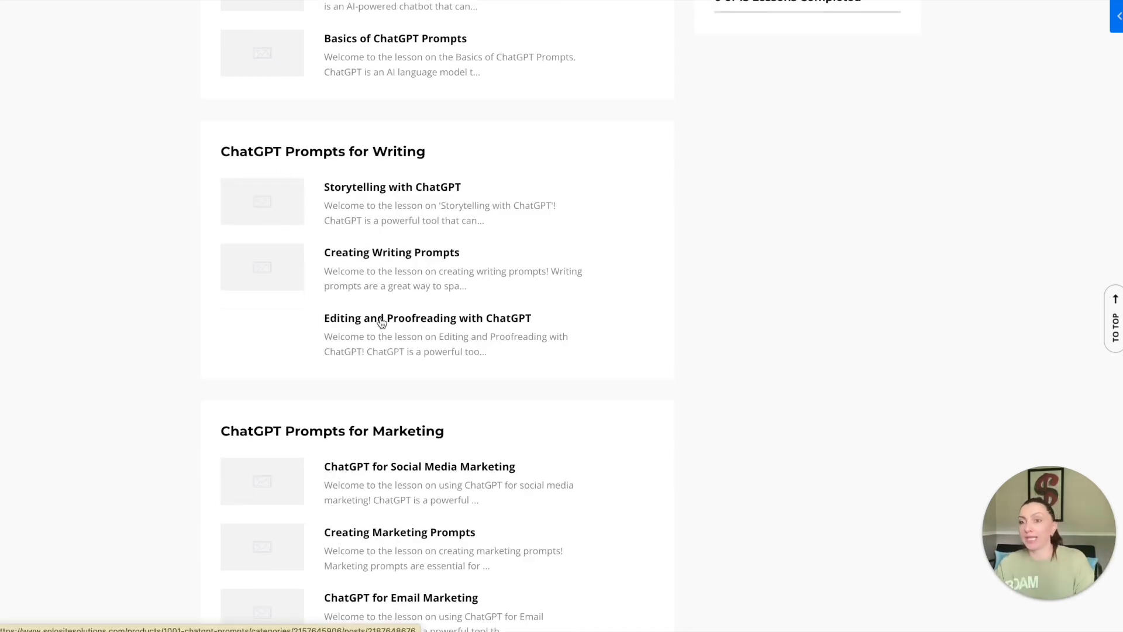
scroll(381, 323, down, 12)
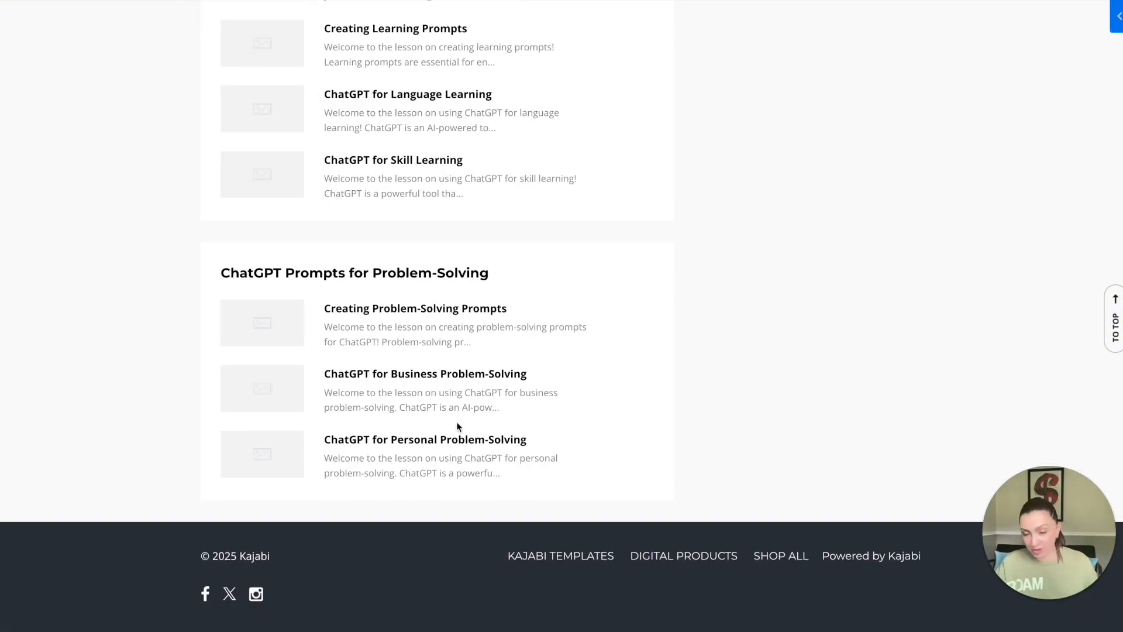
scroll(458, 426, up, 15)
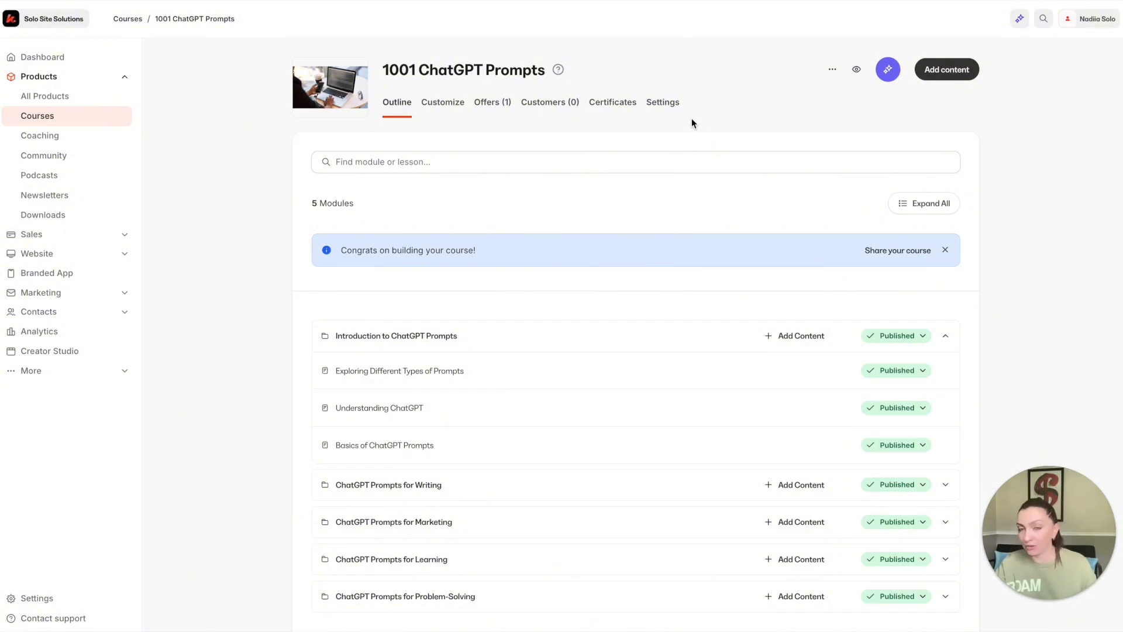
Examine the course templates available to install for customizing the course, and close the selection without installing one
click(443, 104)
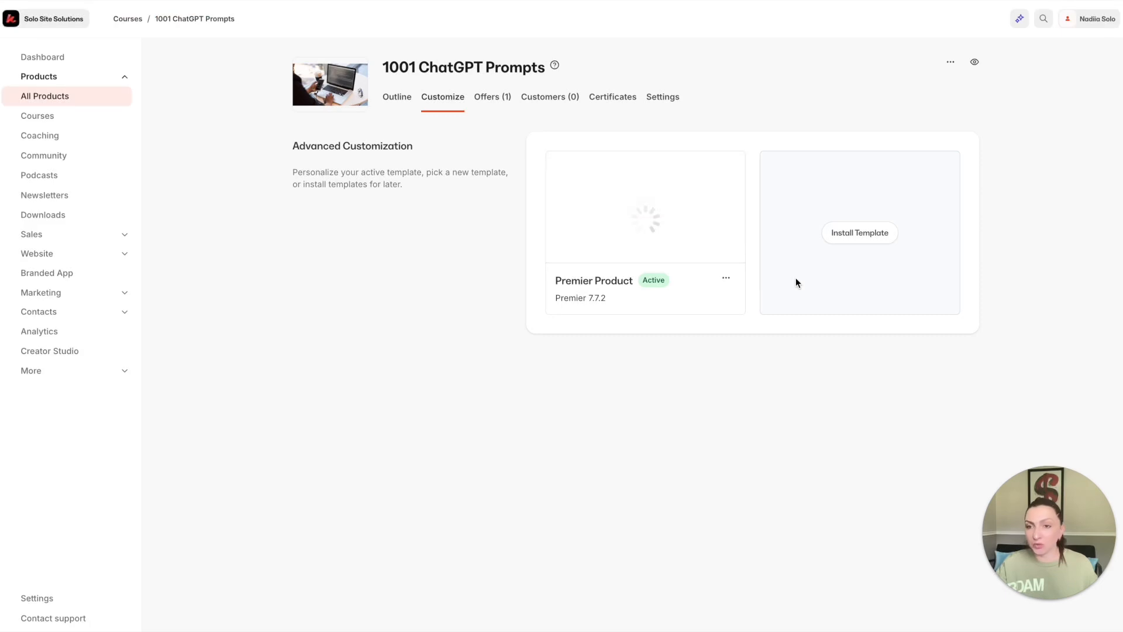
mouse_move(609, 237)
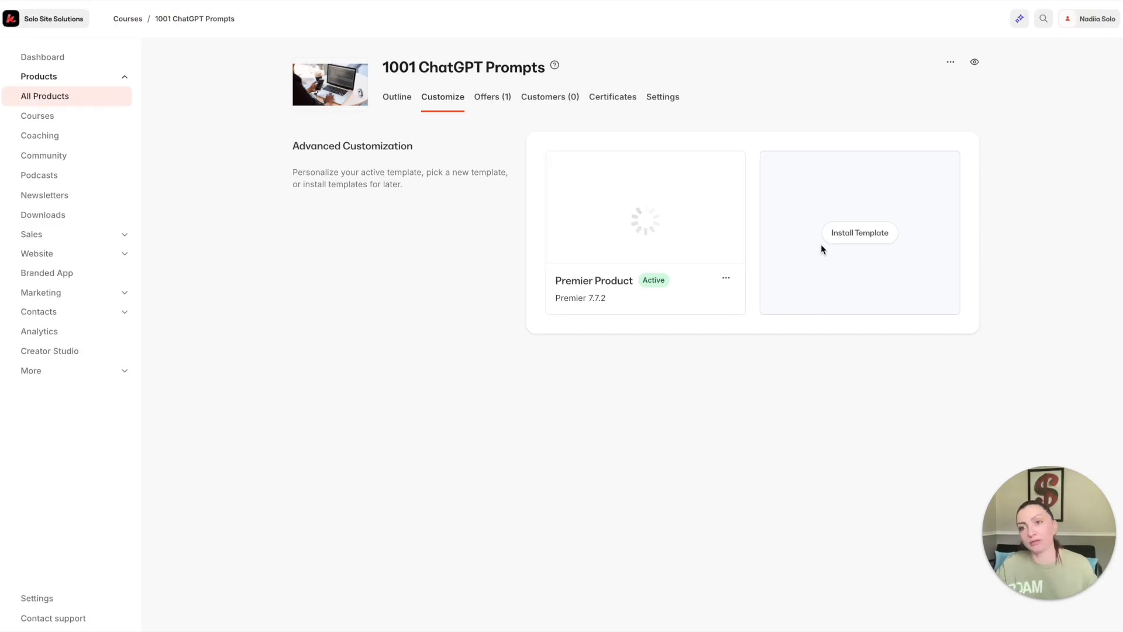
click(868, 239)
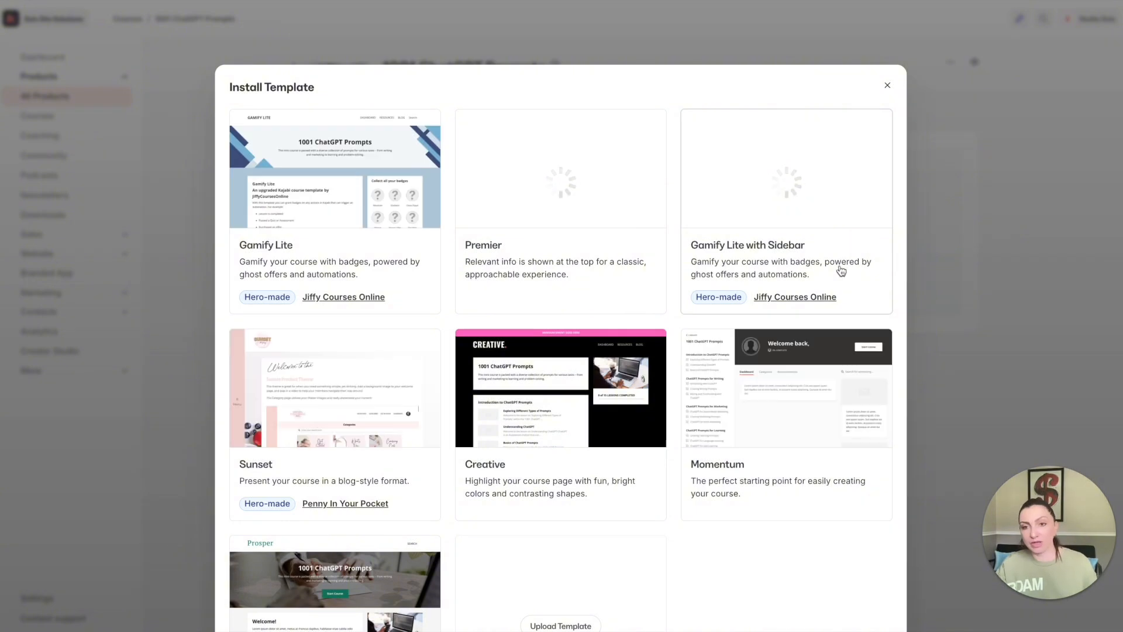
scroll(770, 306, down, 3)
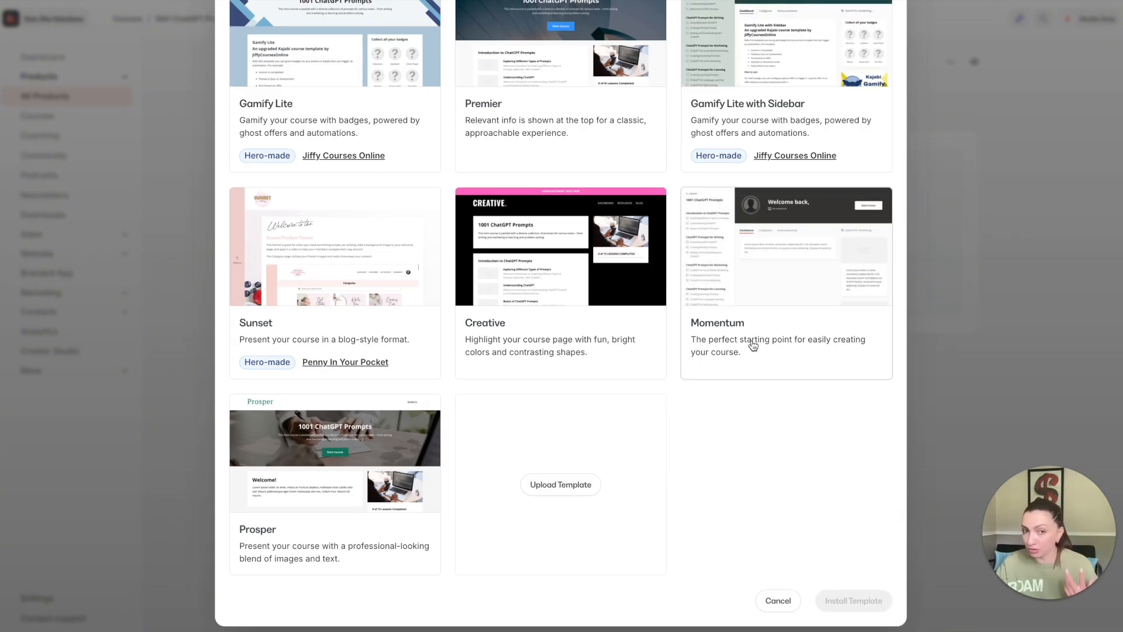
scroll(737, 433, up, 3)
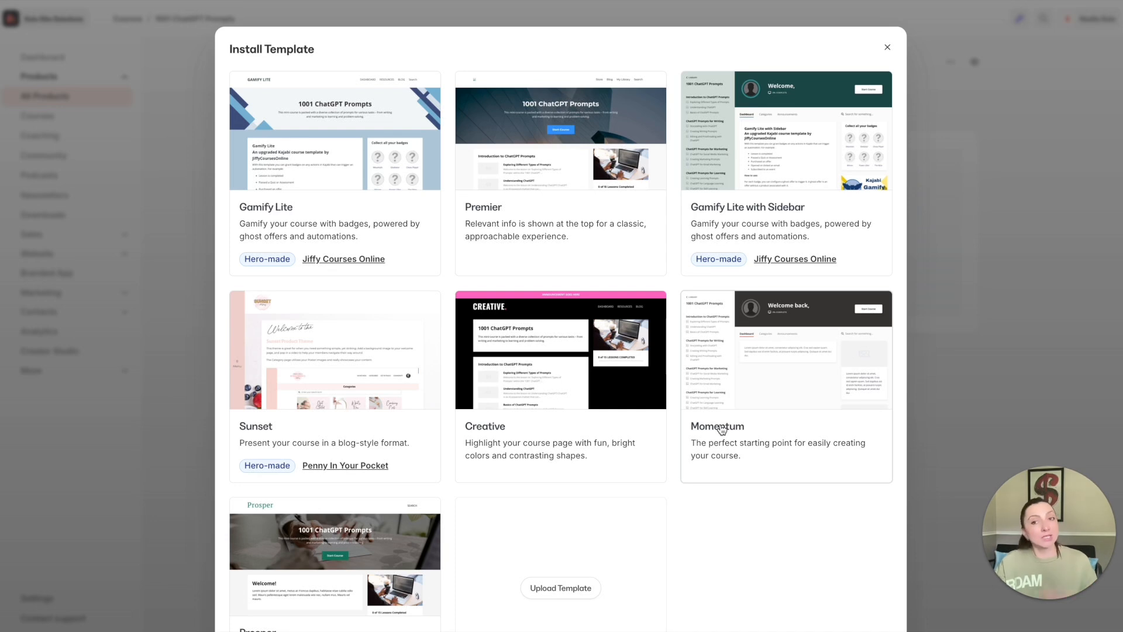
mouse_move(613, 143)
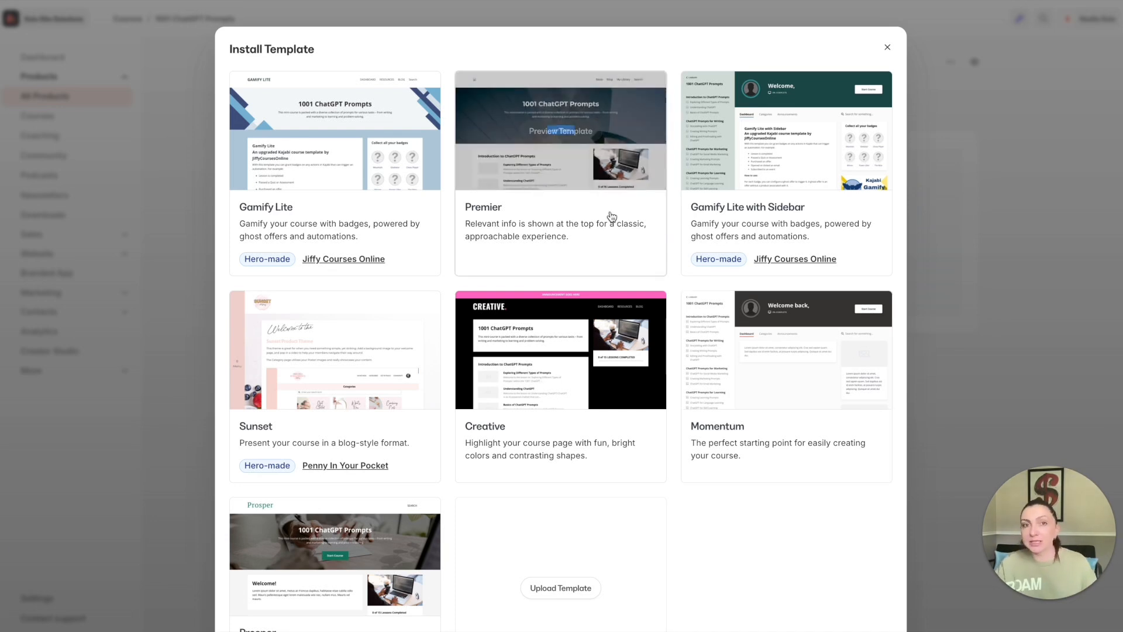
scroll(647, 216, down, 3)
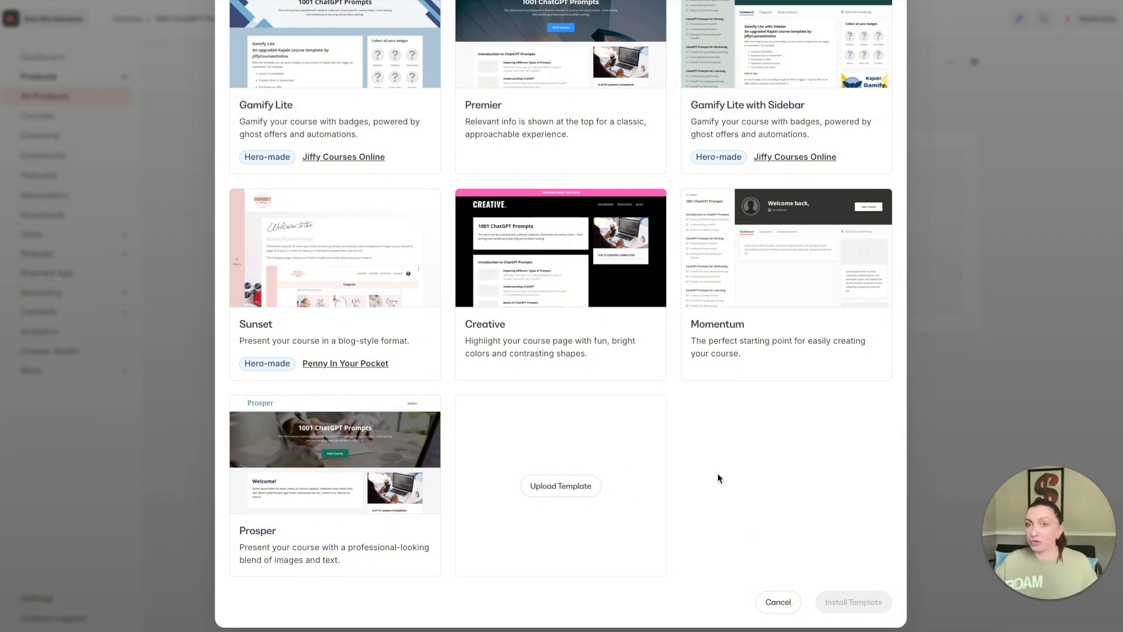
scroll(702, 468, up, 2)
scroll(679, 454, down, 2)
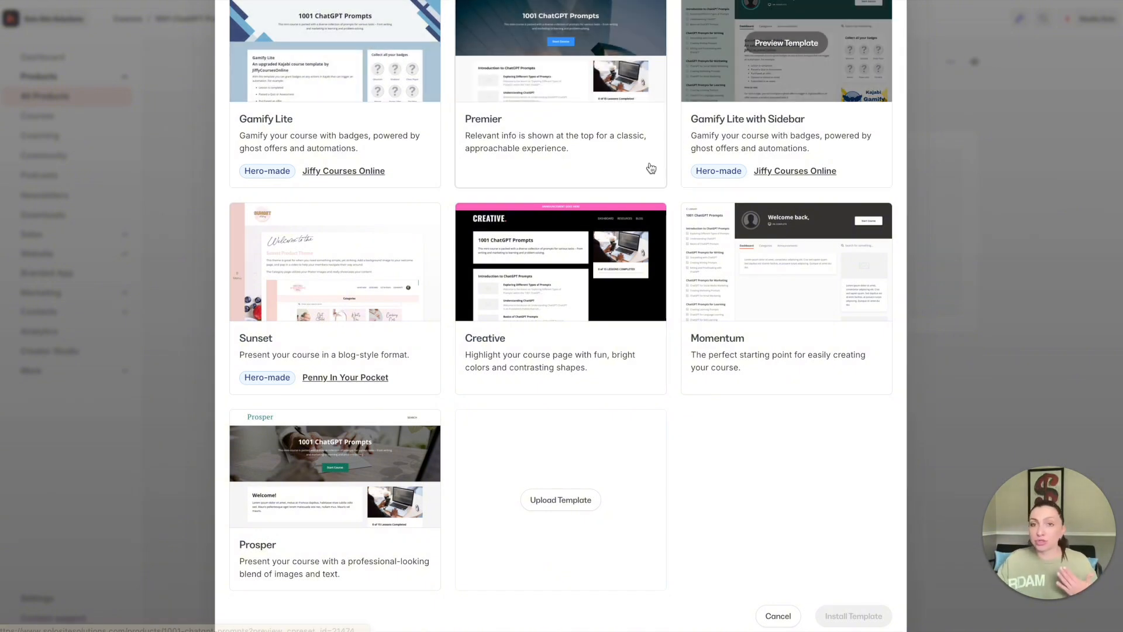
scroll(724, 158, up, 3)
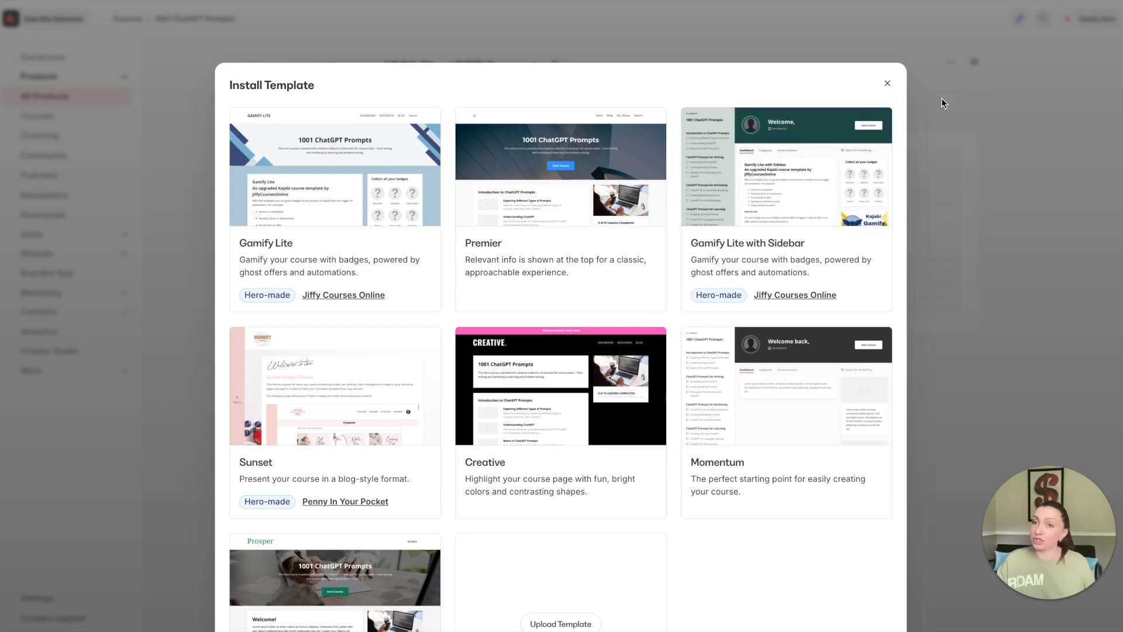
click(887, 84)
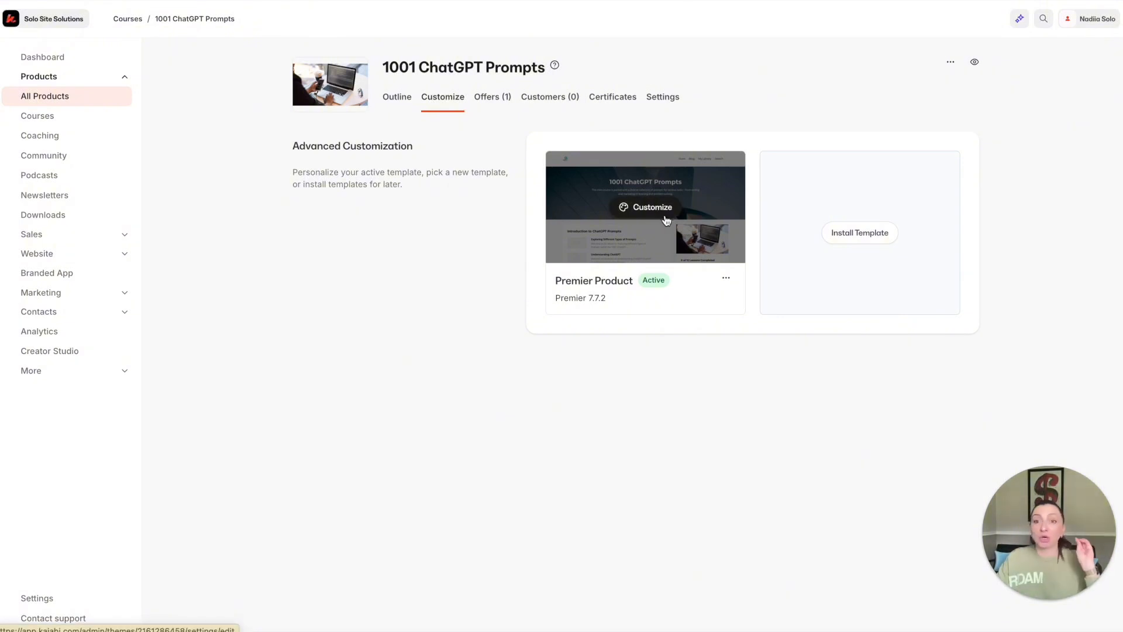
Open the active Premier Product template for customization and review its hero and lesson sections
click(669, 214)
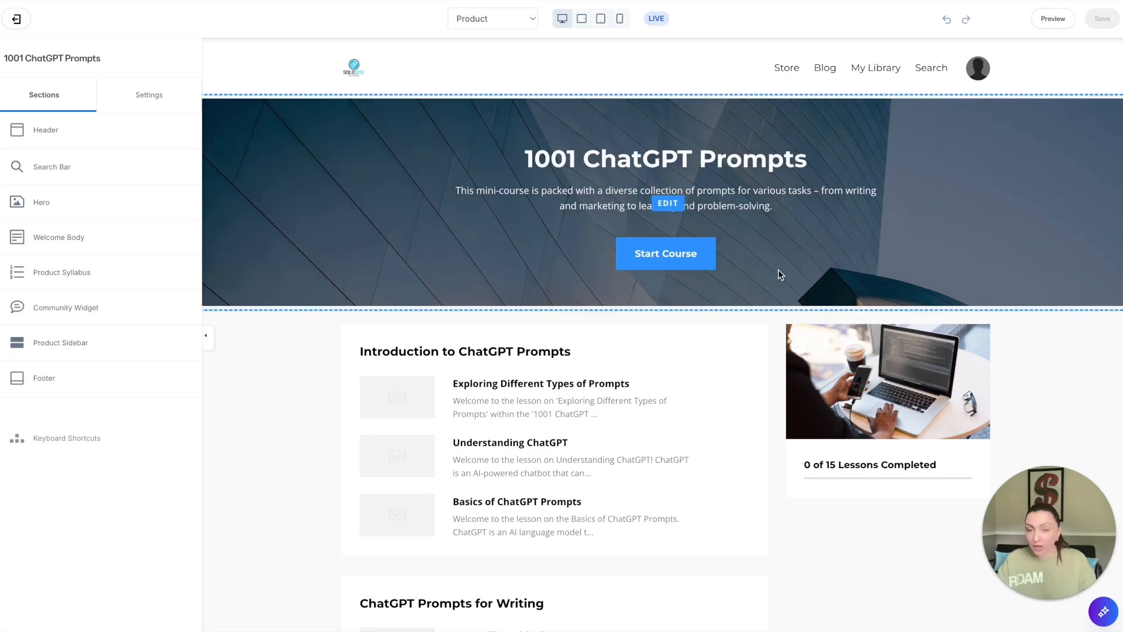
scroll(958, 351, down, 2)
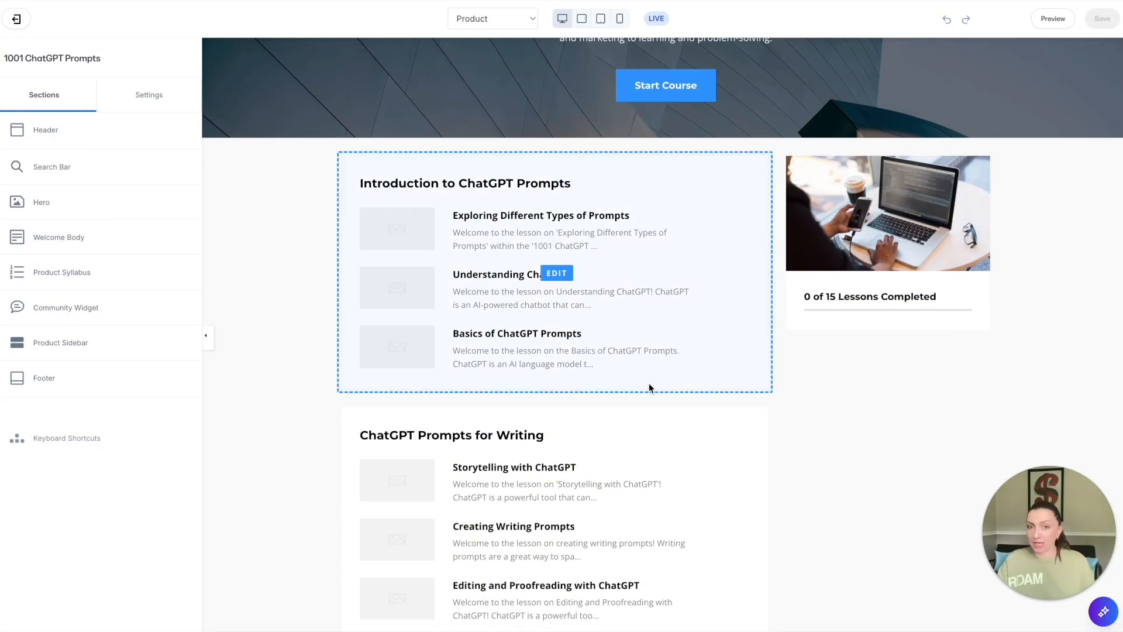
scroll(648, 382, up, 3)
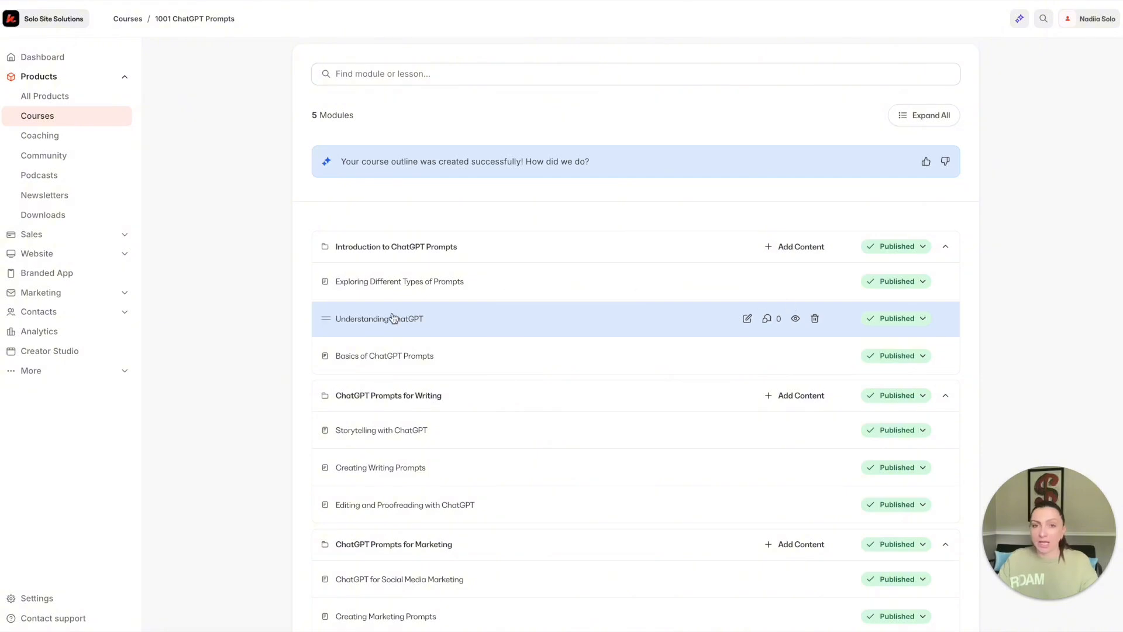
Add a thumbnail image to the Exploring Different Types of Prompts lesson and check the lesson thumbnails in the course preview
click(392, 282)
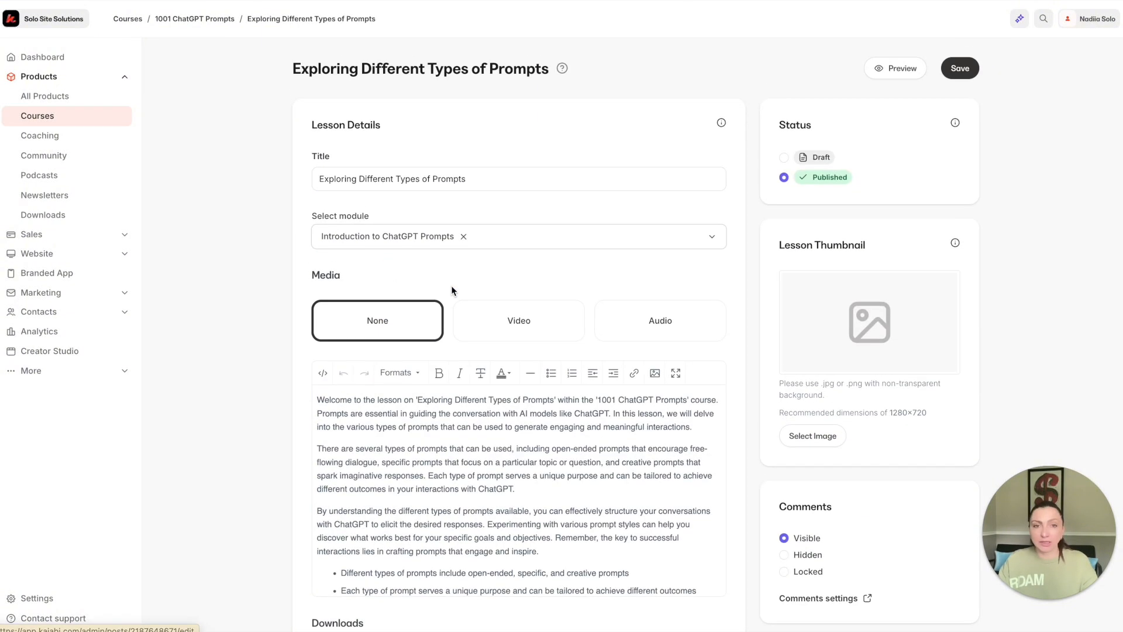
click(806, 439)
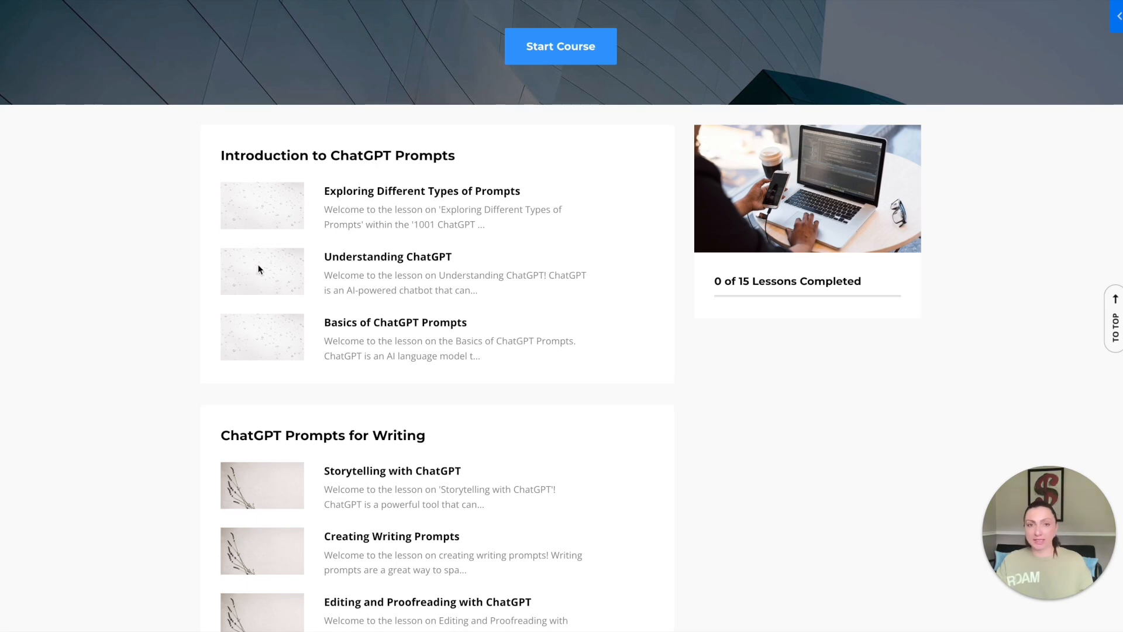
scroll(287, 240, down, 4)
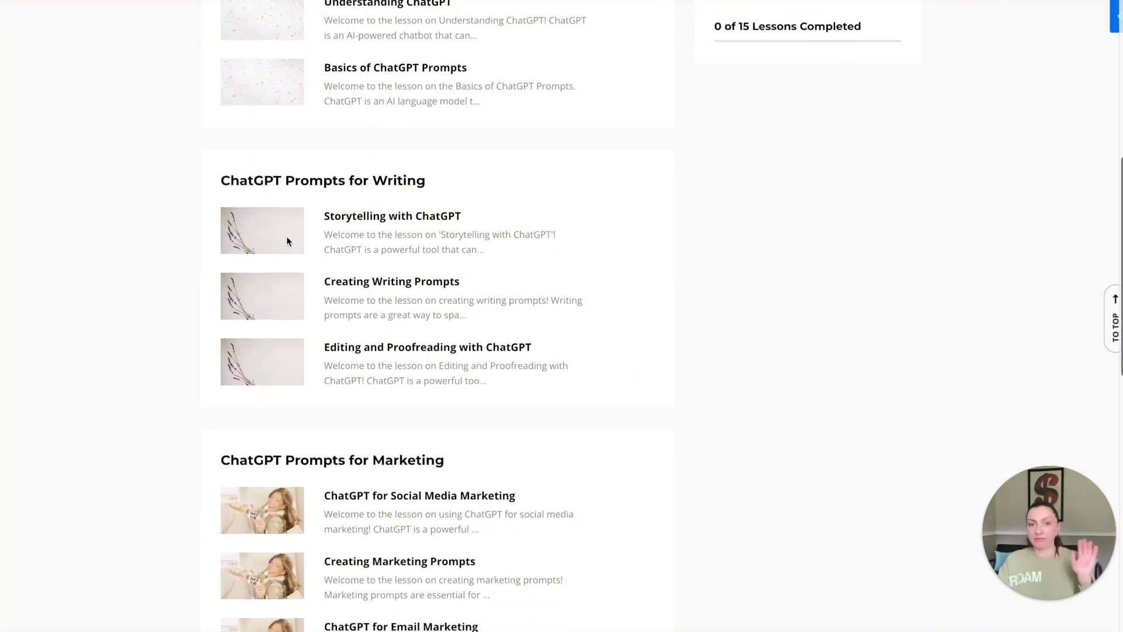
Check the lesson thumbnails down the course page, and examine the favicon image in the template settings
scroll(286, 241, down, 2)
scroll(250, 290, up, 6)
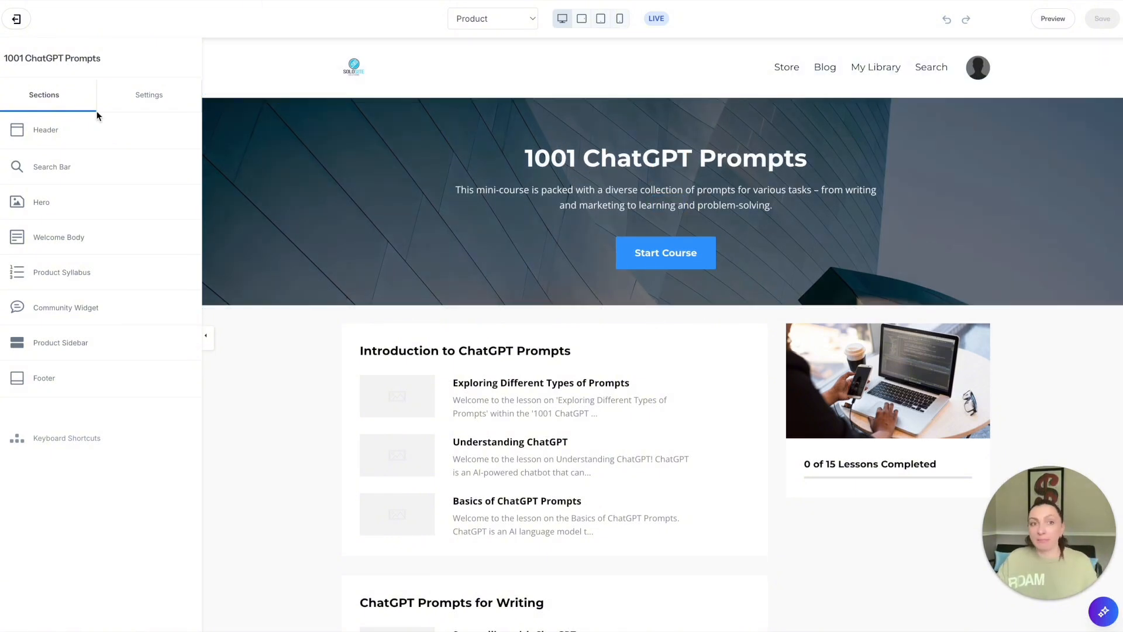
click(146, 105)
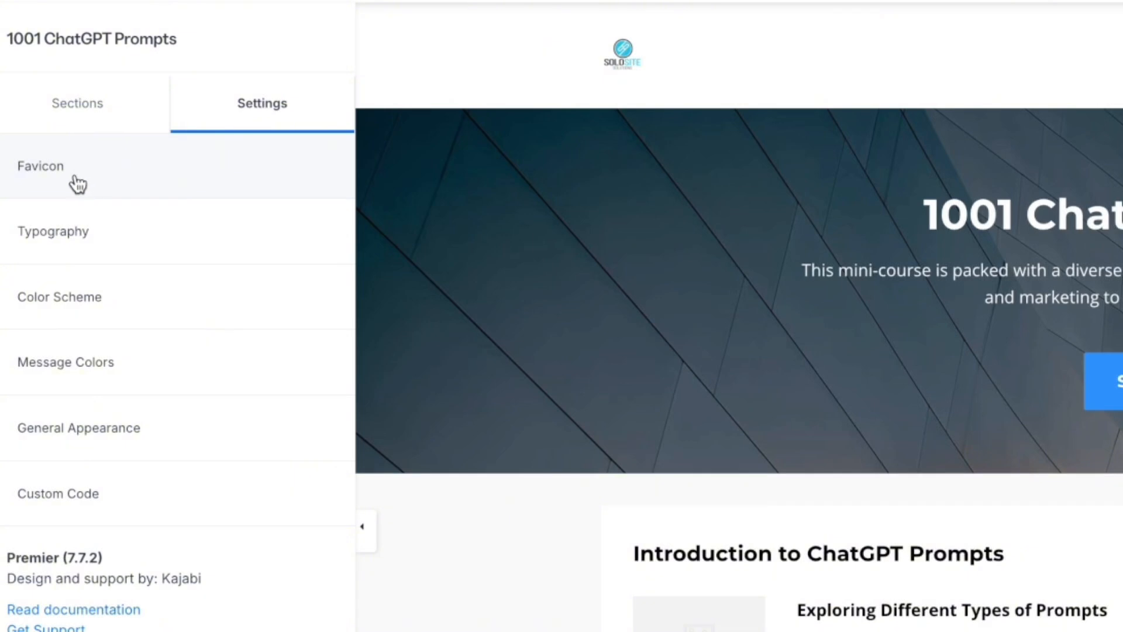
click(41, 174)
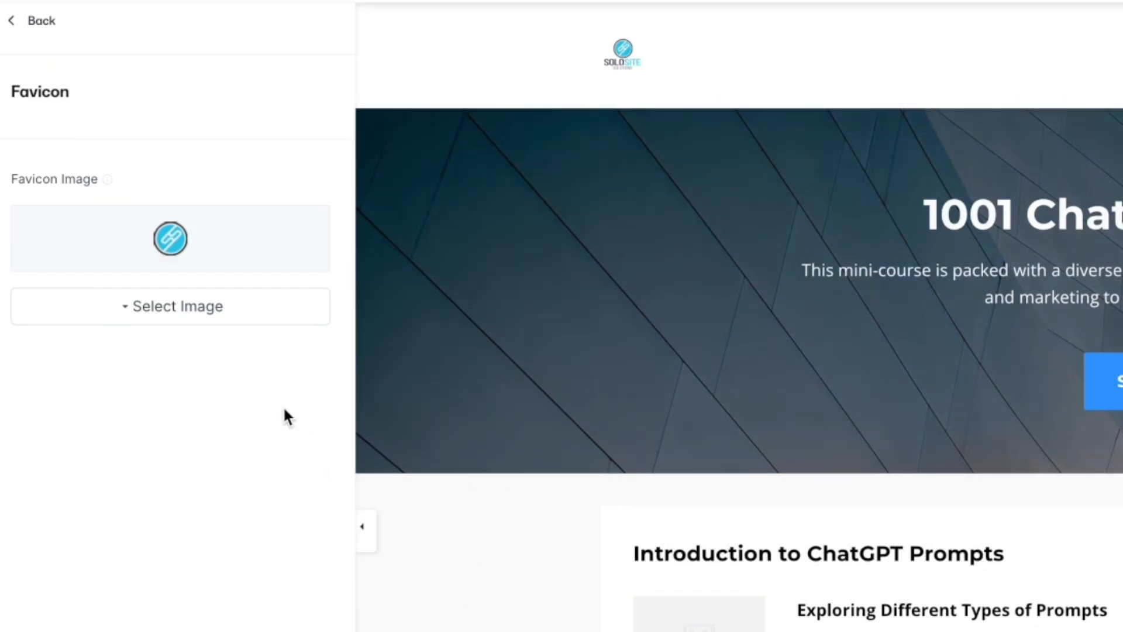
click(36, 22)
Set the dark font color in the typography settings to the dark gray swatch
click(63, 252)
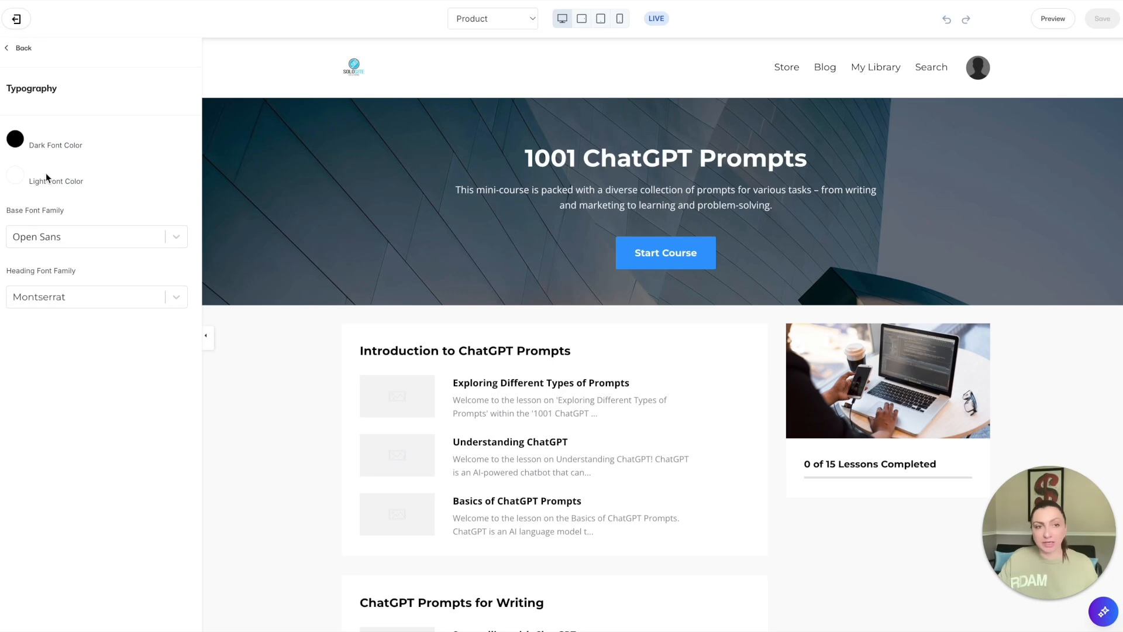
click(16, 143)
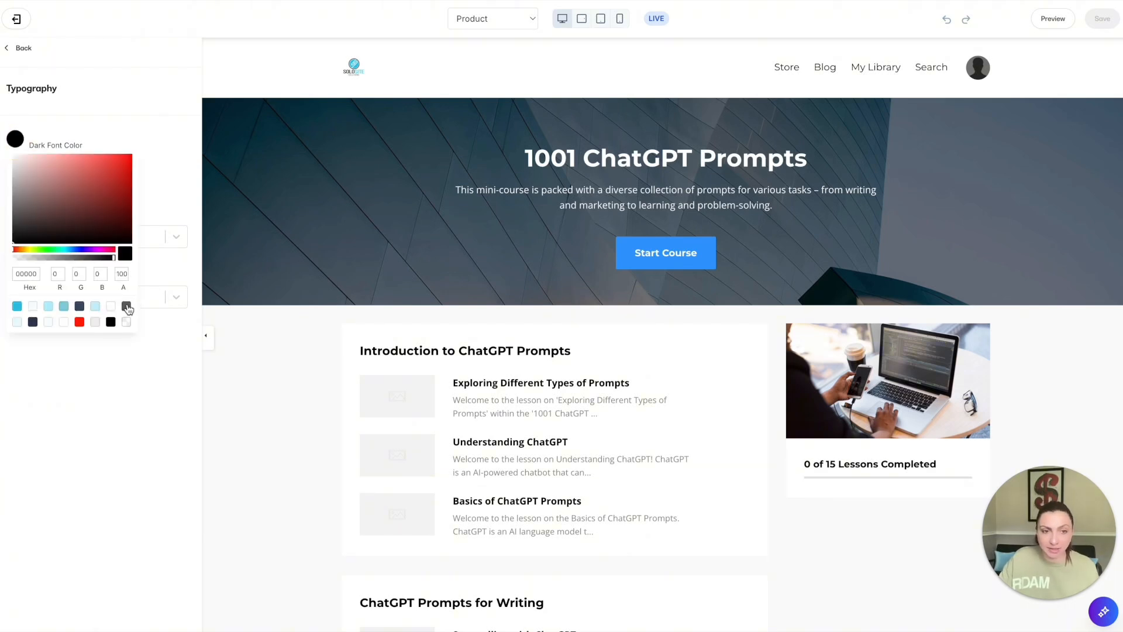
click(127, 306)
click(136, 94)
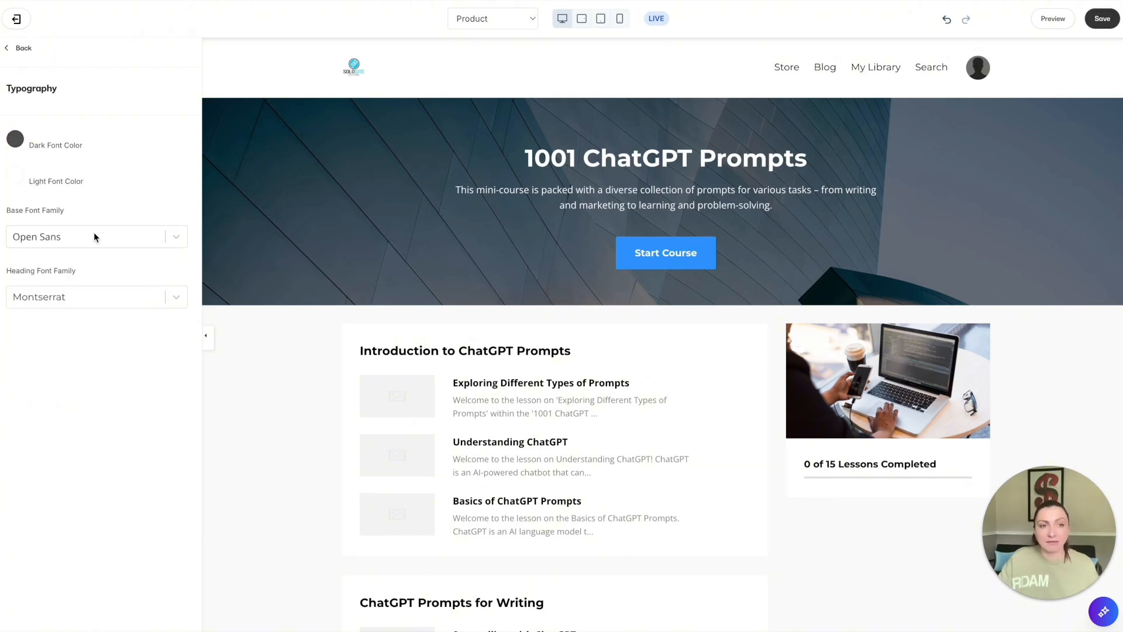
Set the base font family to Cabin and the heading font family to Libre Baskerville, and save the typography
click(93, 236)
scroll(94, 307, up, 5)
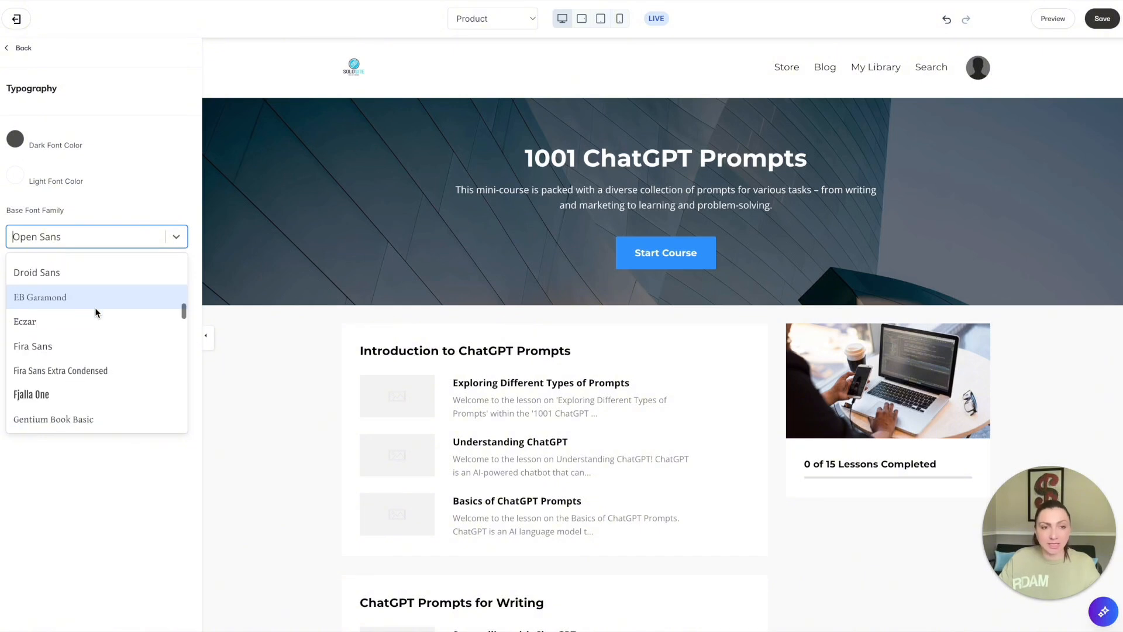
scroll(95, 307, up, 5)
scroll(95, 308, down, 2)
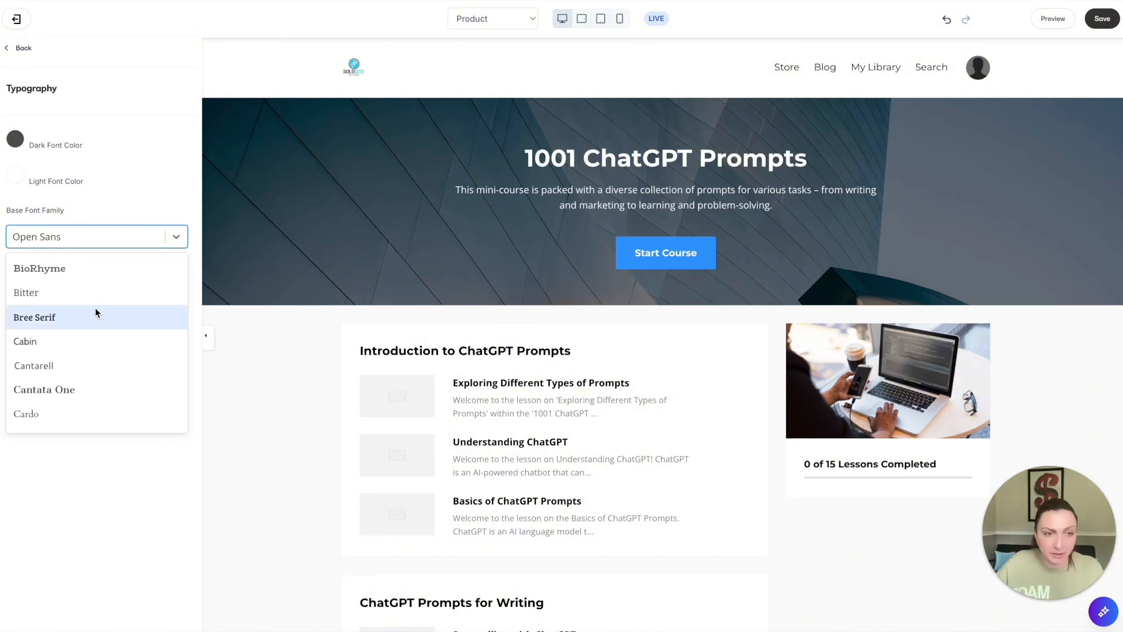
scroll(95, 307, down, 3)
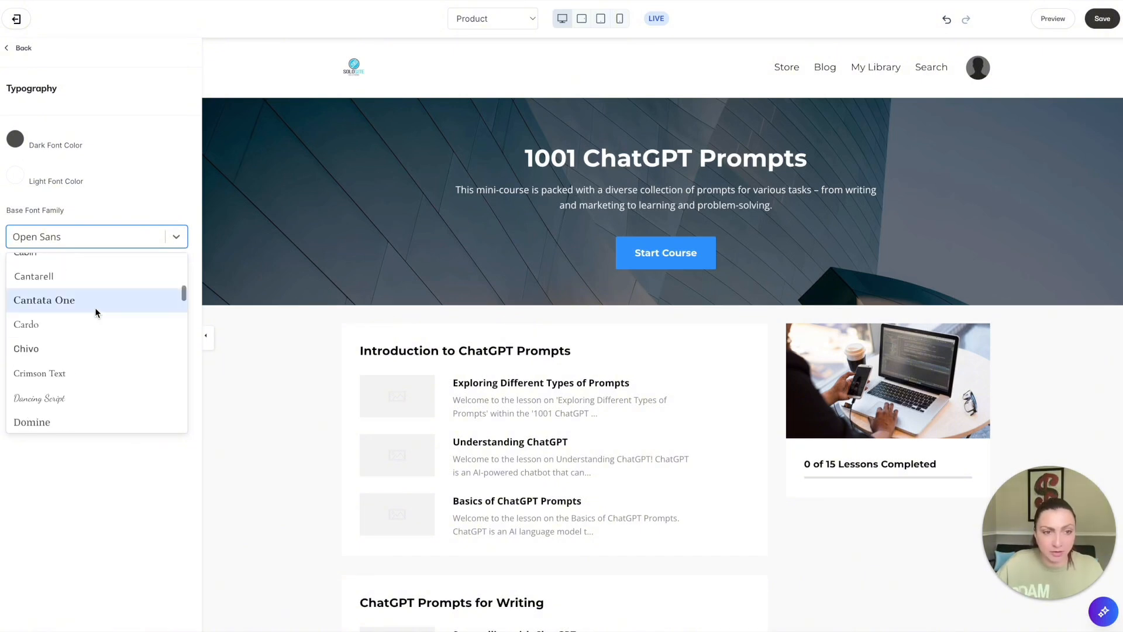
scroll(95, 307, up, 1)
scroll(71, 296, up, 1)
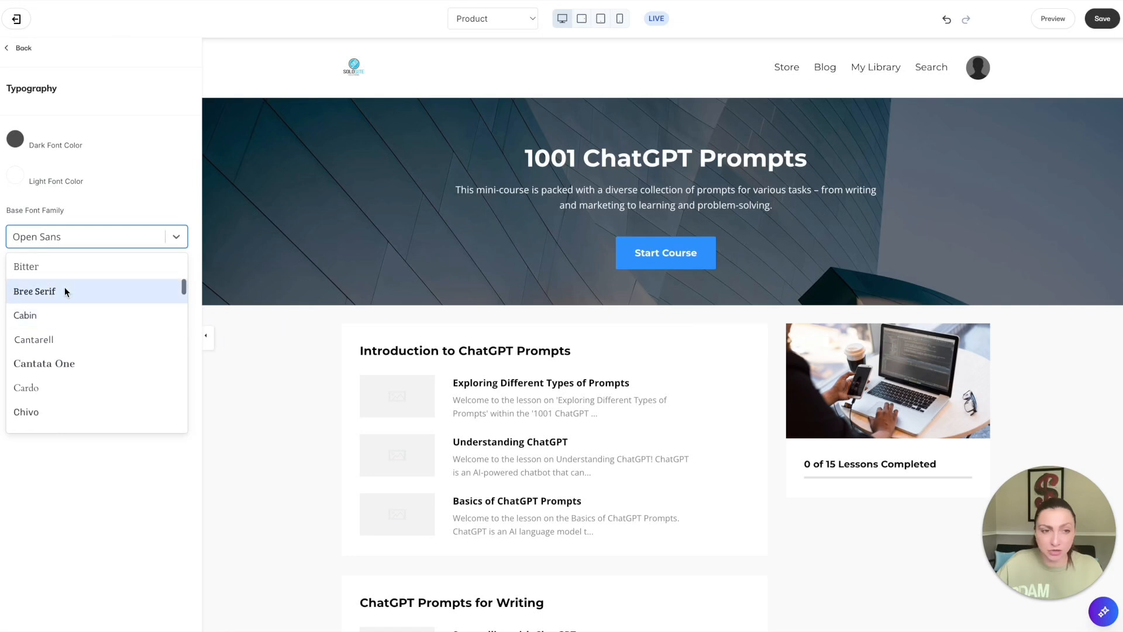
click(61, 315)
click(68, 299)
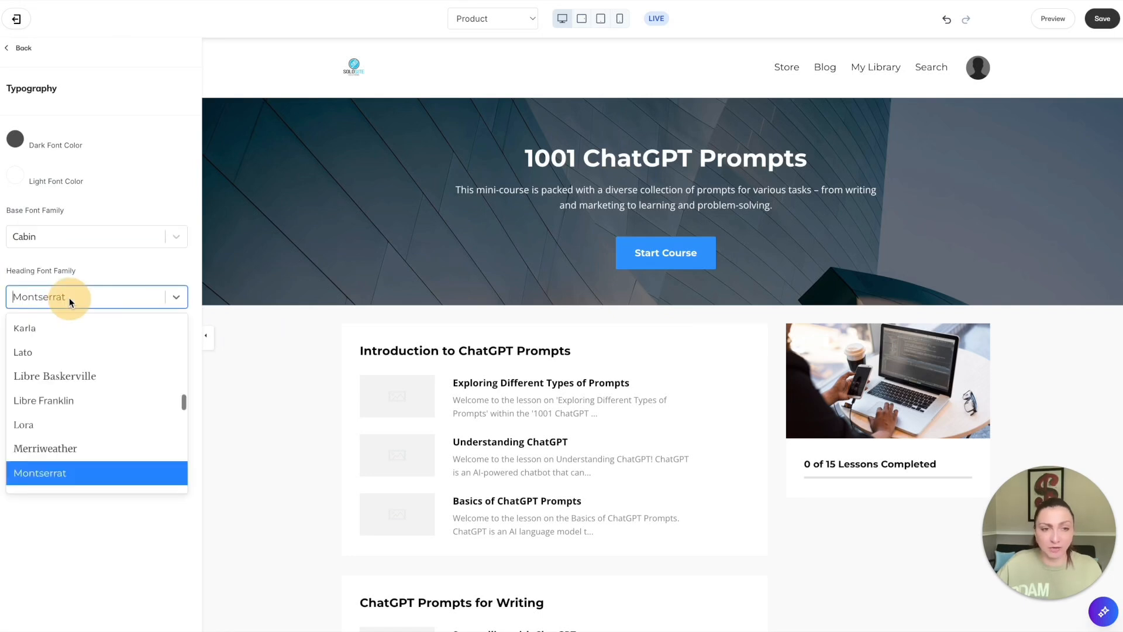
click(83, 378)
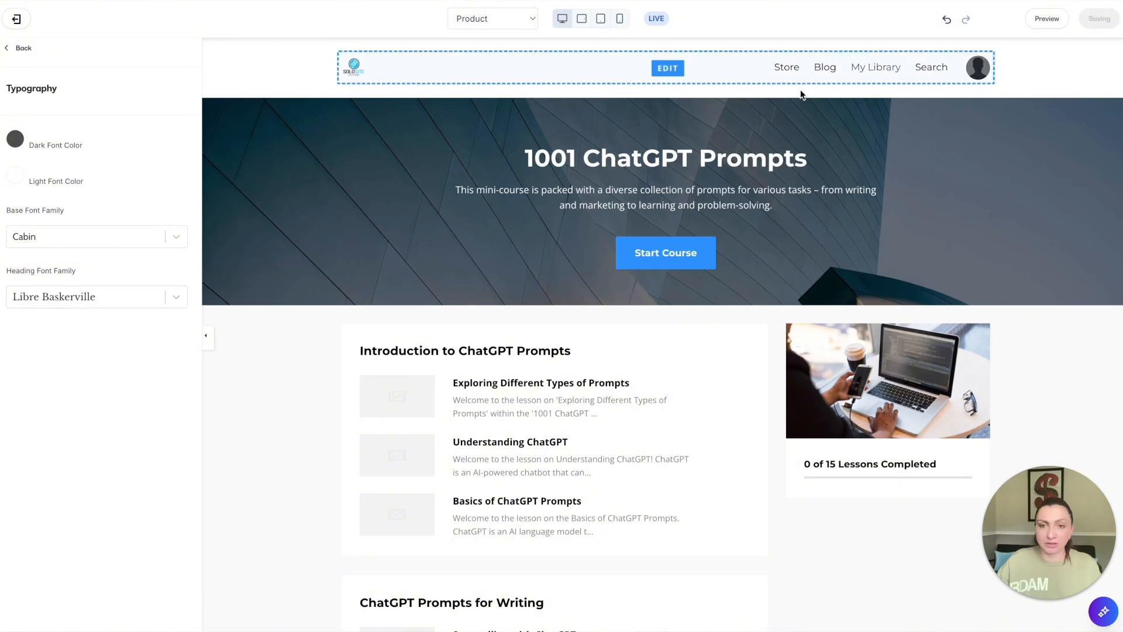
Set the Primary color in the template's color scheme to a light beige, D5D1C2
click(21, 47)
click(69, 216)
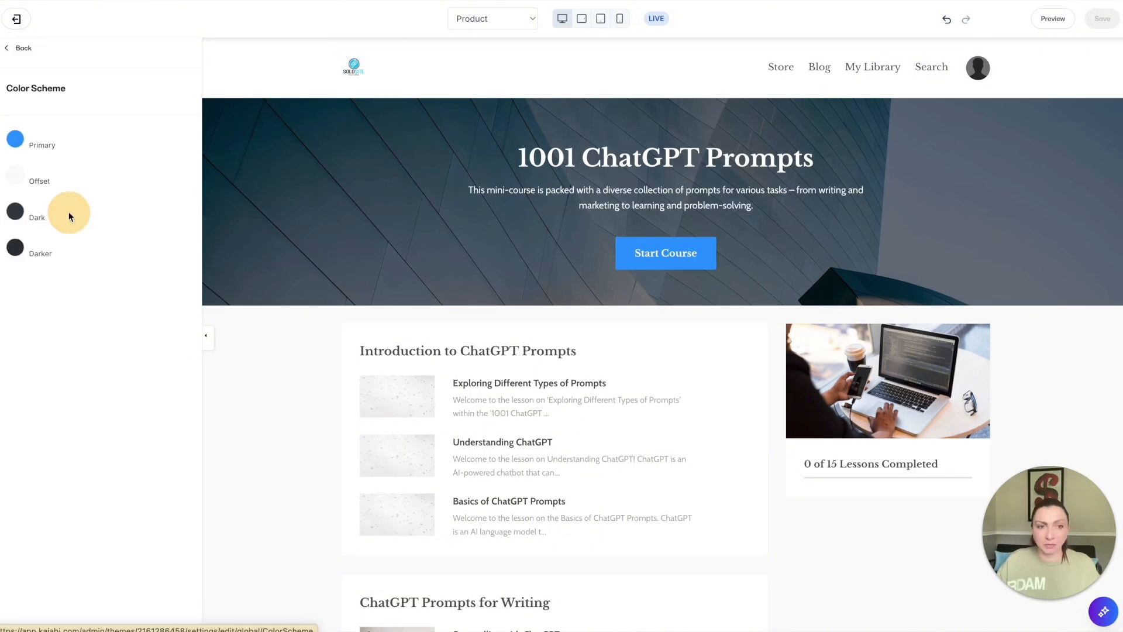
click(15, 139)
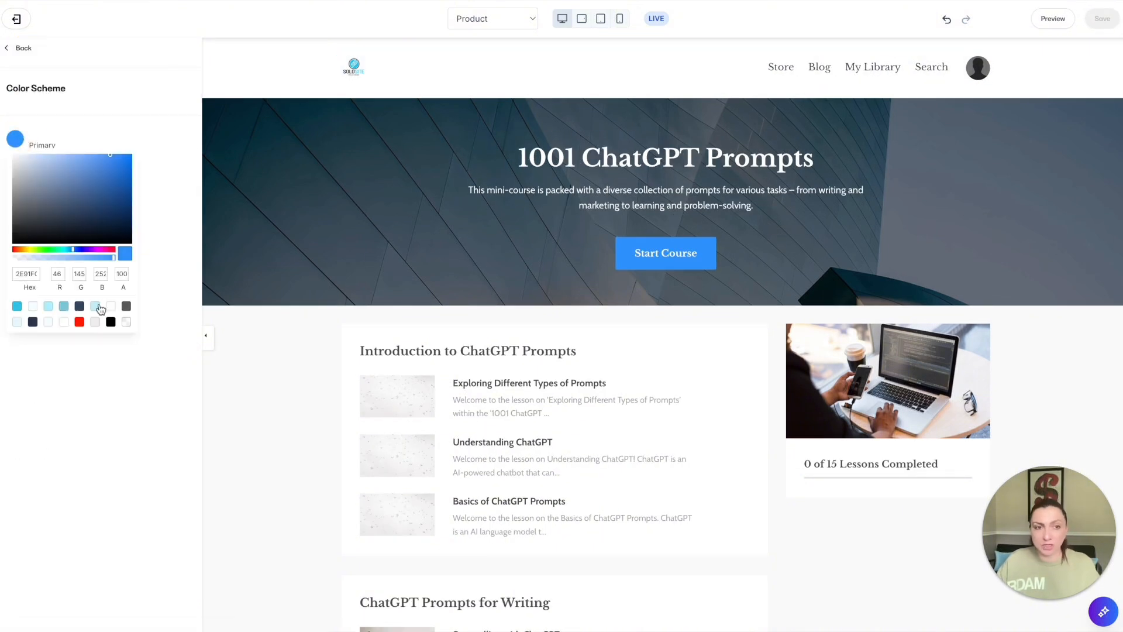
click(93, 323)
drag(32, 211, 58, 214)
click(74, 187)
click(26, 250)
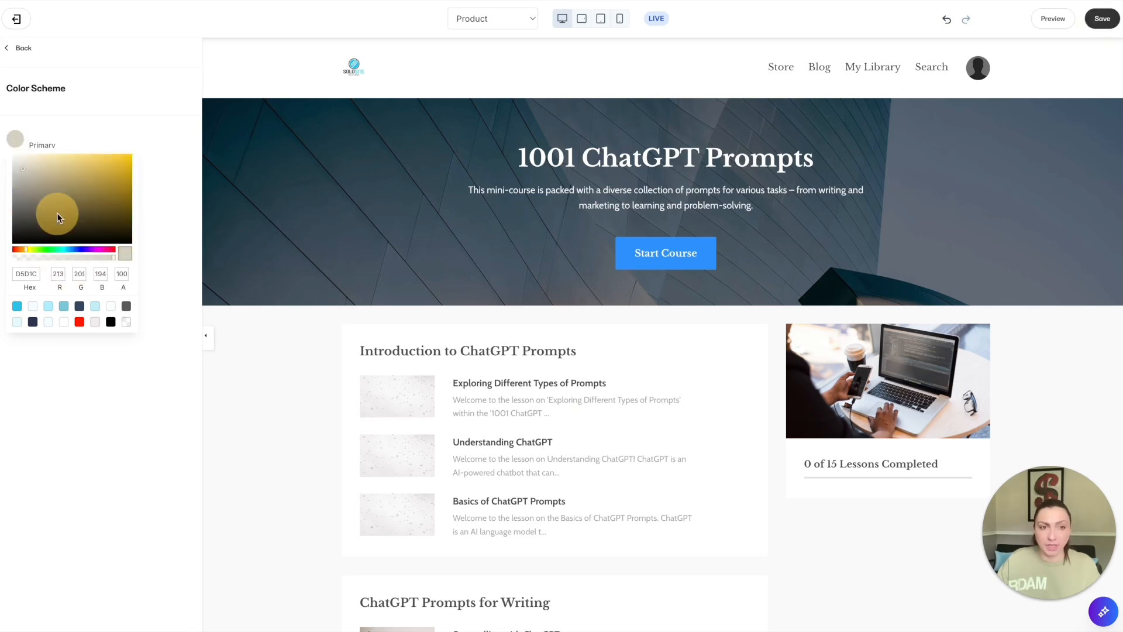
click(172, 226)
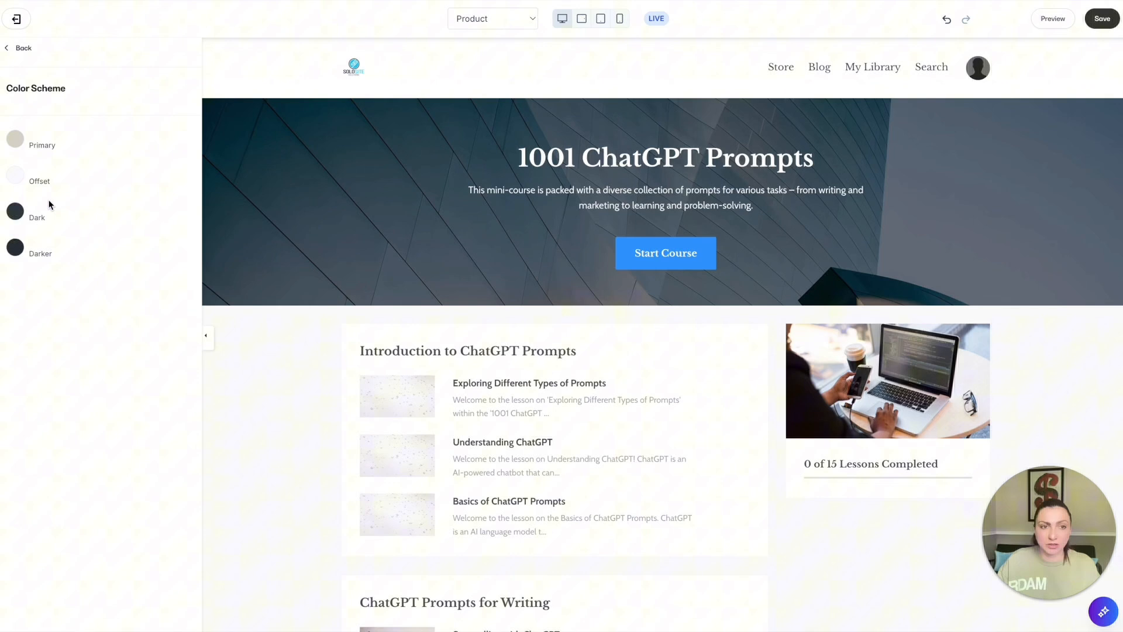
Set the Offset color to near-white FDFEFE and the Dark color to a medium gray, and save the color scheme
click(18, 180)
click(111, 341)
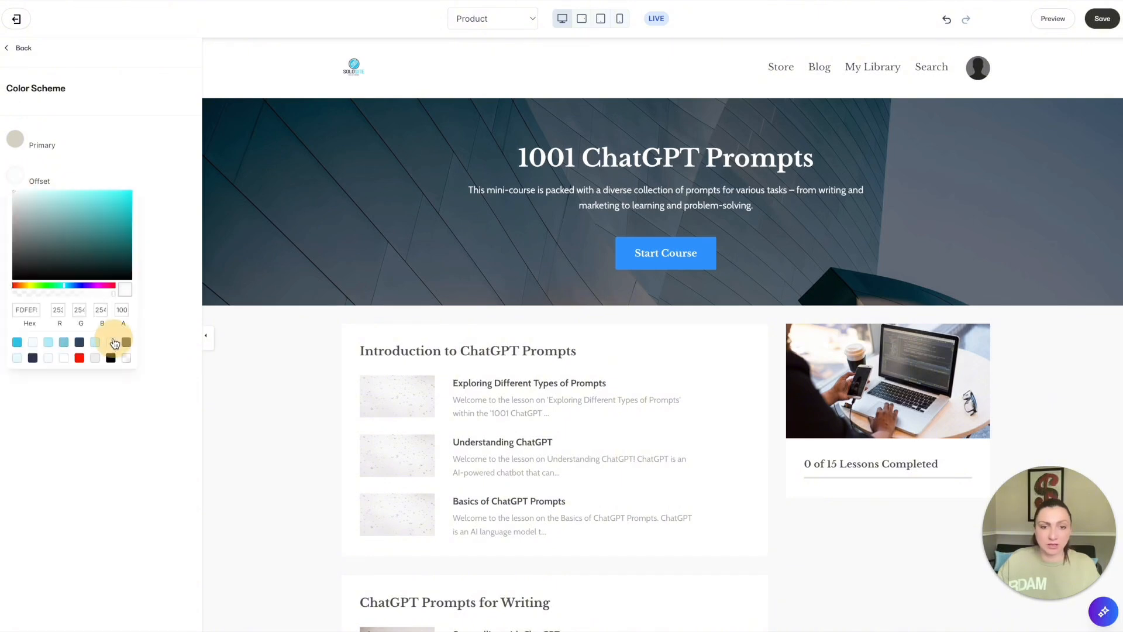
click(16, 217)
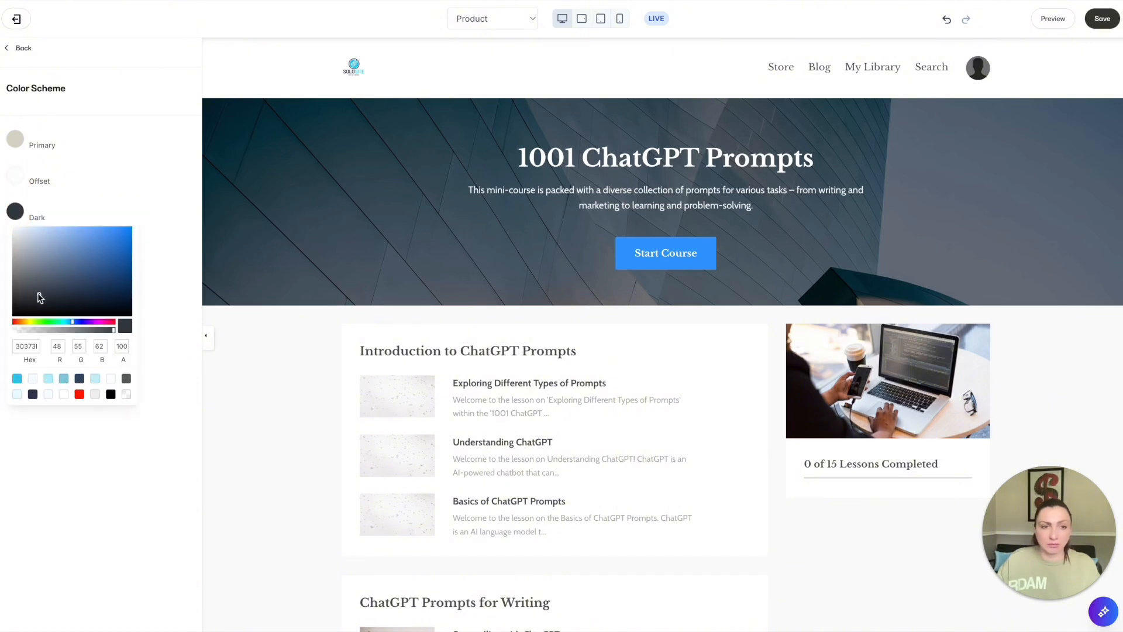
mouse_move(38, 292)
mouse_down()
mouse_move(17, 301)
mouse_move(12, 283)
mouse_up()
click(84, 185)
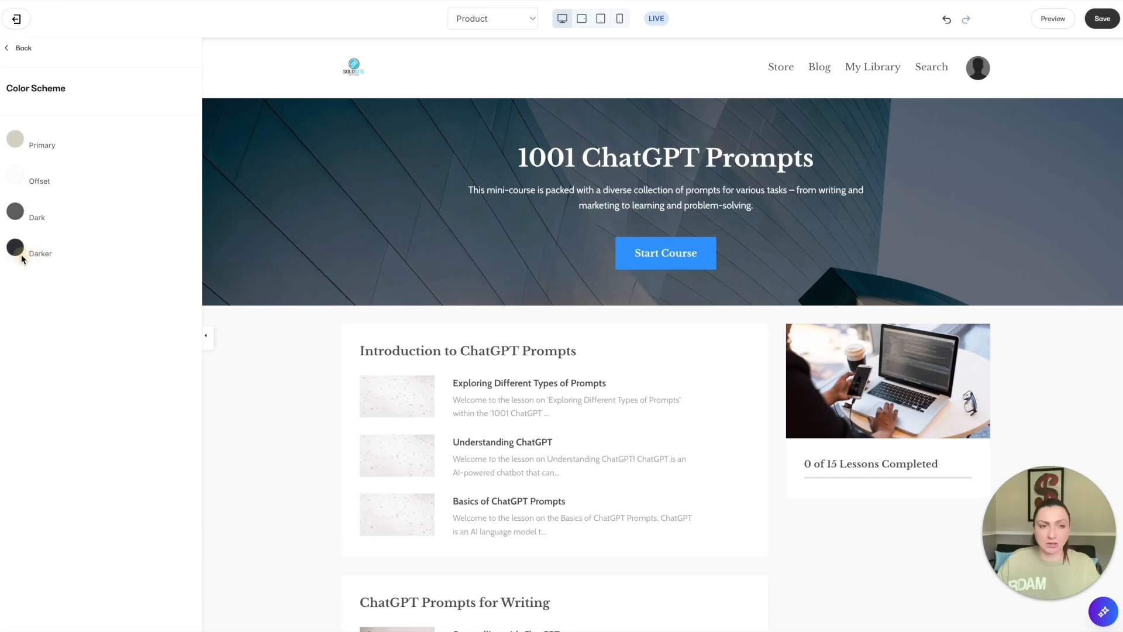
click(1102, 18)
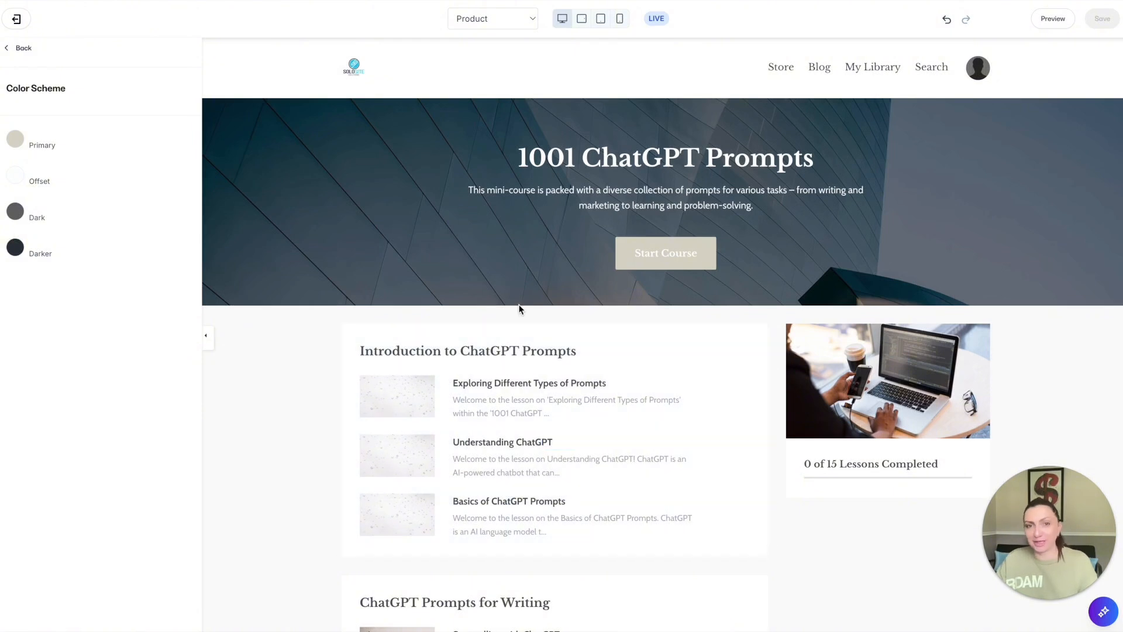
Examine the message colors for Success, Info, Warning and Danger in the template settings
click(23, 47)
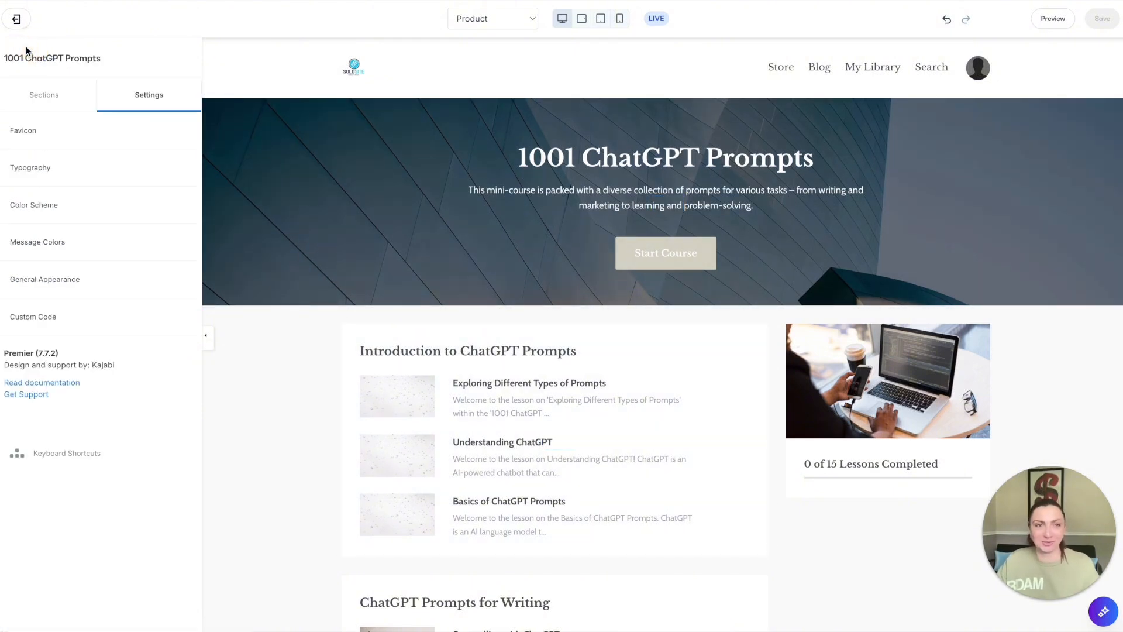
click(63, 241)
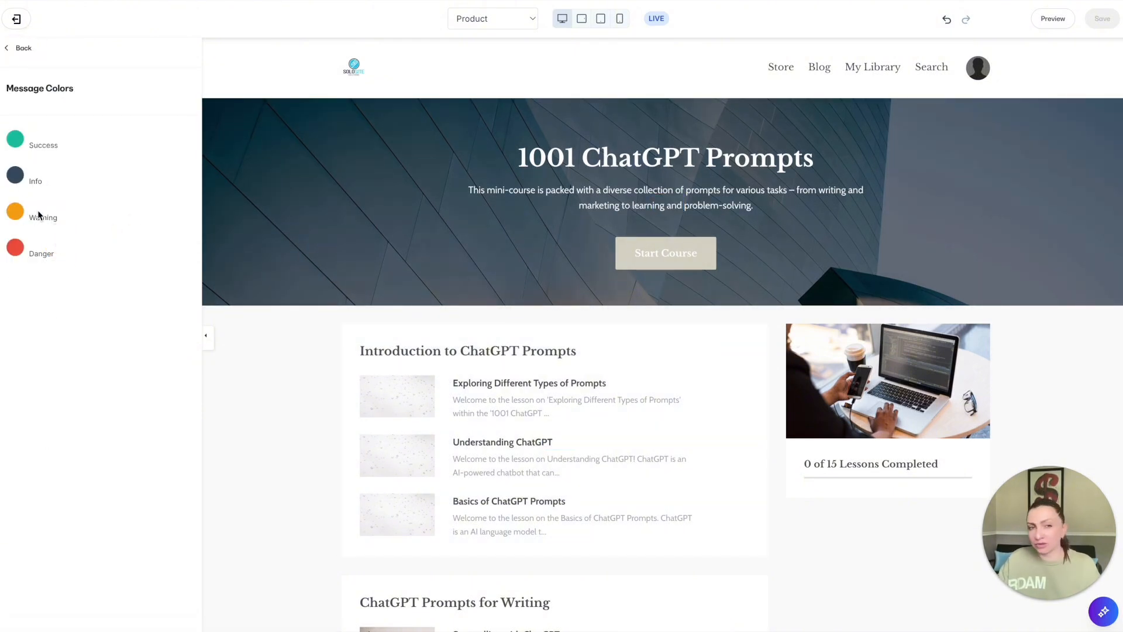
click(32, 47)
Set the page background color in the general appearance settings to a light pinkish gray
click(78, 275)
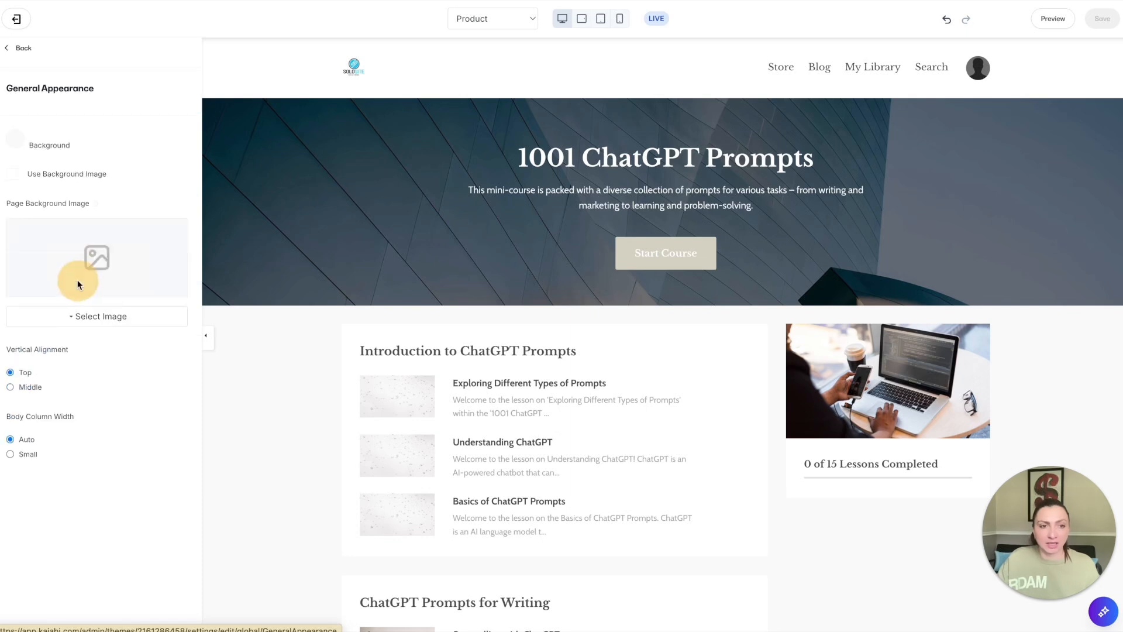
click(16, 140)
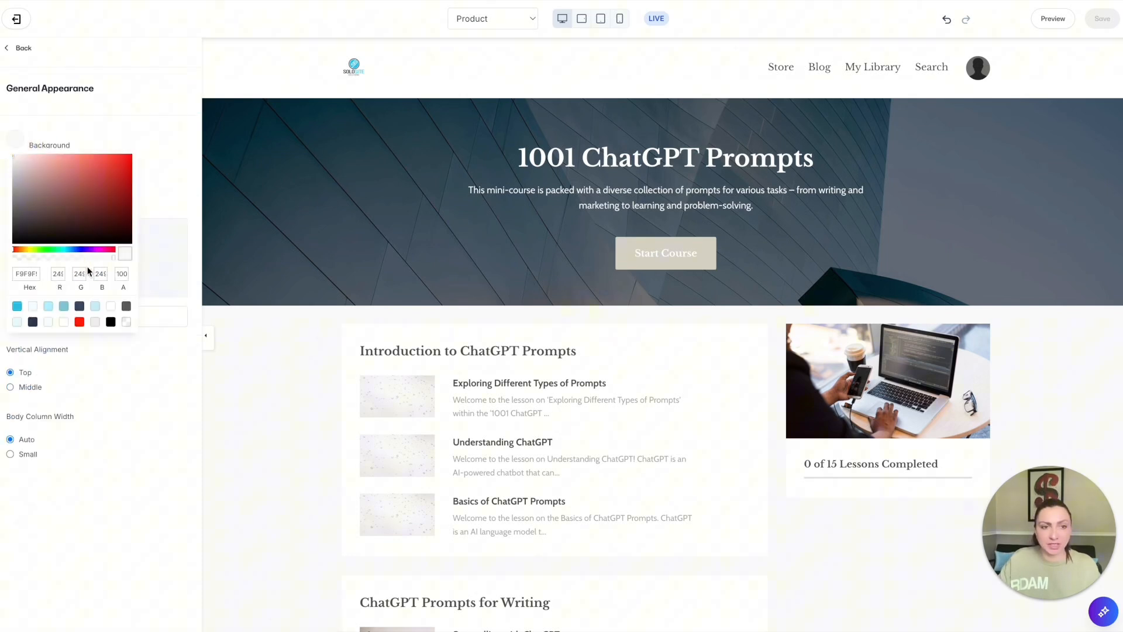
click(111, 309)
click(155, 166)
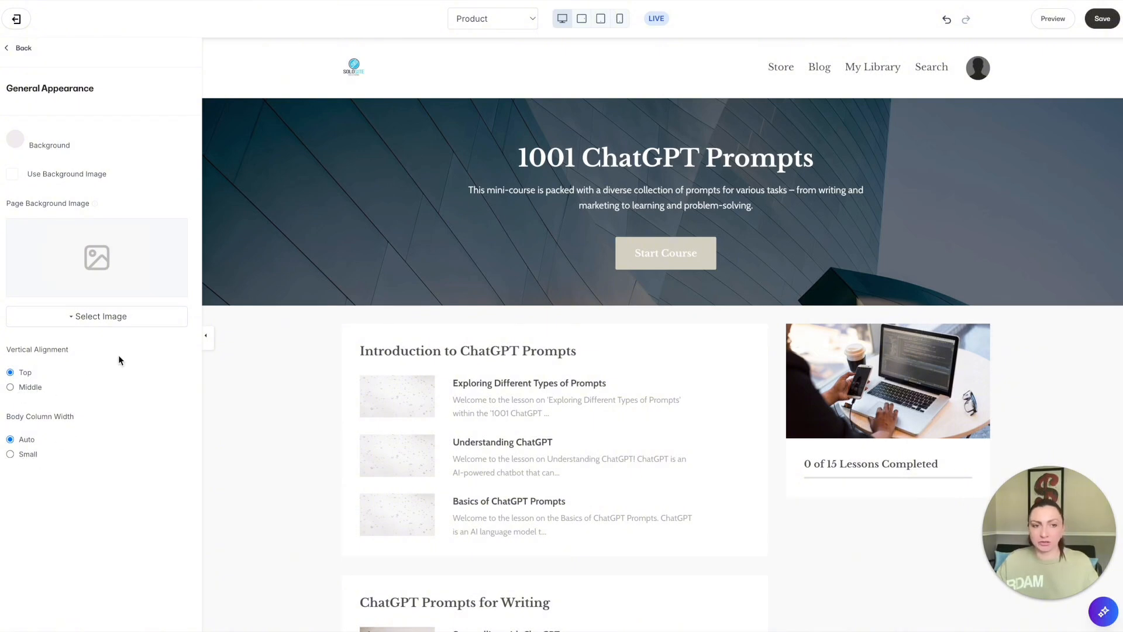
Examine the custom code setting for embedded scripts, save the template changes and check the background on the course page
click(23, 48)
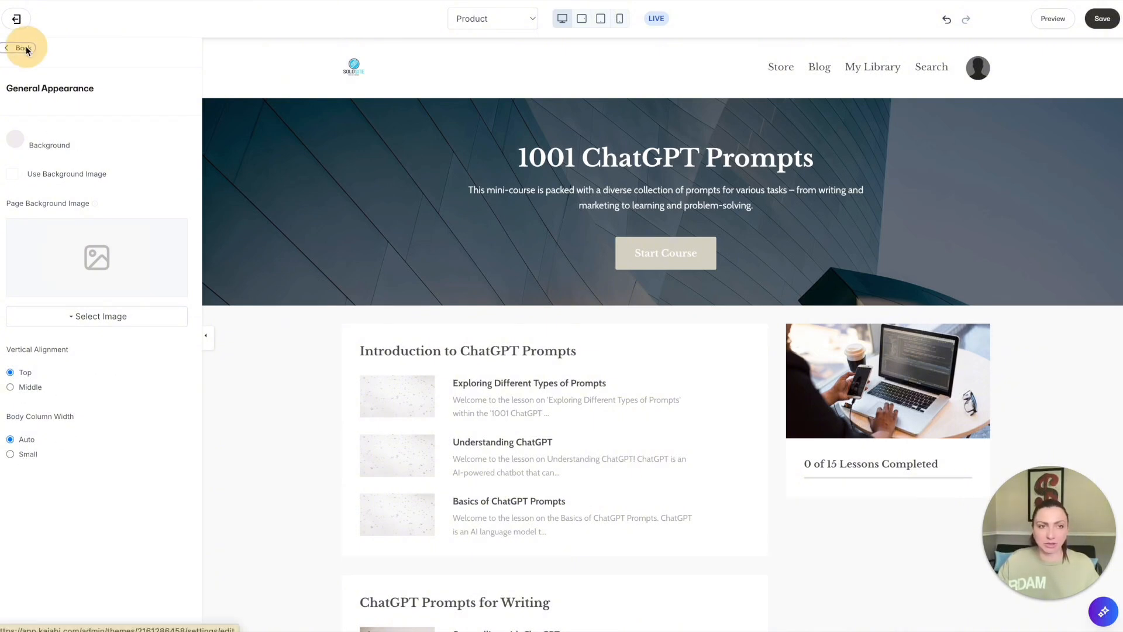
click(50, 317)
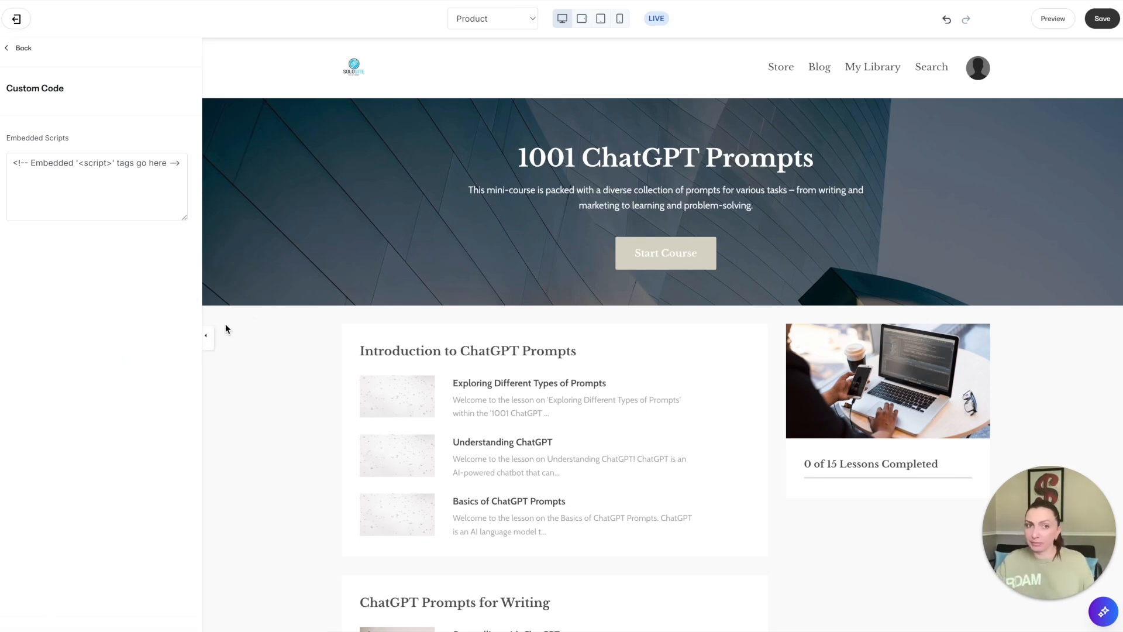
click(21, 47)
click(1111, 22)
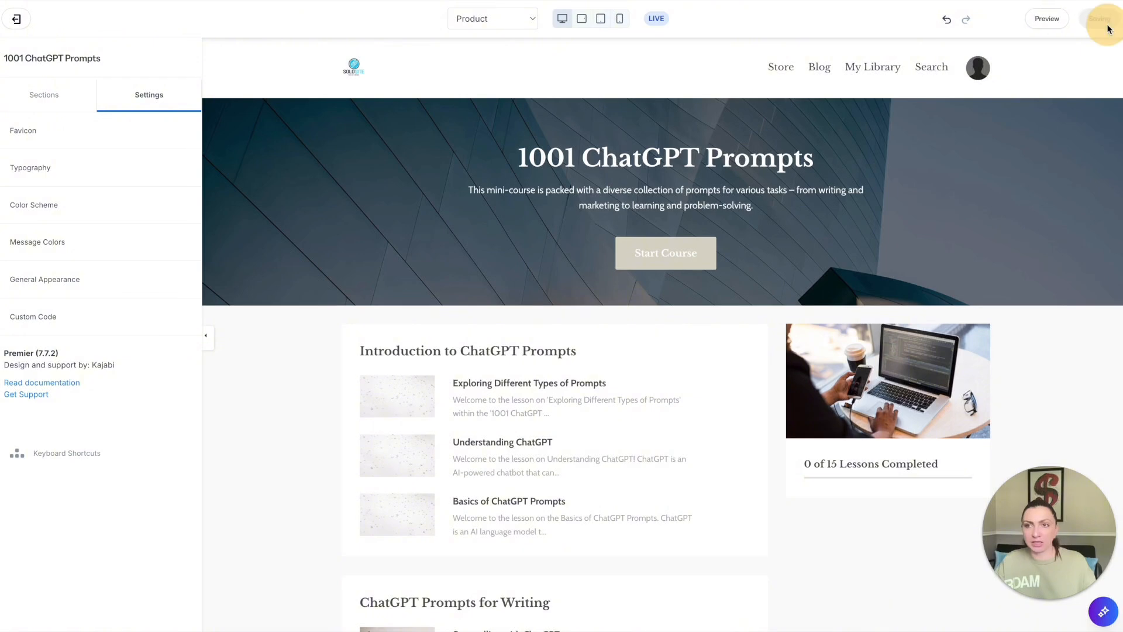
scroll(689, 406, down, 2)
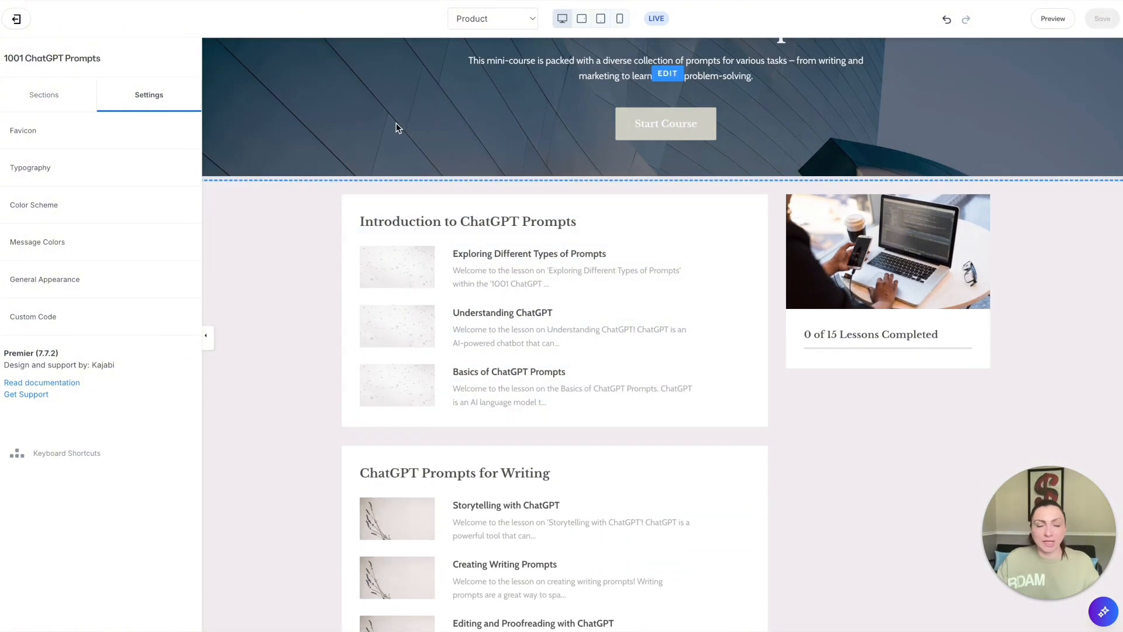
scroll(395, 124, up, 3)
Use the lavender sprig photo as the hero section's background image and set its black overlay's opacity to 55
click(369, 158)
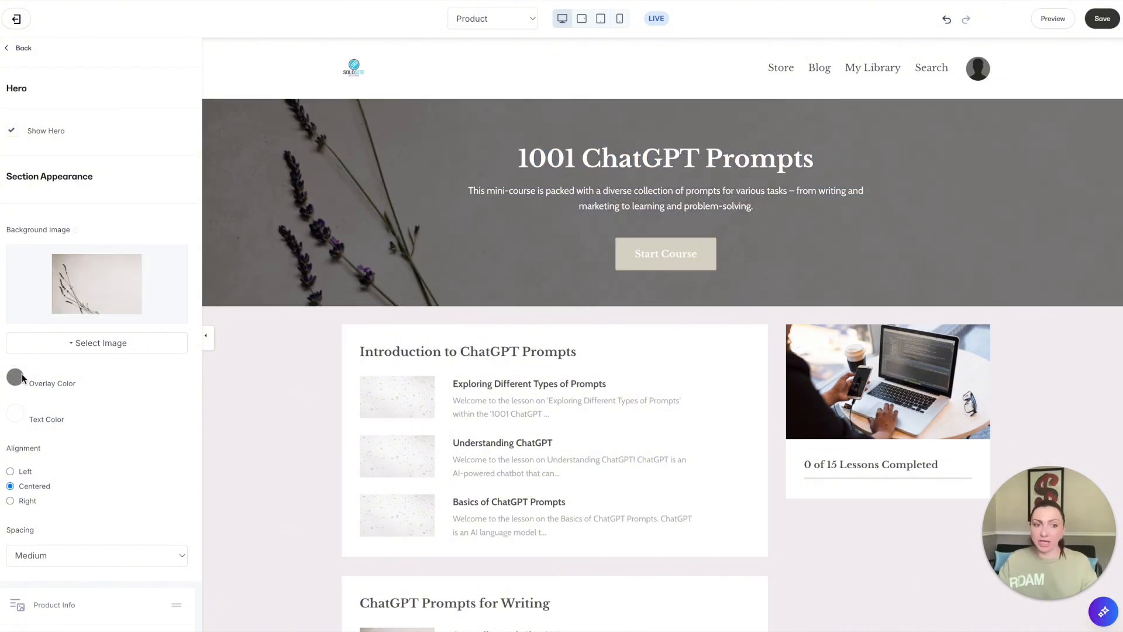
click(15, 376)
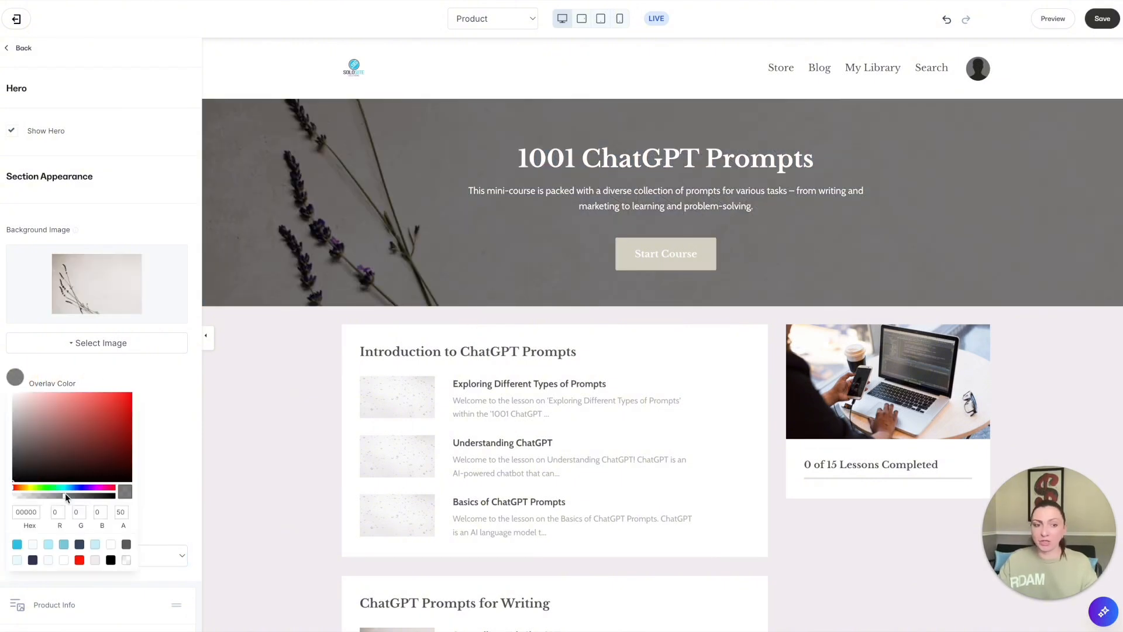
mouse_move(65, 493)
mouse_down()
mouse_move(90, 496)
mouse_move(10, 500)
mouse_move(68, 496)
mouse_up()
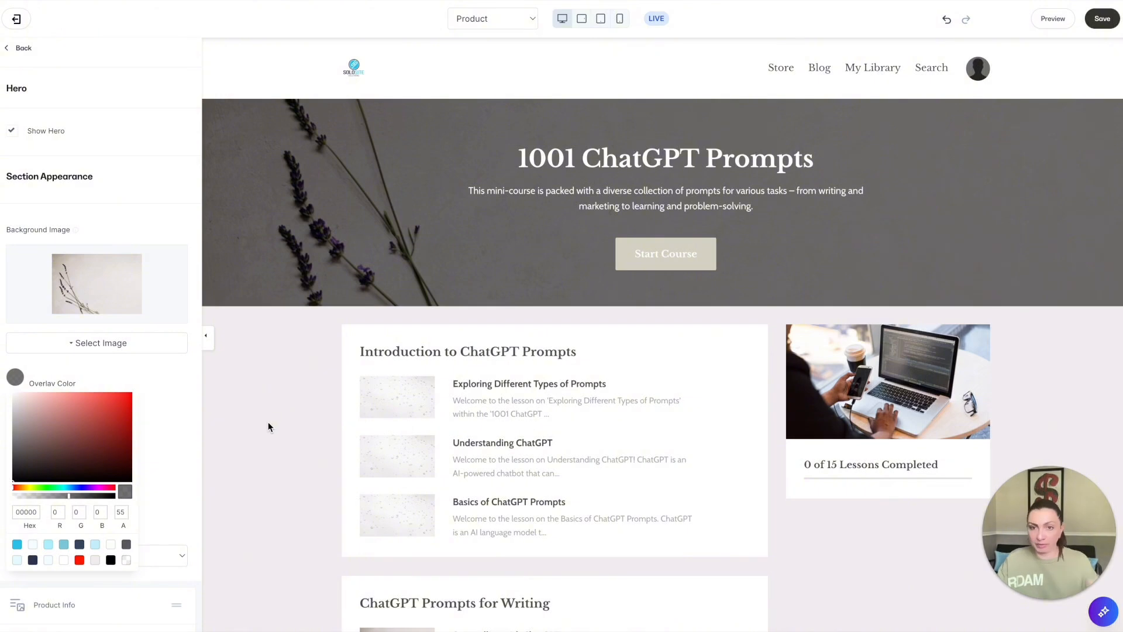
click(178, 392)
Set the hero section's spacing to Large and open the choice of content blocks that can be added to it
scroll(69, 509, down, 2)
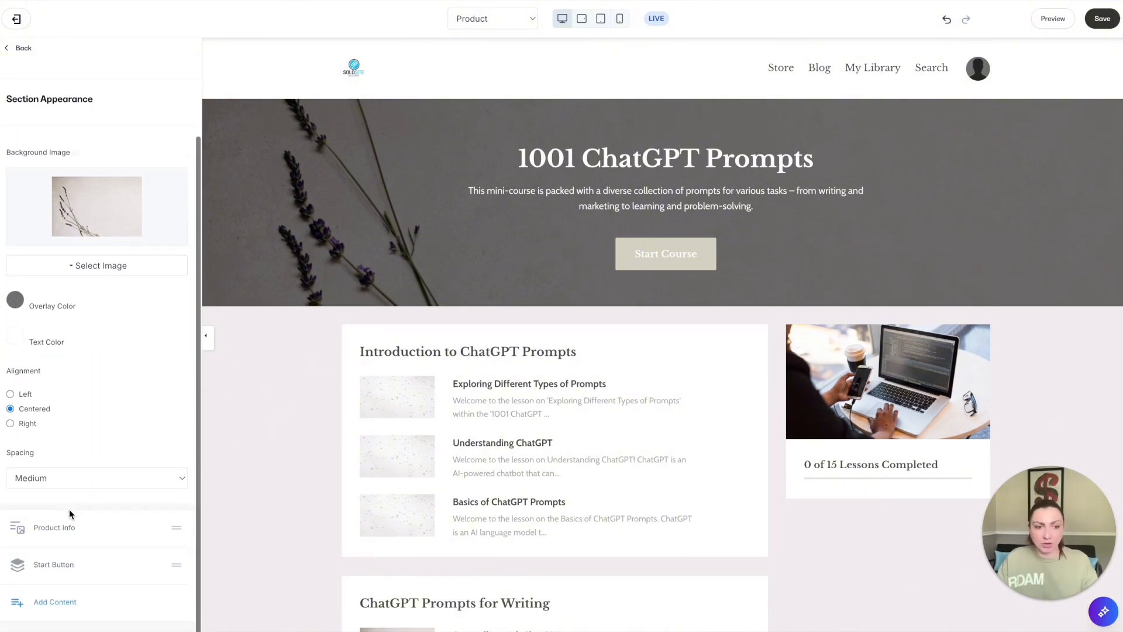
click(69, 475)
click(70, 496)
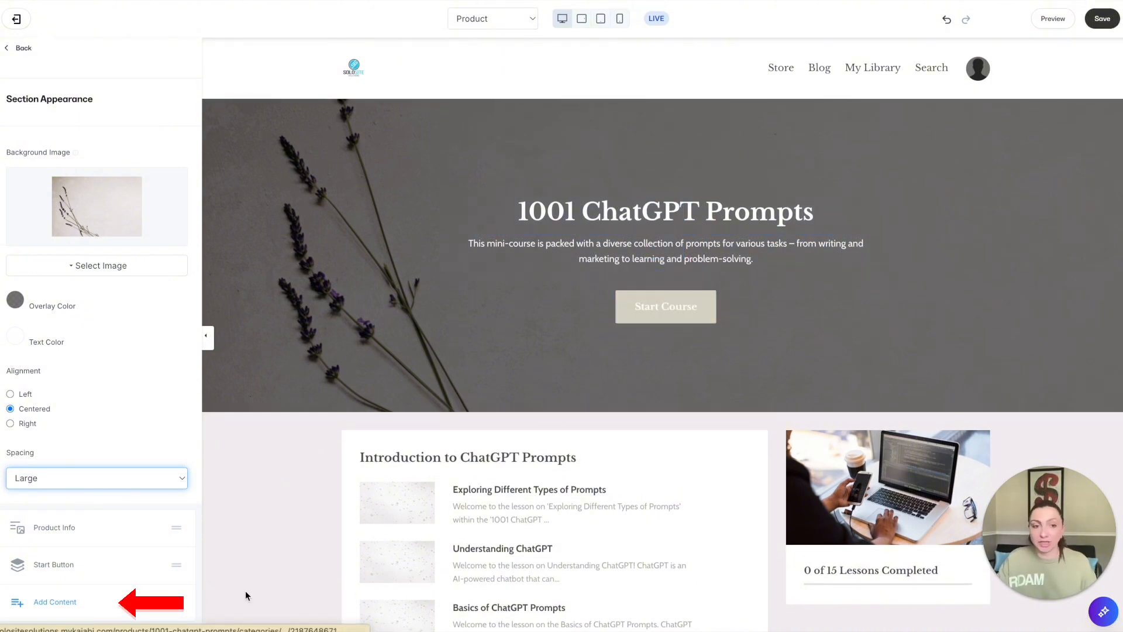
click(65, 605)
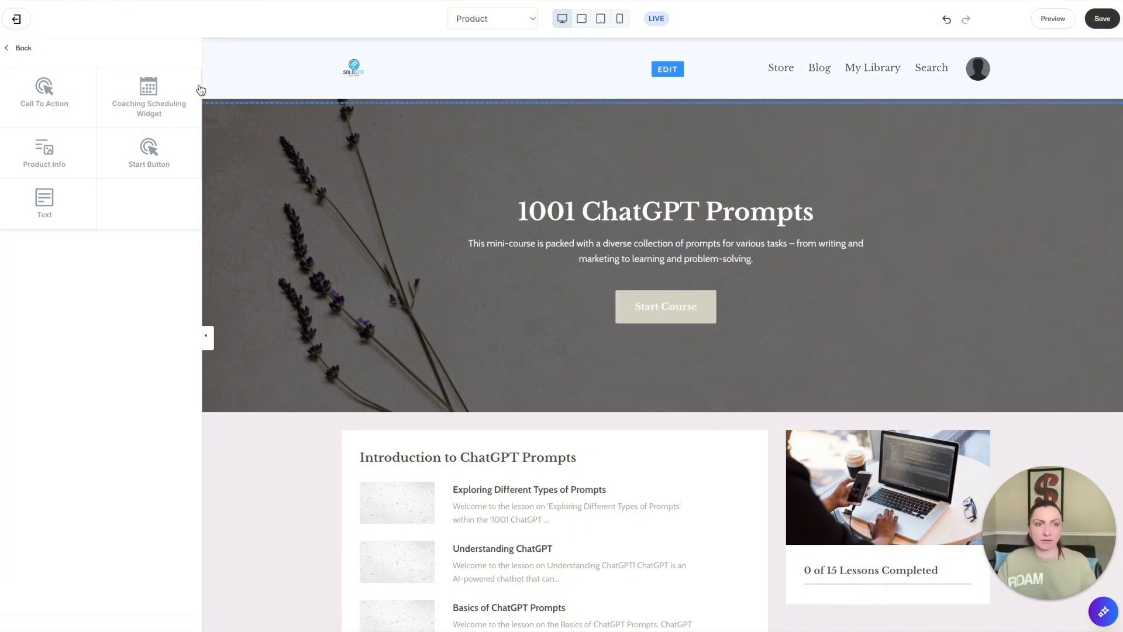
Delete the Start Course button block from the hero section and save the template
click(649, 300)
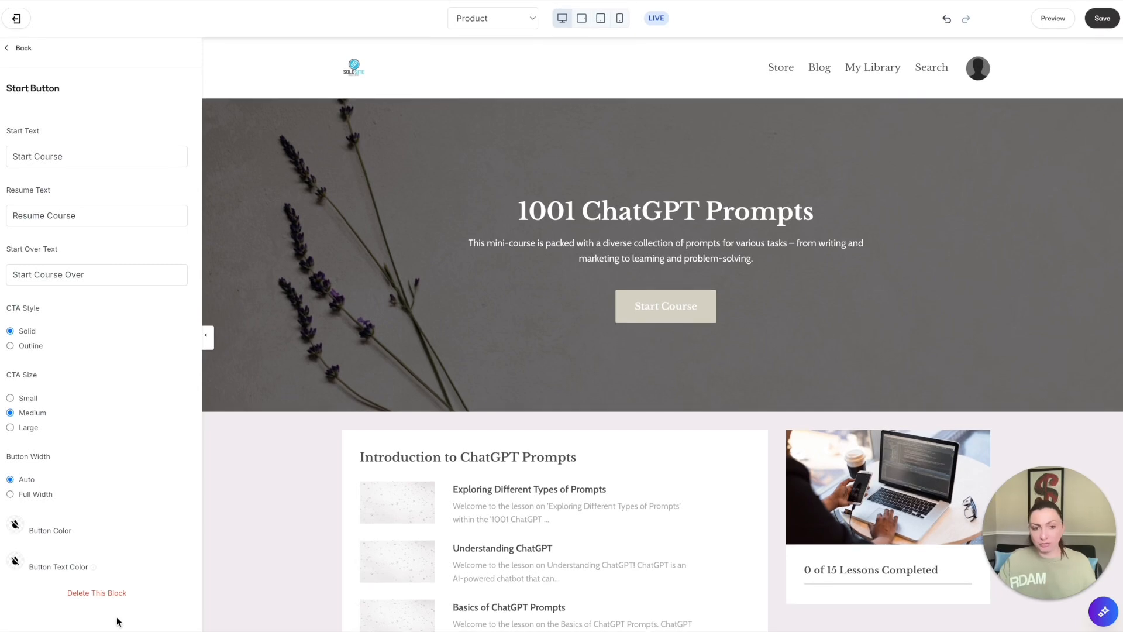
click(117, 593)
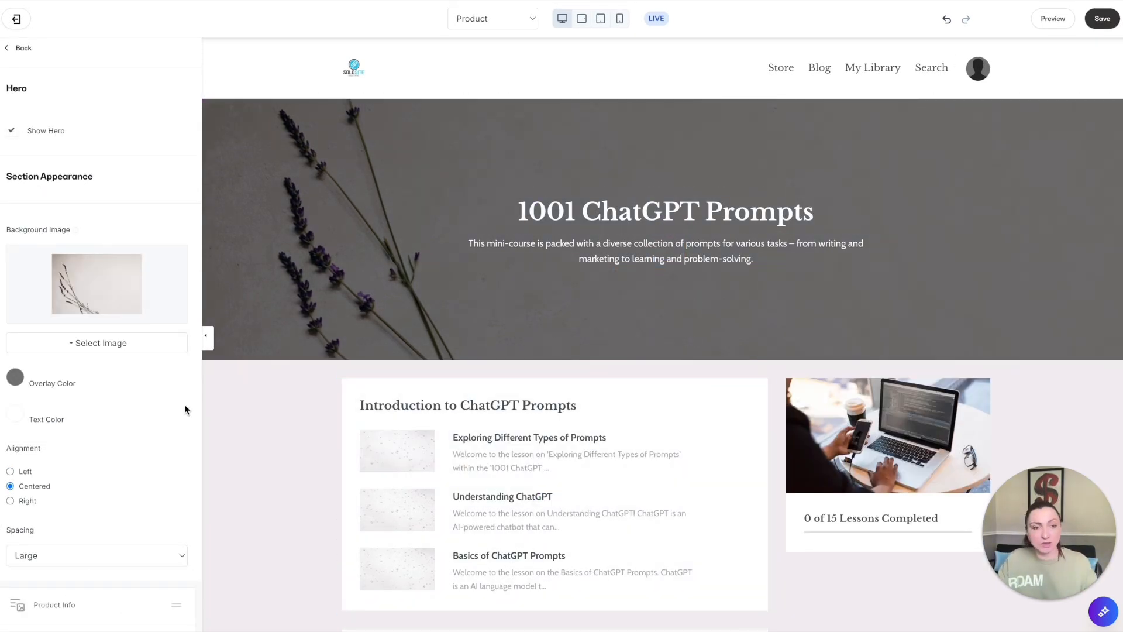
scroll(91, 340, down, 1)
scroll(865, 406, down, 10)
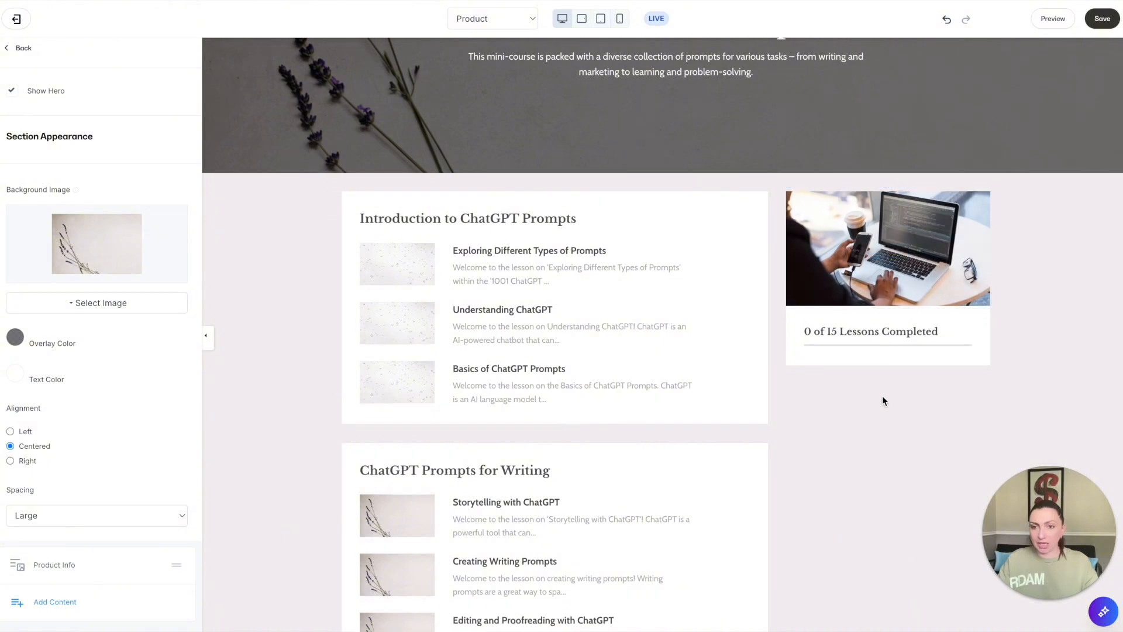
scroll(882, 397, up, 10)
click(1116, 16)
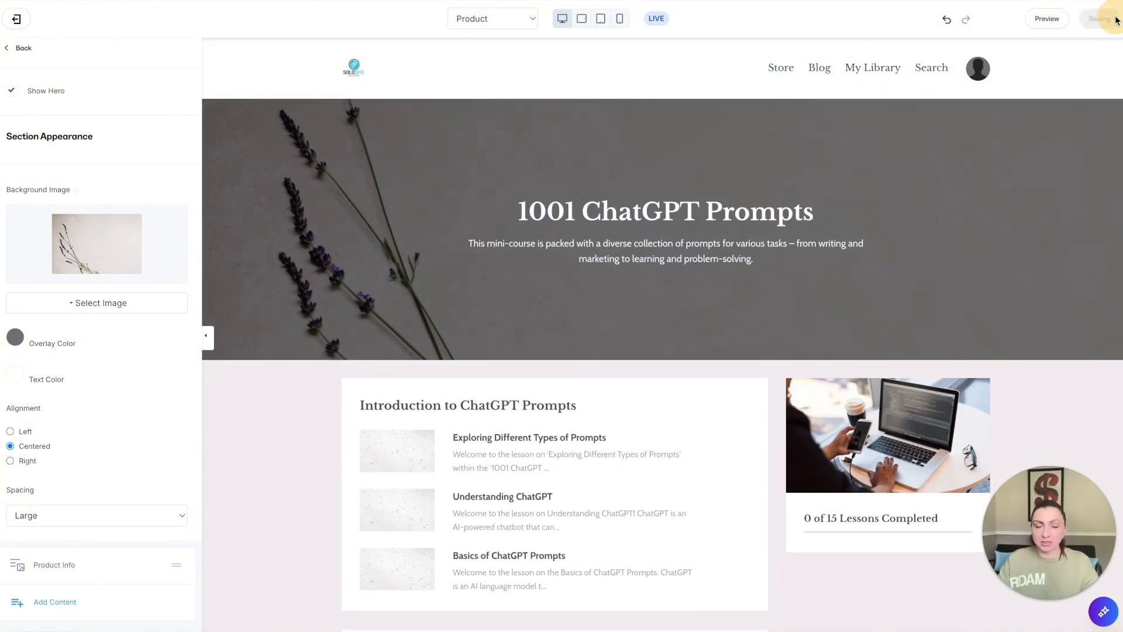
click(31, 53)
click(21, 55)
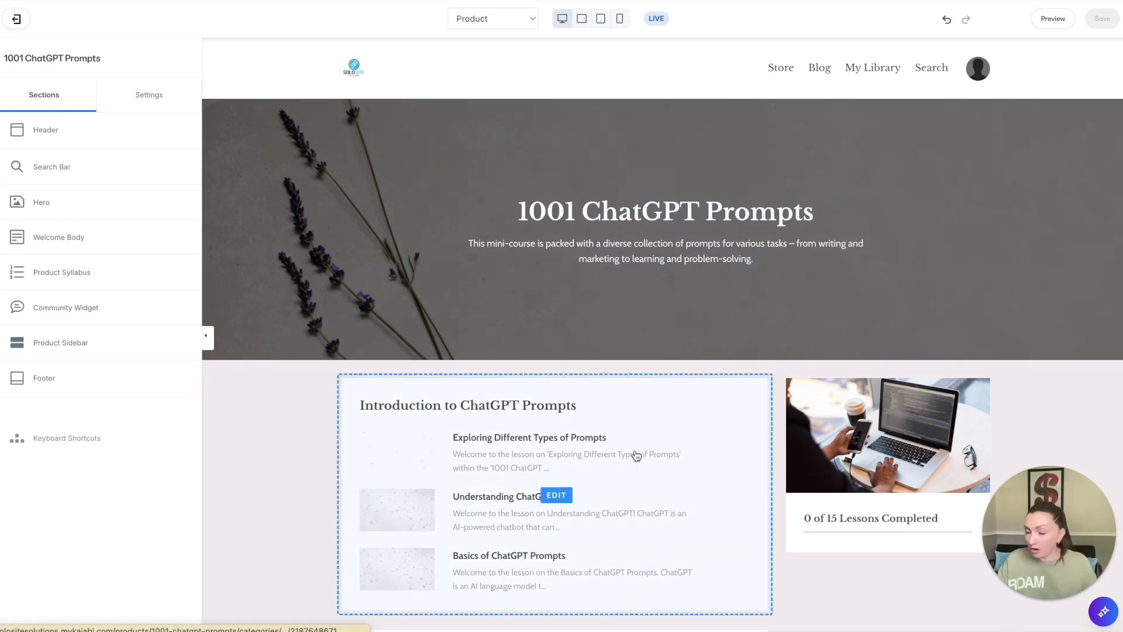
Show the Welcome Body section and hide the title and description in its product info block
click(61, 239)
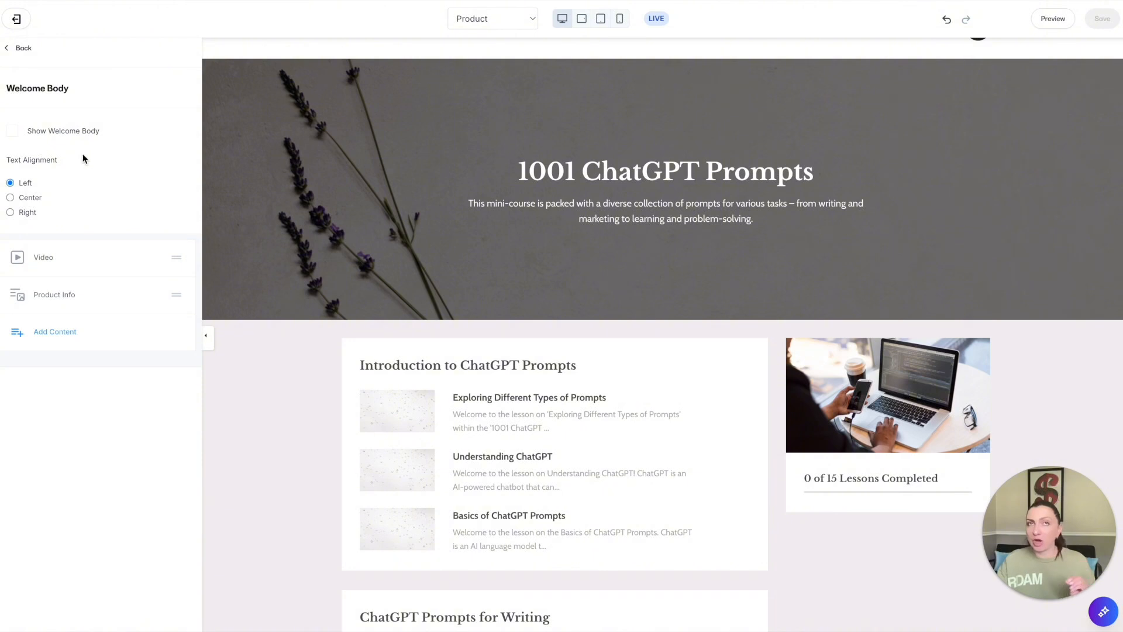
click(11, 131)
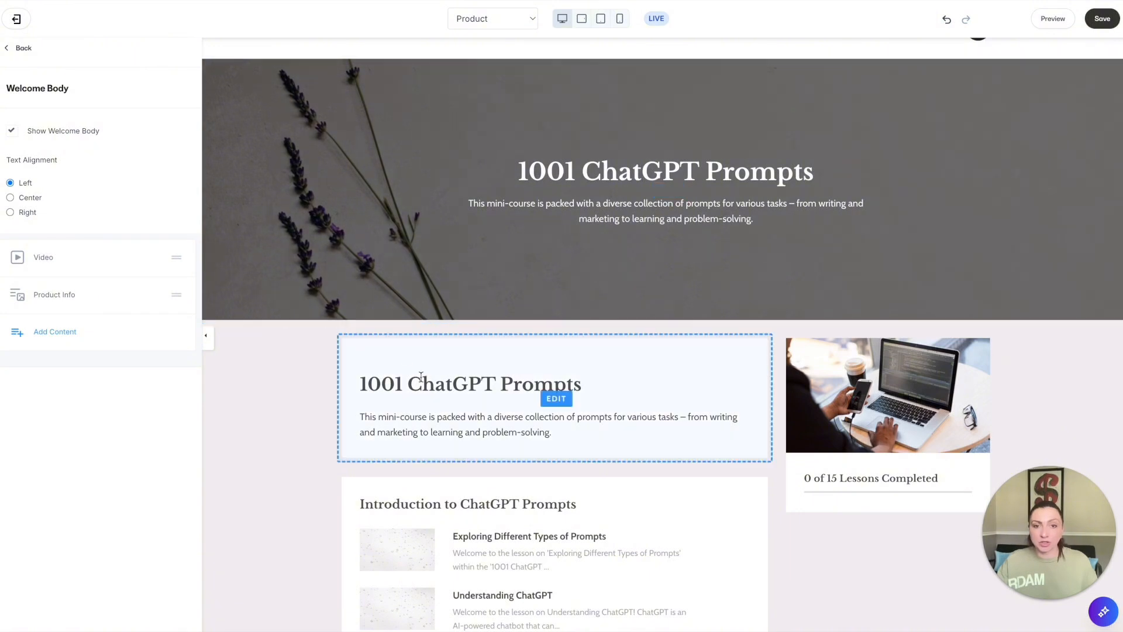
click(507, 404)
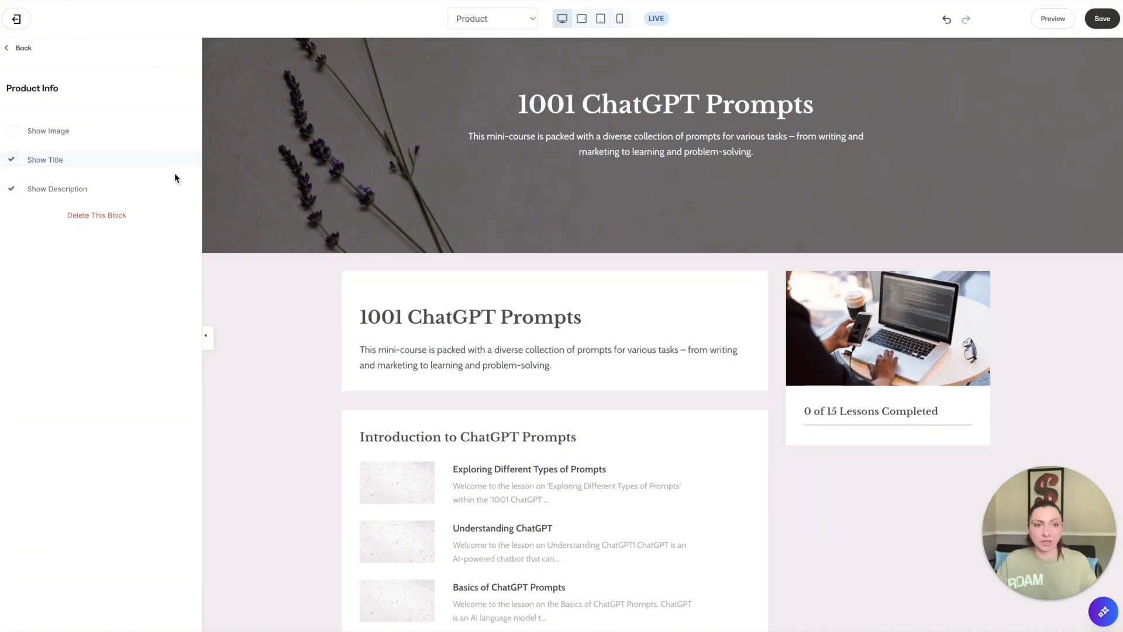
click(13, 161)
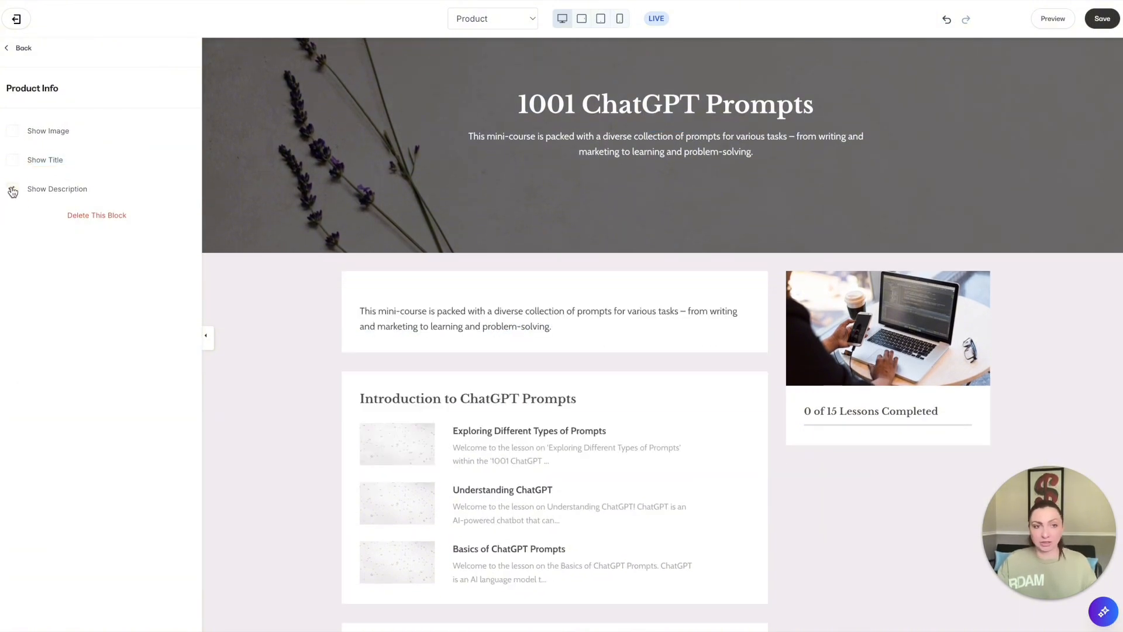
click(12, 189)
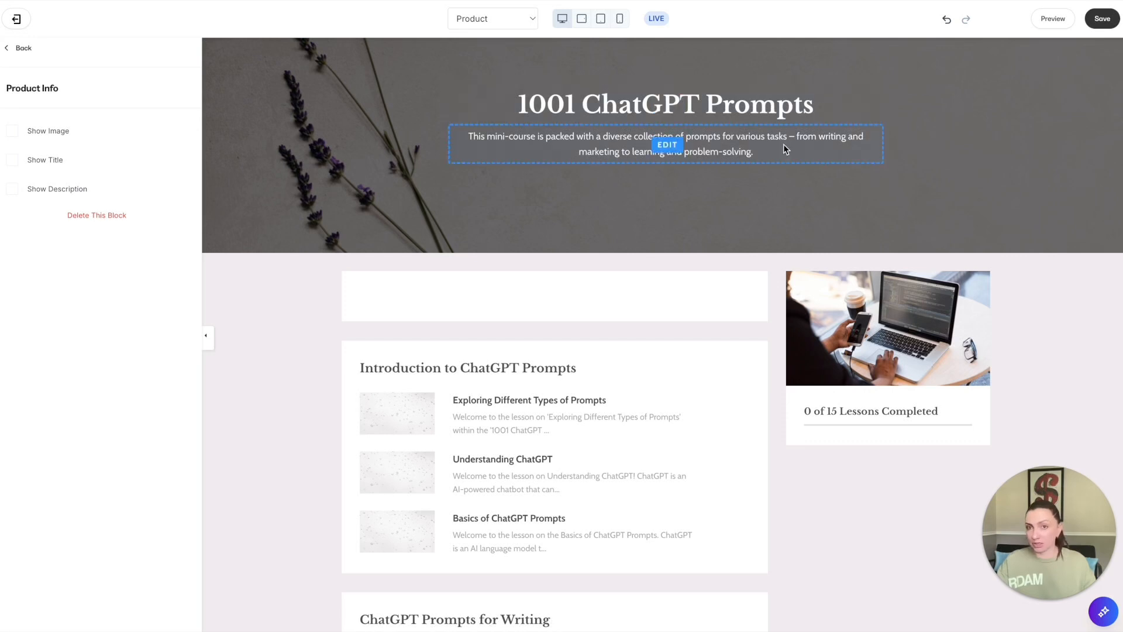
Delete the product info block from the Welcome Body section
click(20, 51)
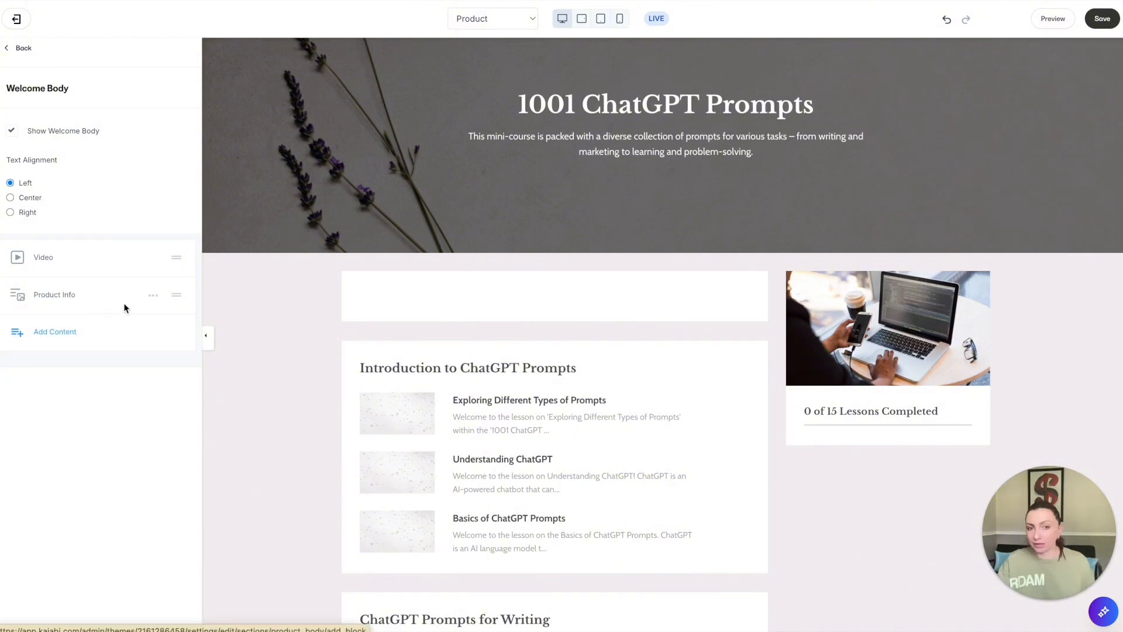
click(153, 295)
click(130, 379)
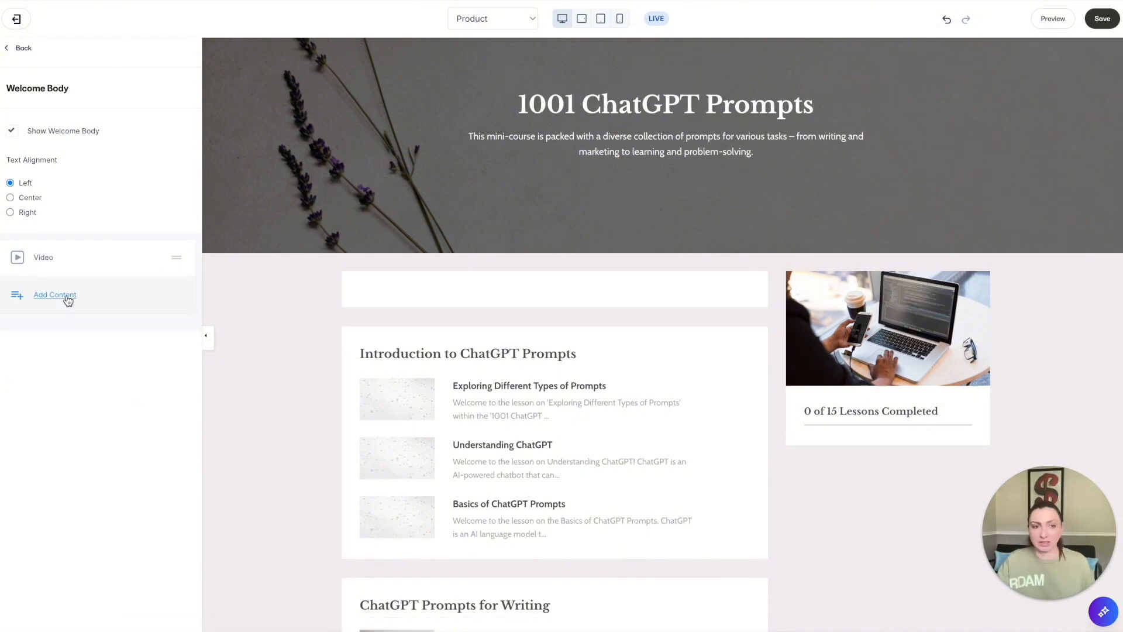
Set the welcome video block's player color to dark gray (RGB 89, 89, 89) and add the video of hands at a laptop
click(43, 258)
click(13, 161)
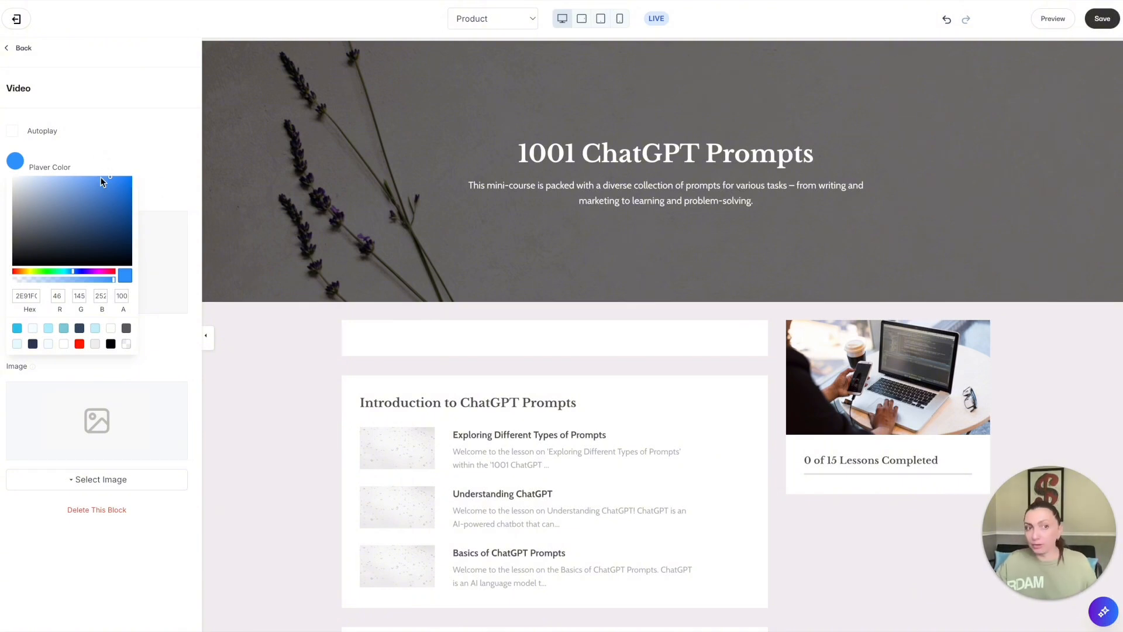
click(126, 327)
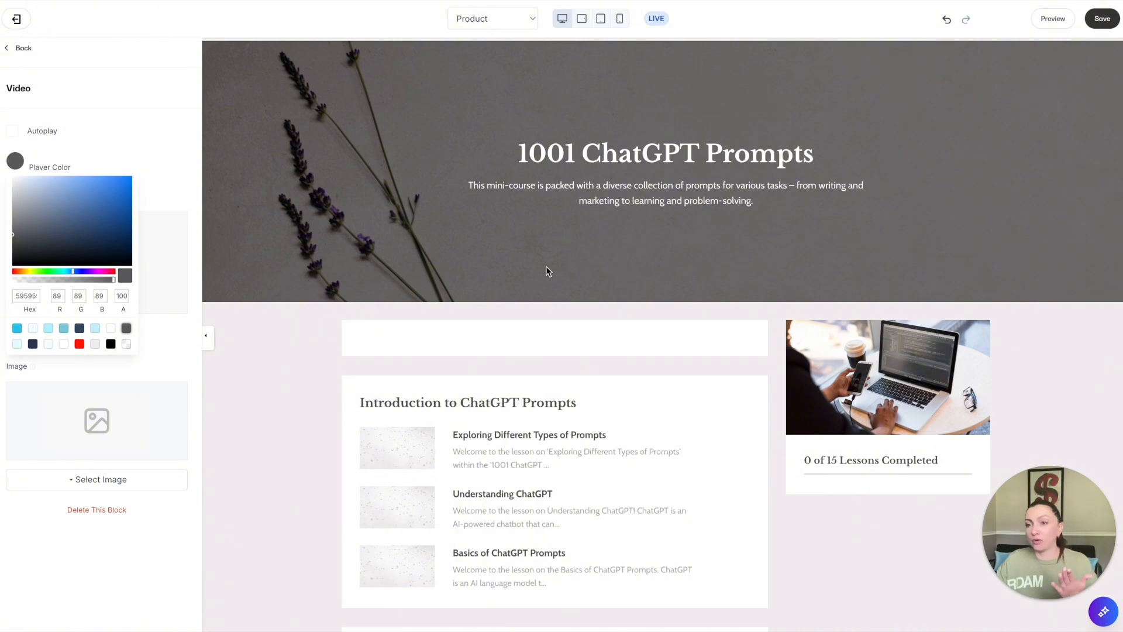
click(151, 151)
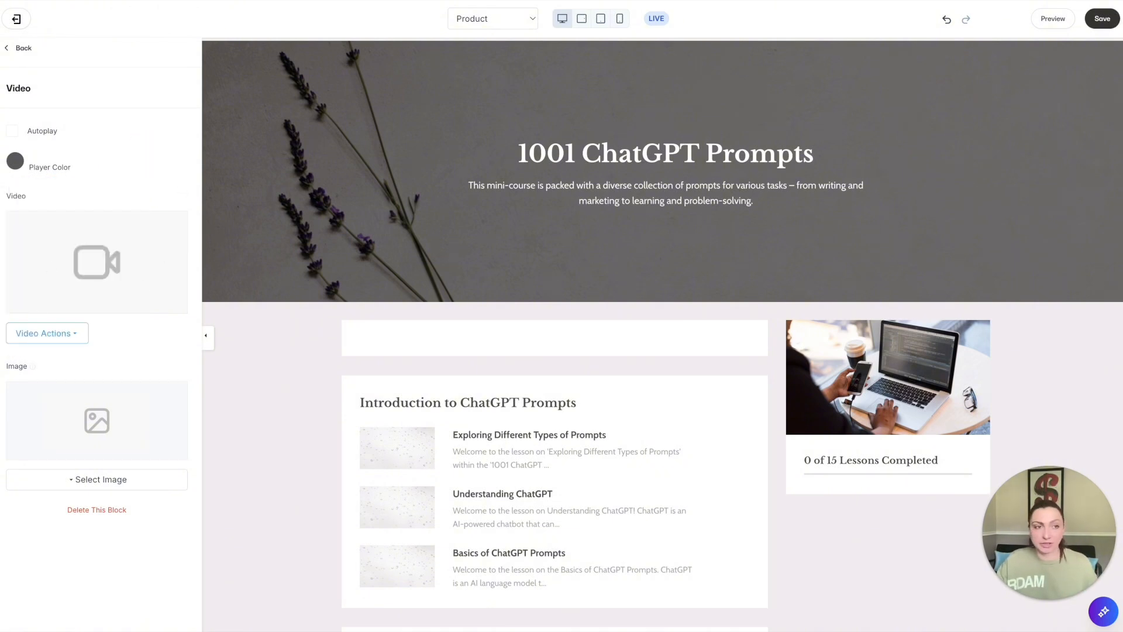
click(89, 256)
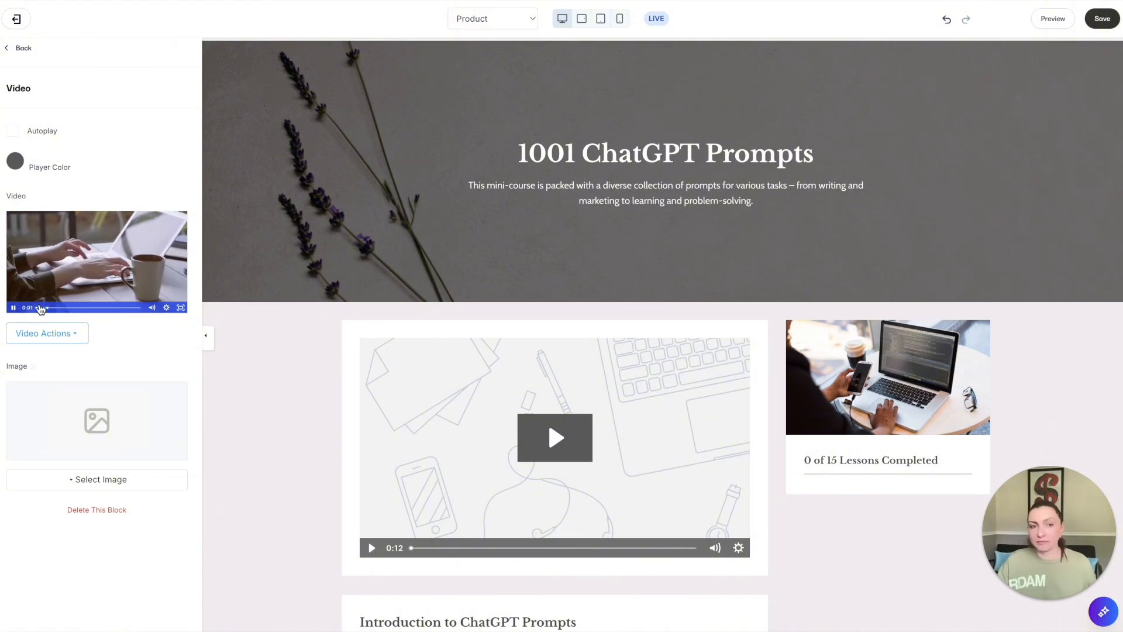
Upload thumb.png as the welcome video's cover image, save the template and check the cover on the course page
scroll(293, 309, down, 3)
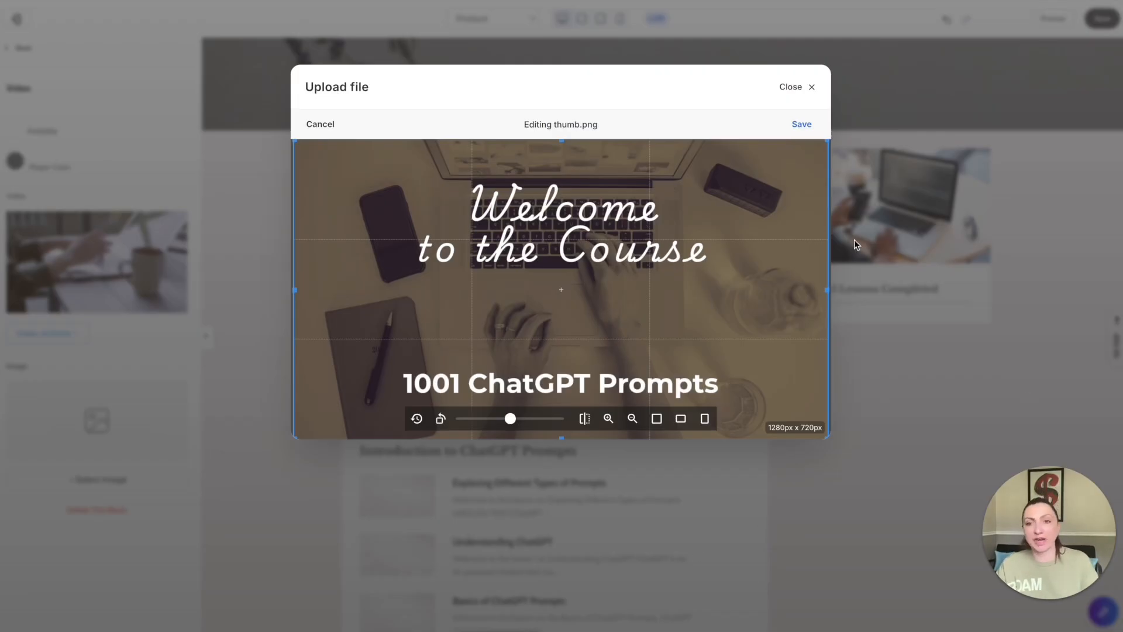
click(806, 126)
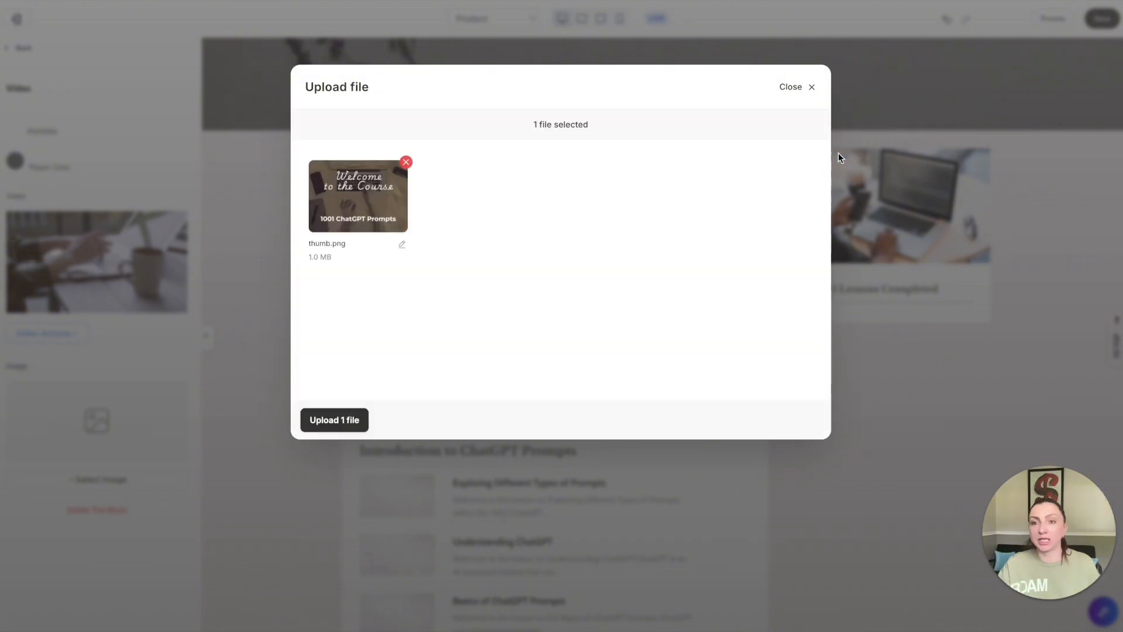
click(330, 431)
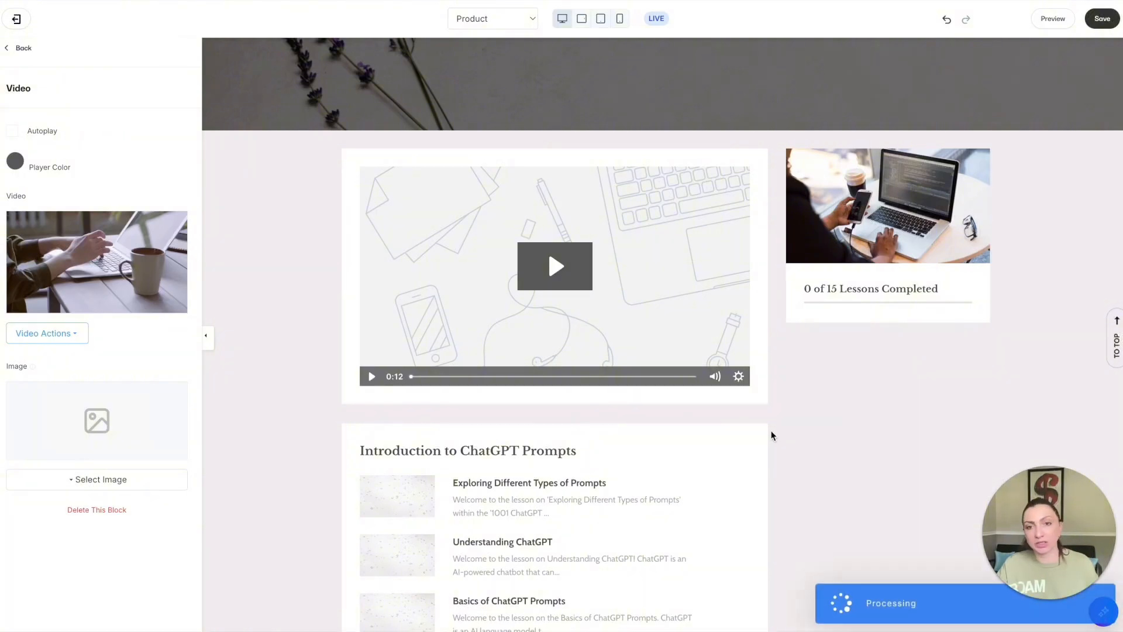
mouse_move(552, 284)
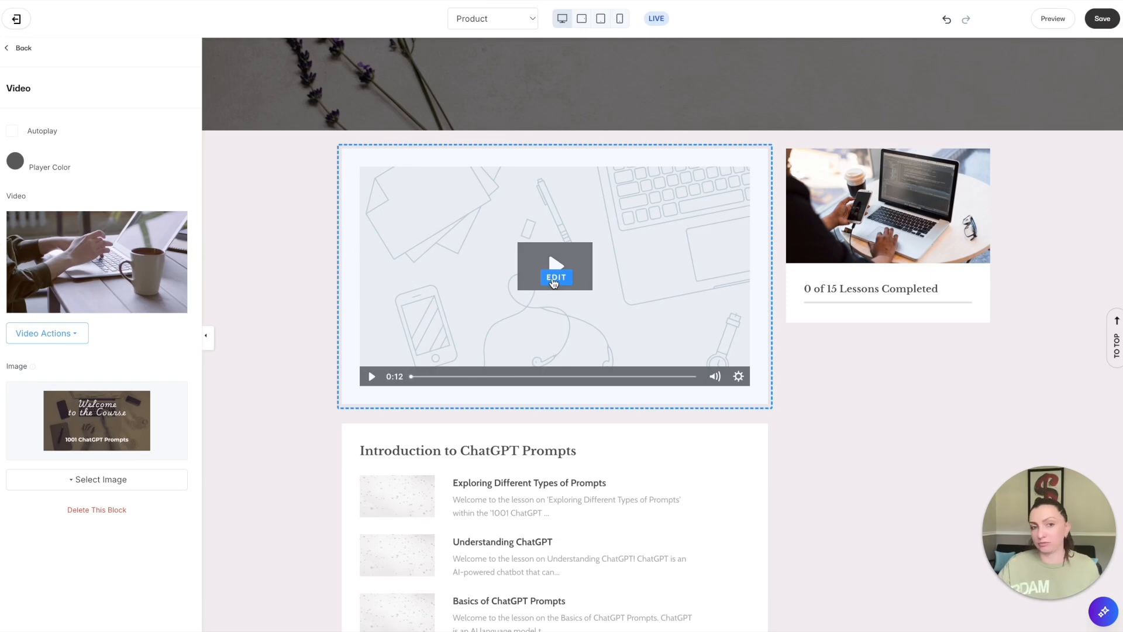
click(1102, 19)
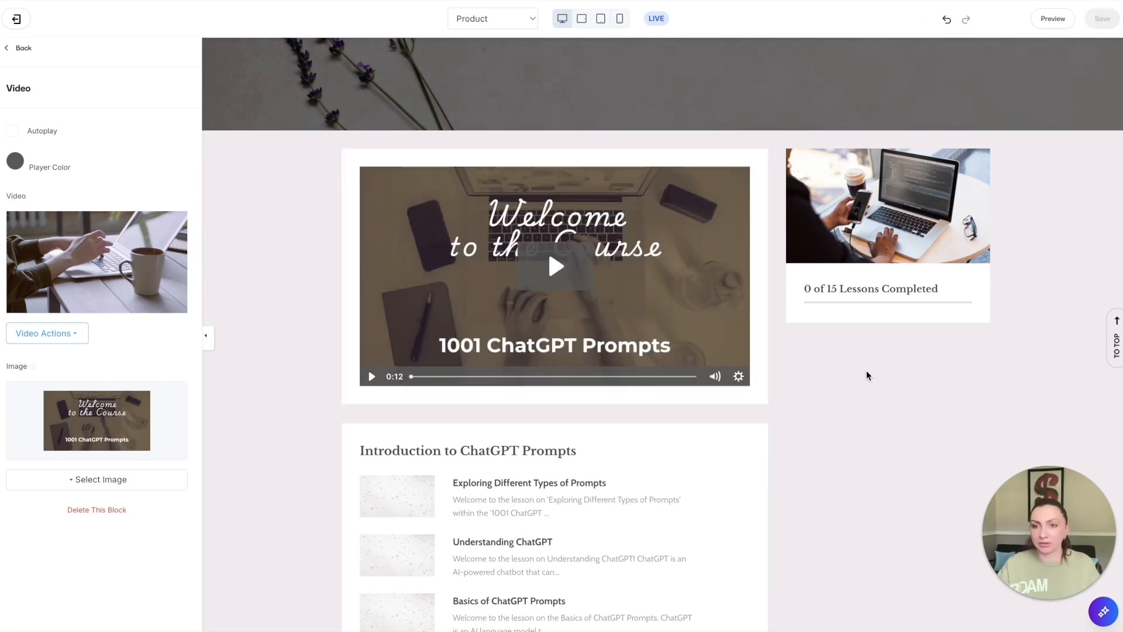
scroll(865, 374, down, 4)
scroll(866, 375, up, 8)
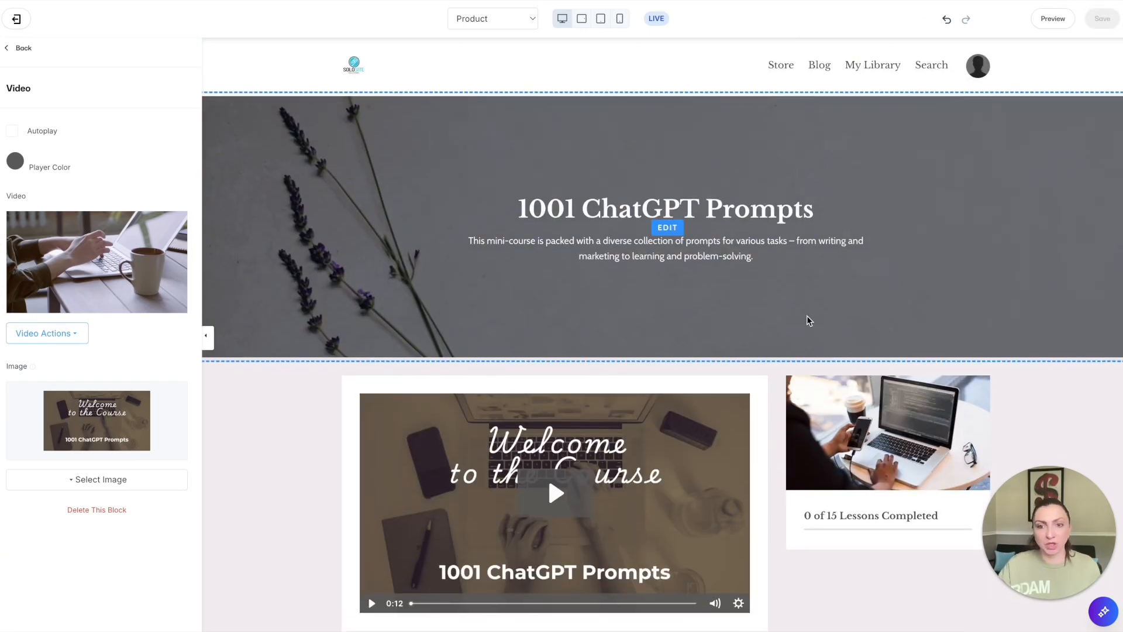
scroll(808, 318, down, 3)
click(20, 50)
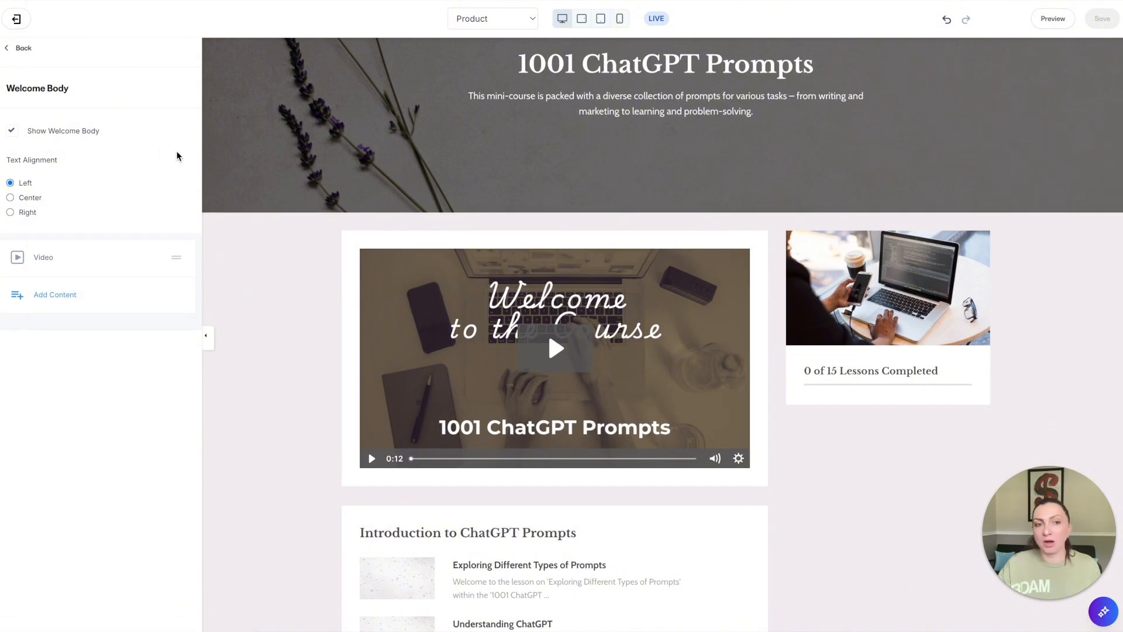
click(21, 50)
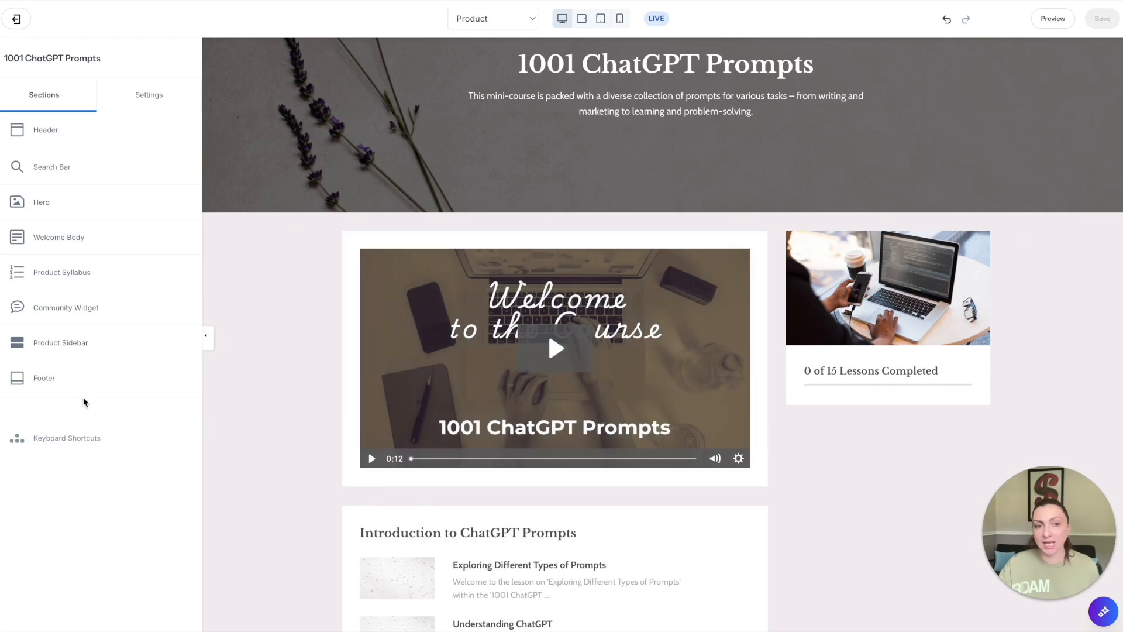
Hide the product sidebar, examine the course page layout without it and show the sidebar again
click(71, 343)
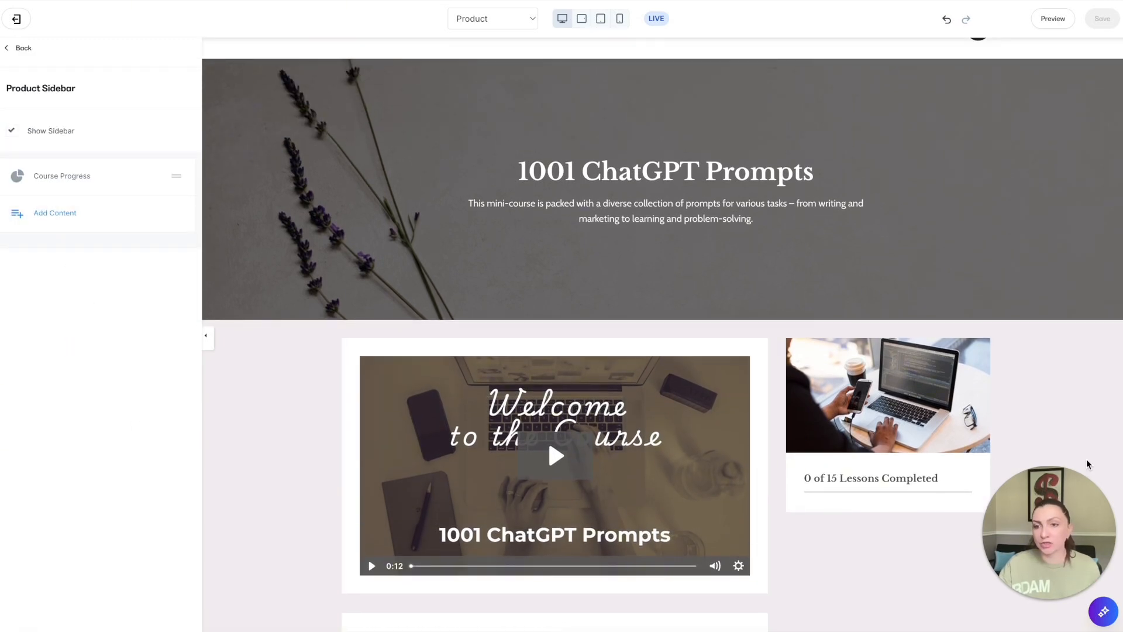
scroll(827, 326, down, 3)
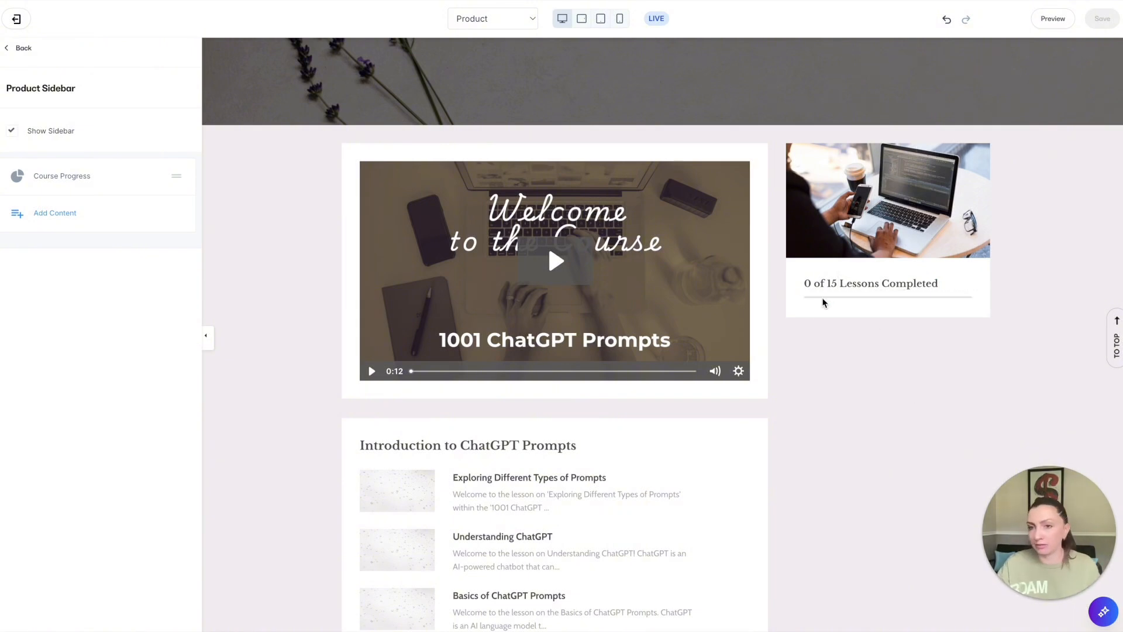
click(12, 132)
scroll(503, 309, down, 13)
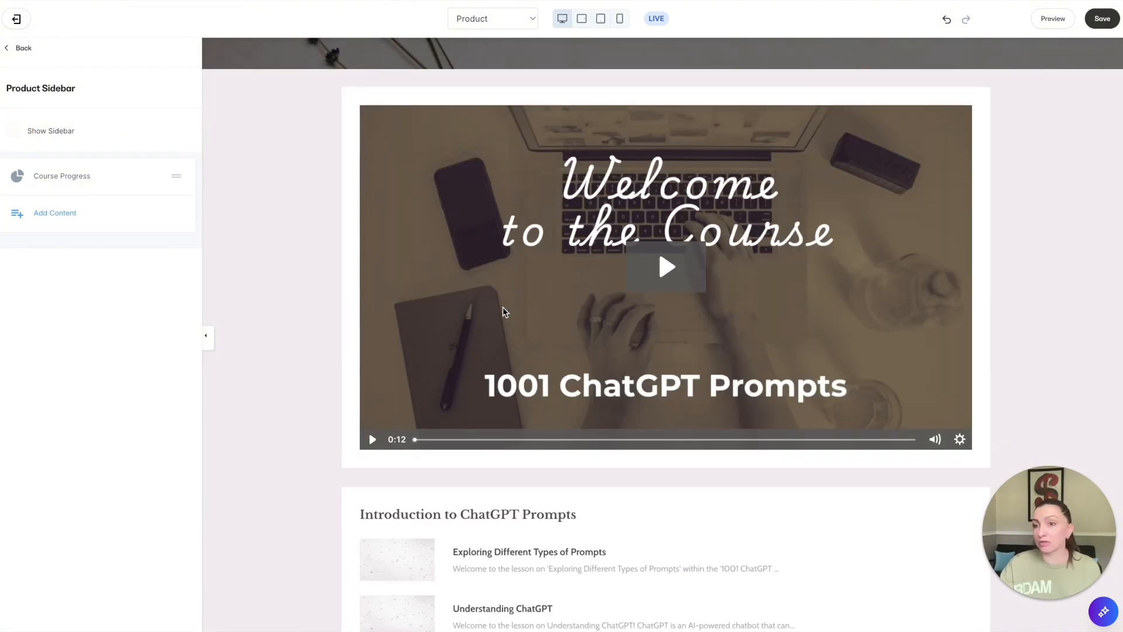
scroll(503, 310, down, 5)
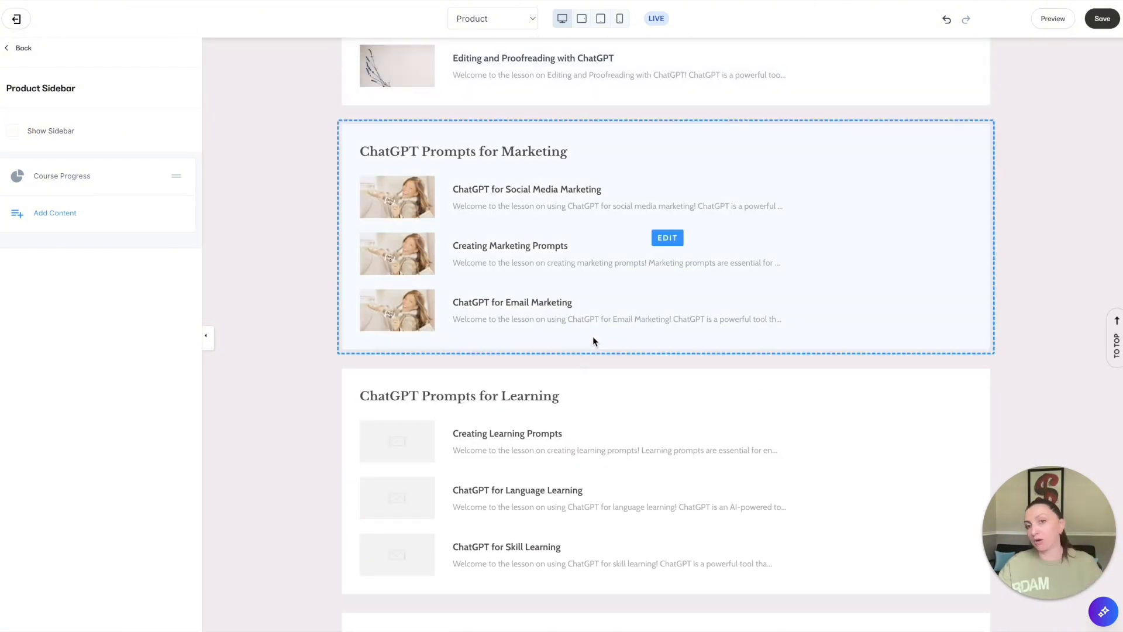
click(13, 134)
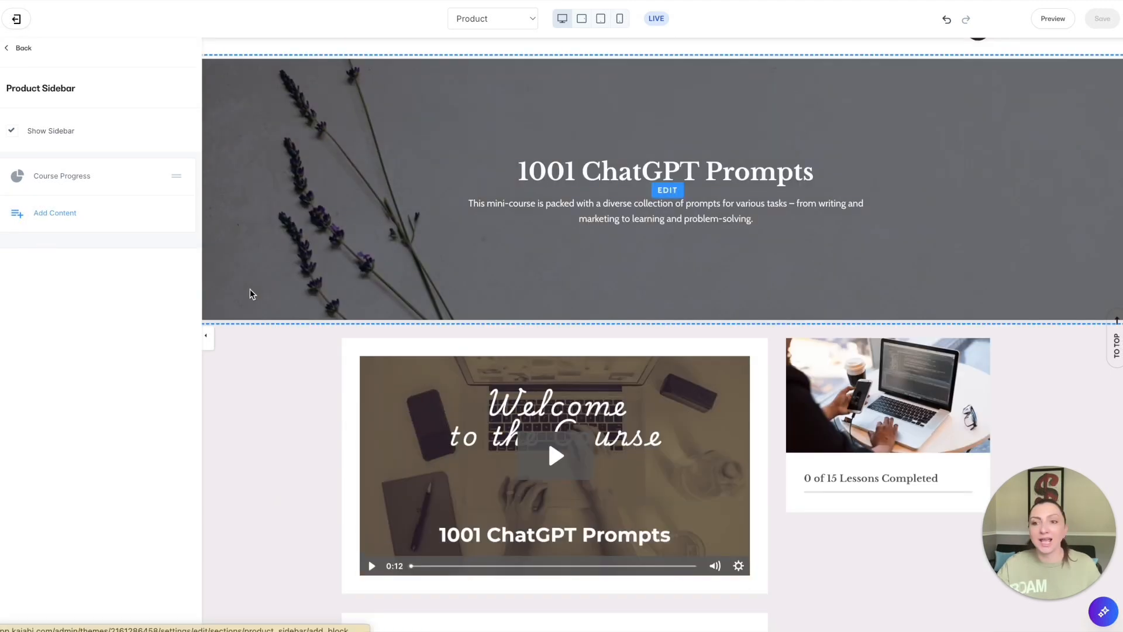
Add a coaching scheduling widget to the product sidebar, view its settings and delete the widget
click(56, 218)
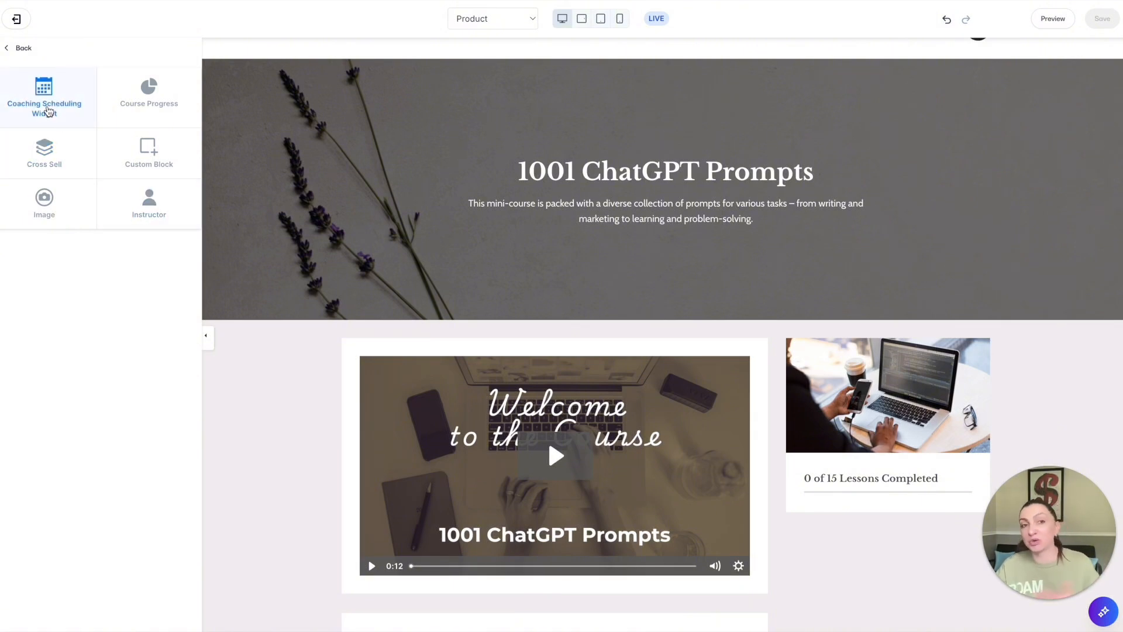
scroll(623, 310, down, 3)
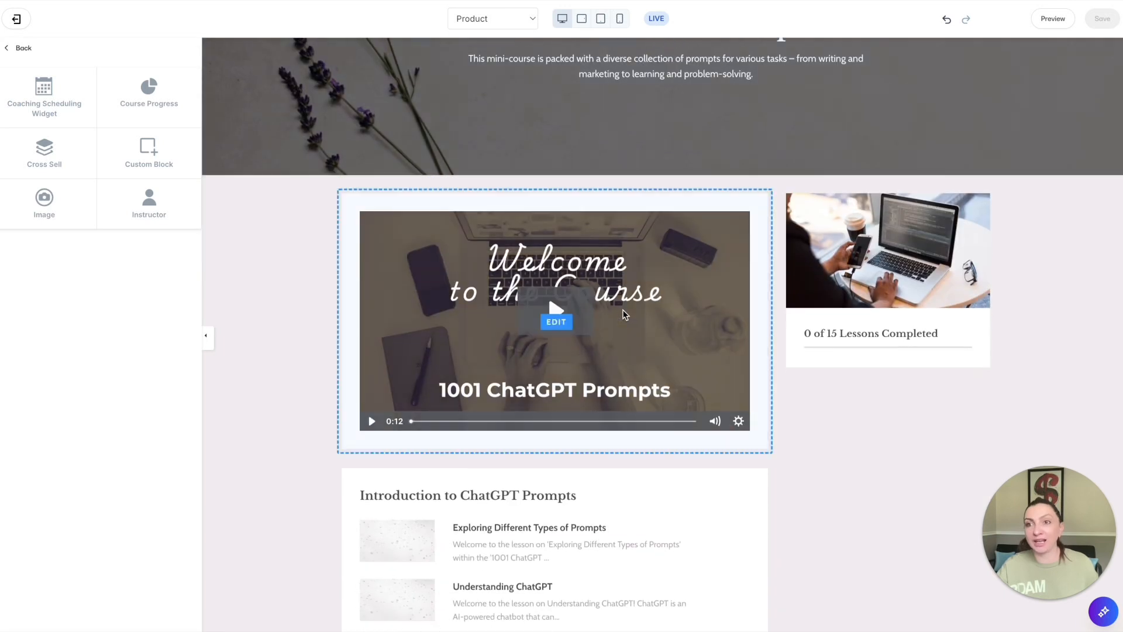
click(44, 95)
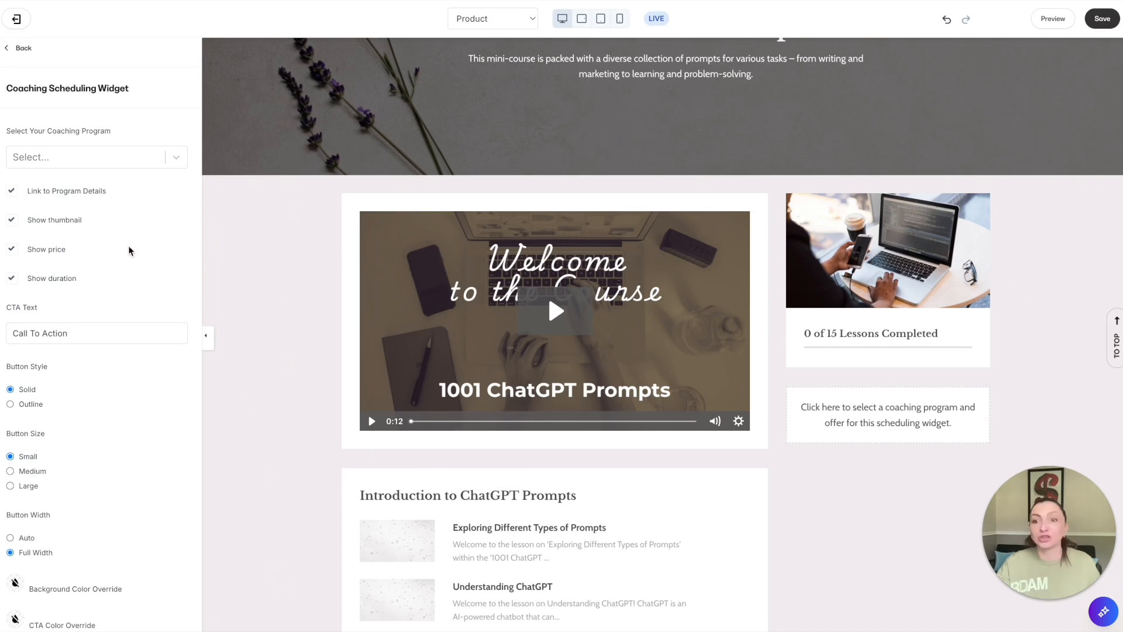
click(23, 48)
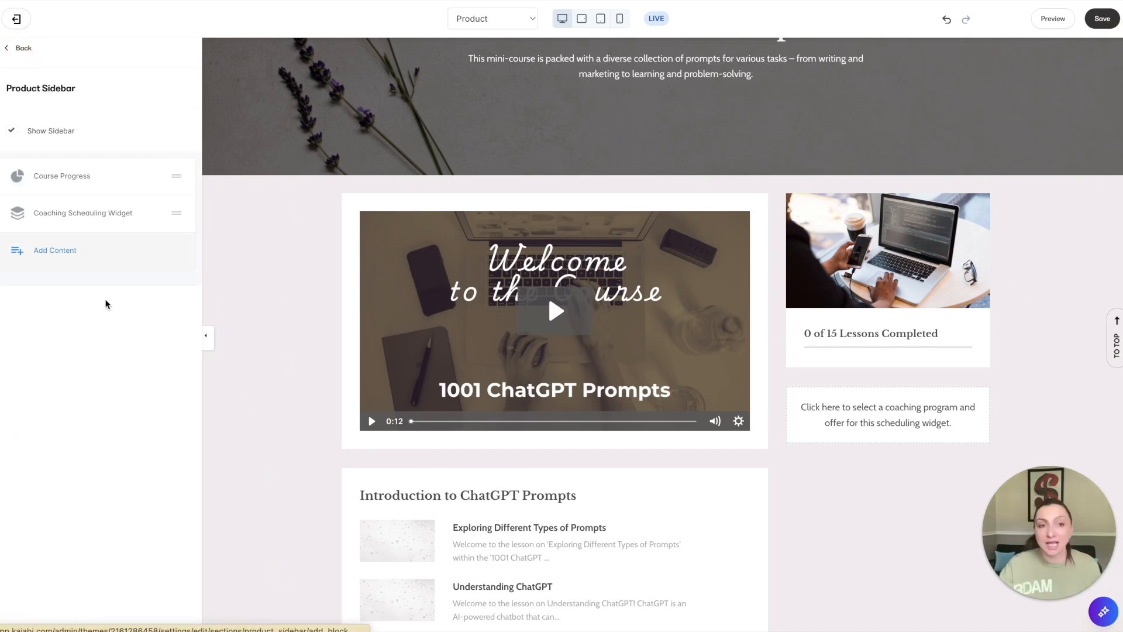
click(150, 216)
click(143, 297)
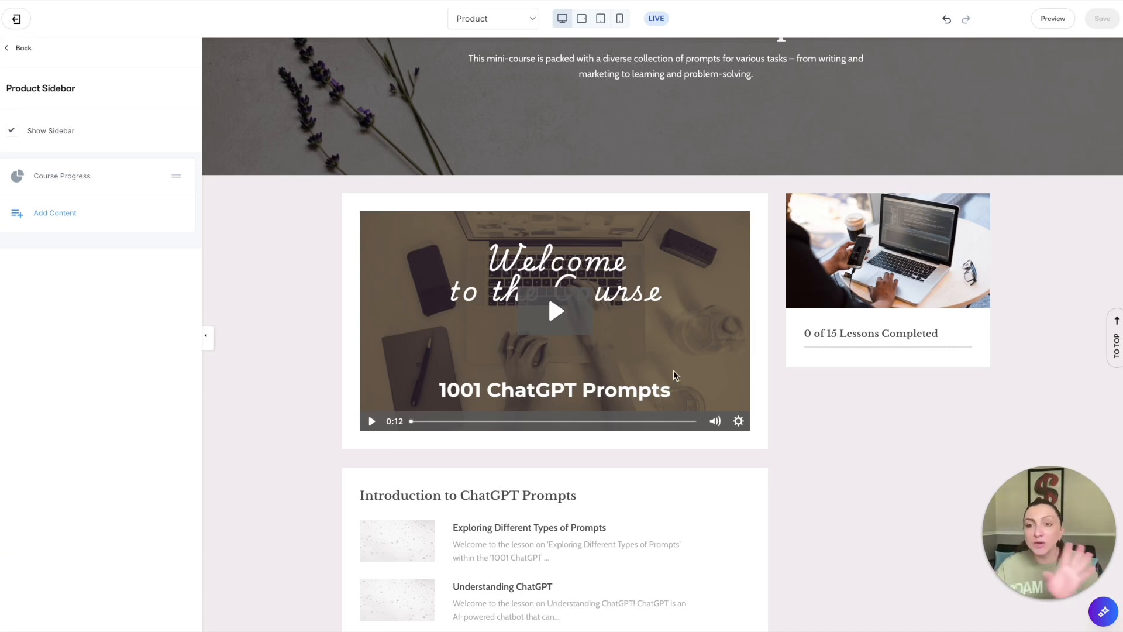
Add a cross-sell block to the product sidebar, view its offer choices and leave the offer unselected
click(47, 213)
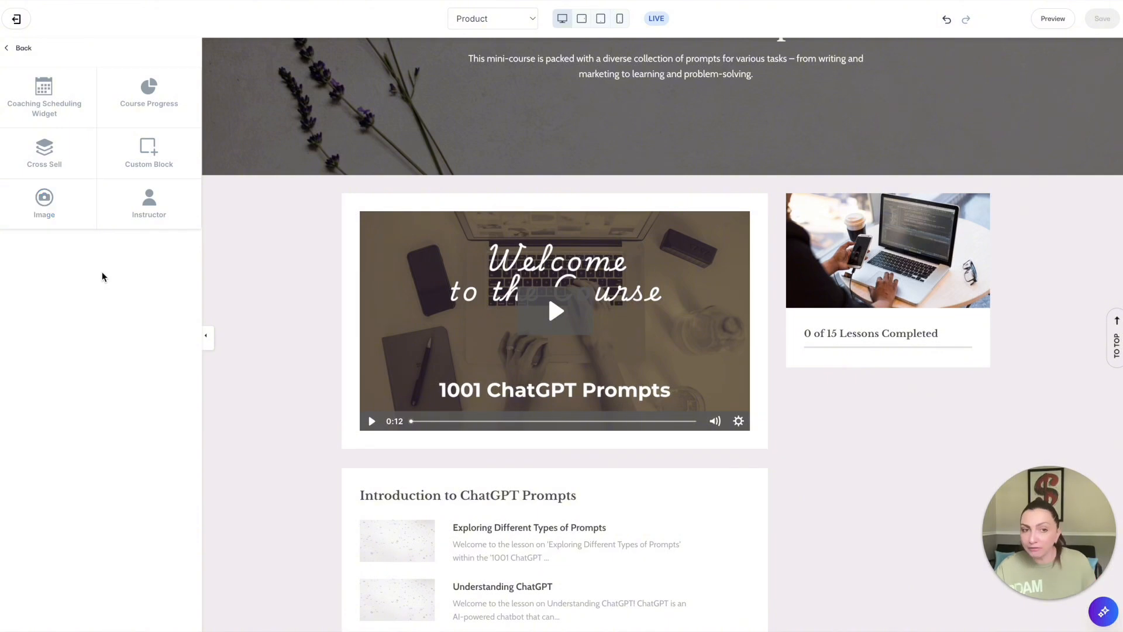
click(52, 162)
click(85, 160)
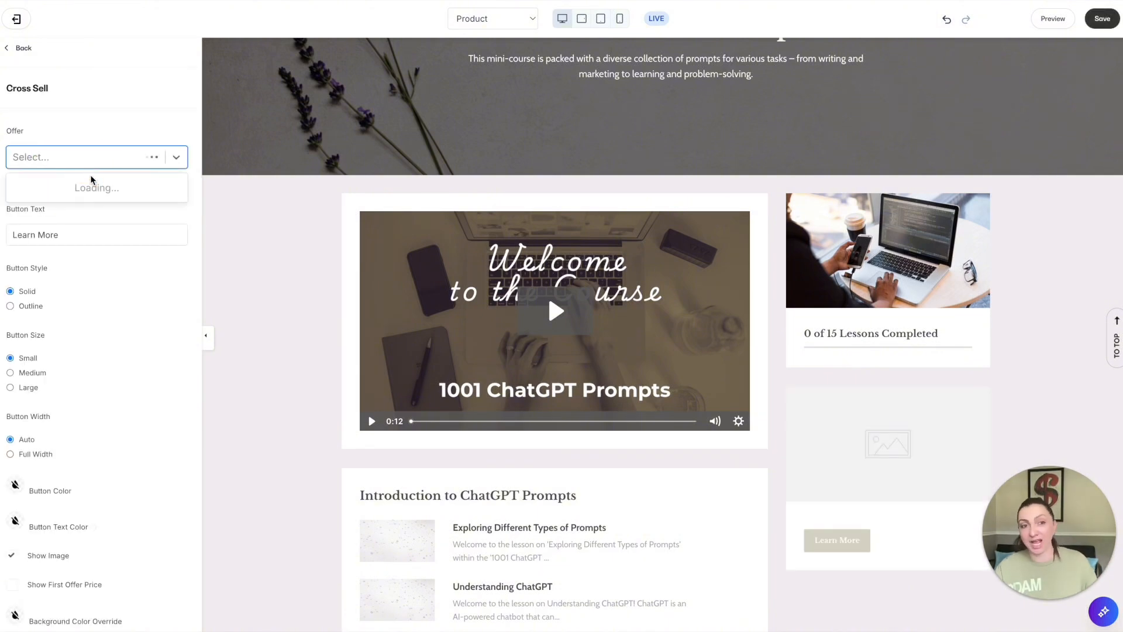
click(84, 120)
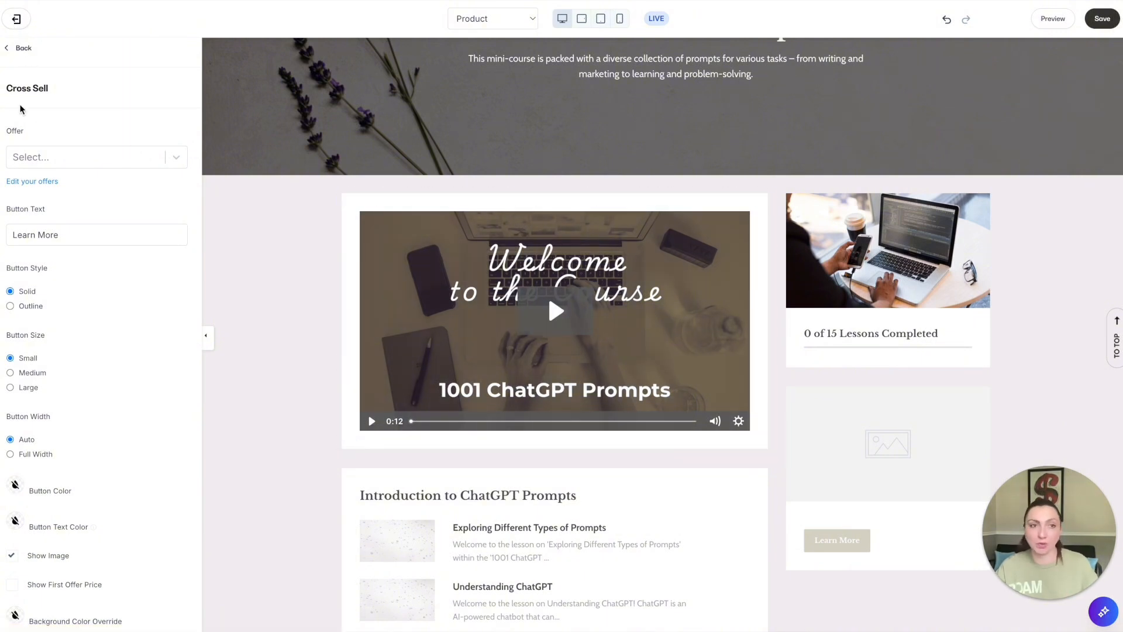
click(24, 49)
Add an instructor block to the product sidebar, check its profile card on the course page and save the template
click(55, 250)
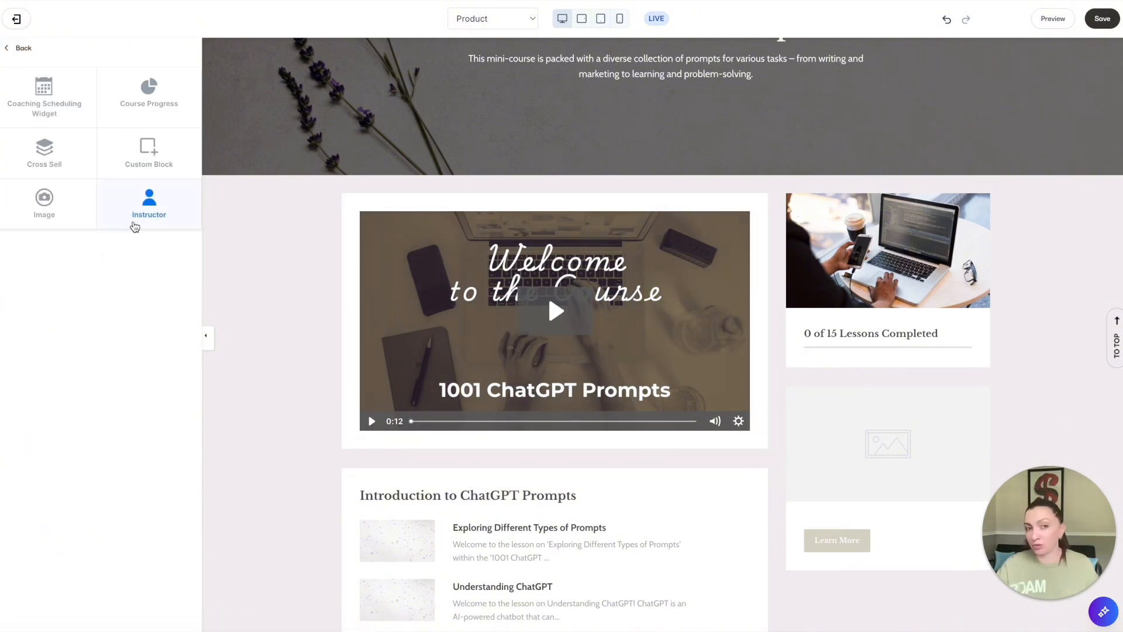
click(155, 213)
scroll(862, 368, down, 5)
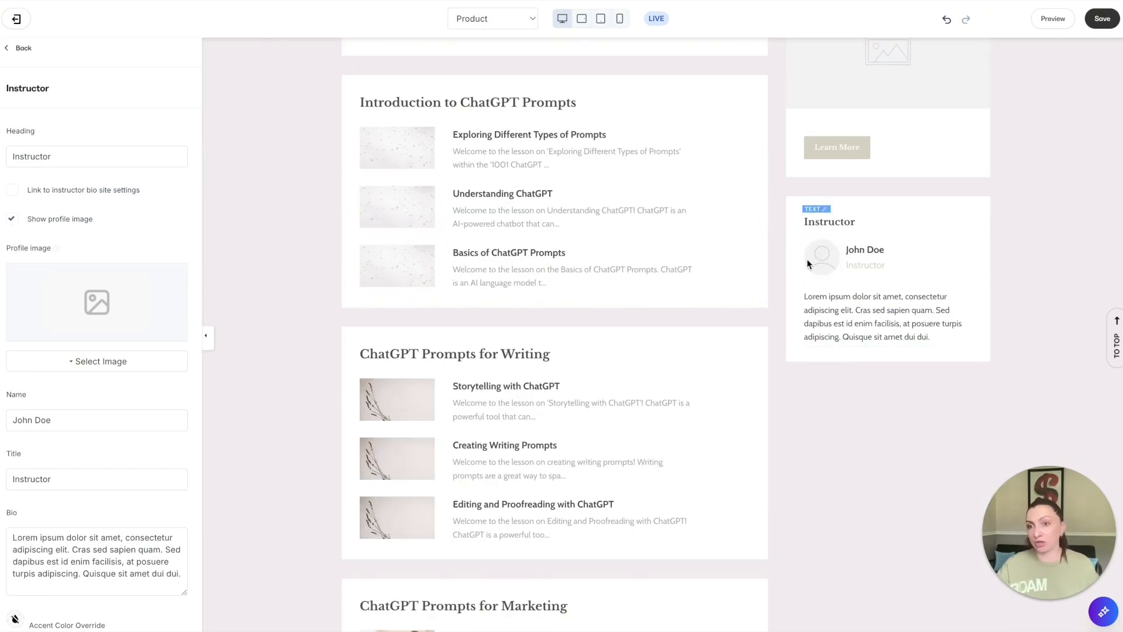
drag(839, 311, 885, 312)
click(897, 459)
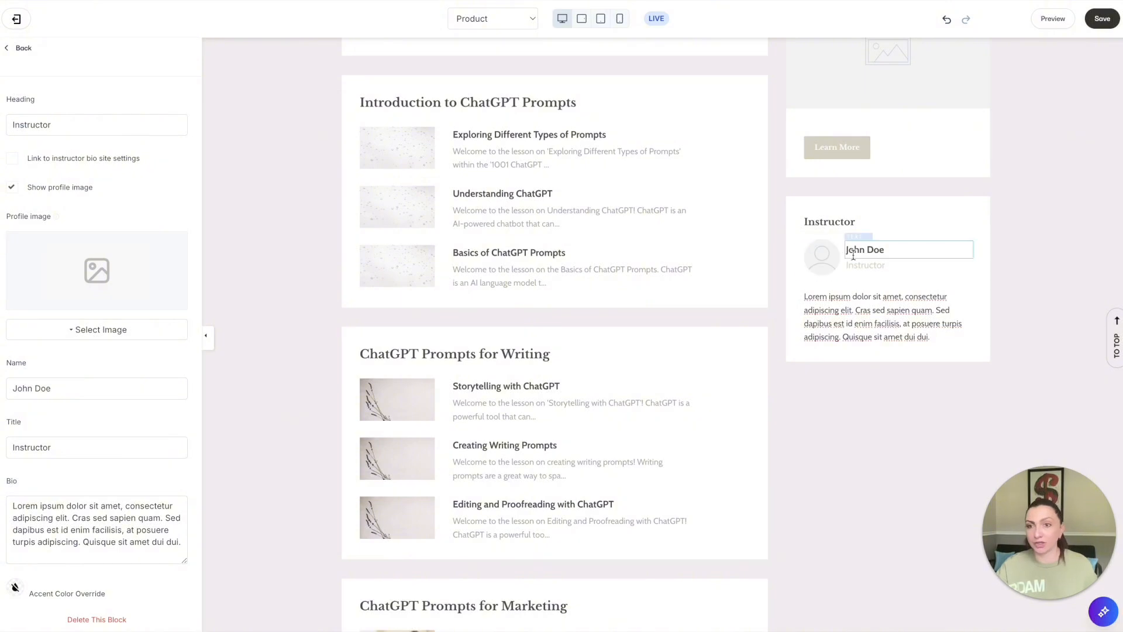
scroll(848, 246, up, 8)
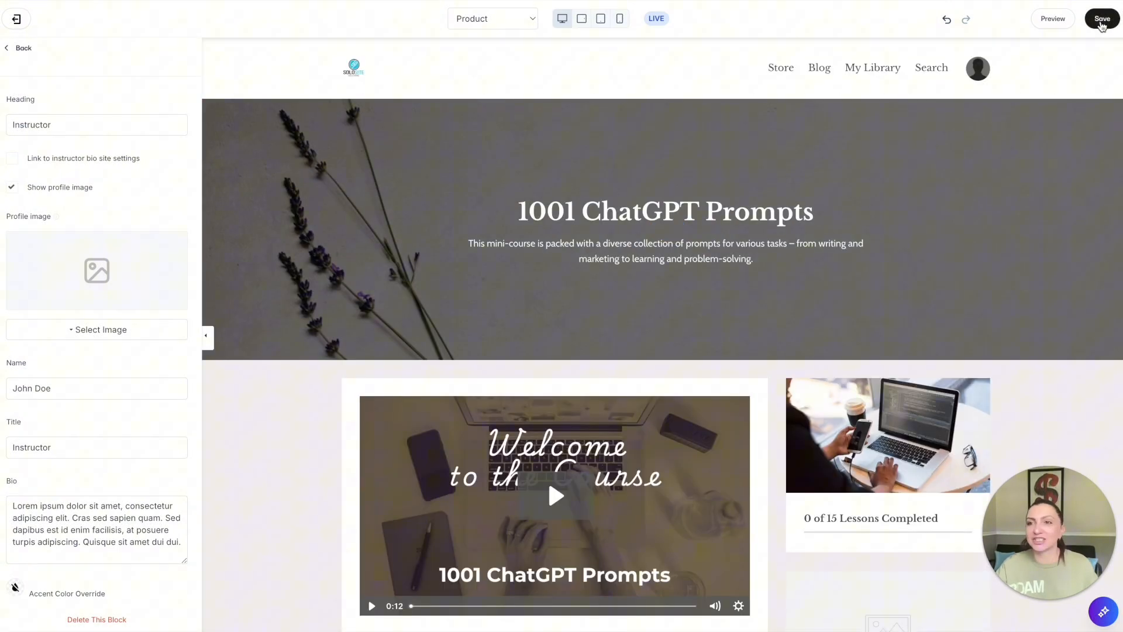
click(1101, 24)
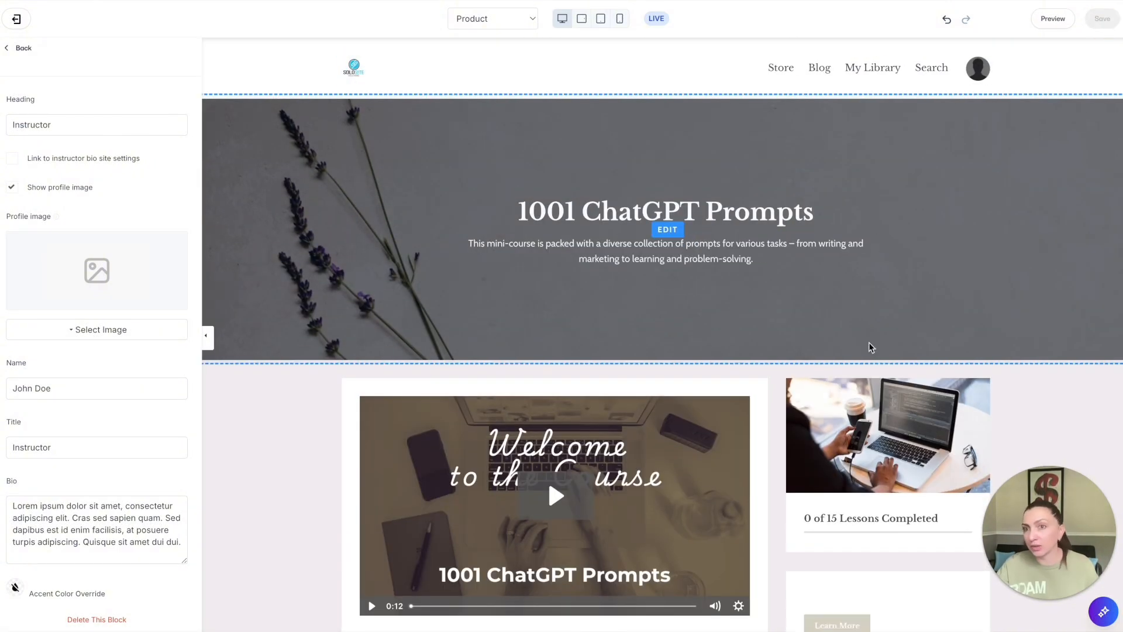
Switch the template editor from the Product page to the Post page, review the lesson layout and open the post player's settings
scroll(919, 251, down, 2)
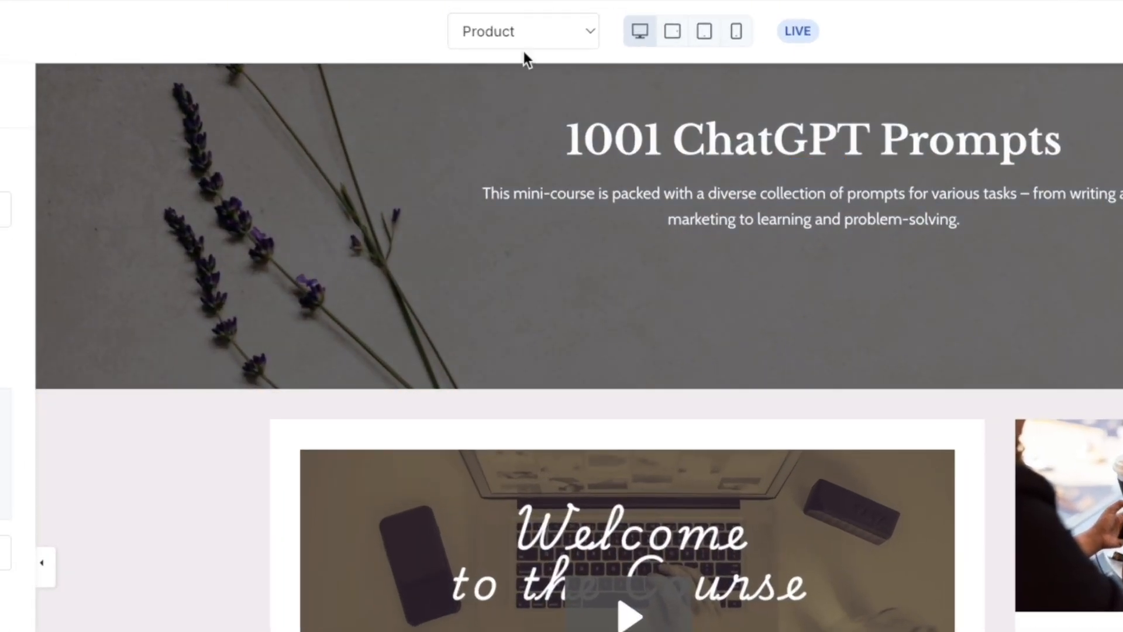
click(534, 36)
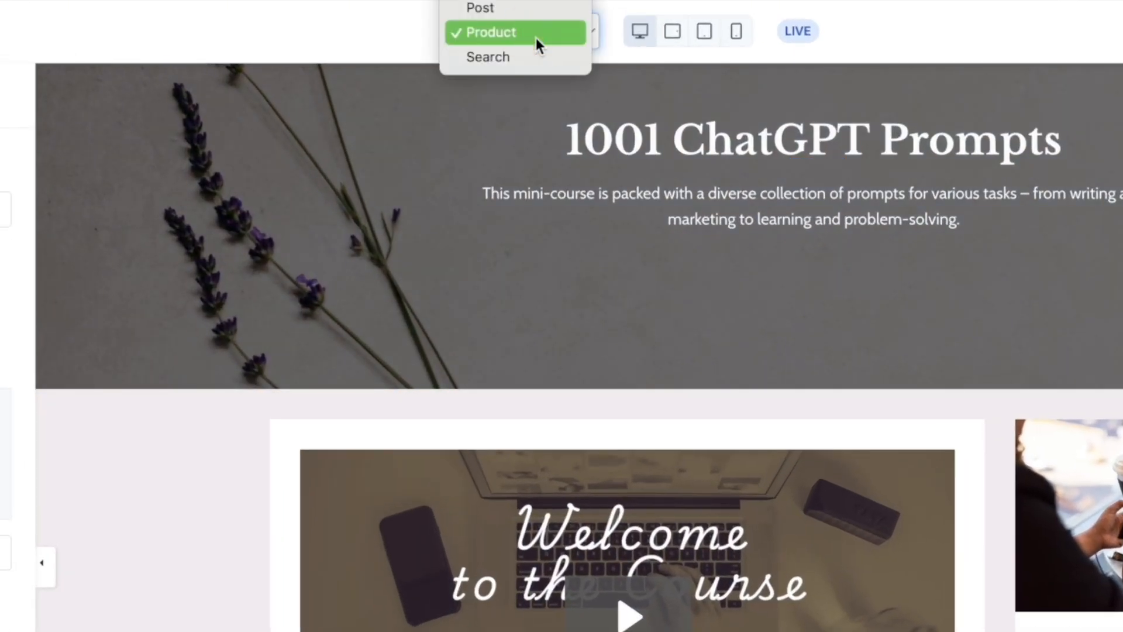
click(569, 30)
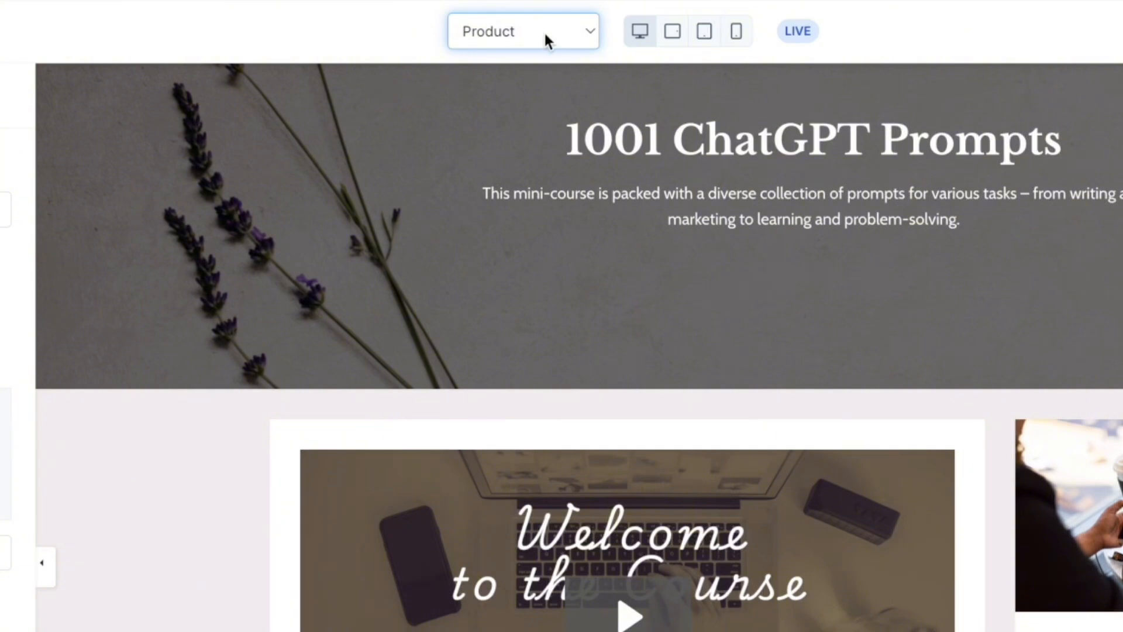
click(545, 36)
click(523, 11)
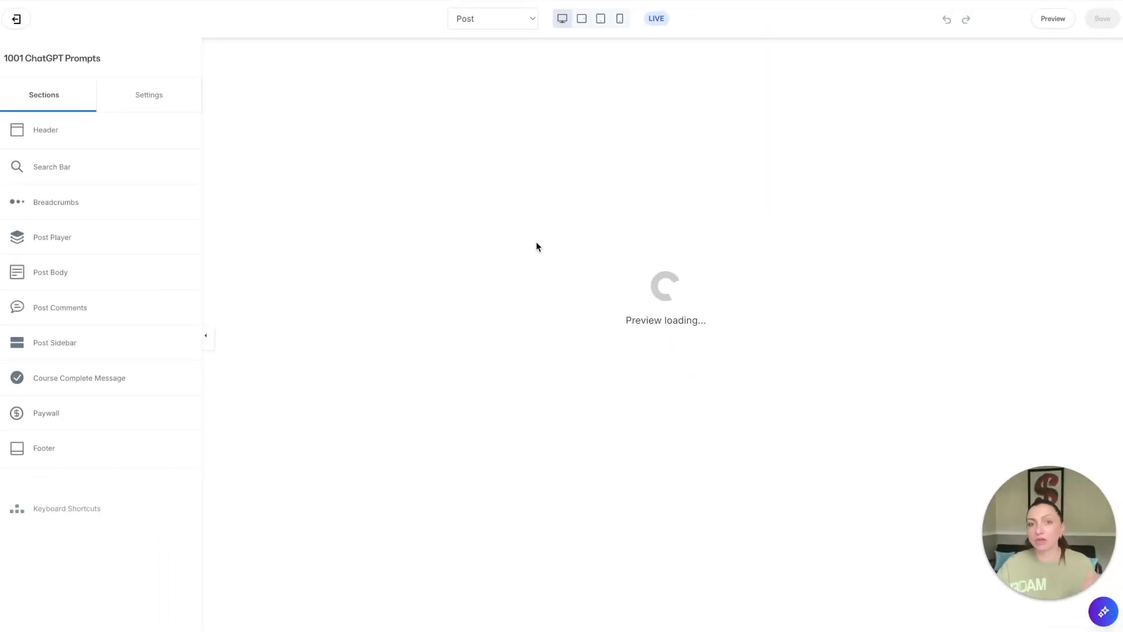
scroll(731, 424, down, 2)
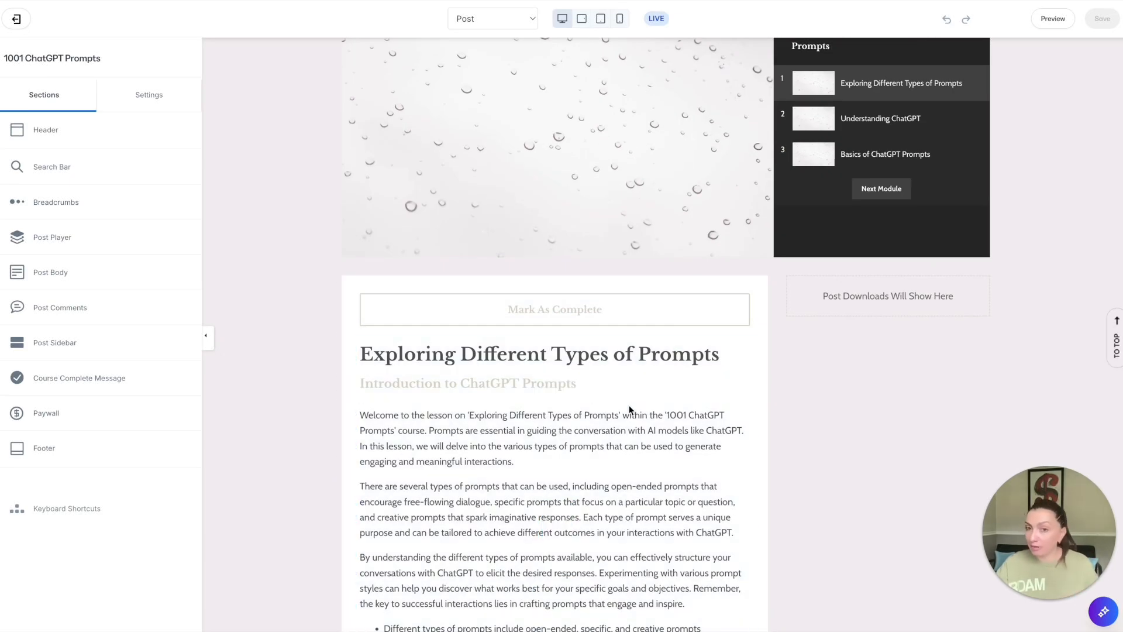
scroll(630, 405, down, 2)
scroll(630, 405, up, 3)
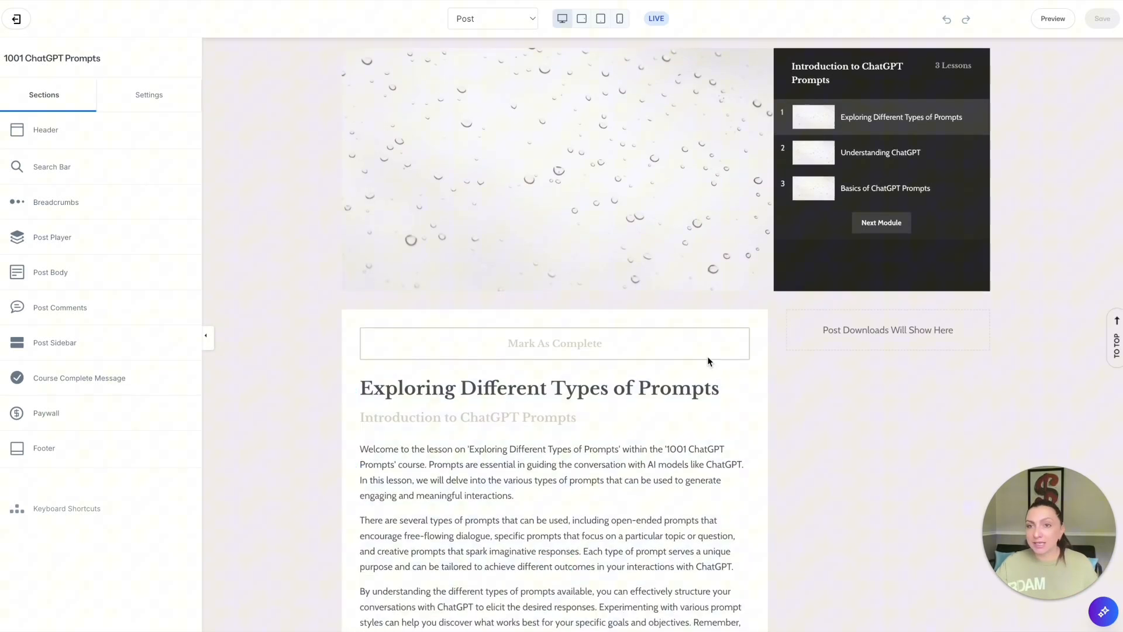
click(576, 115)
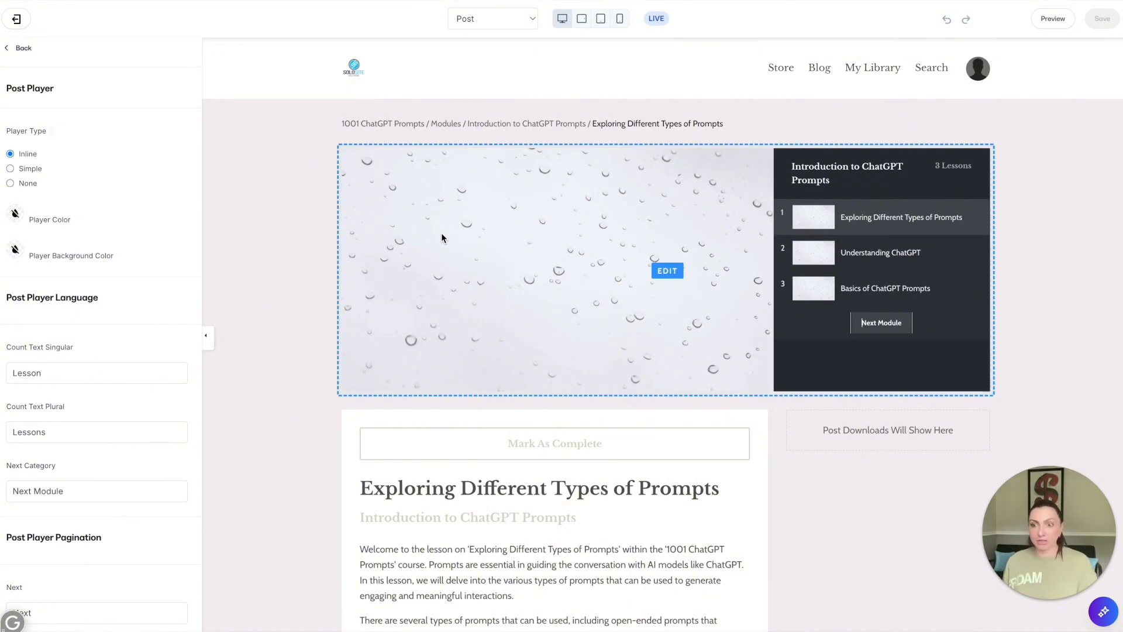
Try the None and Simple player types on the lesson page and restore the Inline type
click(21, 183)
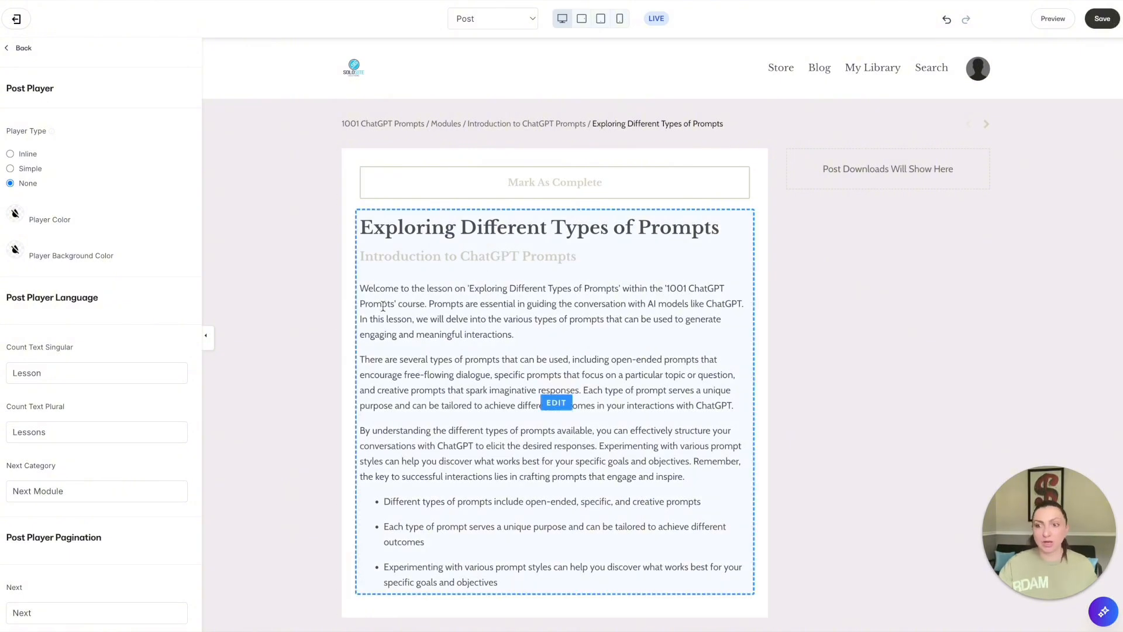
click(35, 170)
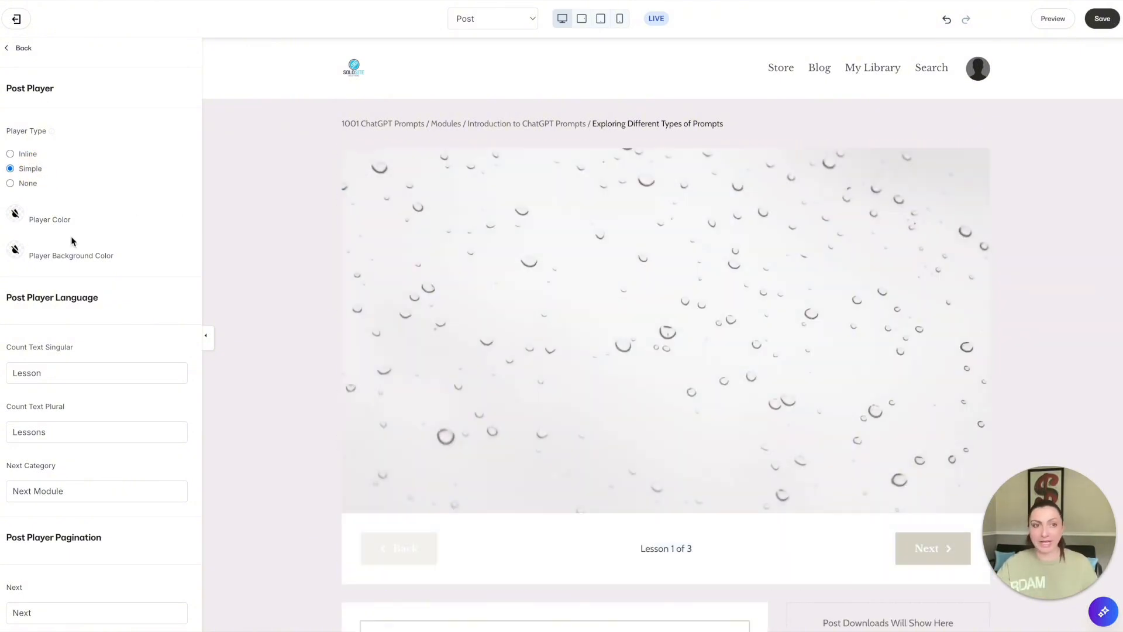
click(18, 154)
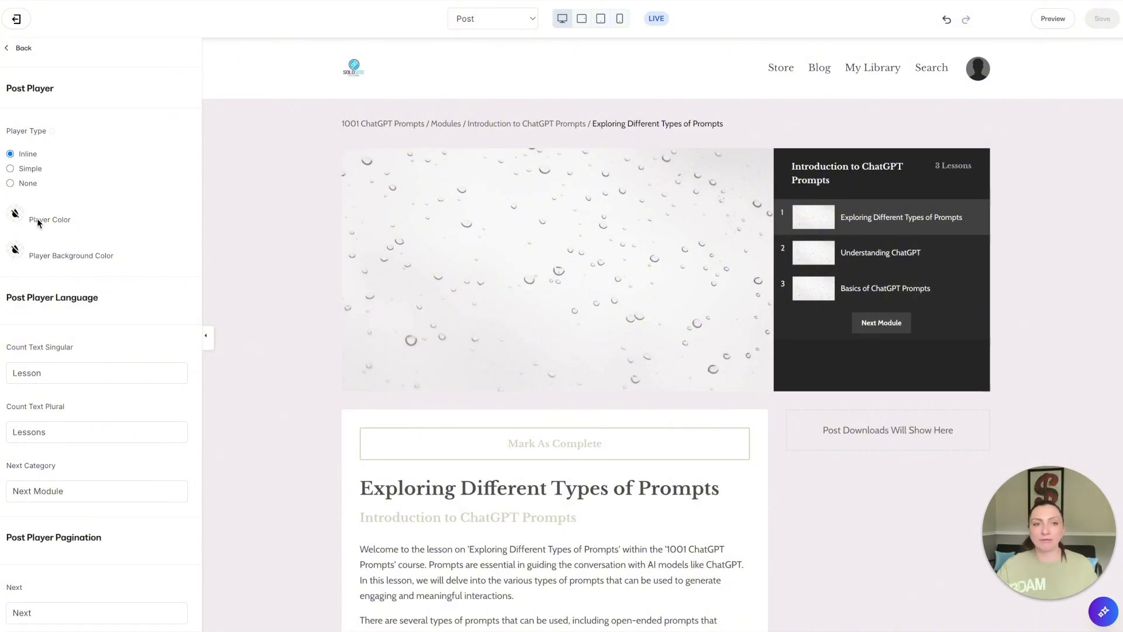
Try a light gray player color and a black player background color on the post player
click(15, 216)
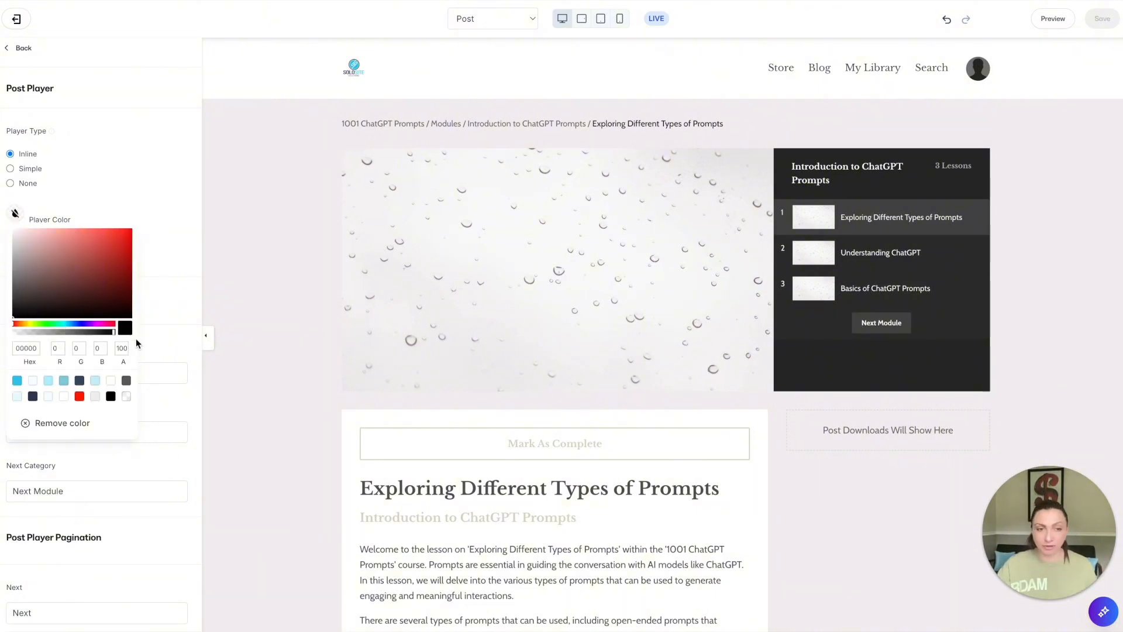
click(96, 398)
click(184, 257)
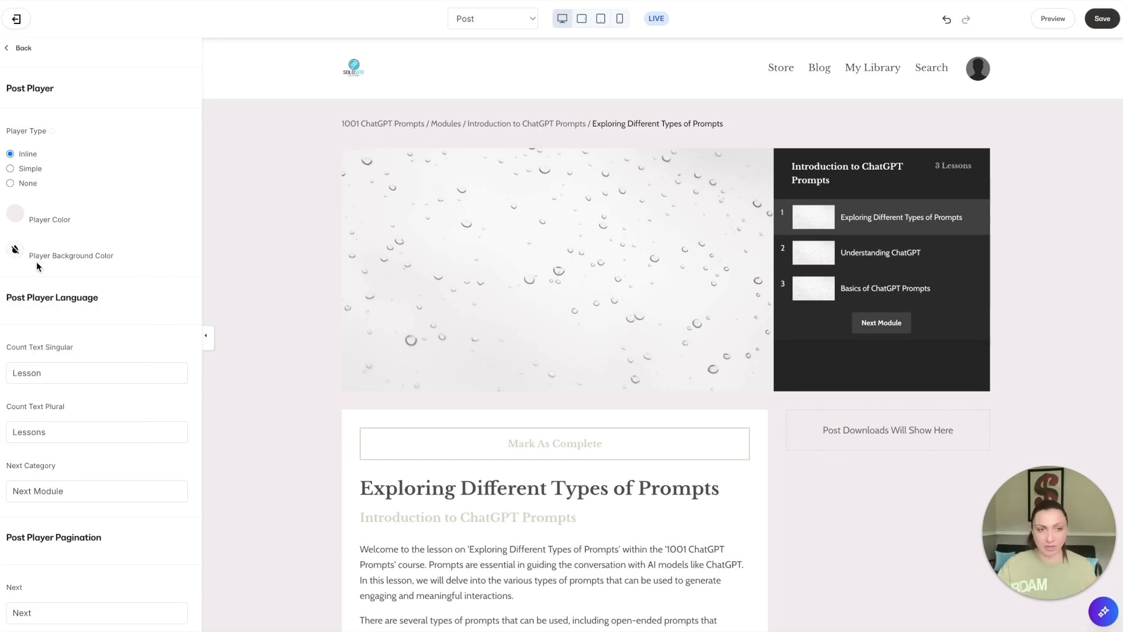
click(14, 250)
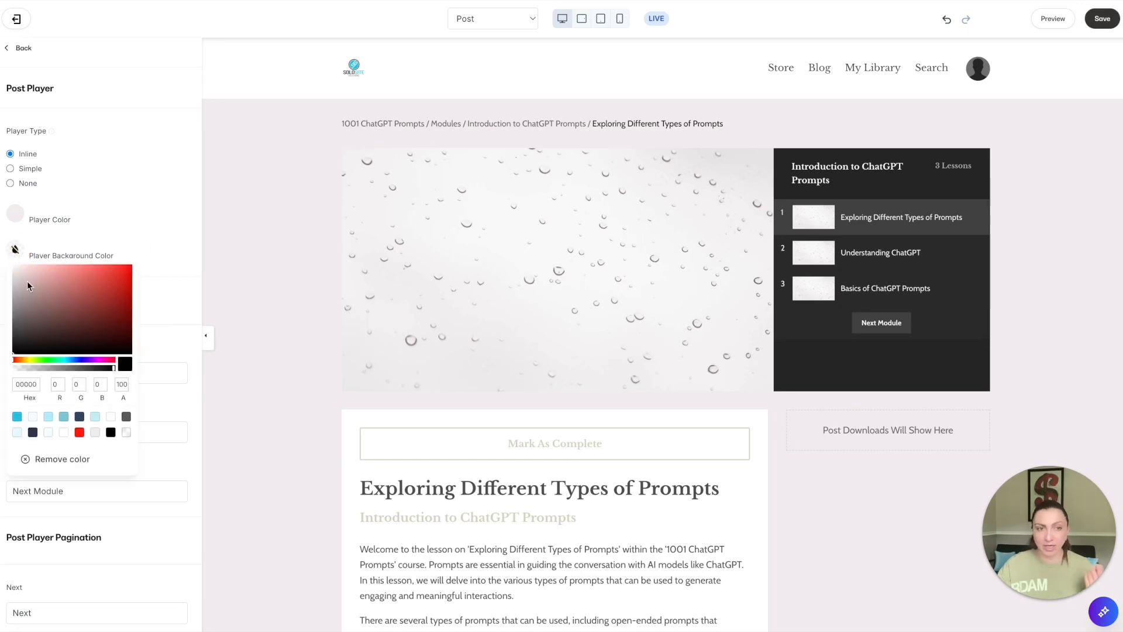
click(111, 432)
click(146, 229)
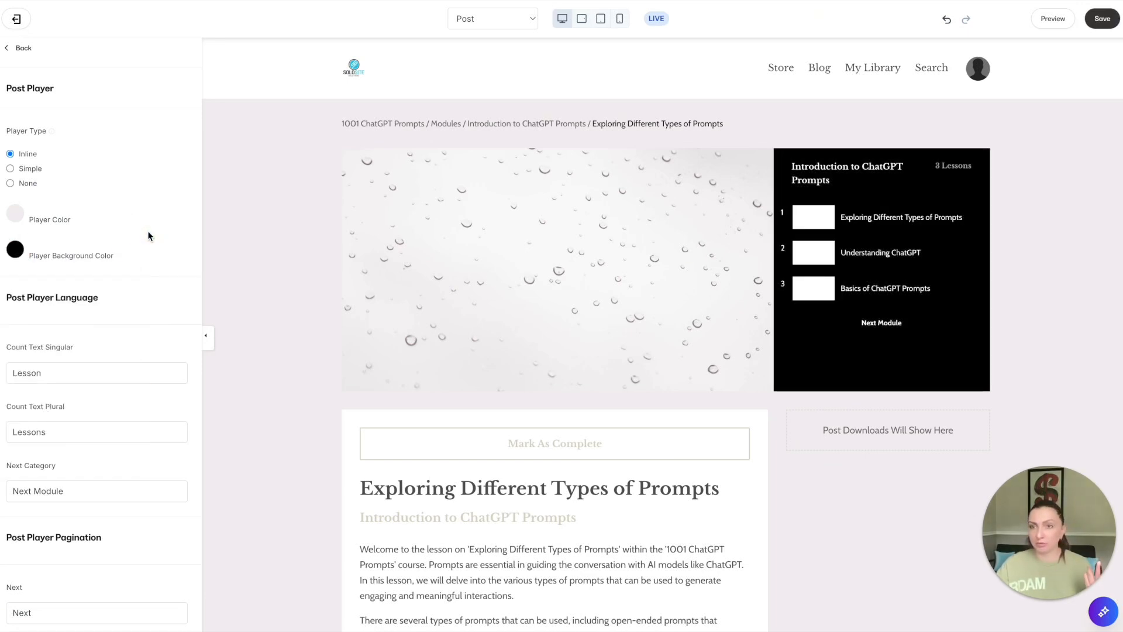
Set the post player's background color to light pinkish gray and its player color to dark gray
click(15, 250)
click(74, 268)
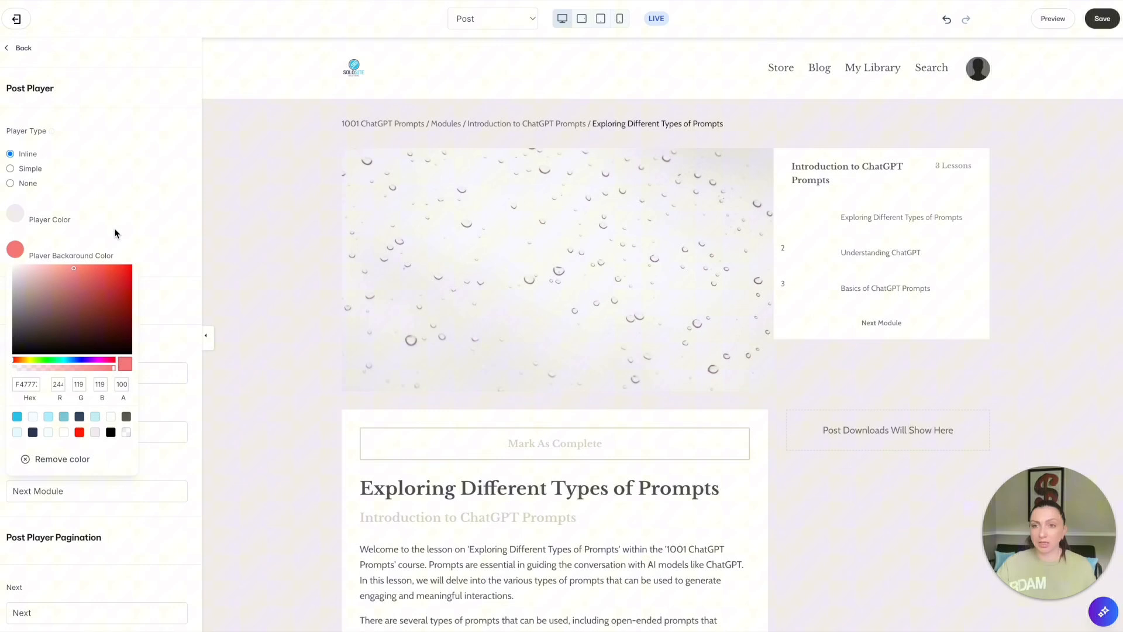
click(156, 237)
click(21, 219)
click(13, 284)
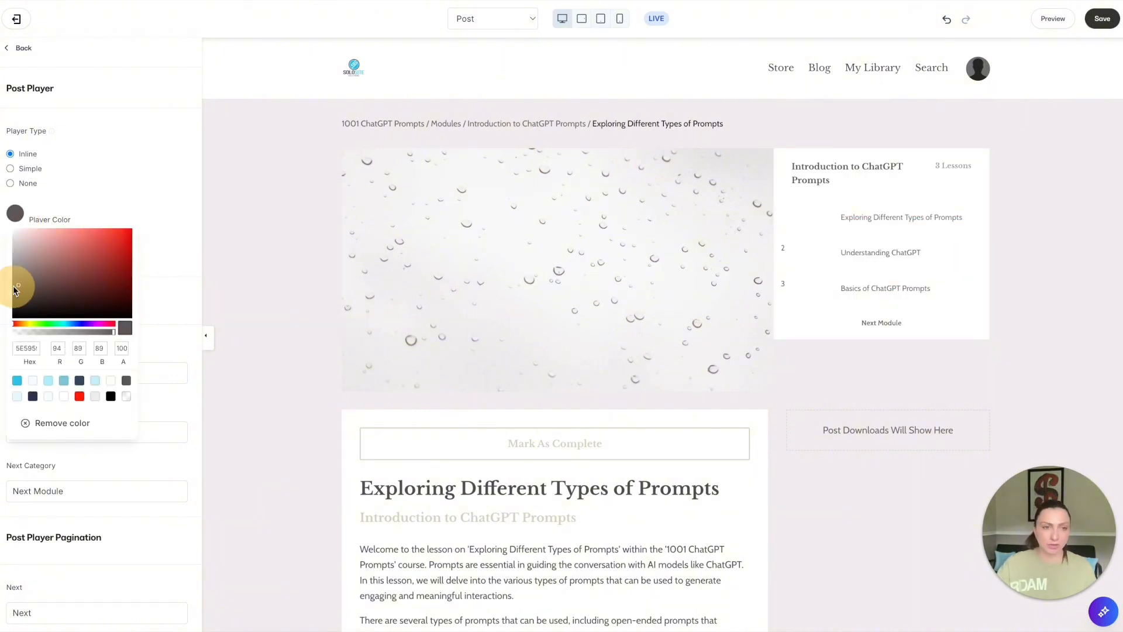
click(127, 190)
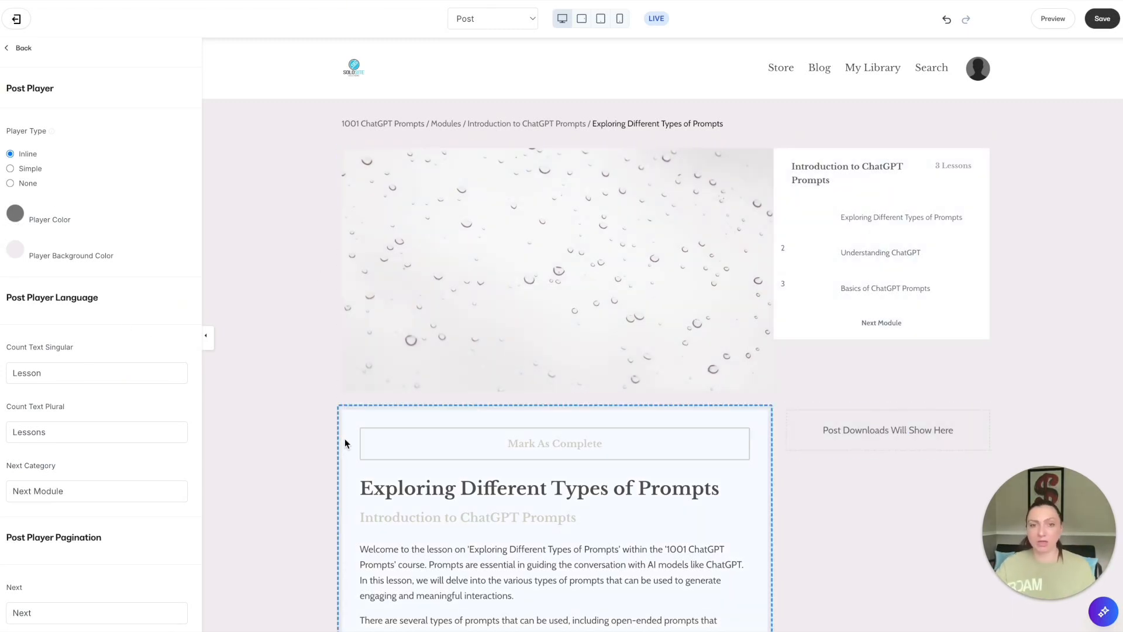
Look through the post player's language and pagination settings and set the auto-advance time delay to 10 seconds
scroll(79, 382, down, 3)
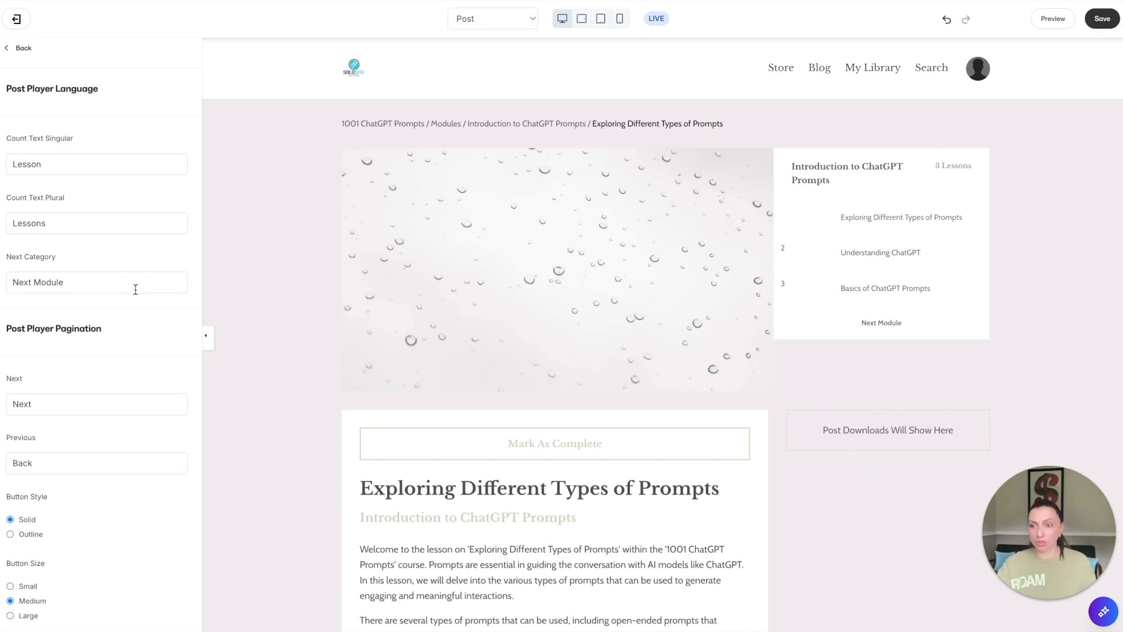
scroll(81, 223, down, 7)
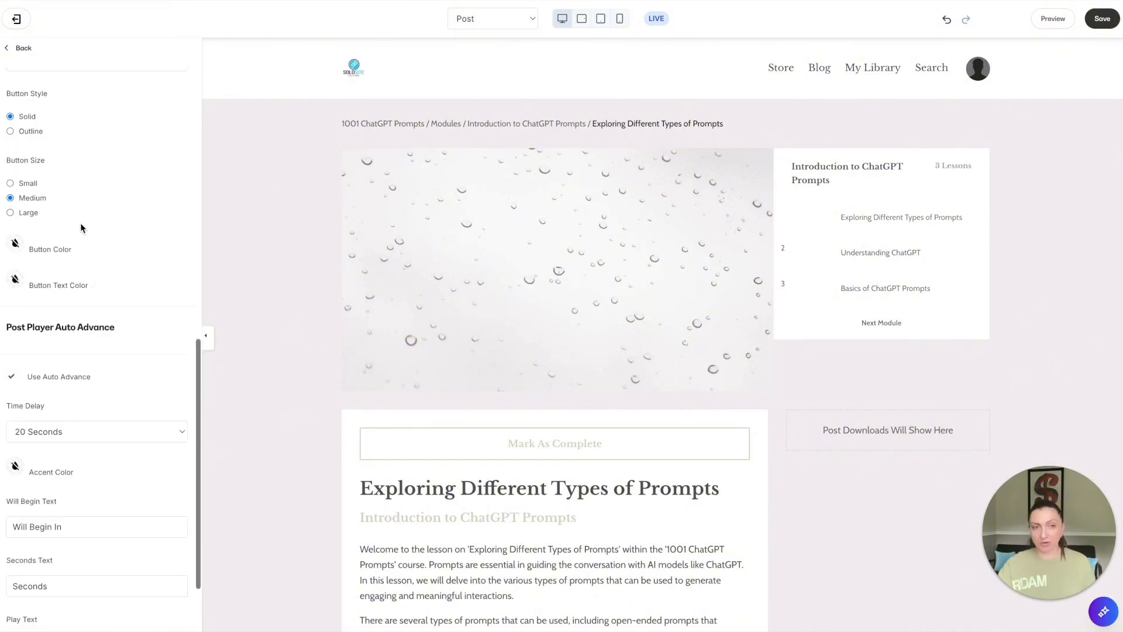
scroll(53, 181, up, 1)
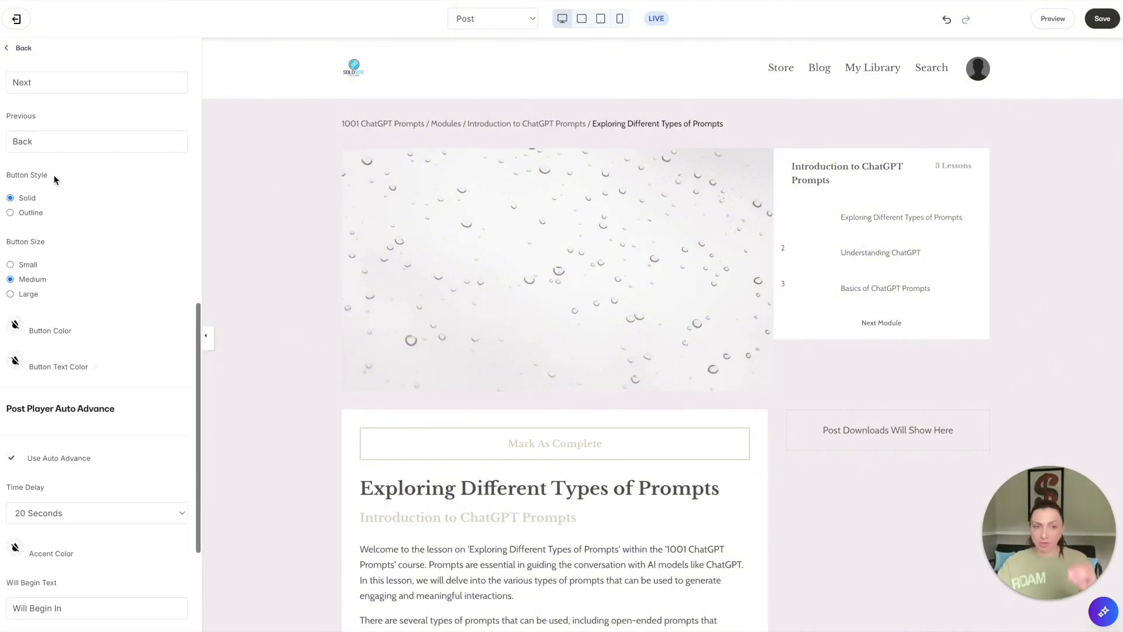
scroll(53, 175, down, 3)
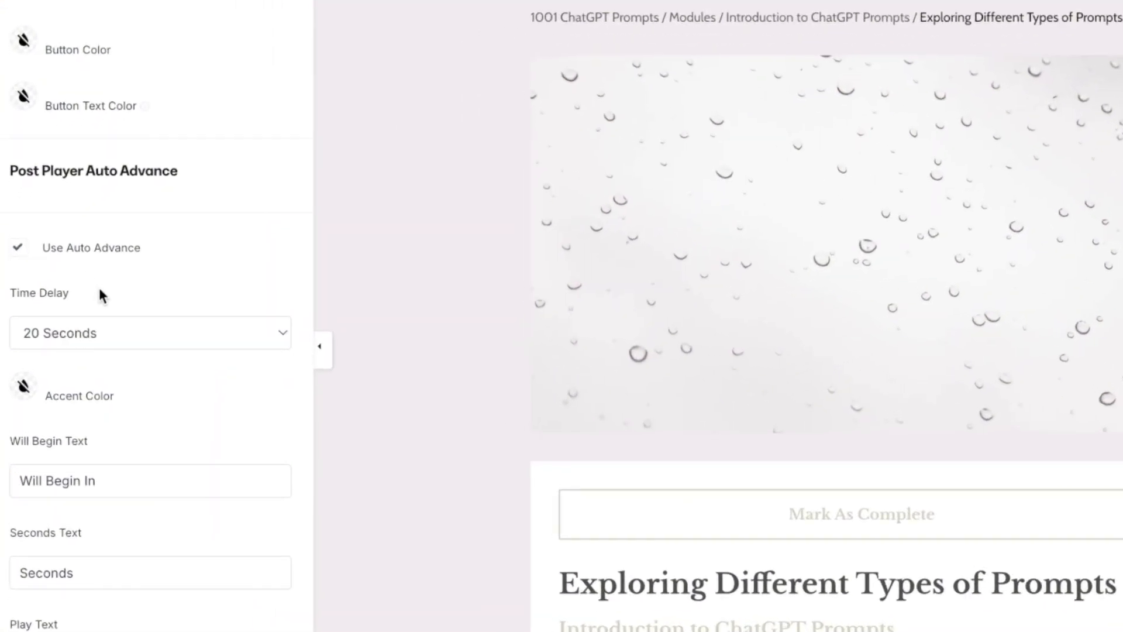
click(214, 325)
click(220, 328)
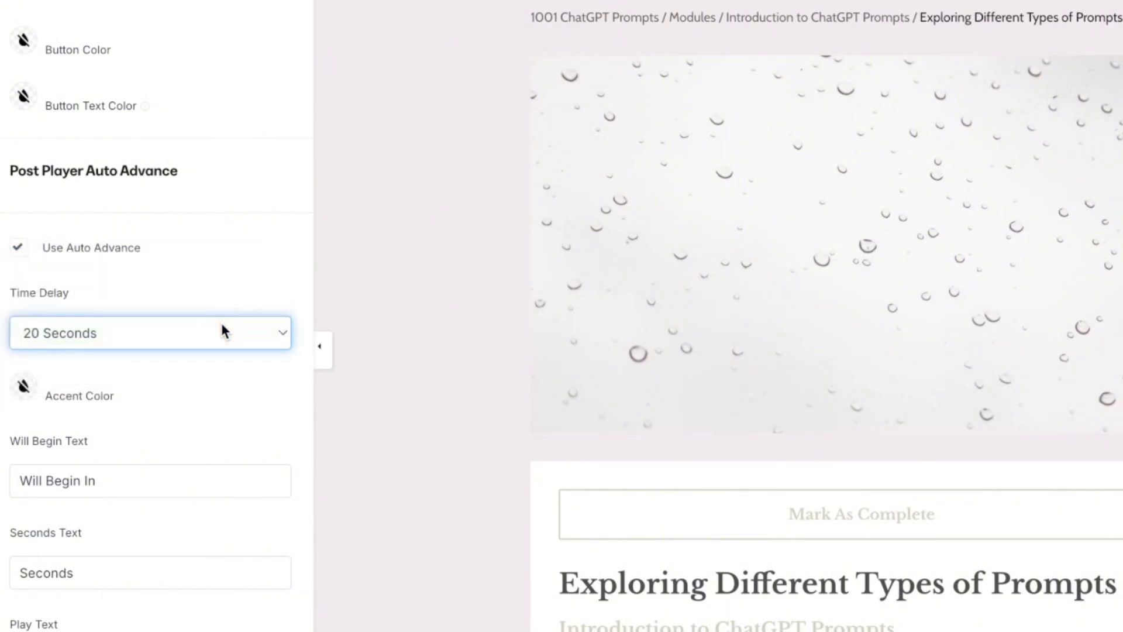
click(211, 332)
click(198, 292)
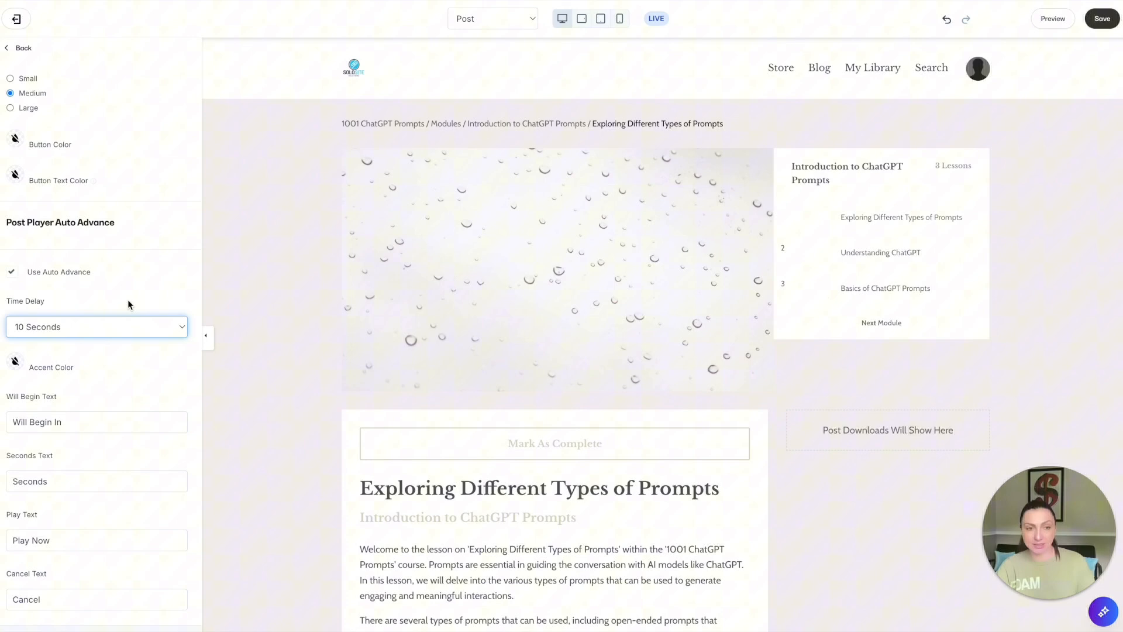
Review the lesson page from the player down to the footer and save the Post template changes
scroll(128, 299, up, 5)
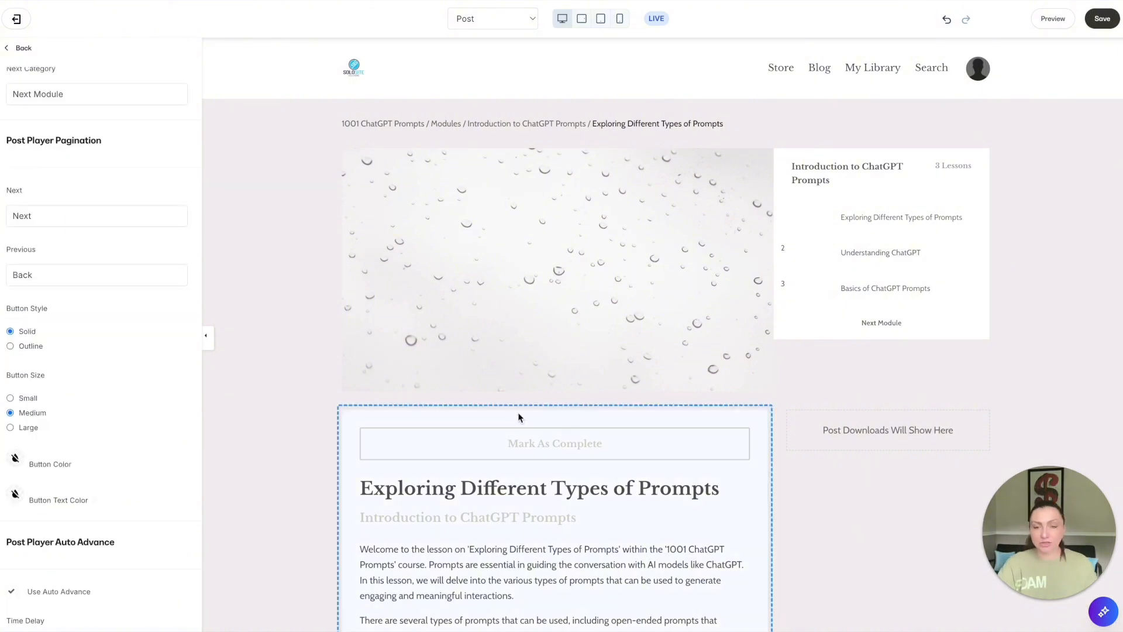
scroll(562, 411, down, 5)
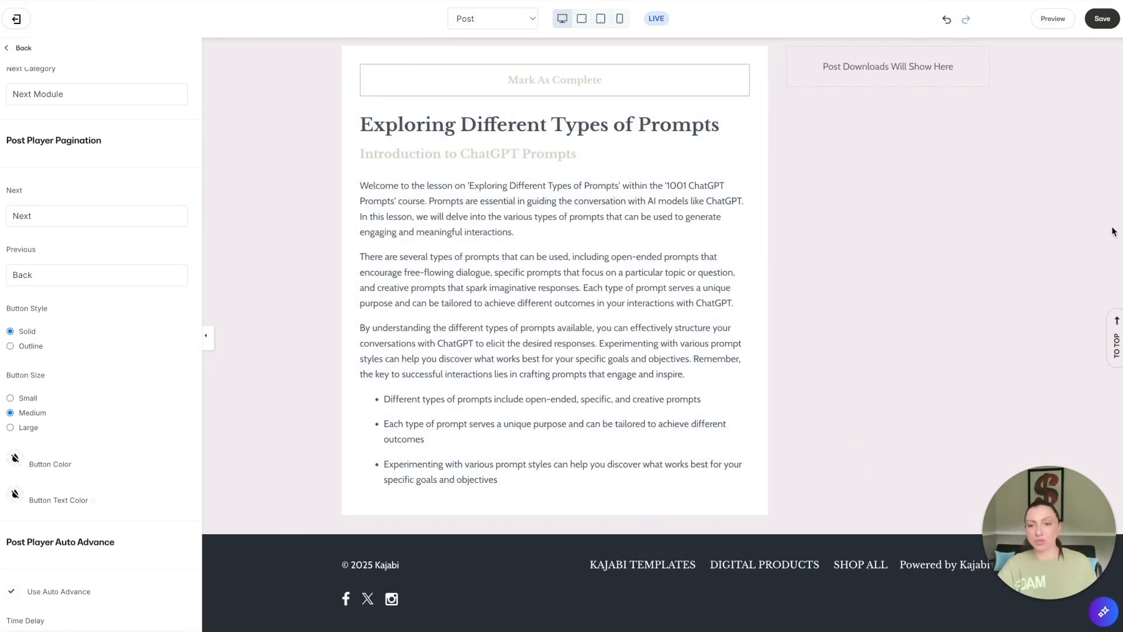
scroll(492, 561, up, 4)
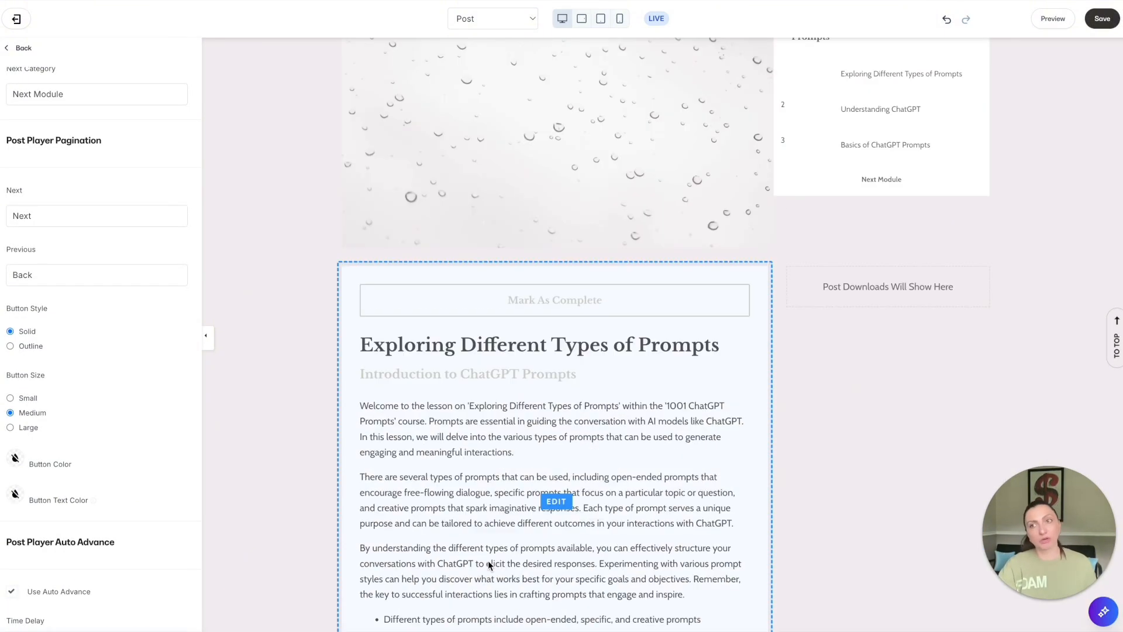
scroll(488, 561, up, 3)
click(1102, 18)
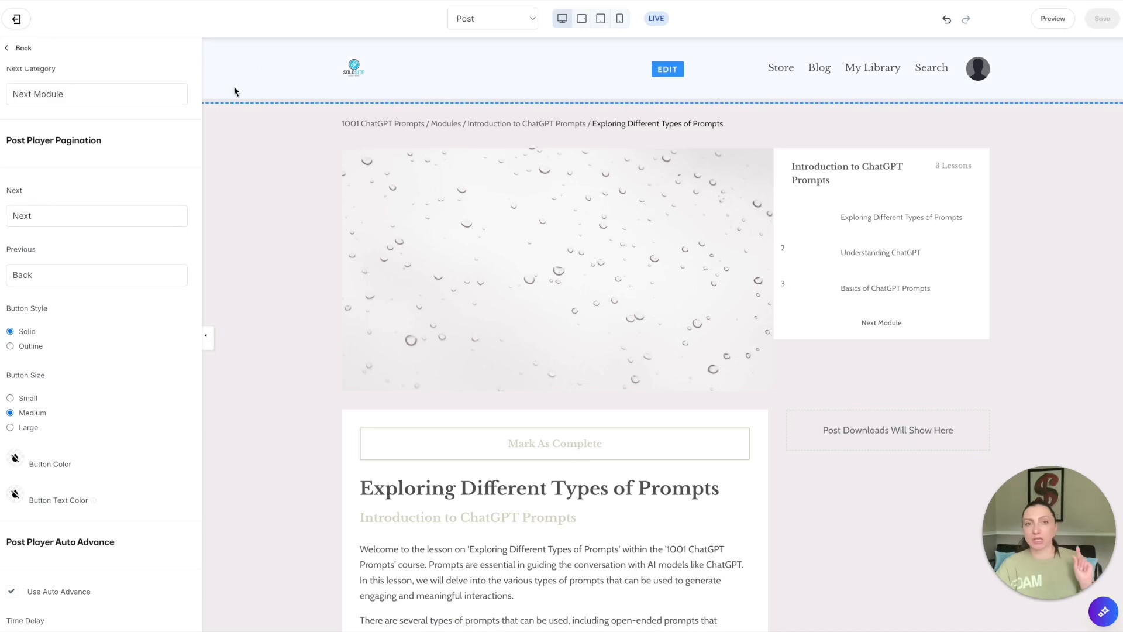
Set the lesson page footer's background color to a grayish pink (RGB 185, 170, 170)
scroll(496, 515, down, 6)
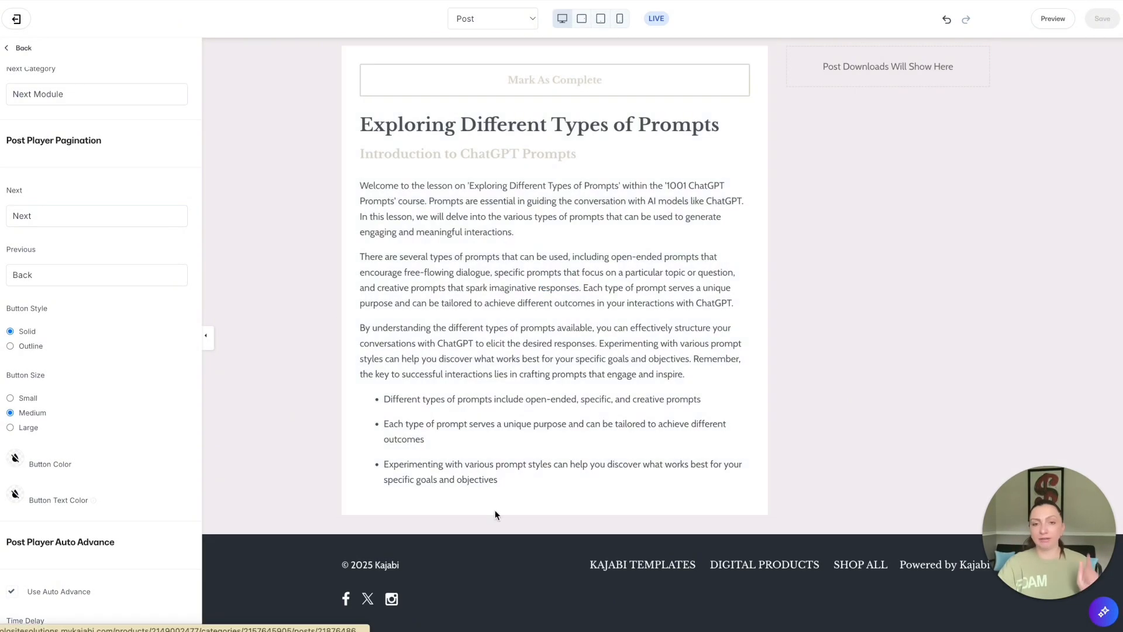
click(275, 609)
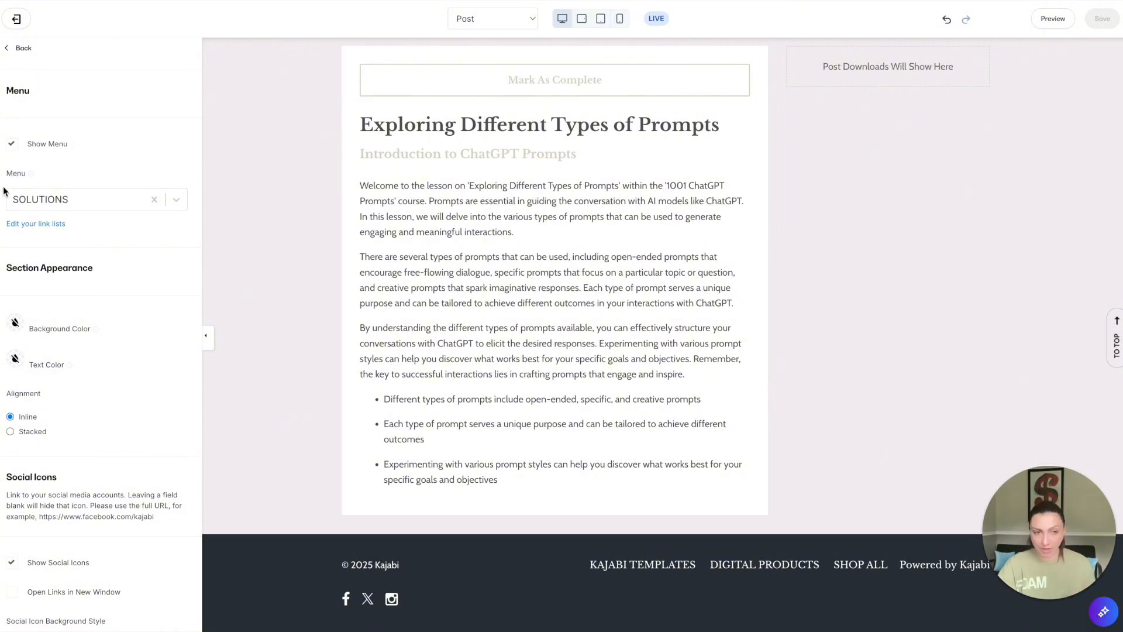
click(15, 322)
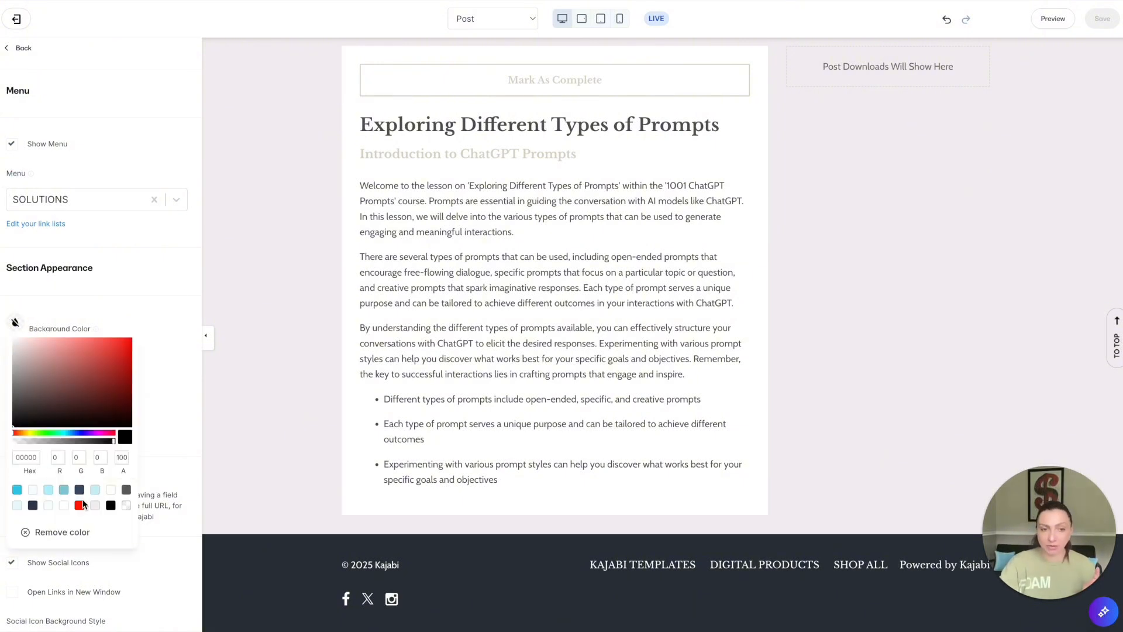
mouse_move(12, 379)
mouse_down()
mouse_move(12, 348)
mouse_move(16, 368)
mouse_up()
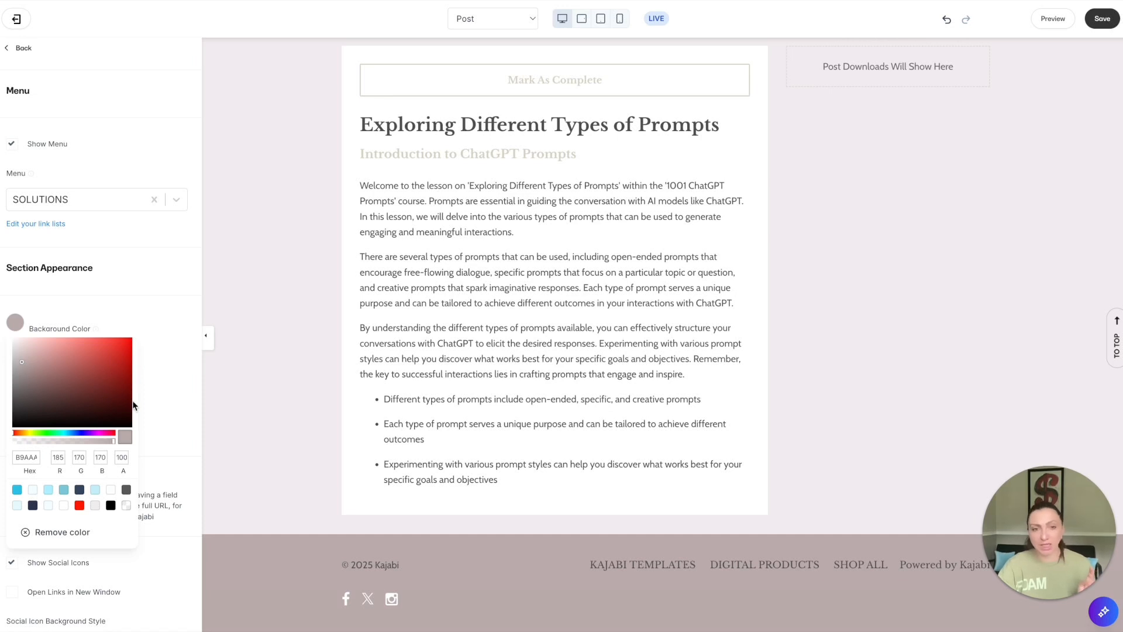
click(353, 564)
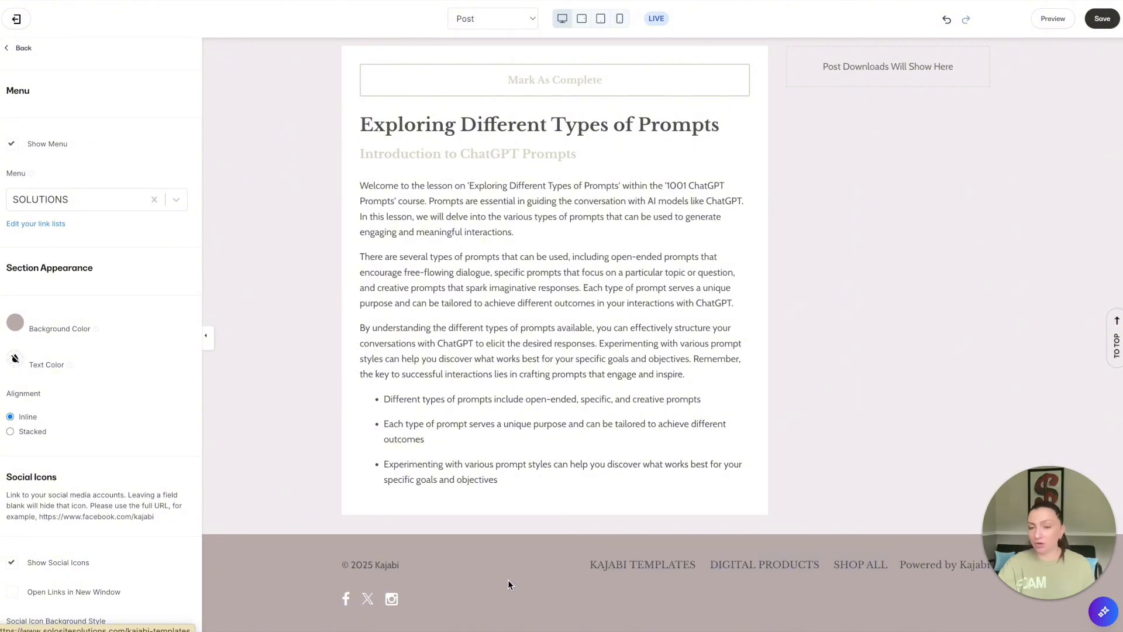
Look through the footer's social icon settings and set the footer's text color to black
scroll(111, 421, down, 12)
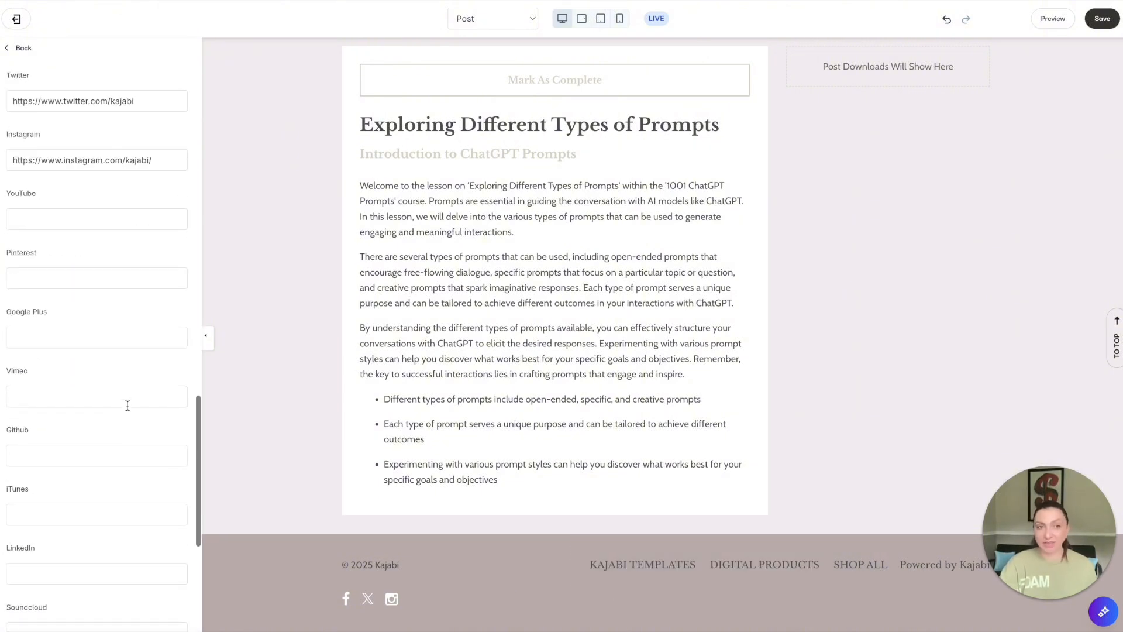
scroll(124, 401, up, 8)
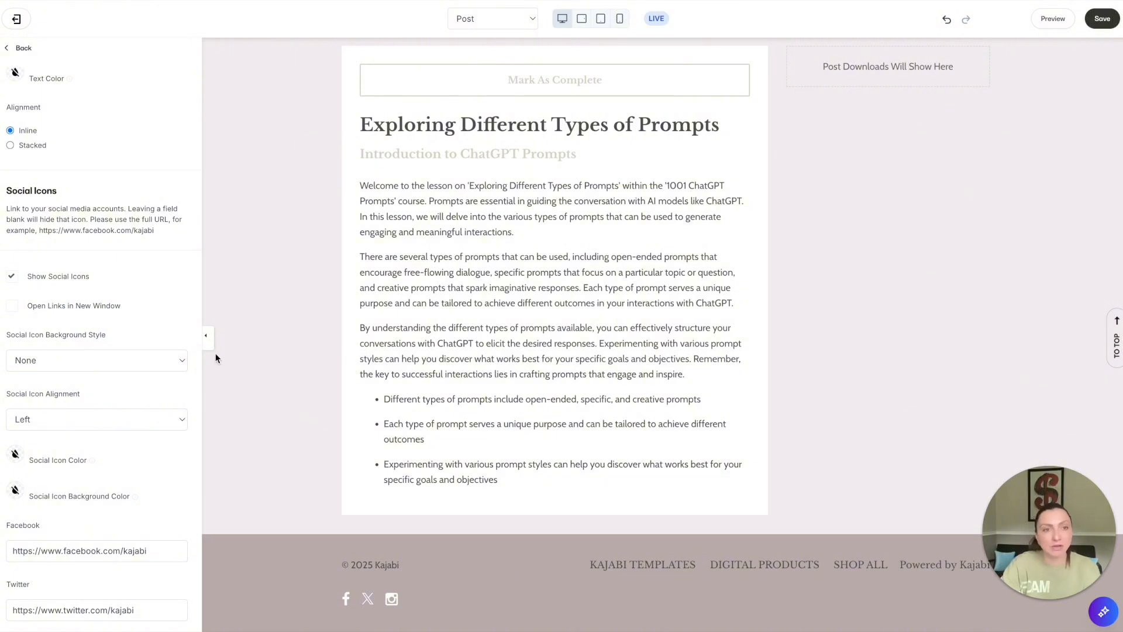
scroll(107, 344, up, 4)
scroll(107, 344, down, 3)
scroll(105, 346, up, 1)
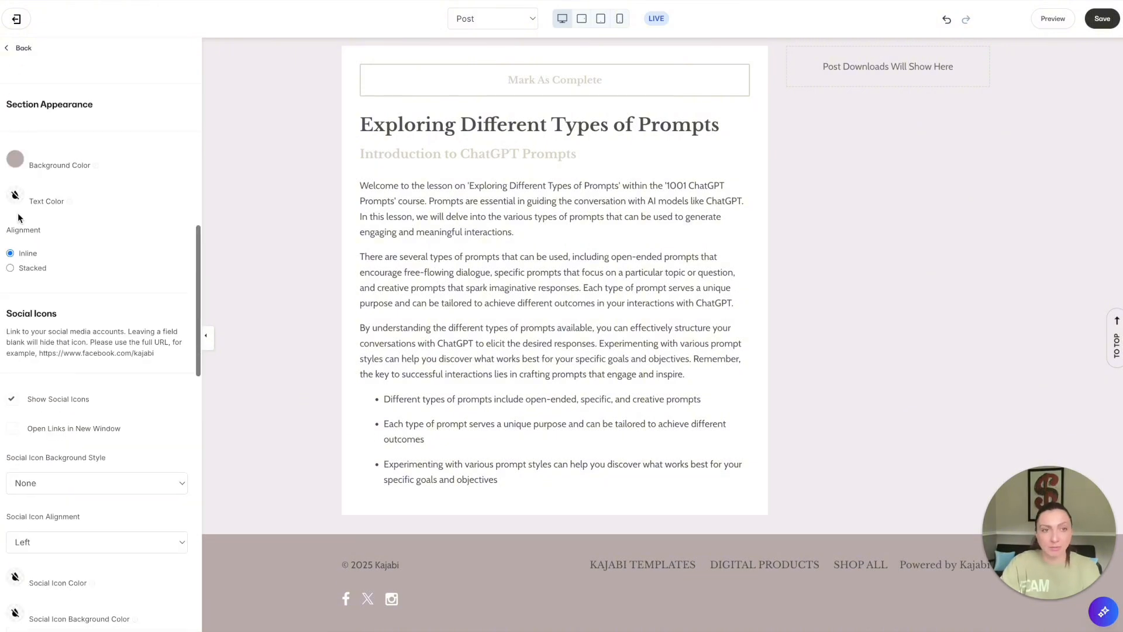
click(15, 195)
click(111, 377)
click(166, 303)
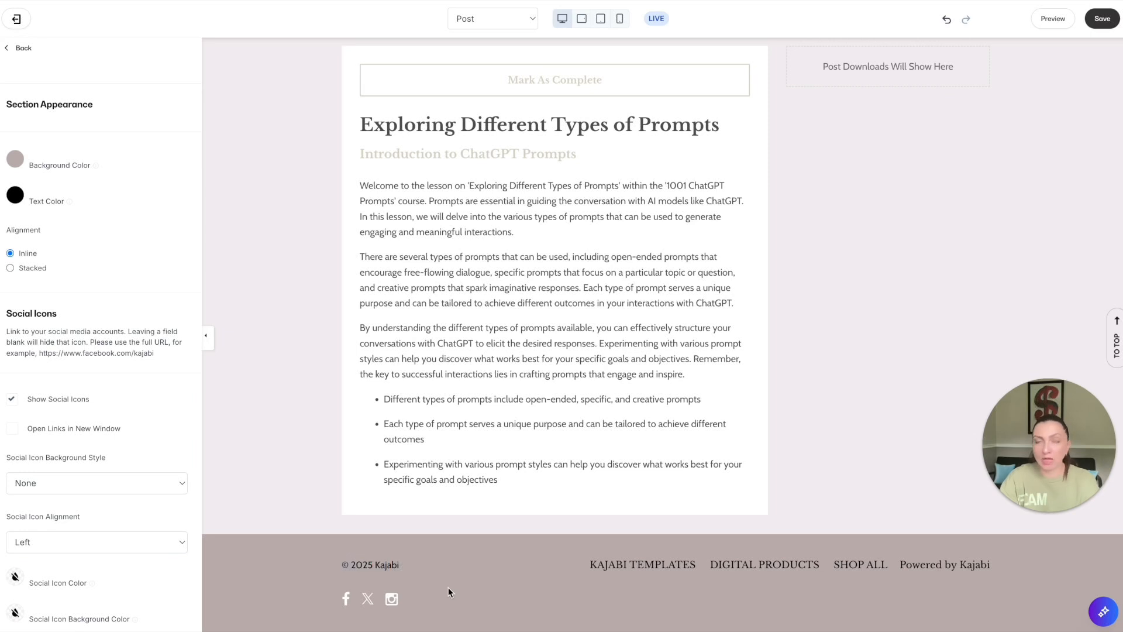
Hide the footer's social icons and menu, and set the footer alignment to Stacked
click(16, 402)
scroll(88, 515, down, 4)
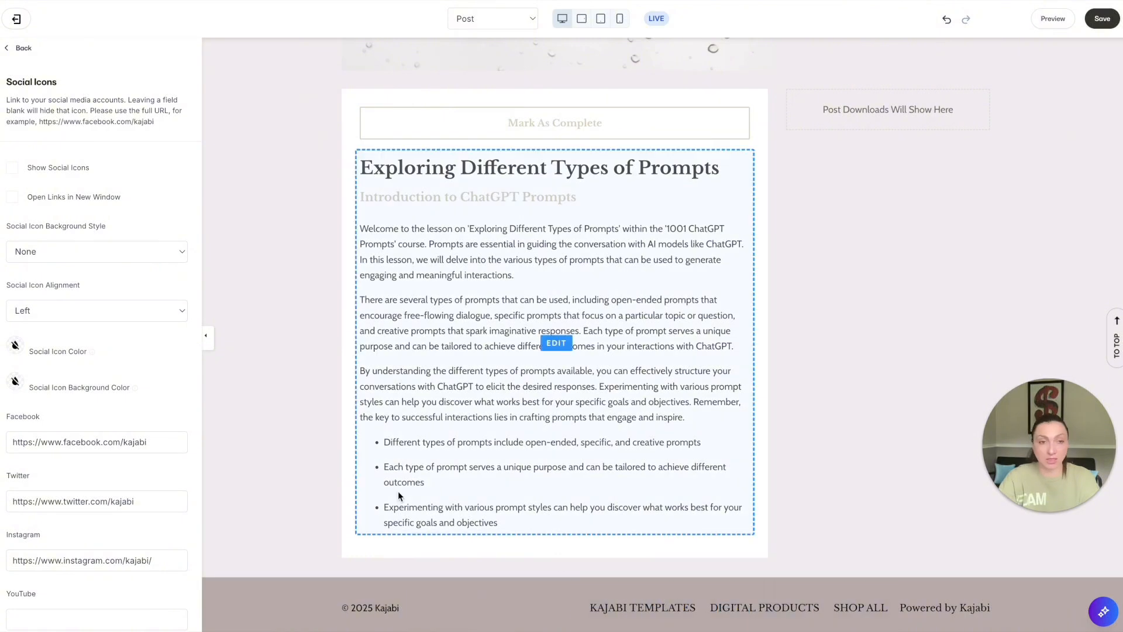
scroll(110, 388, up, 8)
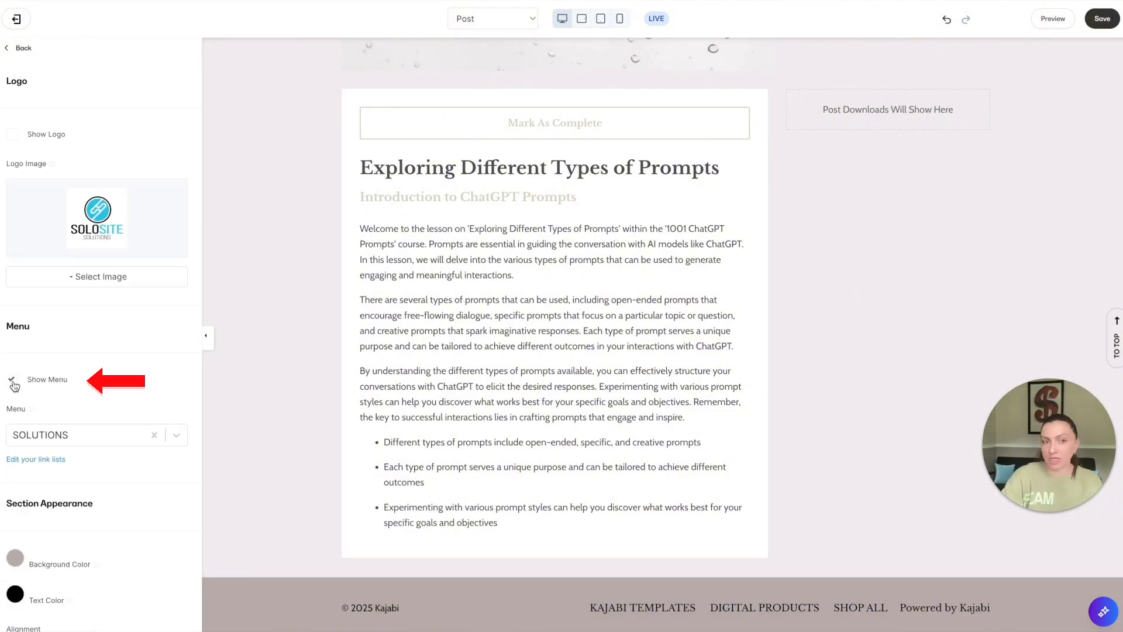
click(12, 381)
scroll(37, 421, down, 3)
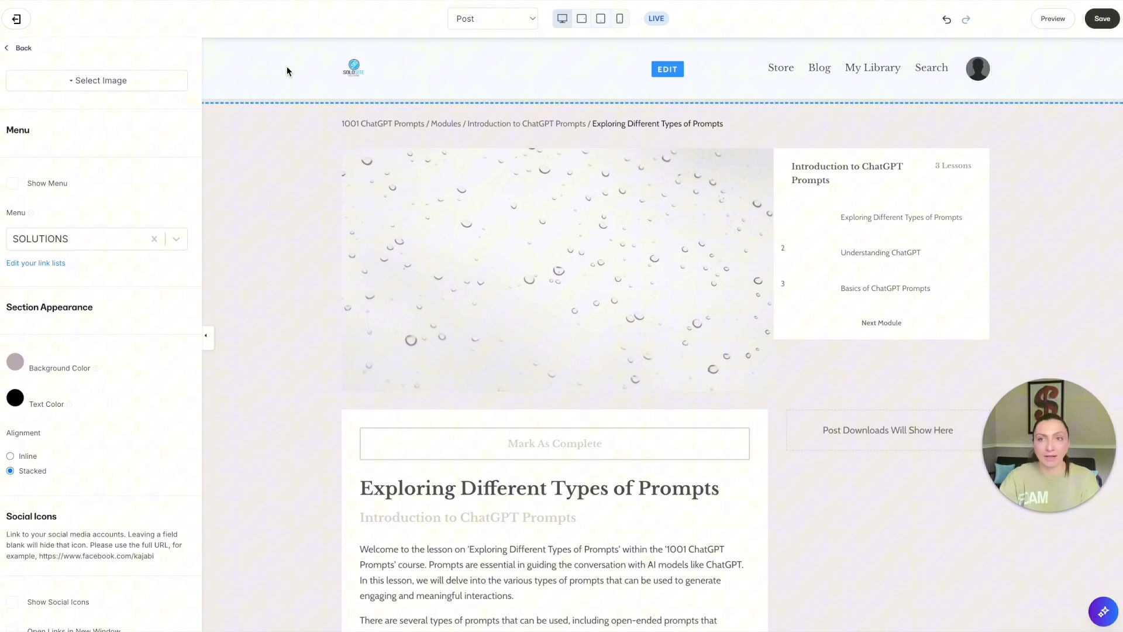
Open the lesson page header's settings and clear its PREMIER logo text
click(550, 80)
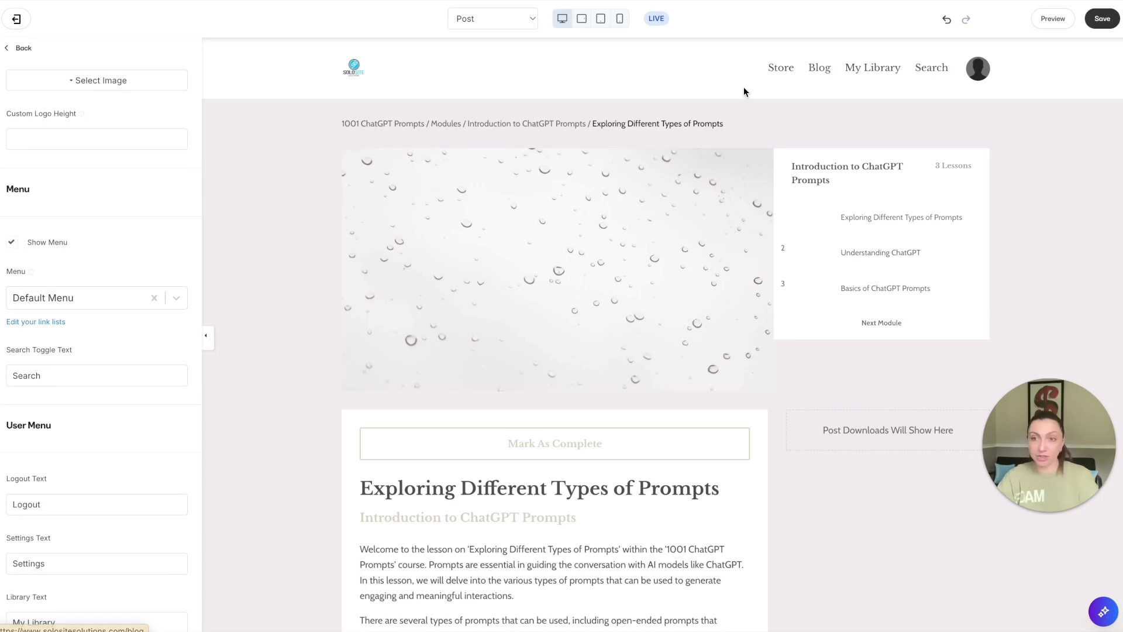
scroll(174, 250, up, 7)
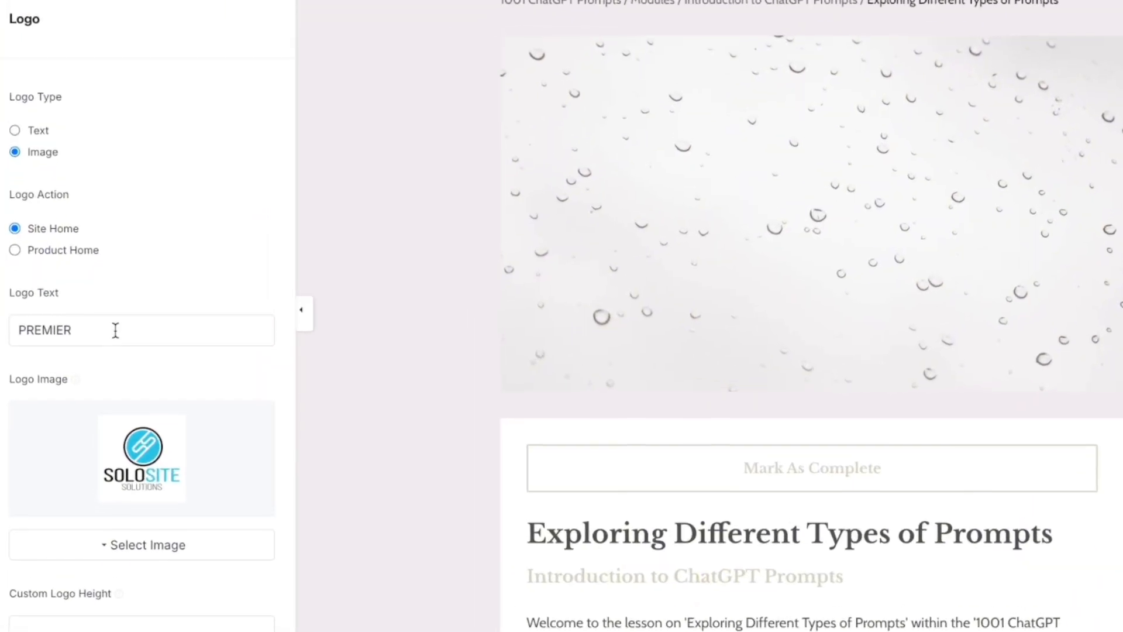
double_click(102, 330)
key(BackSpace)
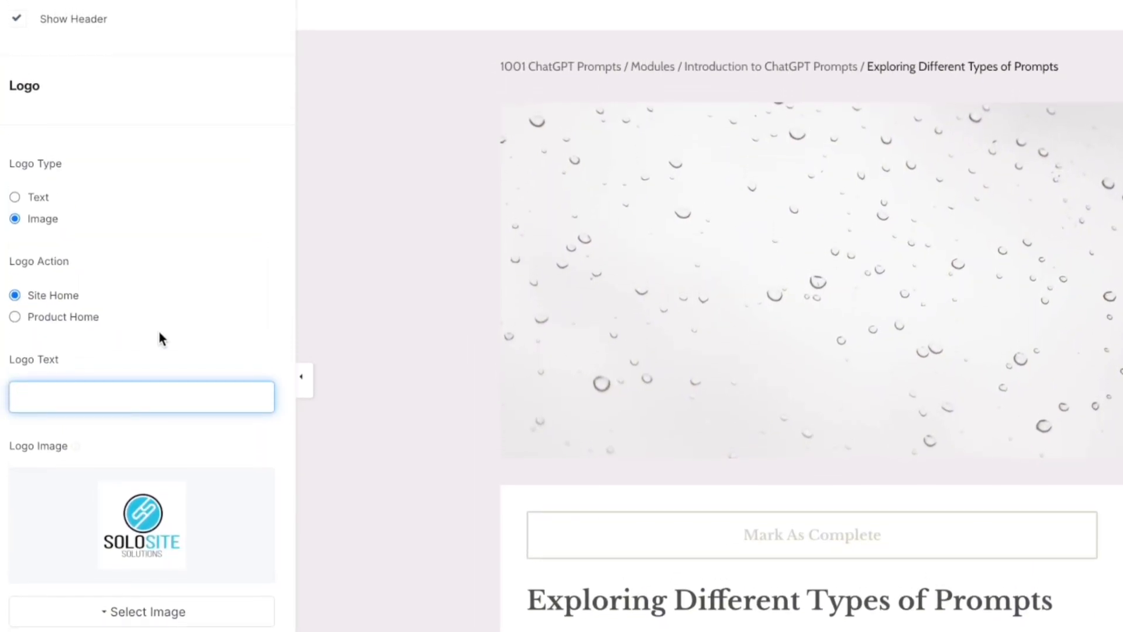
Try hiding the header's menu and turn it back on
scroll(155, 328, down, 8)
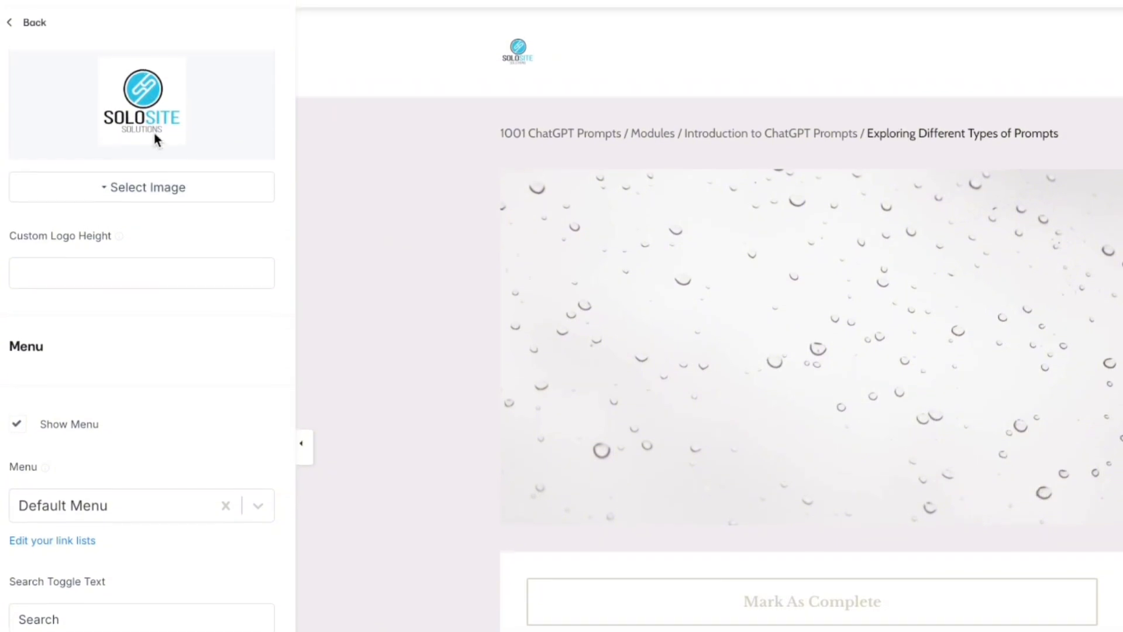
scroll(149, 409, down, 3)
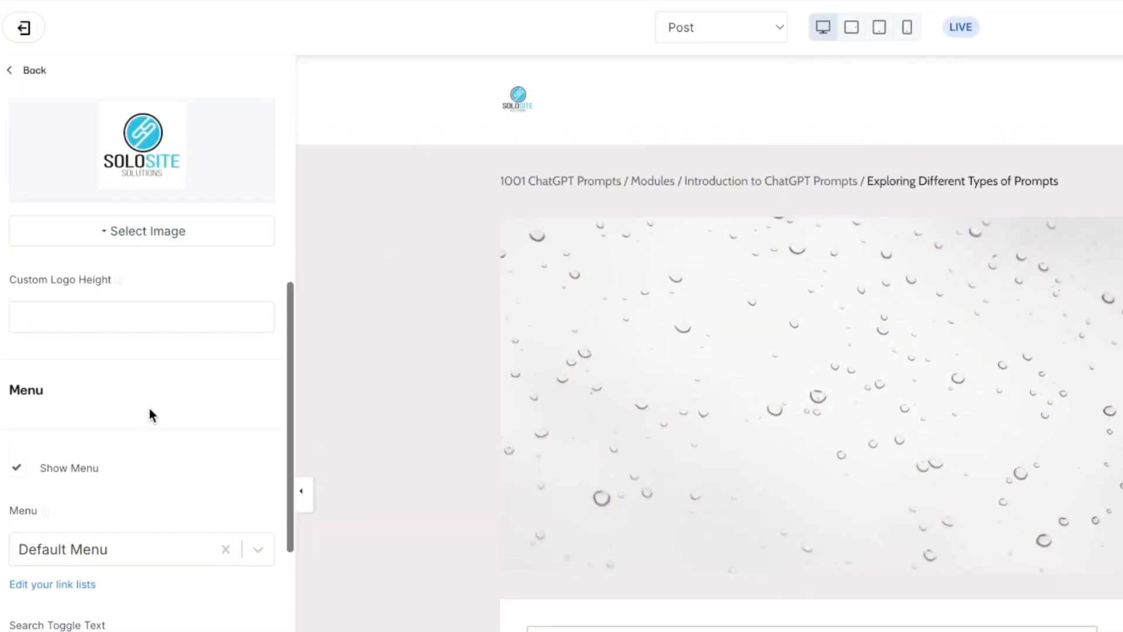
click(20, 290)
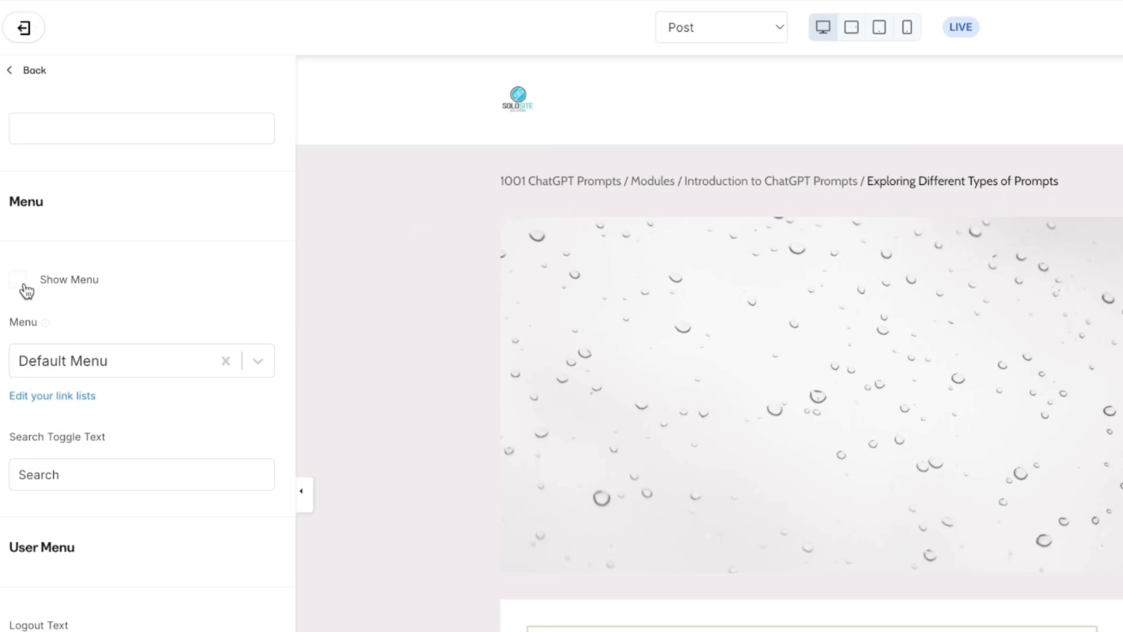
click(26, 289)
Open the link lists for editing and create a new navigation menu titled "Course Menu"
click(74, 398)
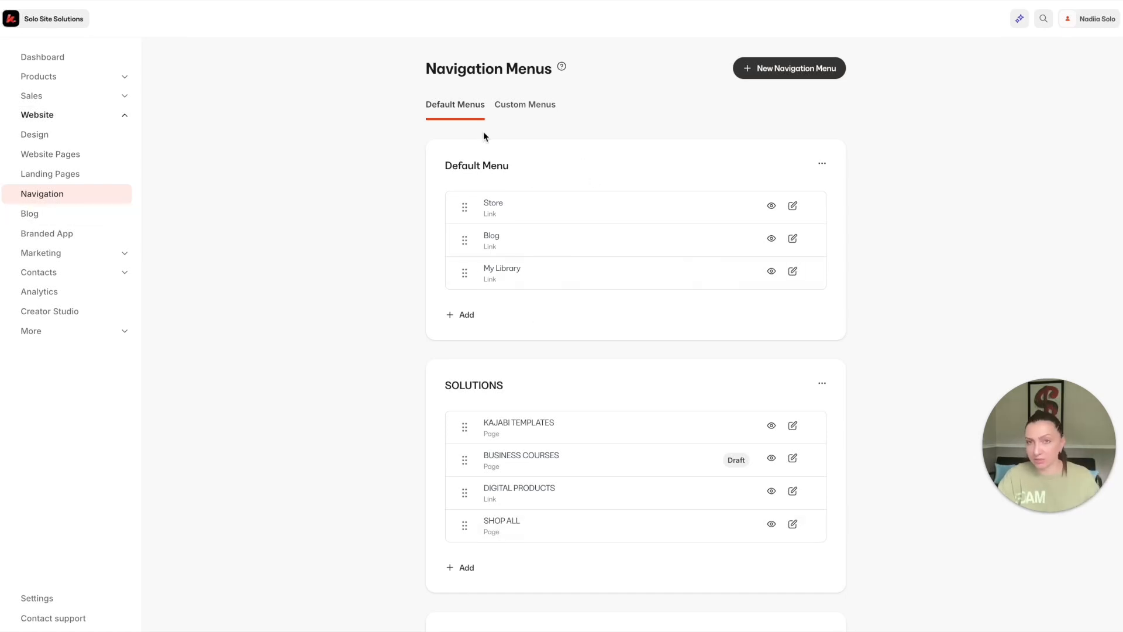
click(819, 71)
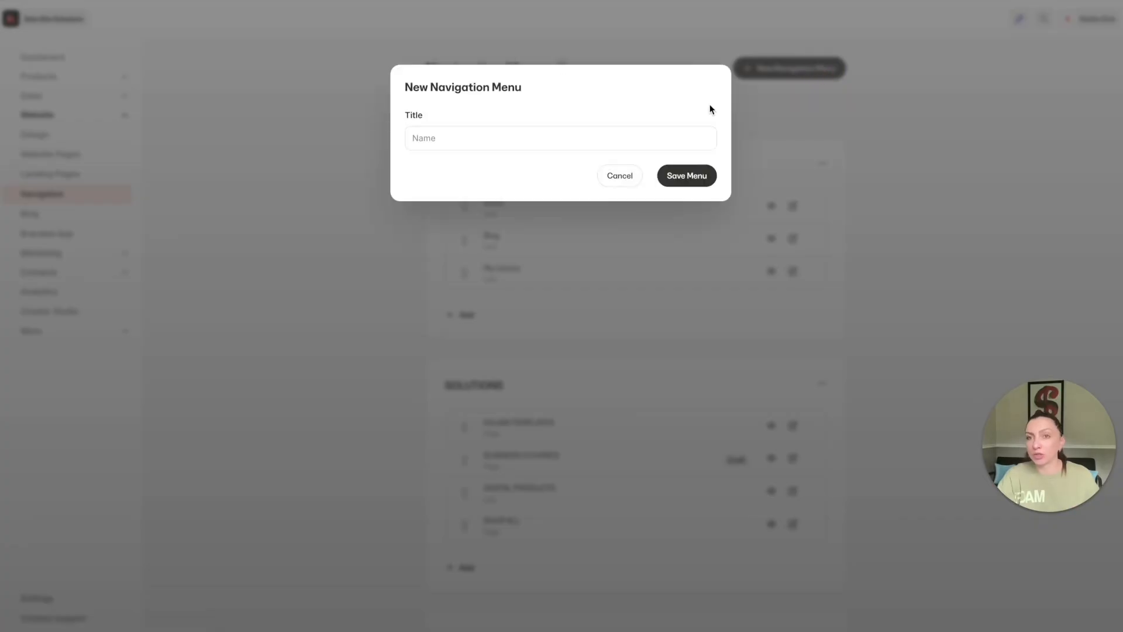
click(977, 79)
click(831, 73)
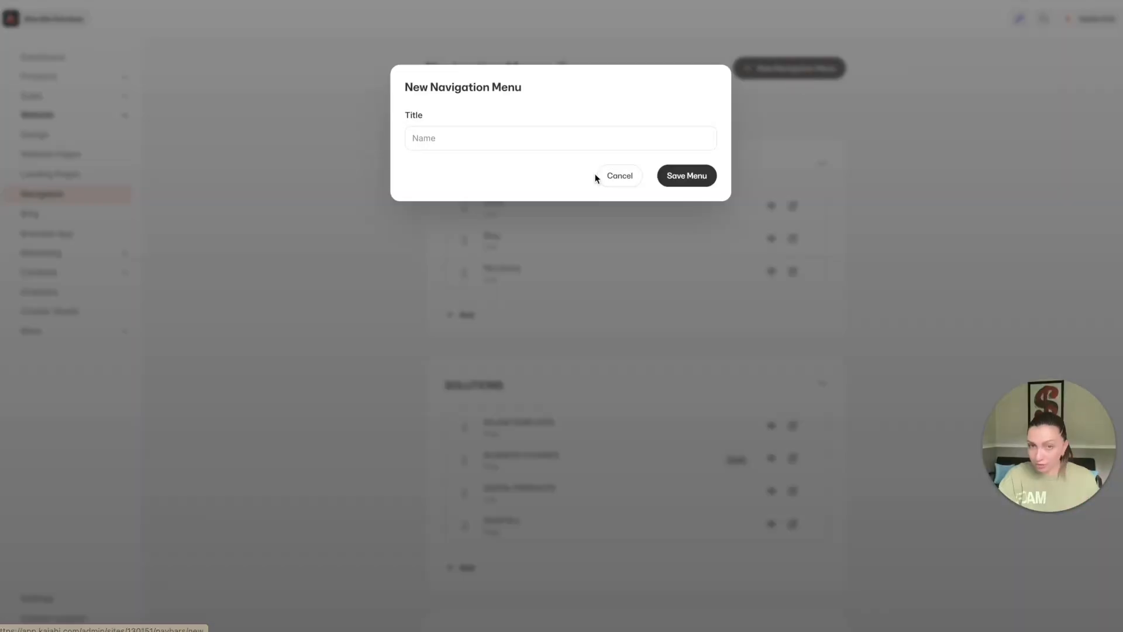
click(489, 144)
text(Course Menu)
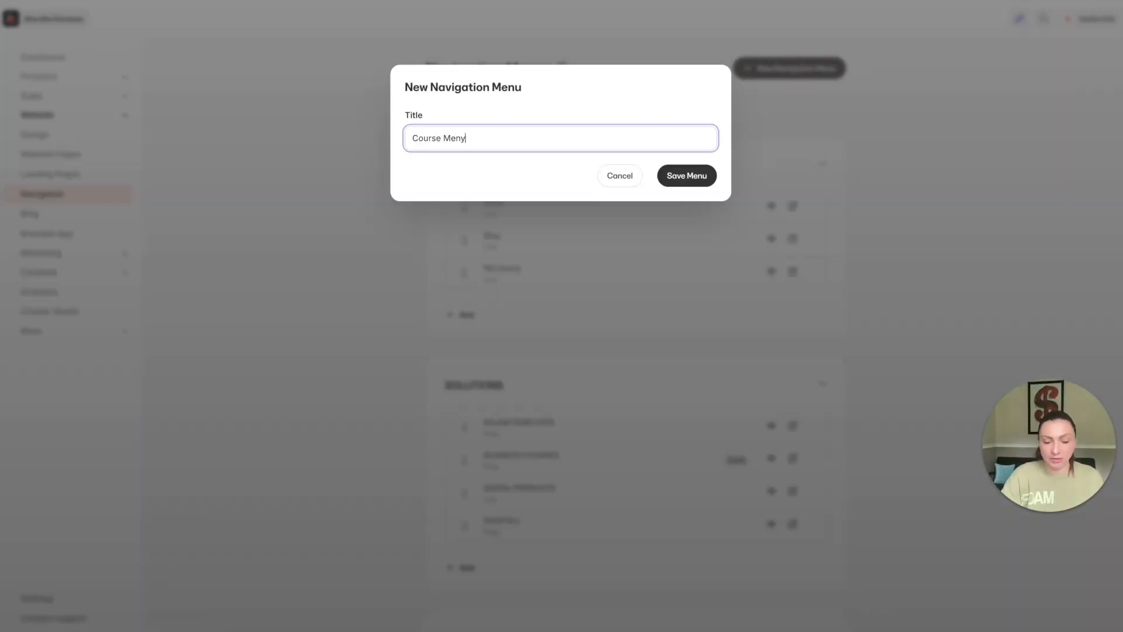
click(673, 175)
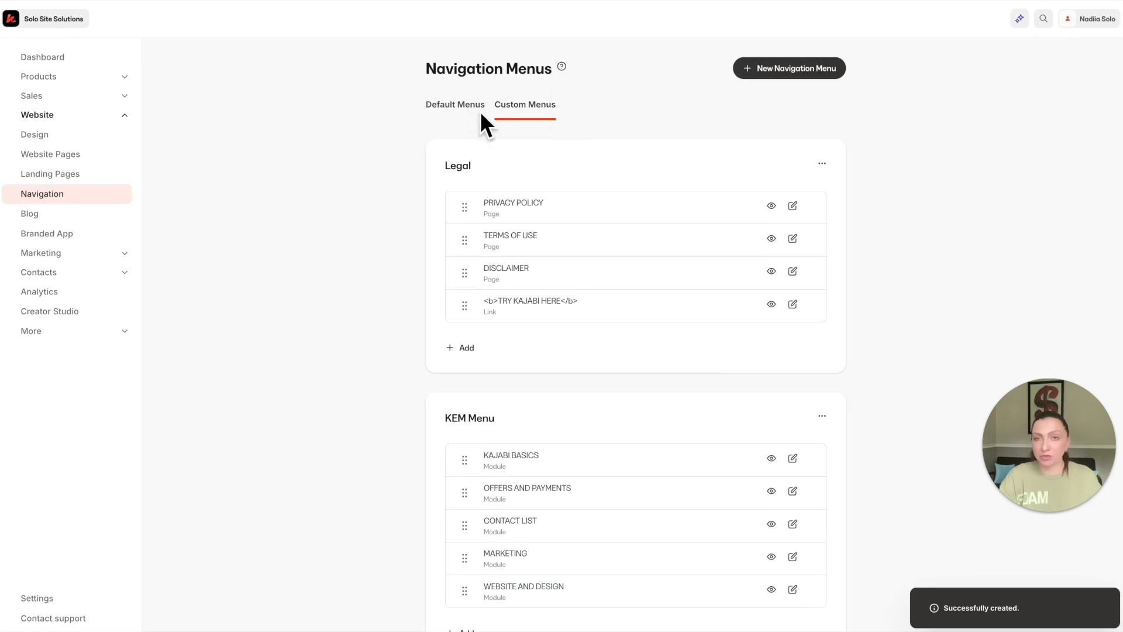
Add a link titled "Shop more products" with the path /shop to the Course Menu
scroll(588, 114, down, 15)
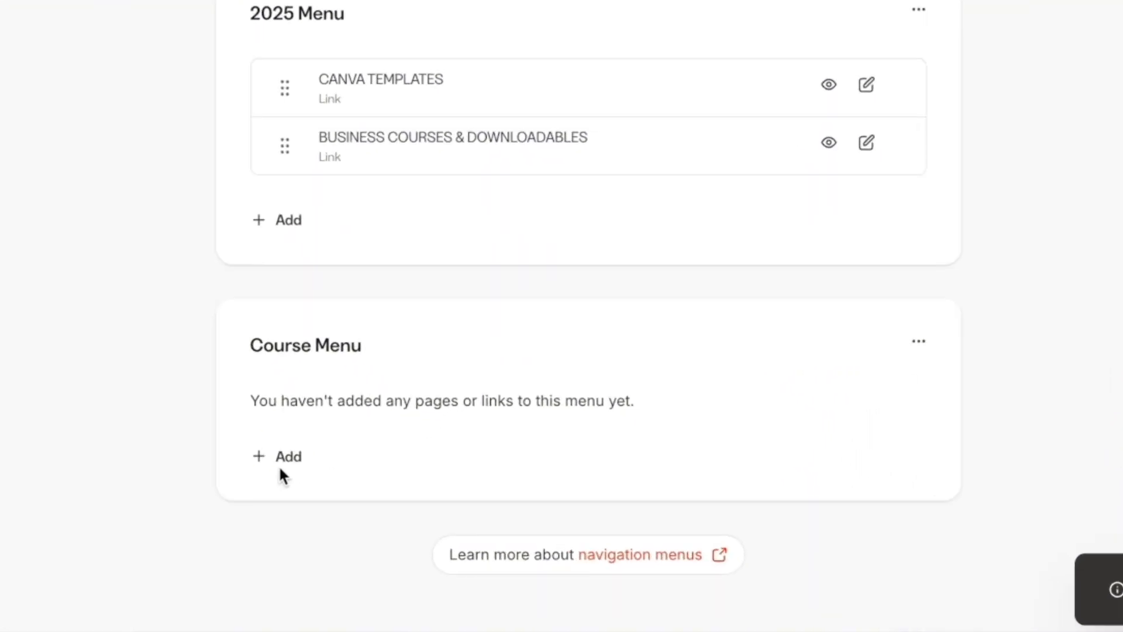
click(463, 500)
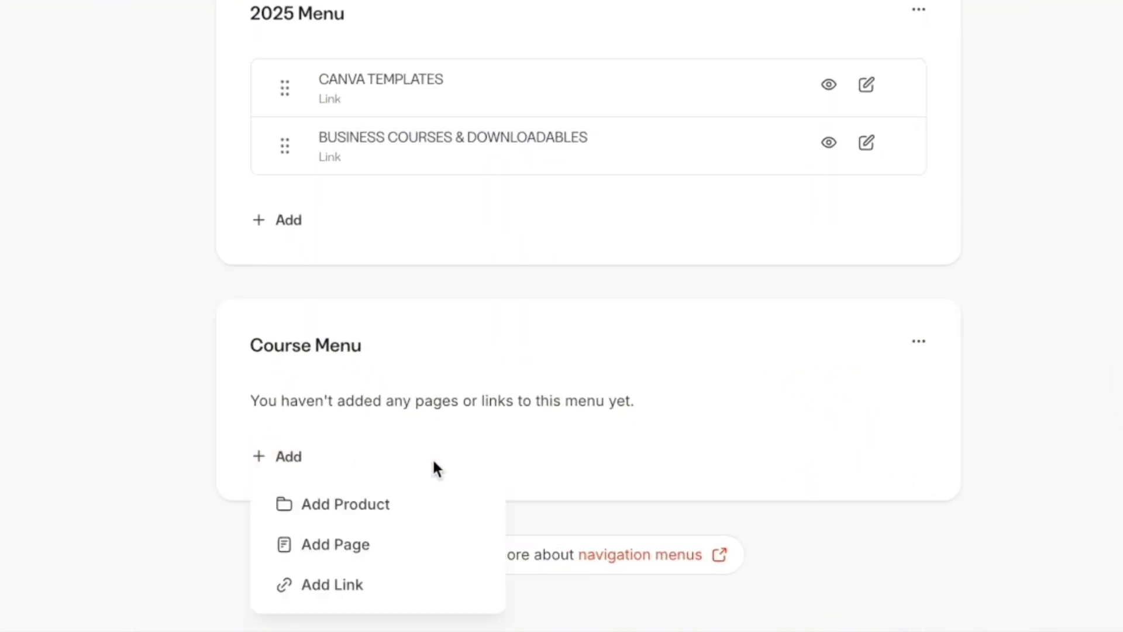
click(348, 597)
text(My)
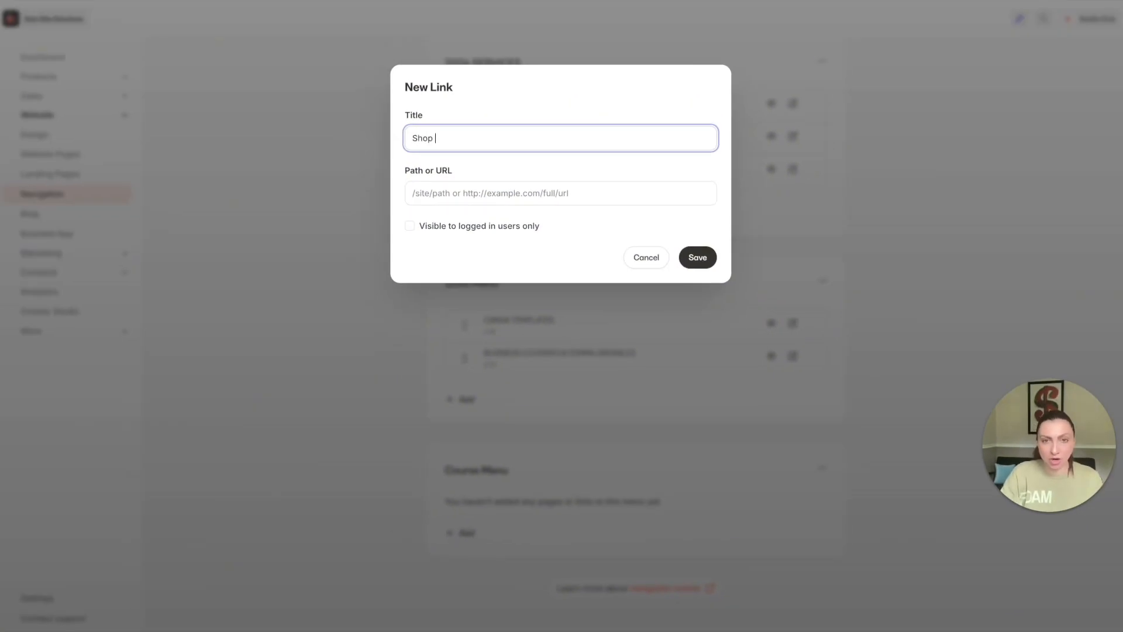
text(op more products)
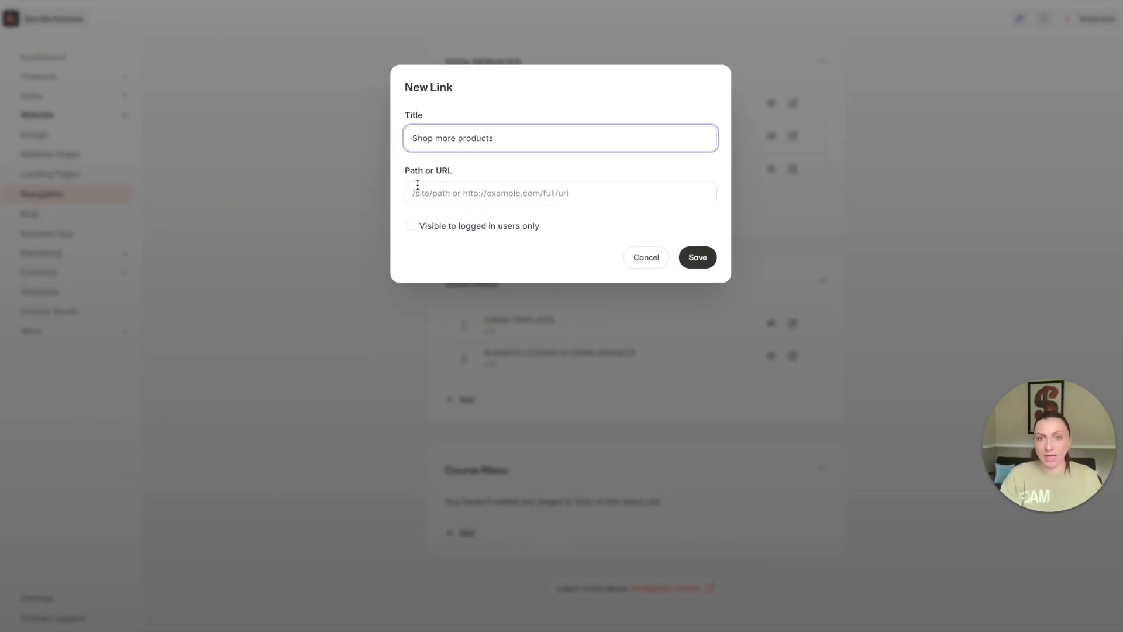
click(434, 201)
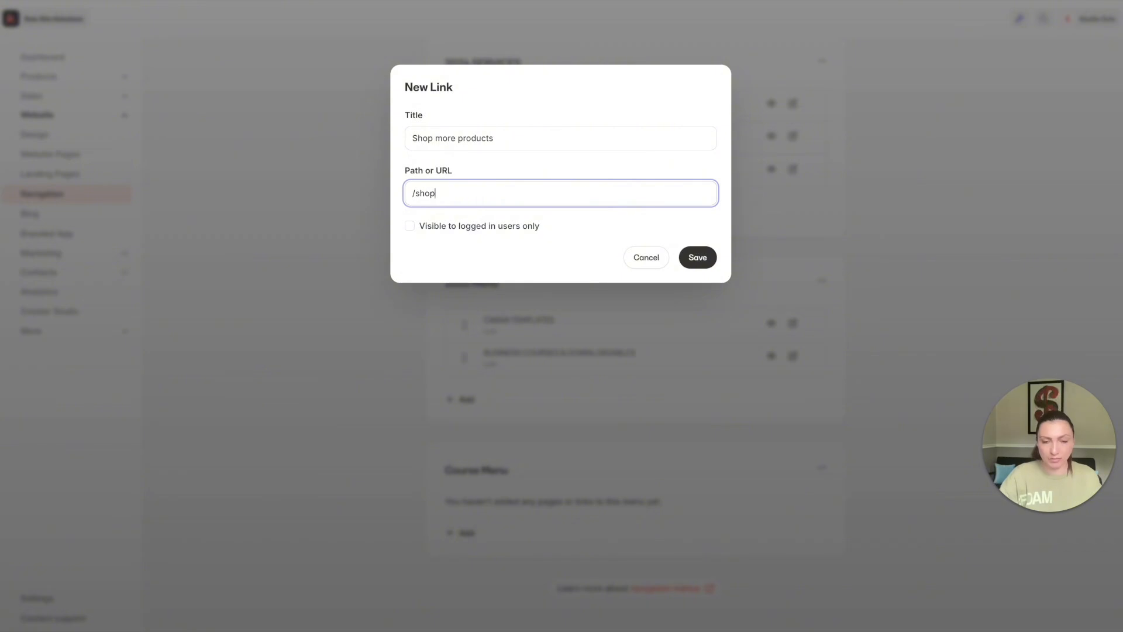
click(693, 262)
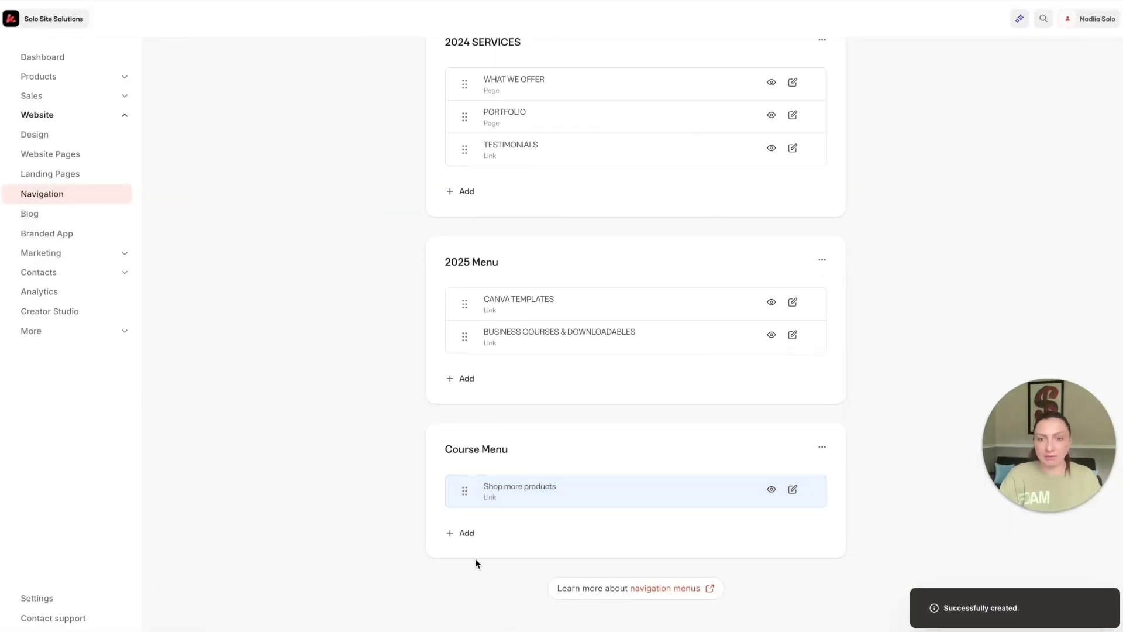
Add a link titled "Book a call" with the path /call to the Course Menu
click(467, 534)
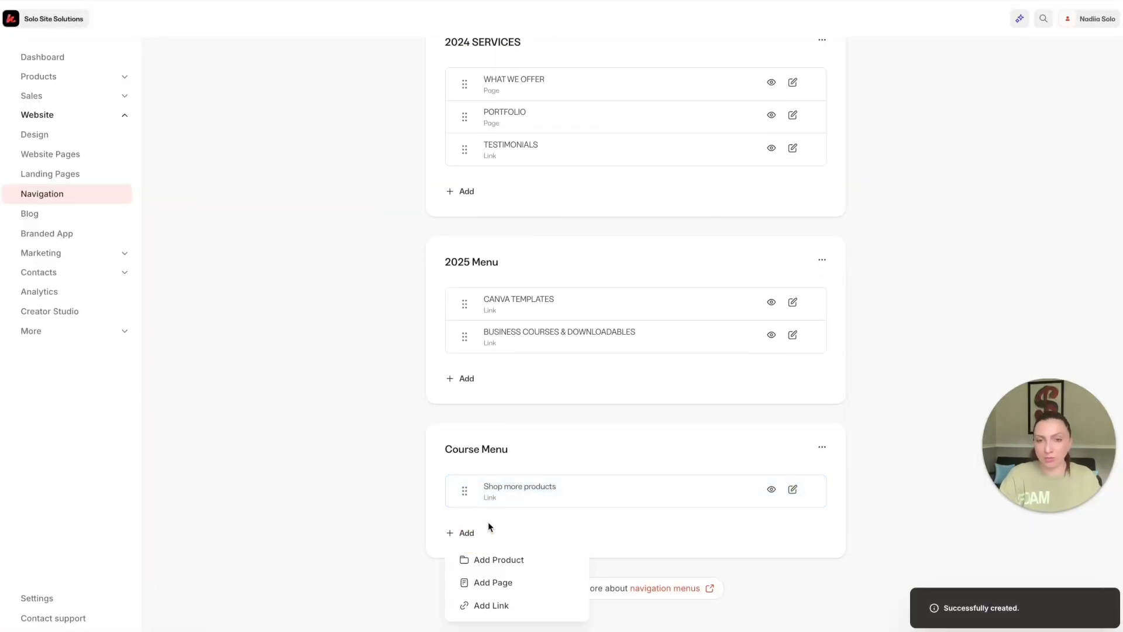
click(492, 604)
click(457, 144)
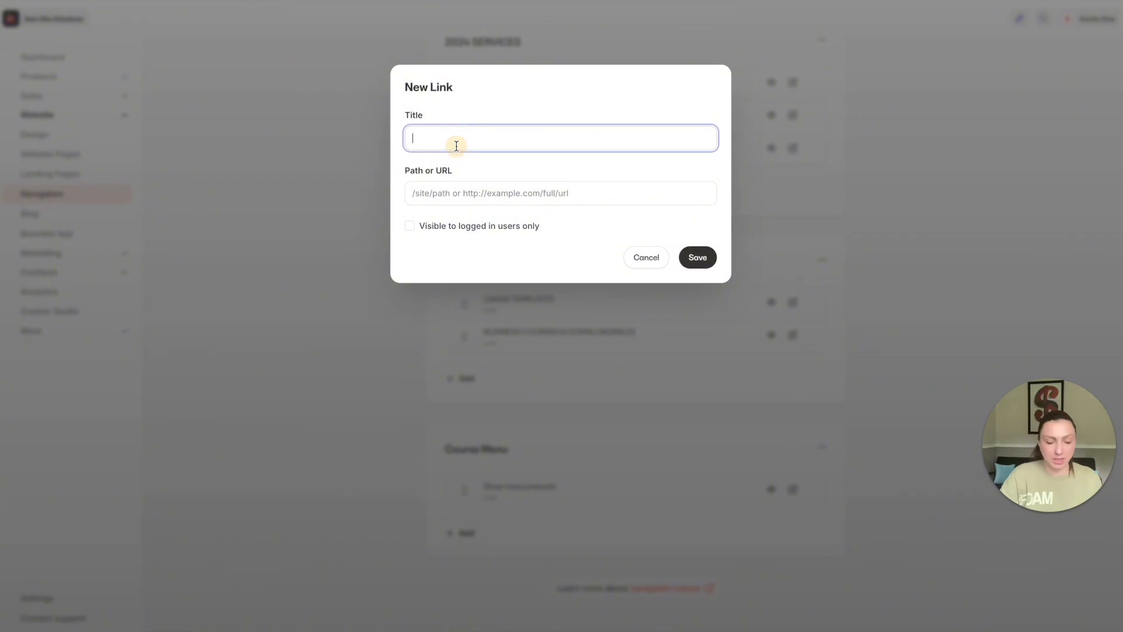
text(Book a call)
click(454, 193)
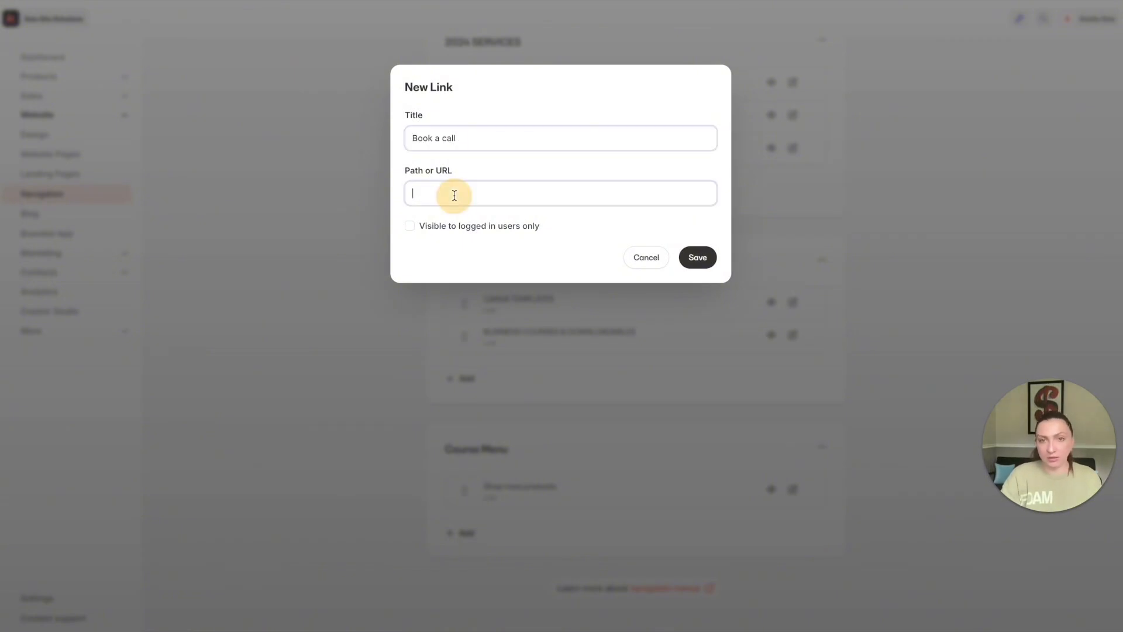
text(/call)
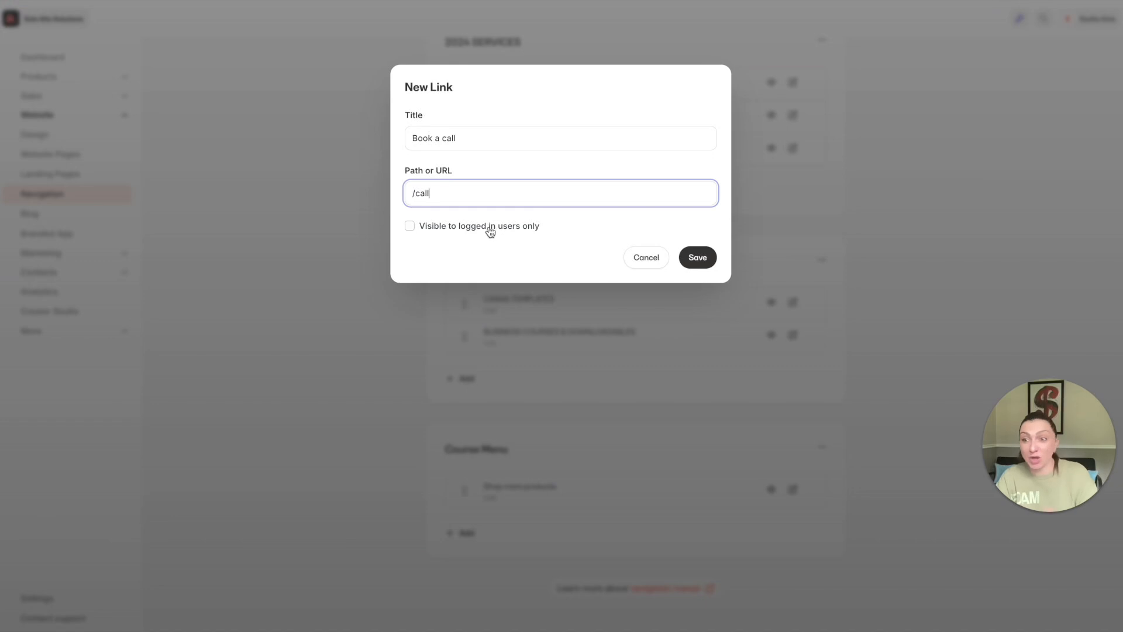
click(698, 259)
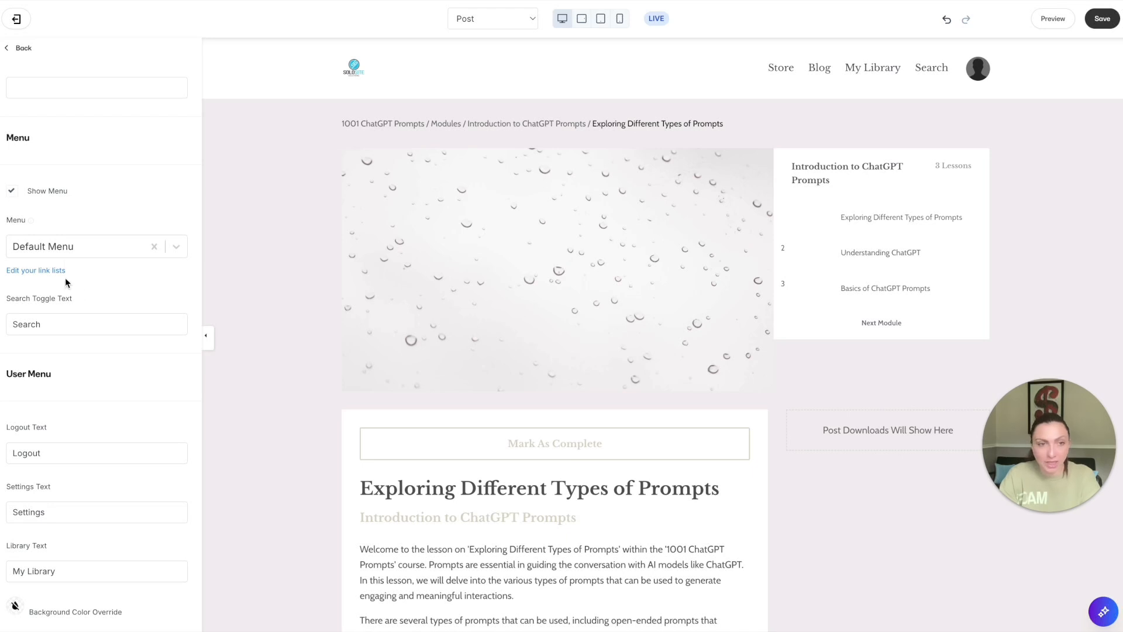
Assign the Course Menu to the header and save the template changes
click(65, 247)
scroll(69, 370, down, 5)
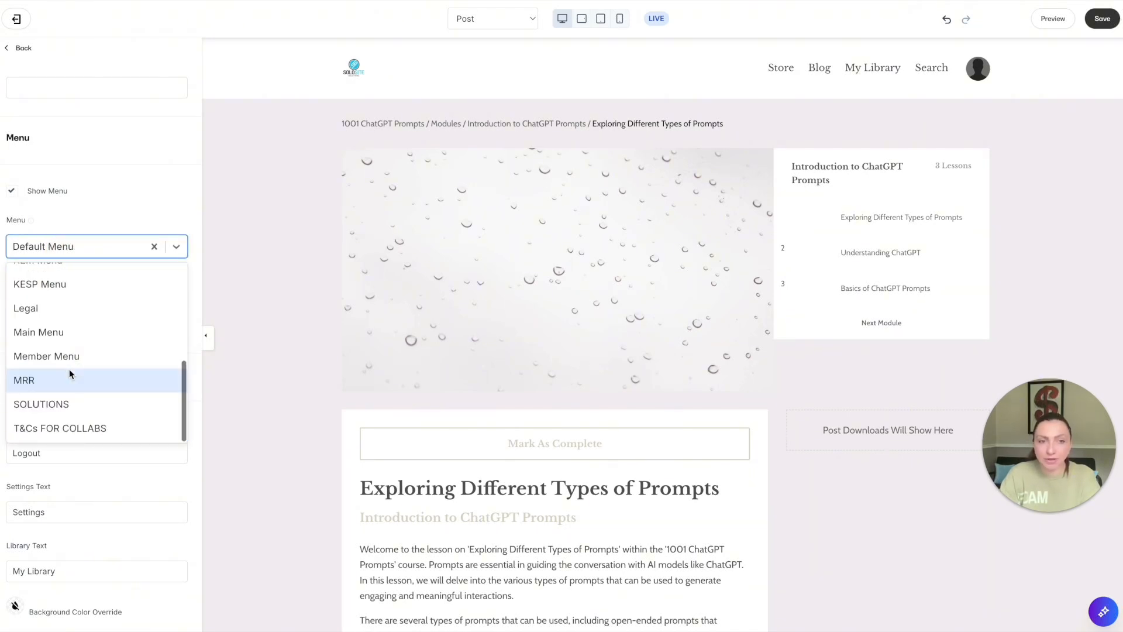
scroll(65, 364, up, 6)
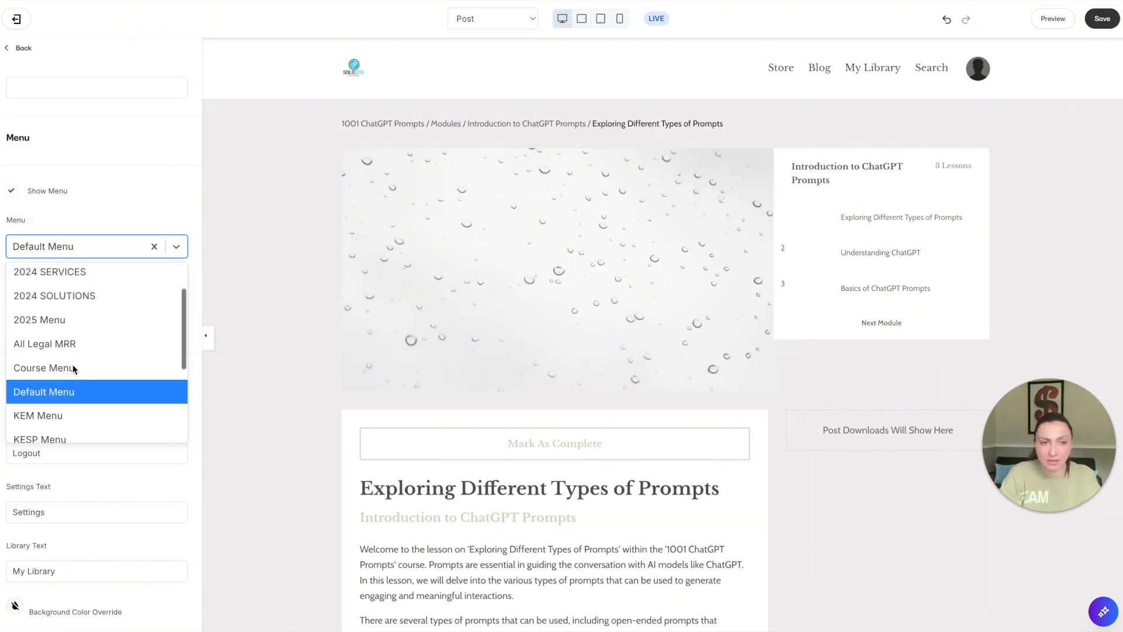
scroll(68, 405, down, 2)
click(70, 338)
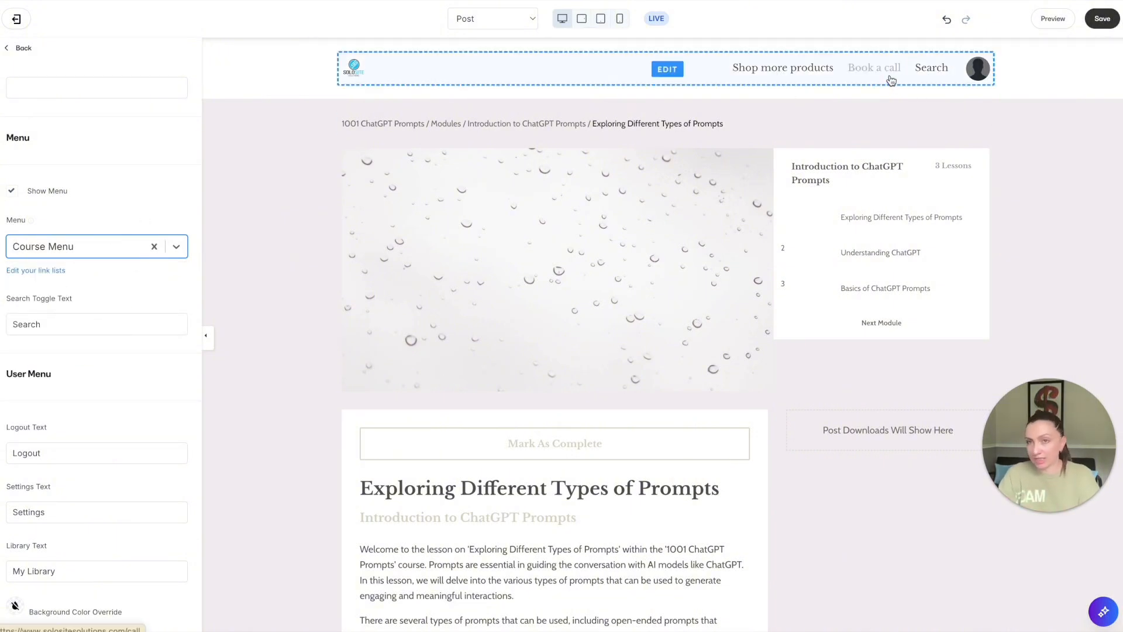
click(1101, 20)
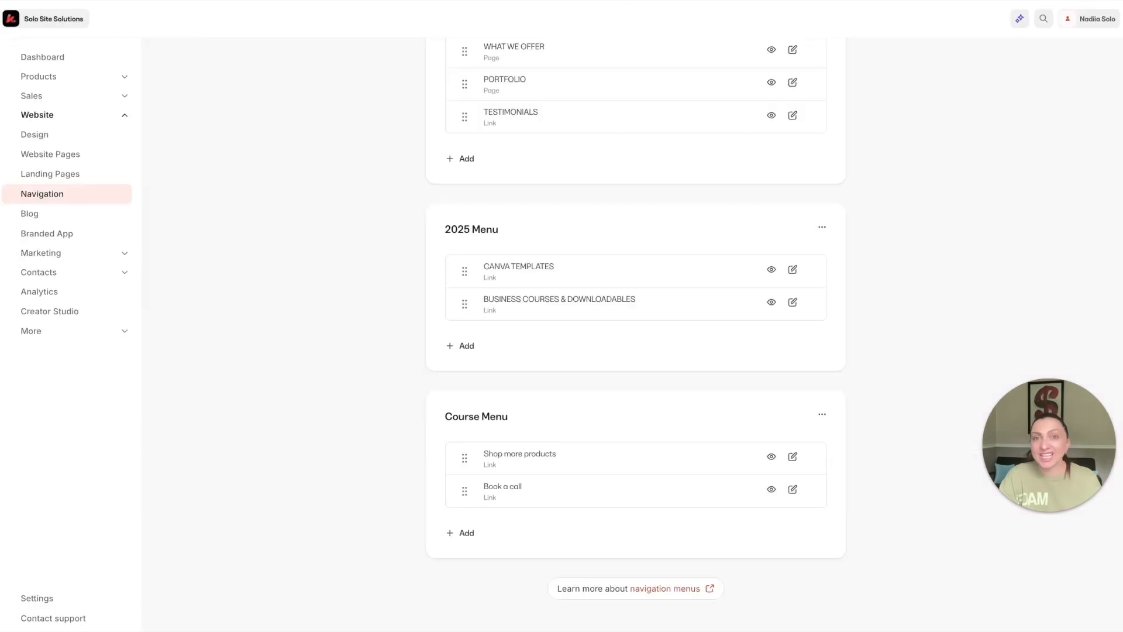
scroll(819, 88, down, 1)
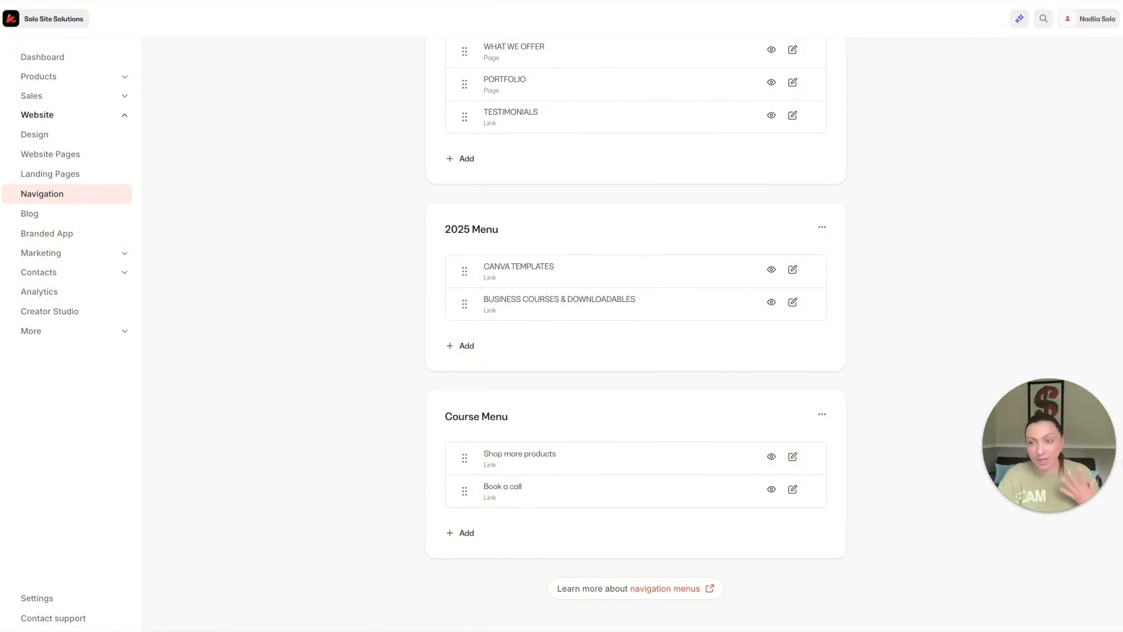
drag(1084, 458, 1080, 530)
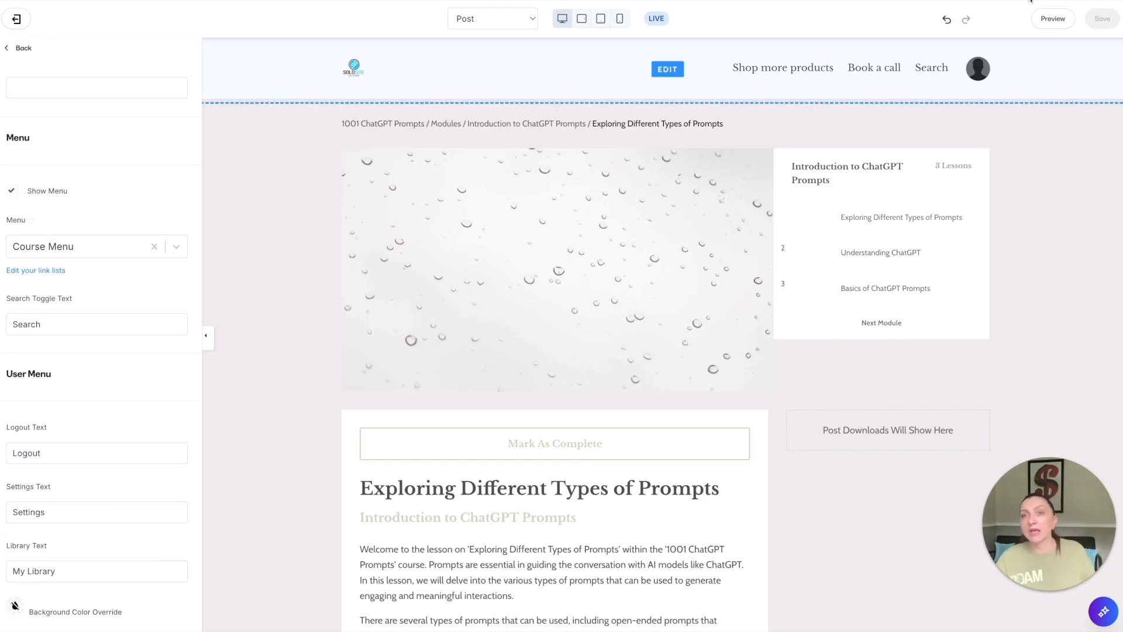
scroll(1043, 201, down, 2)
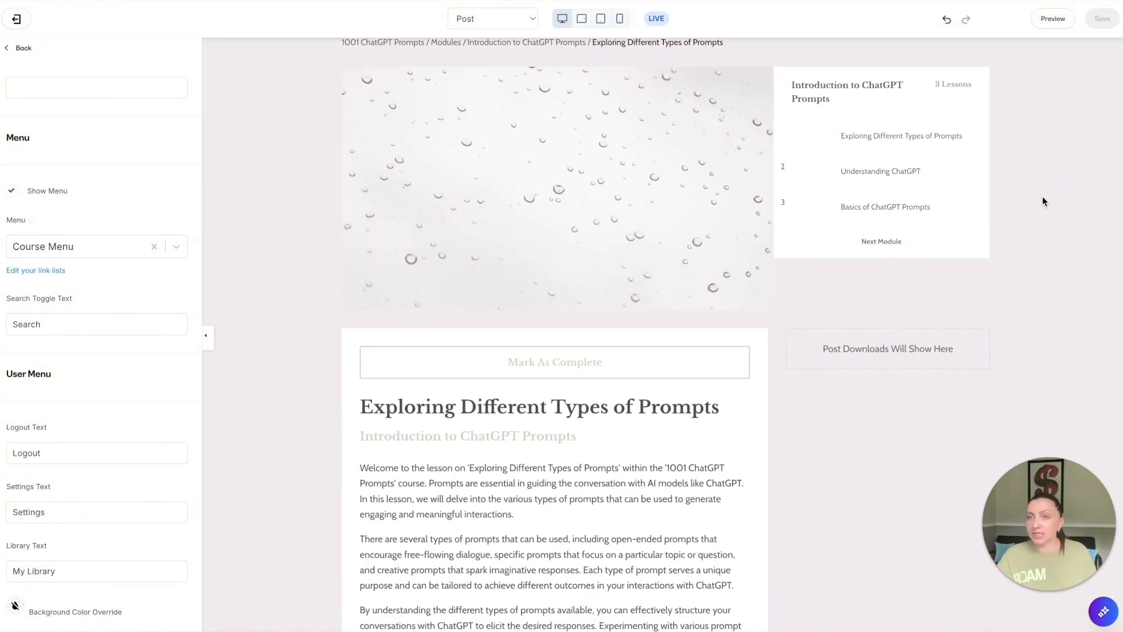
scroll(1043, 201, up, 2)
scroll(1044, 200, down, 5)
scroll(1044, 200, down, 2)
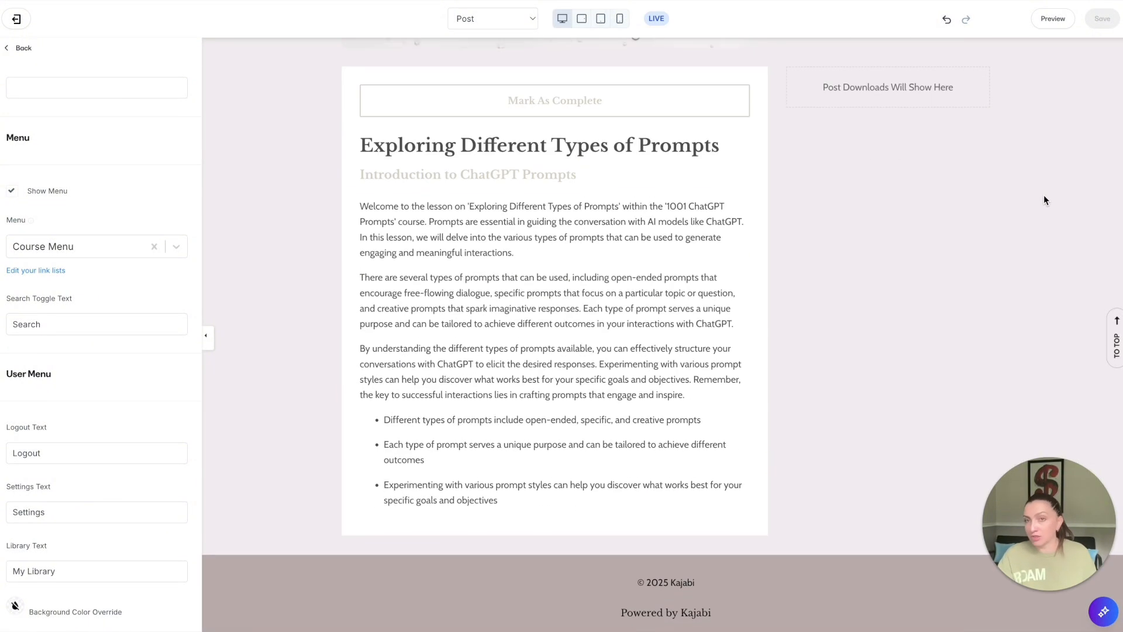
scroll(1045, 200, up, 6)
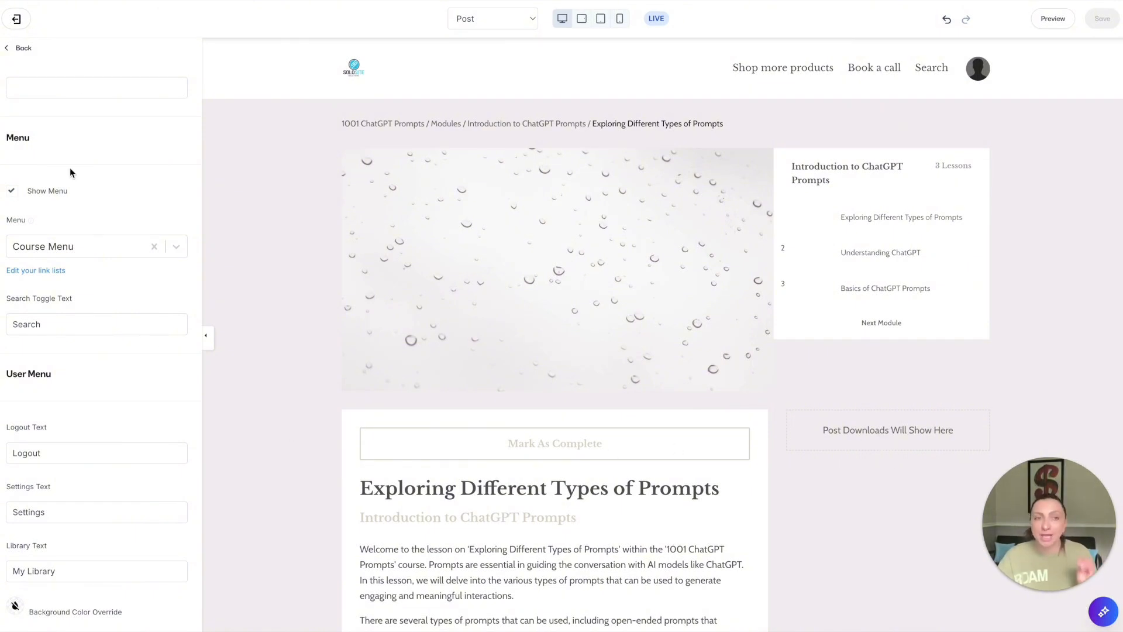
Examine the Post Body section's settings and the content blocks that can be added to it
scroll(68, 129, up, 10)
click(23, 51)
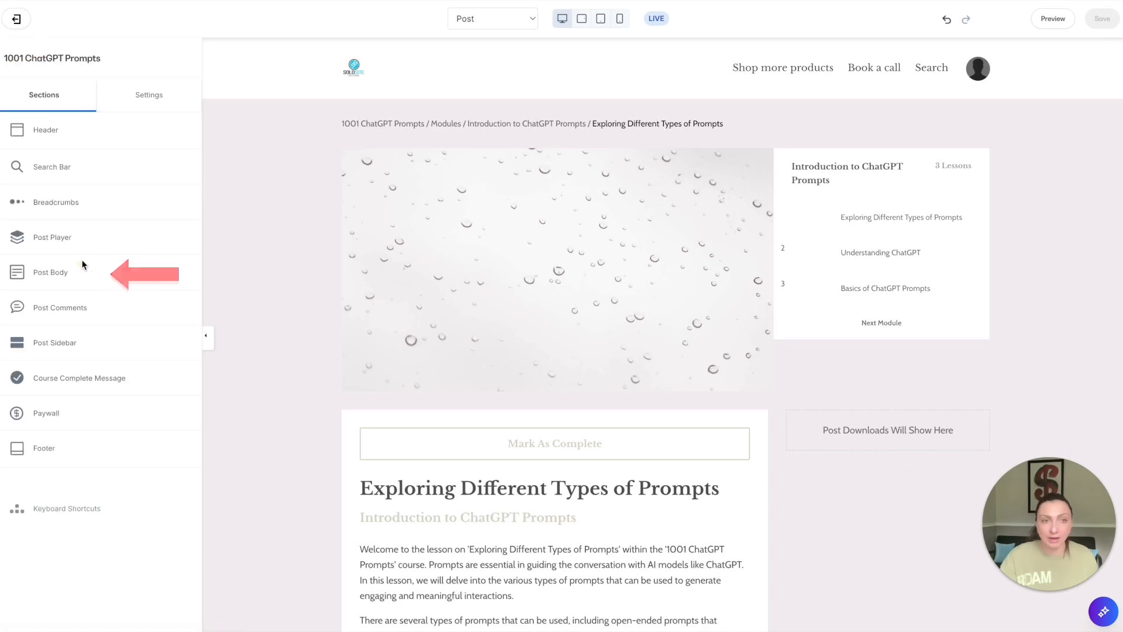
click(57, 275)
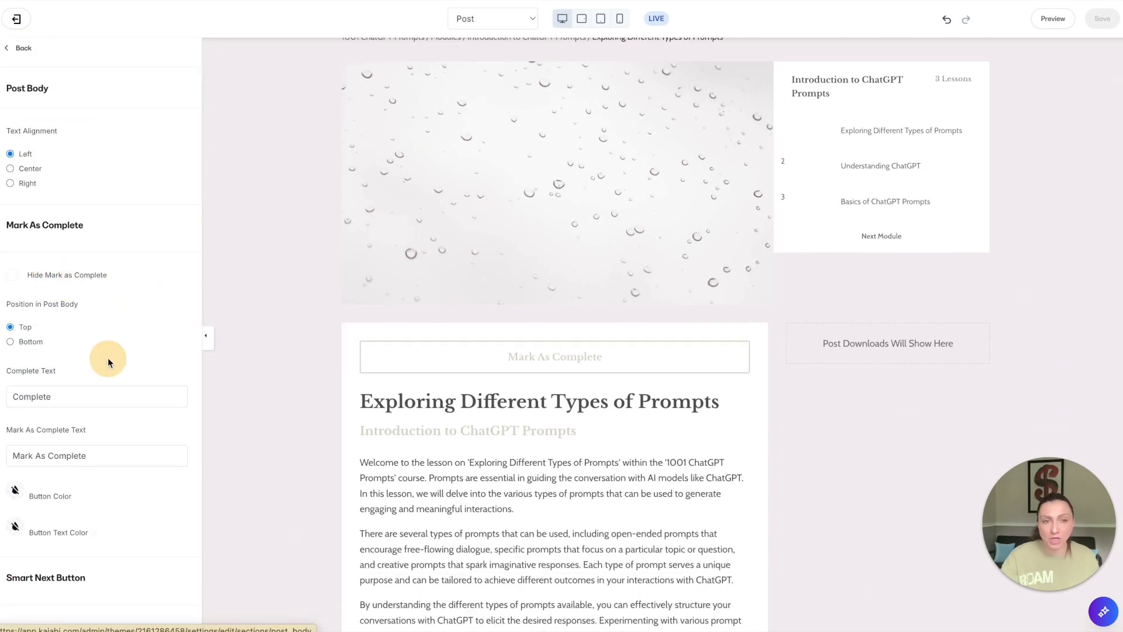
scroll(107, 358, down, 6)
click(69, 611)
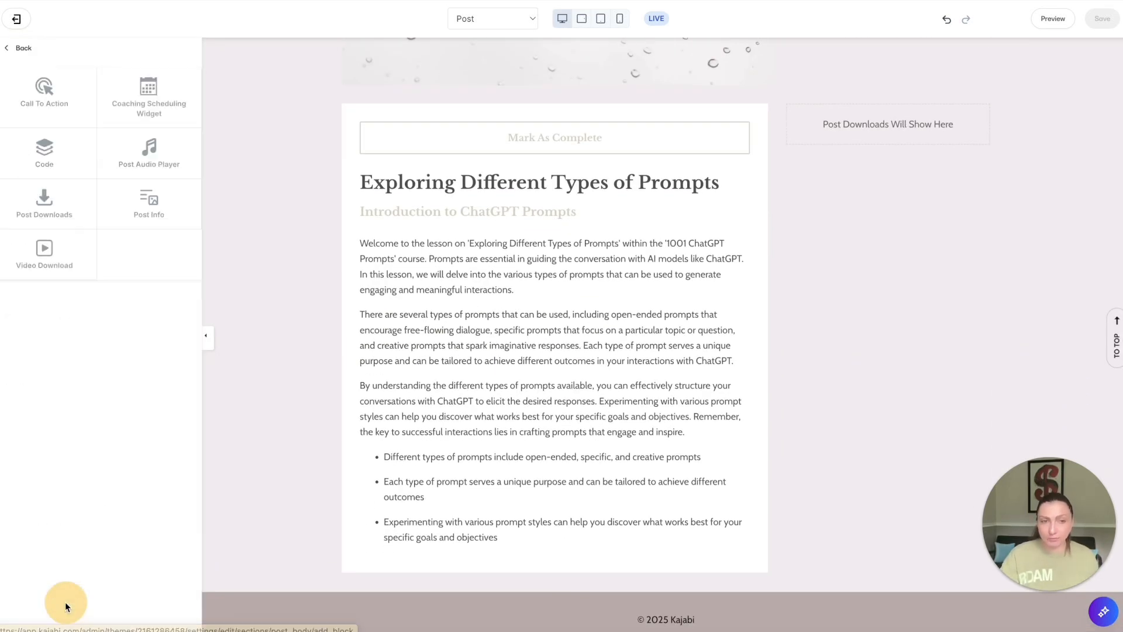
click(19, 48)
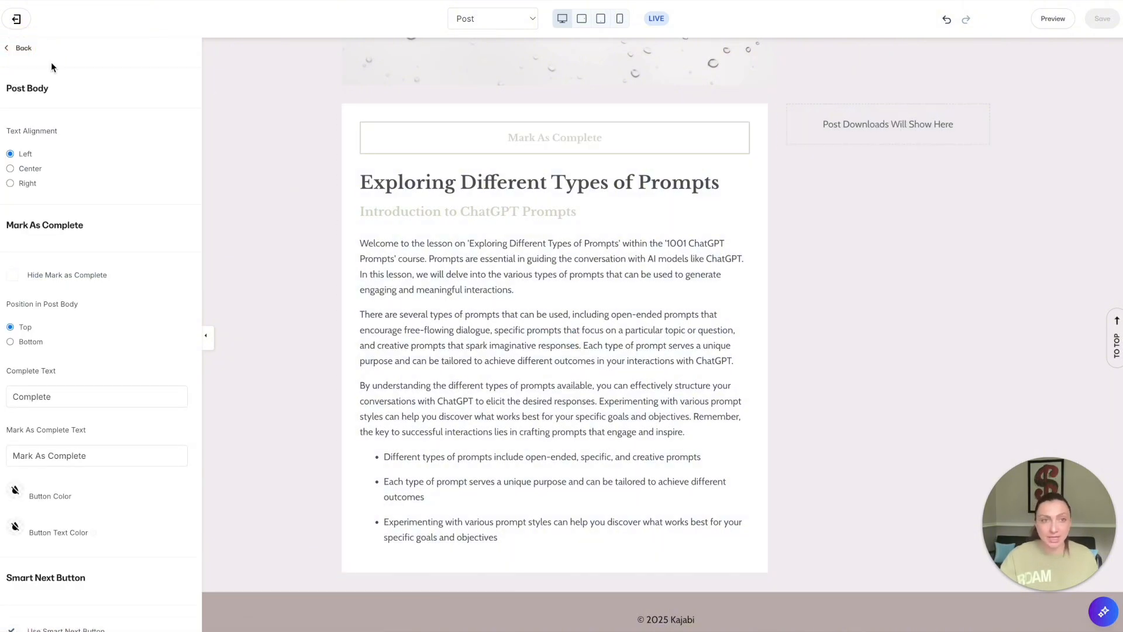
Examine which content blocks can be added to the Post Sidebar section
click(23, 49)
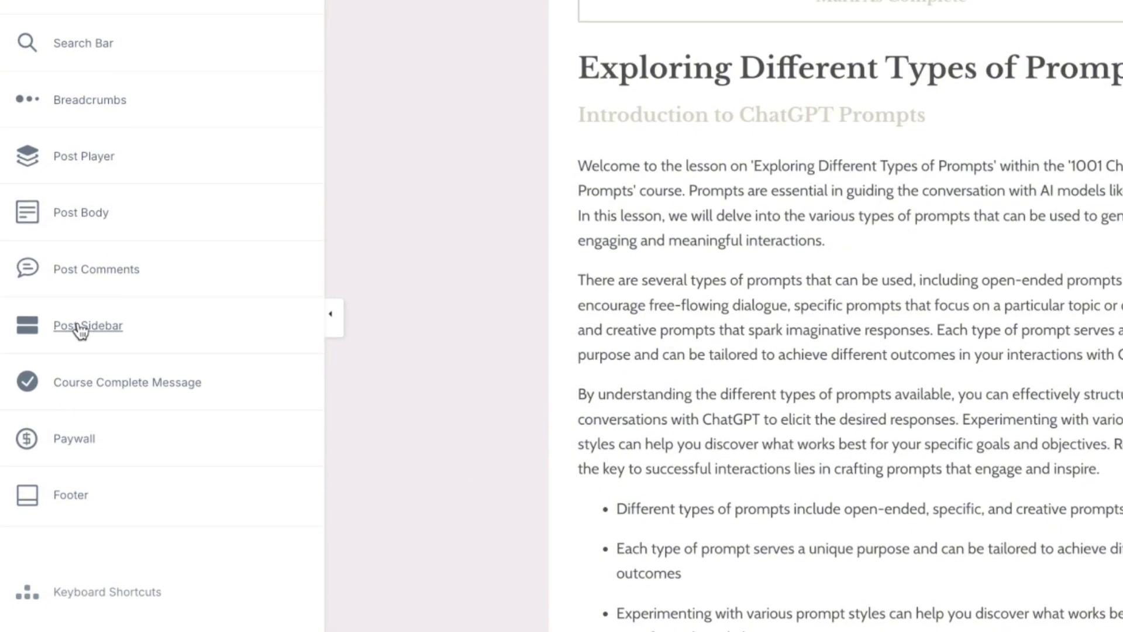
click(81, 331)
click(43, 139)
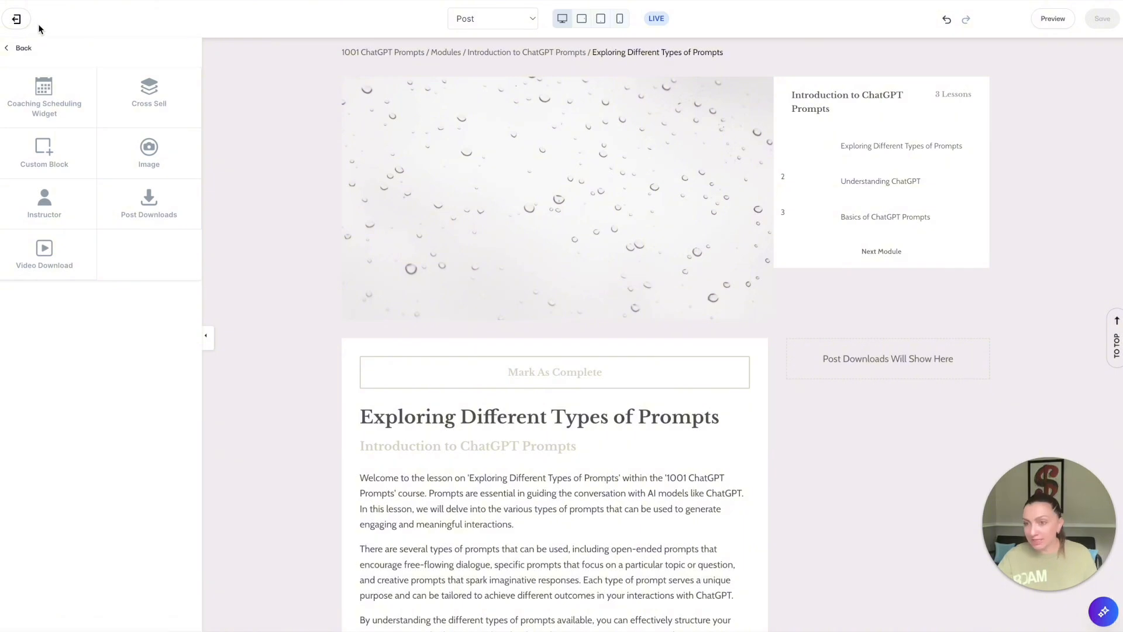
Exit the template editor and open the published "1001 ChatGPT Prompts" offer for editing
click(16, 18)
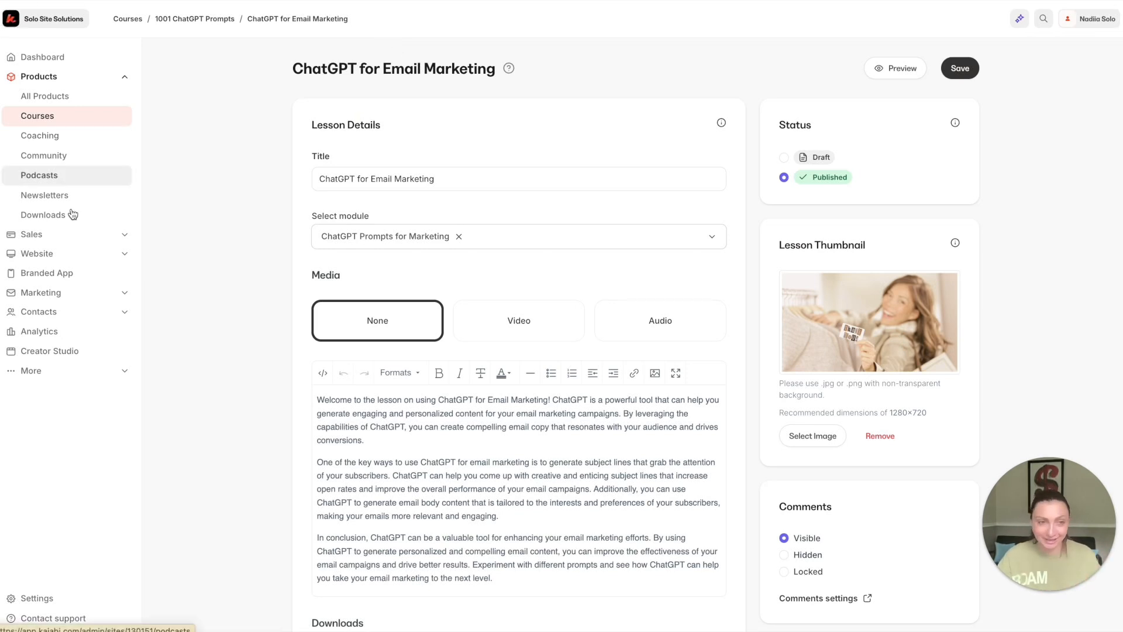
click(57, 242)
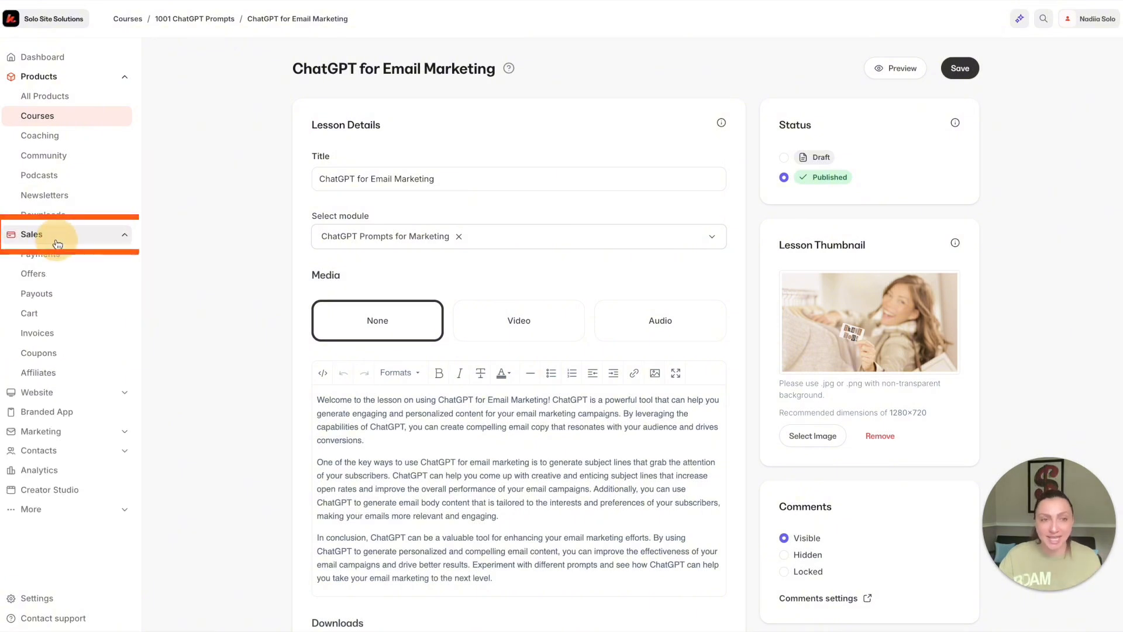
click(35, 273)
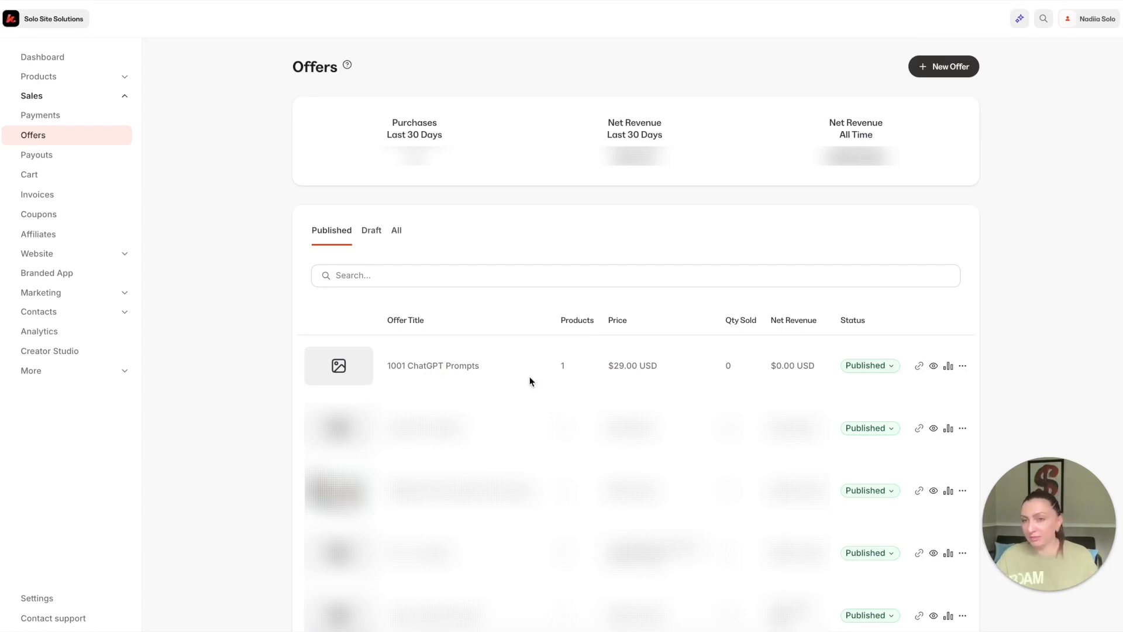
click(469, 372)
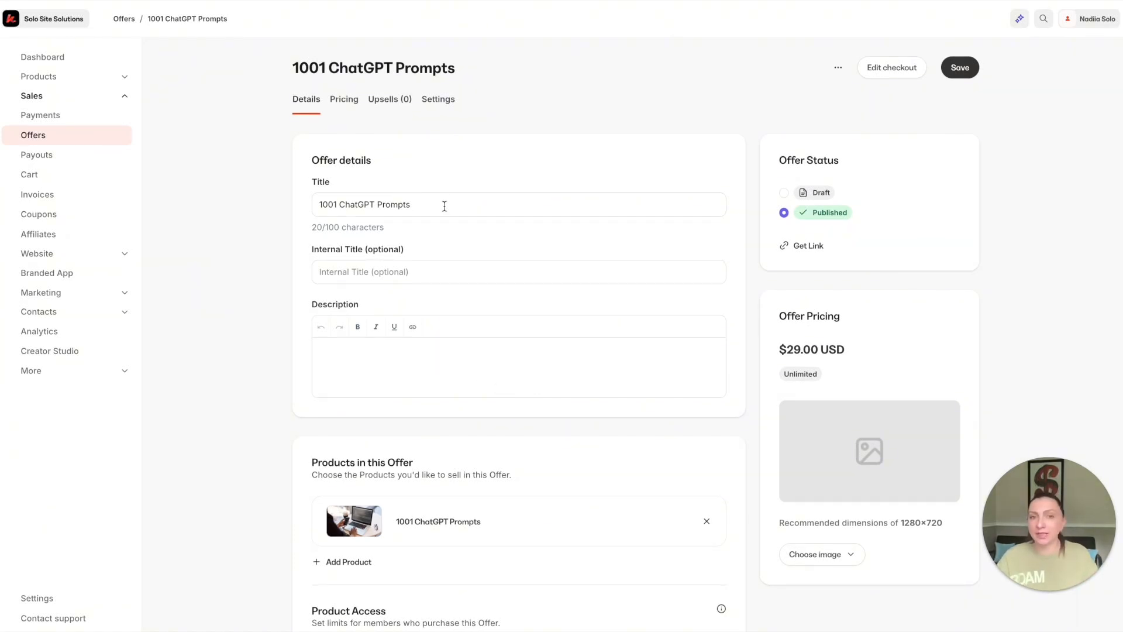
Review the offer's title, optional internal title, description and included products
drag(444, 206, 308, 209)
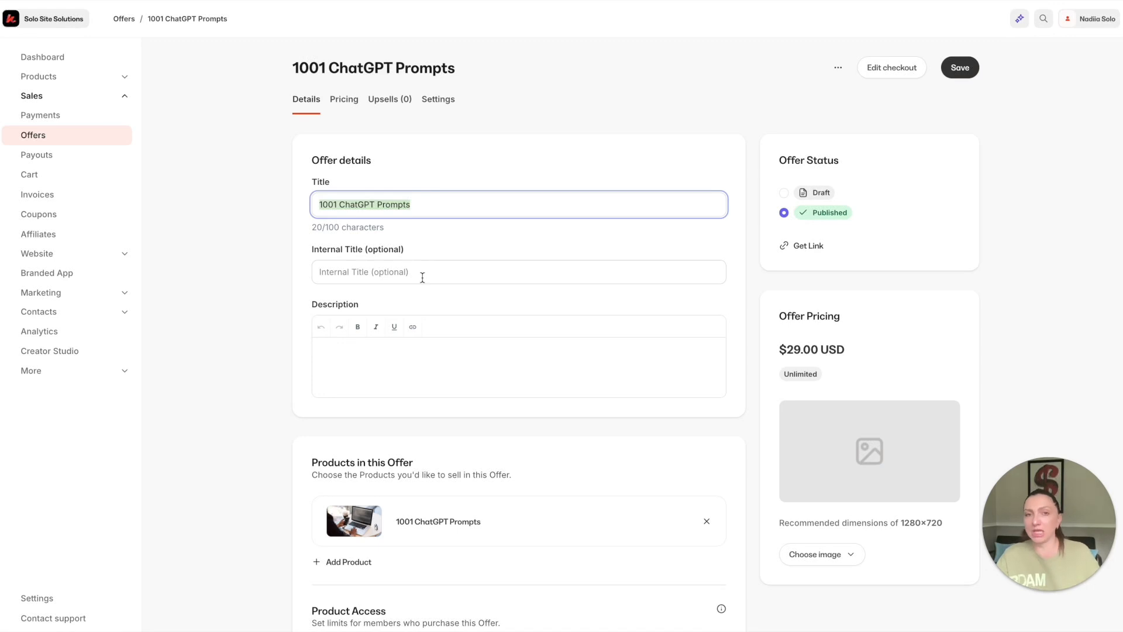
click(428, 211)
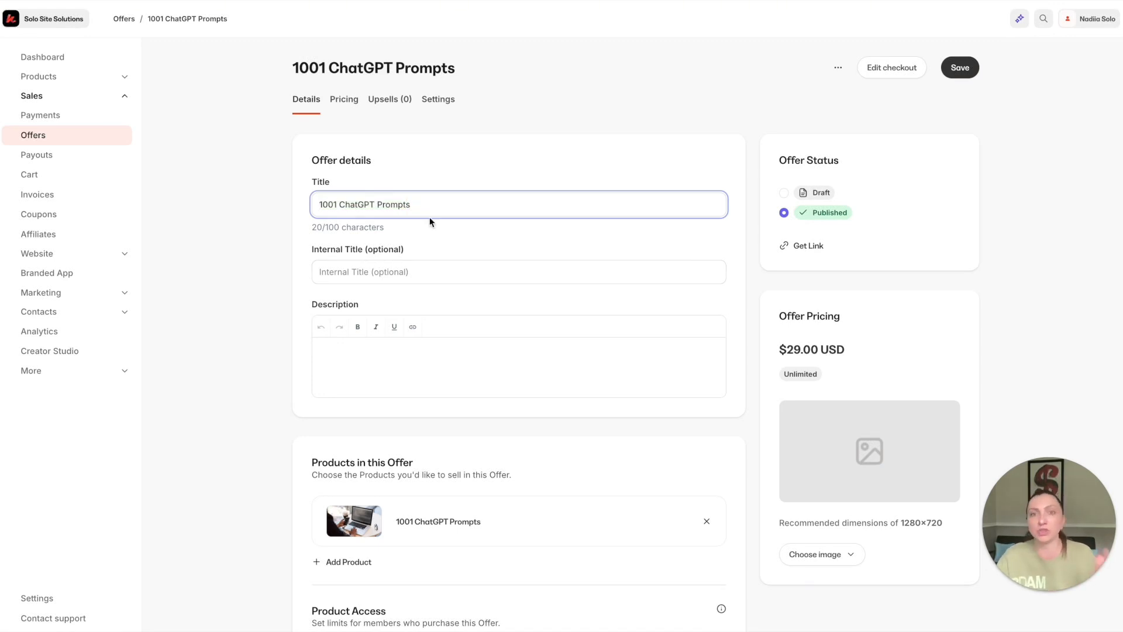
drag(321, 206, 429, 205)
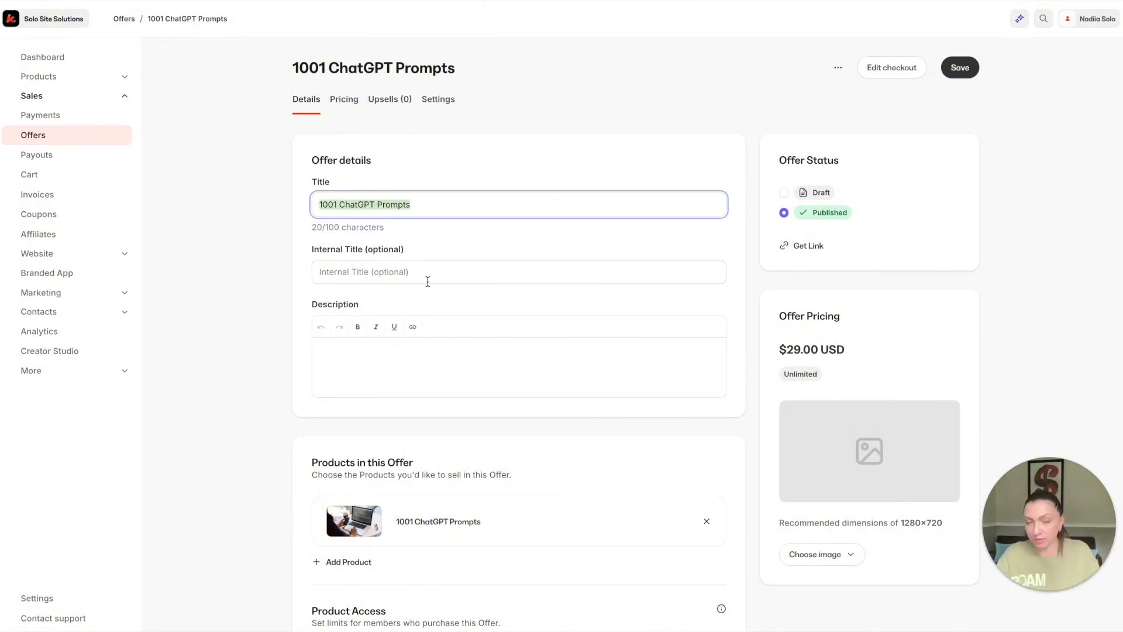
click(382, 273)
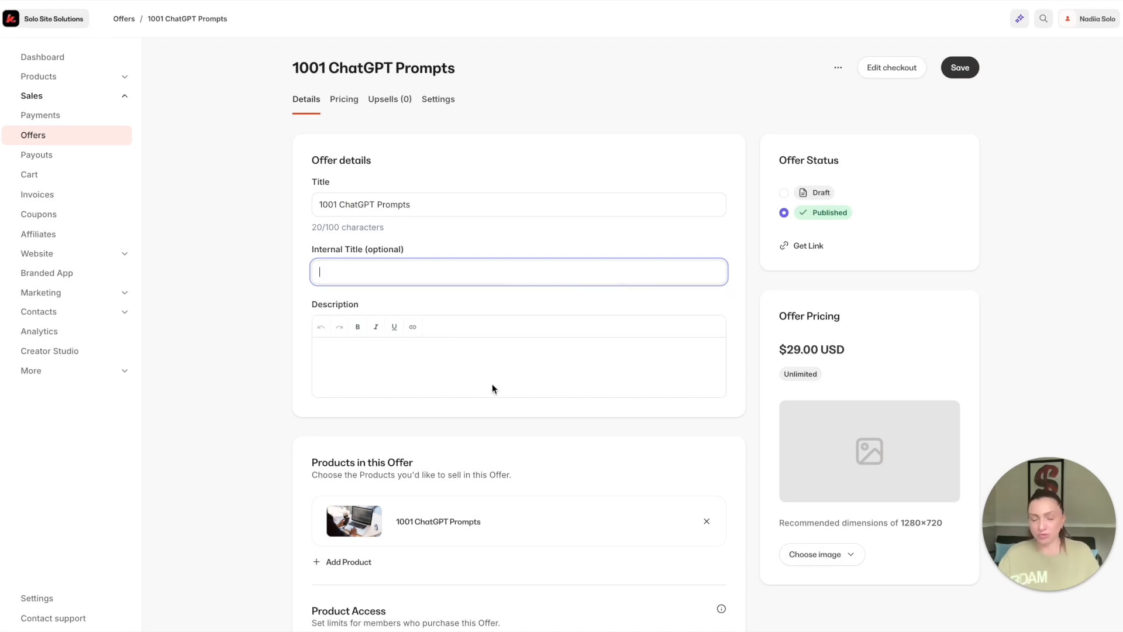
scroll(555, 410, down, 3)
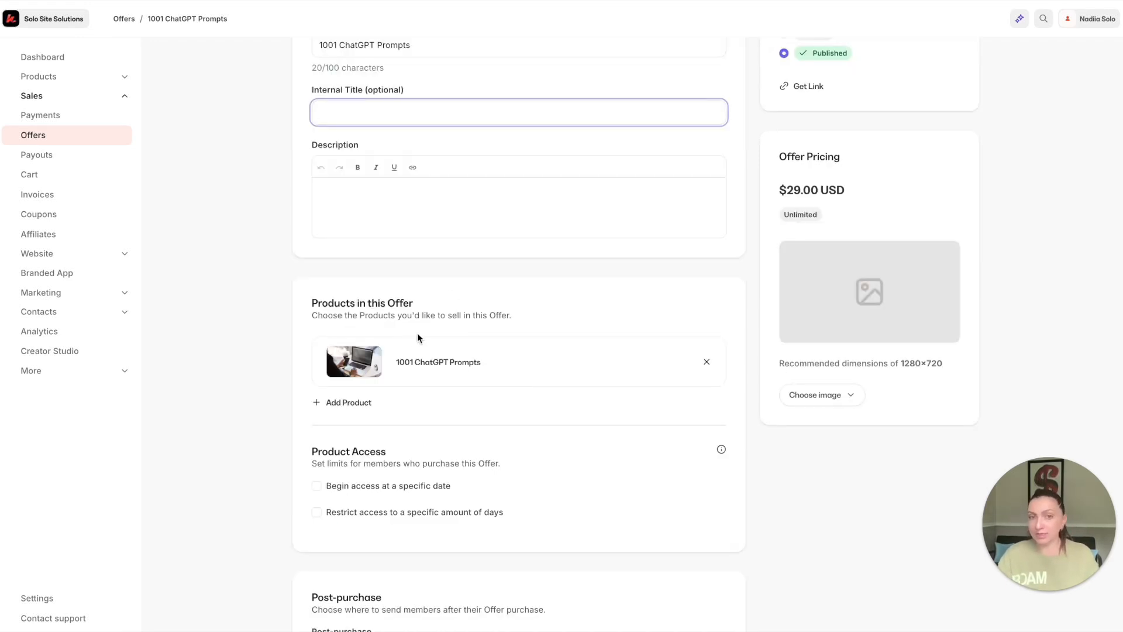
scroll(559, 352, down, 1)
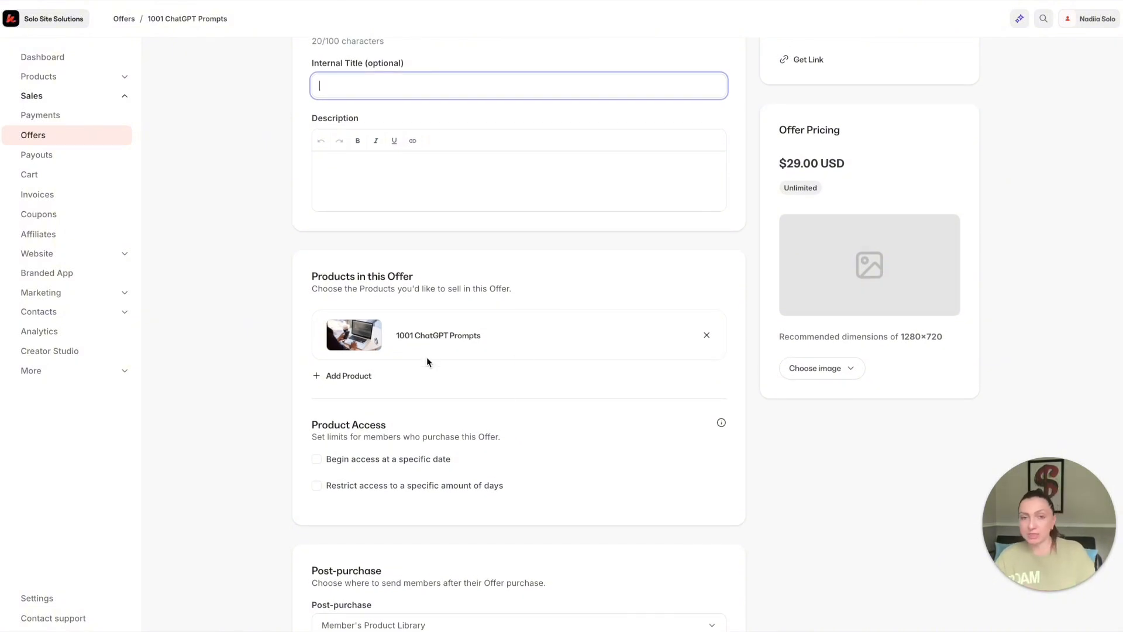
Make product access for the offer begin on the specific date 2025-06-01
scroll(409, 366, down, 4)
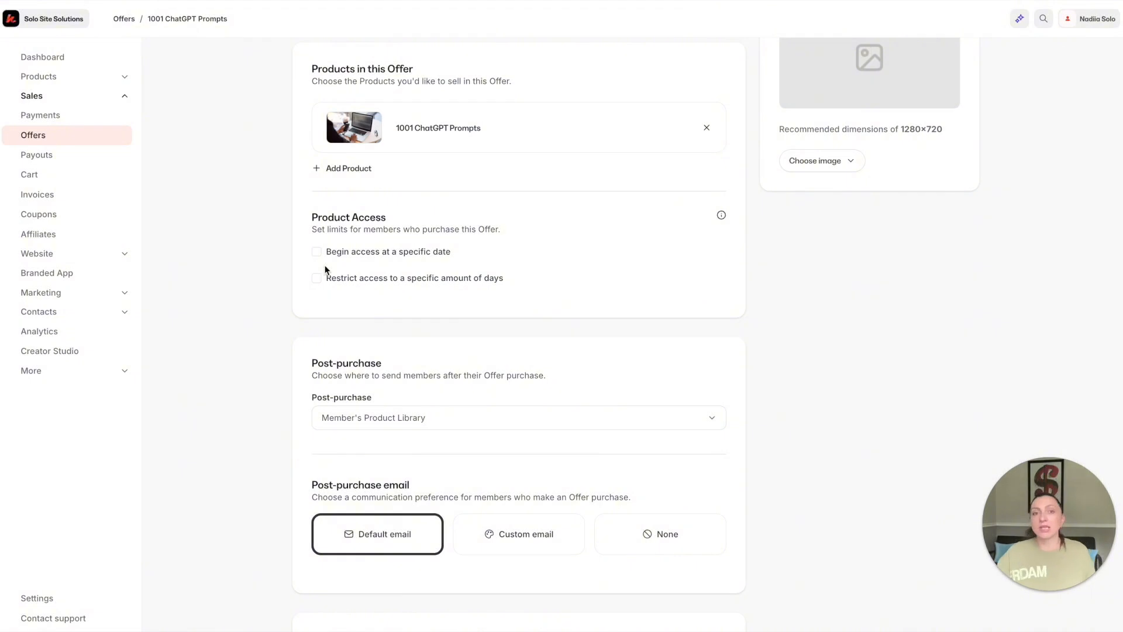
click(317, 252)
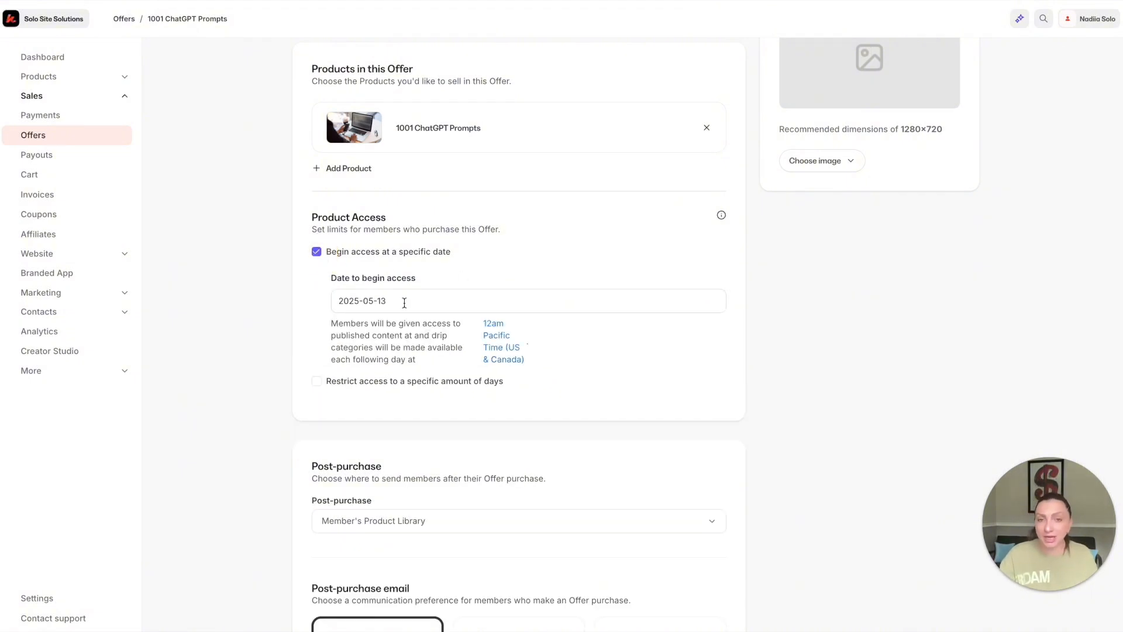
click(434, 295)
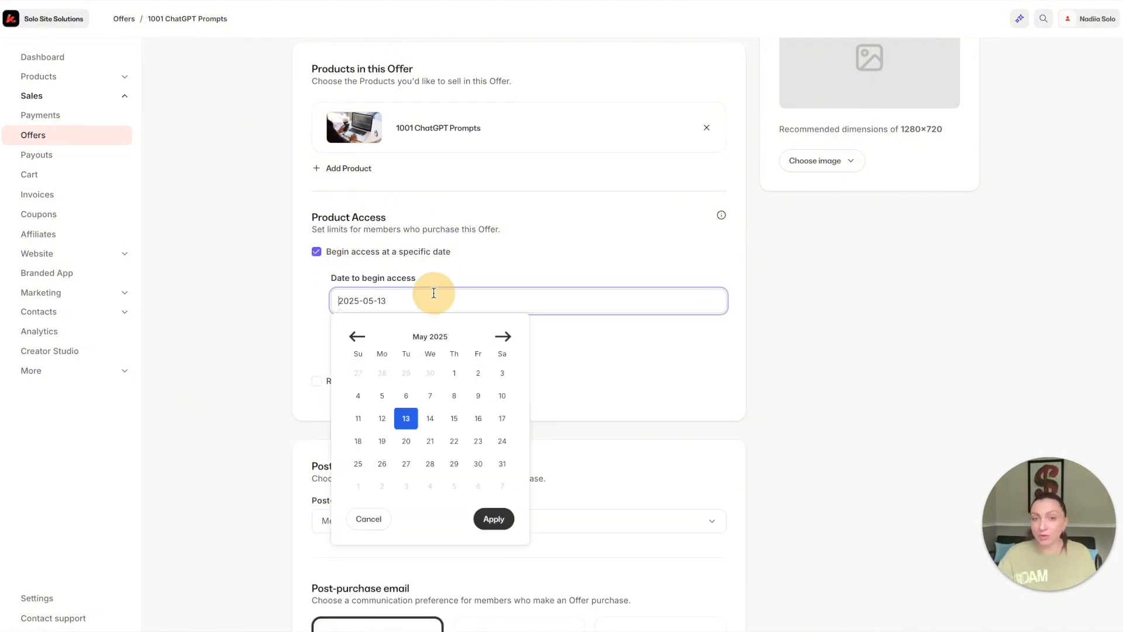
click(359, 487)
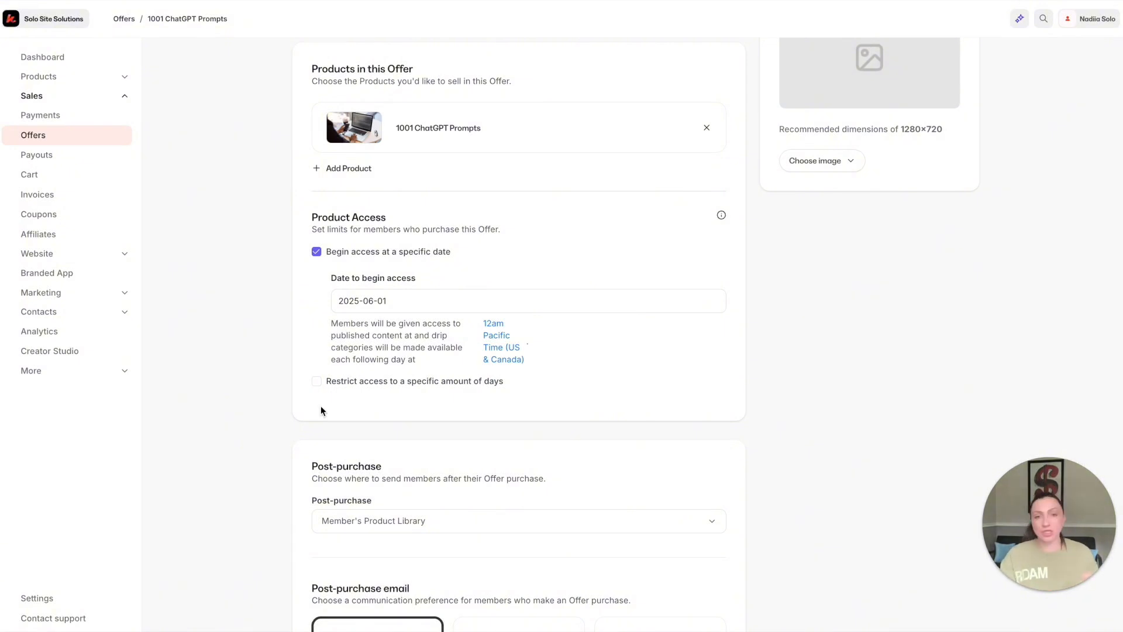
Restrict members' access to the offer's product to 90 days
click(316, 382)
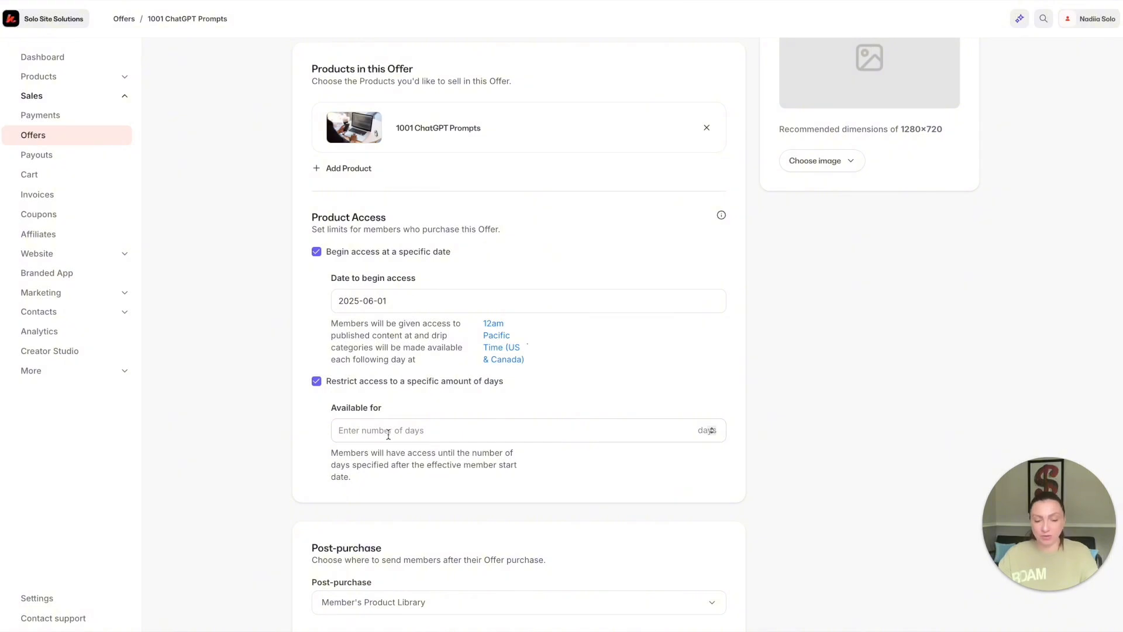
key(Tab)
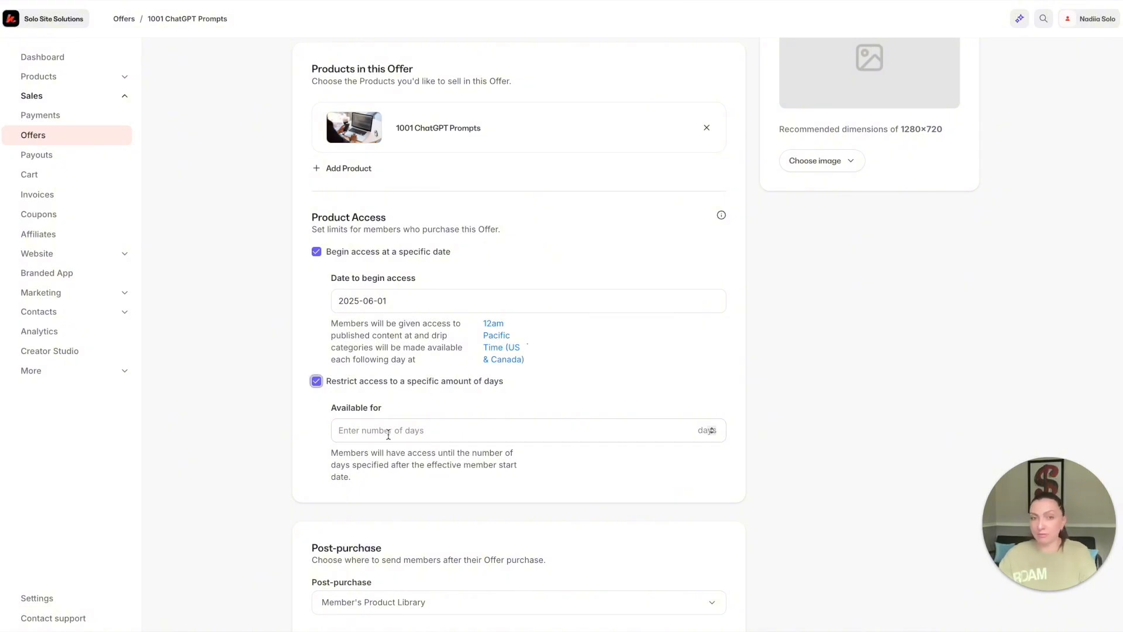
click(388, 435)
text(90)
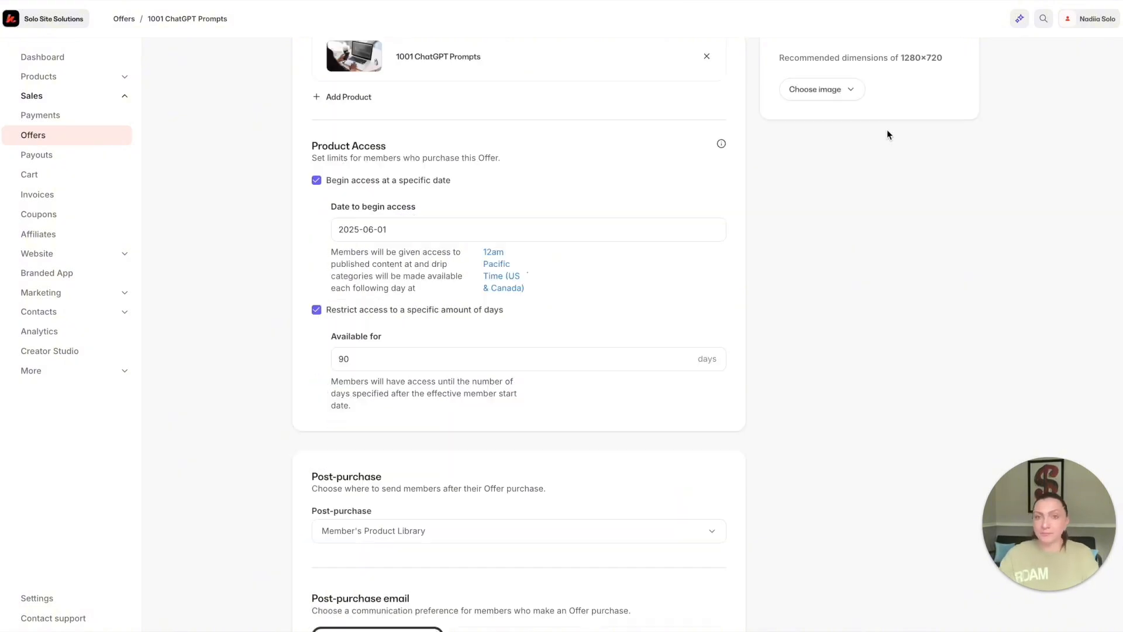
scroll(887, 129, up, 8)
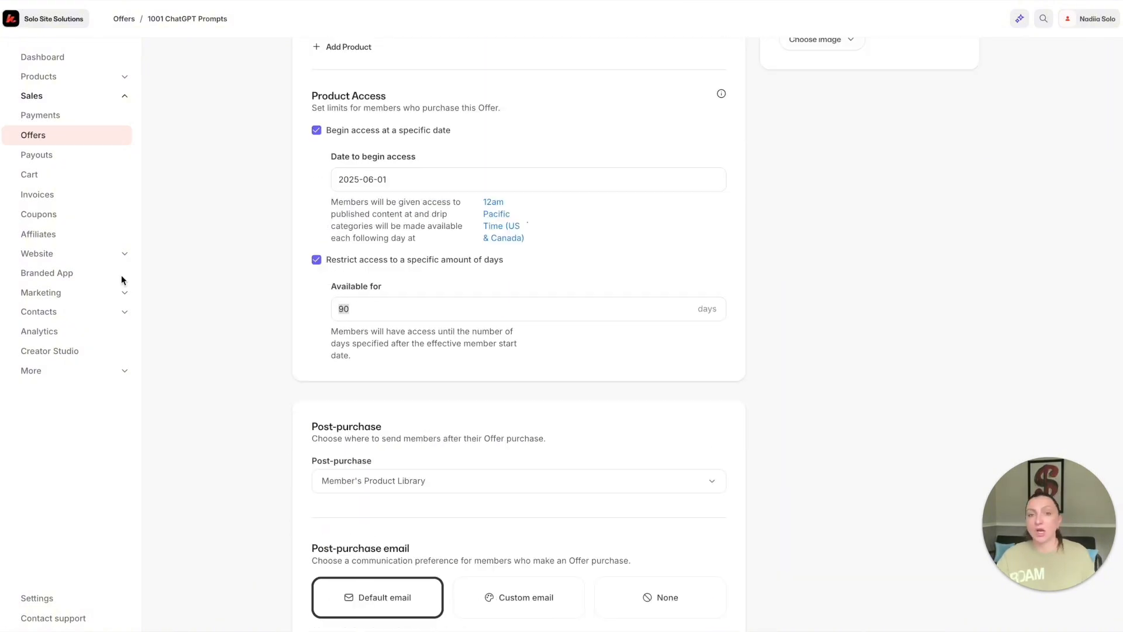
scroll(121, 279, down, 3)
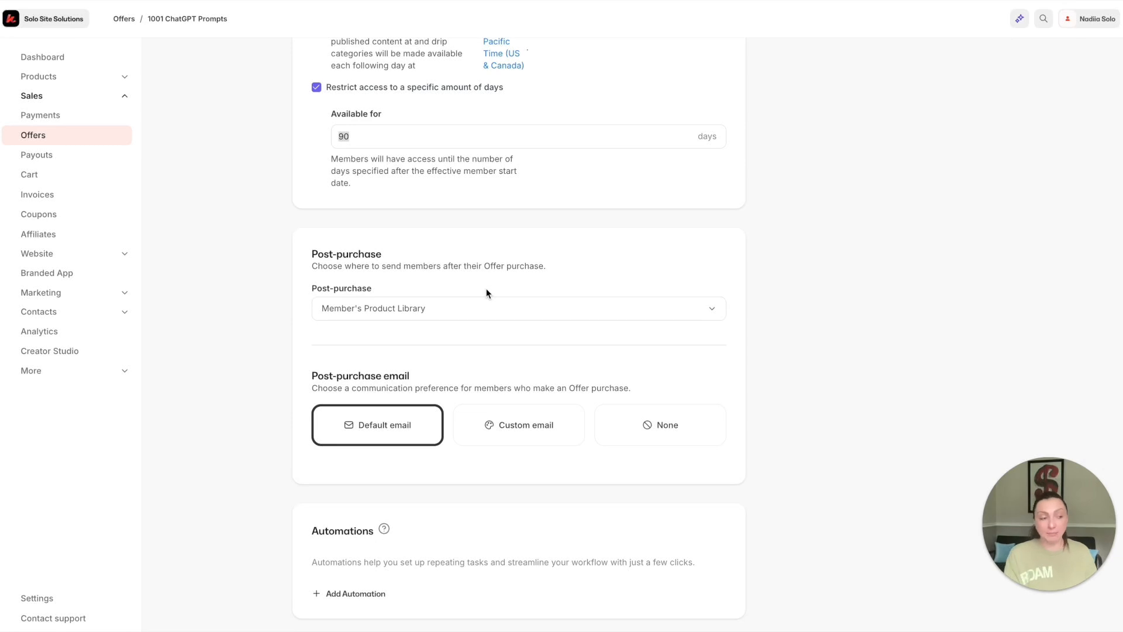
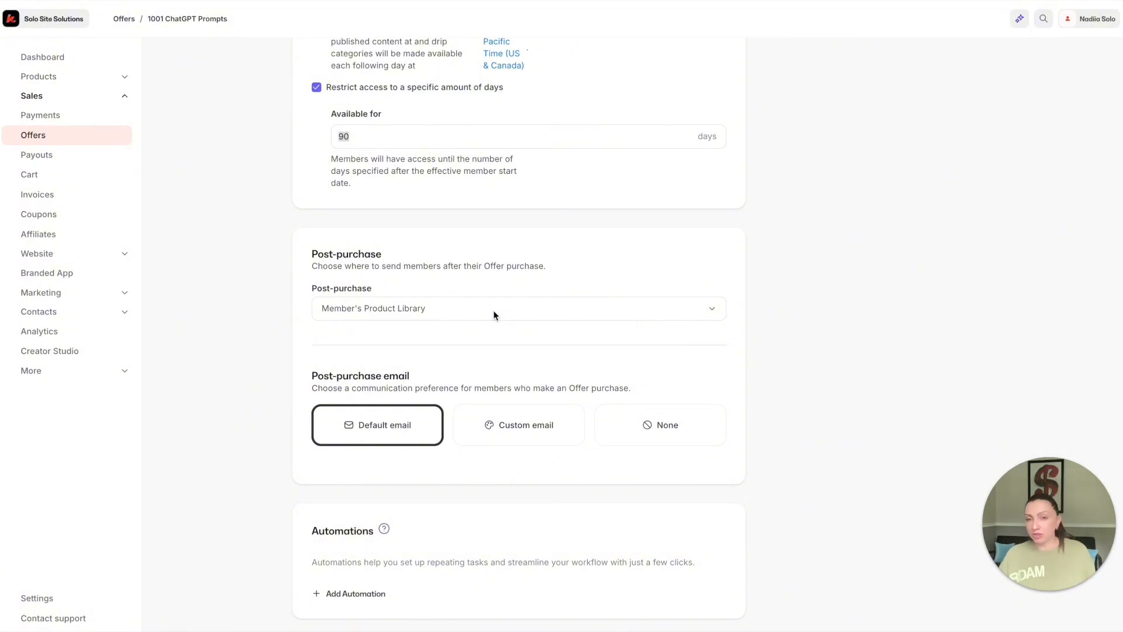
Choose Existing Landing Page as the offer's post-purchase destination and open the website's Landing Pages list in a new tab
click(419, 309)
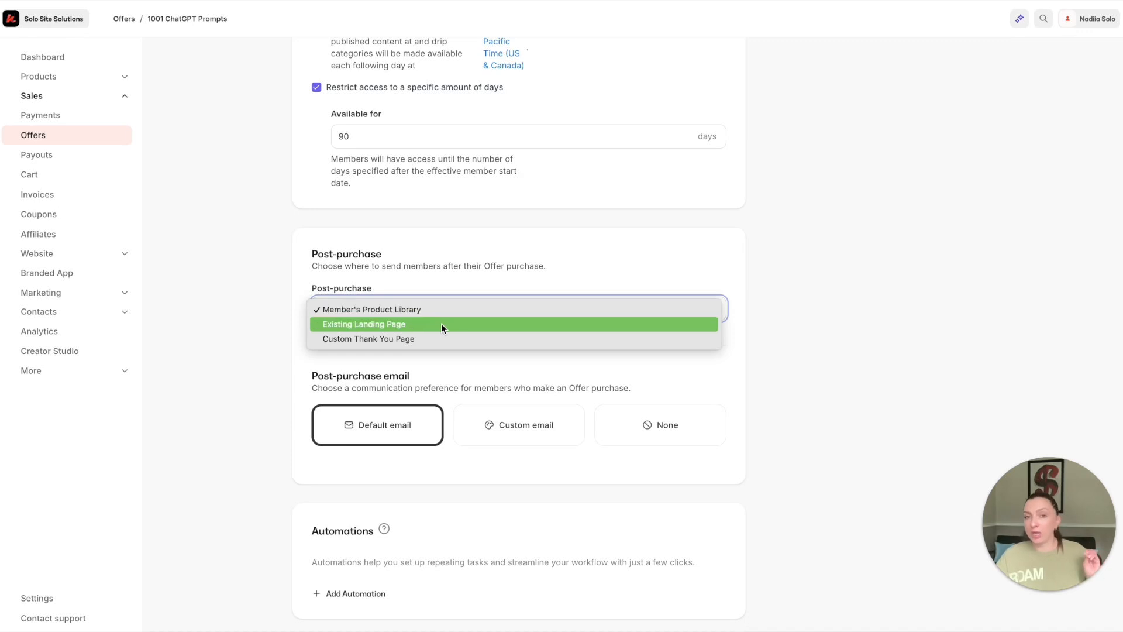
click(378, 324)
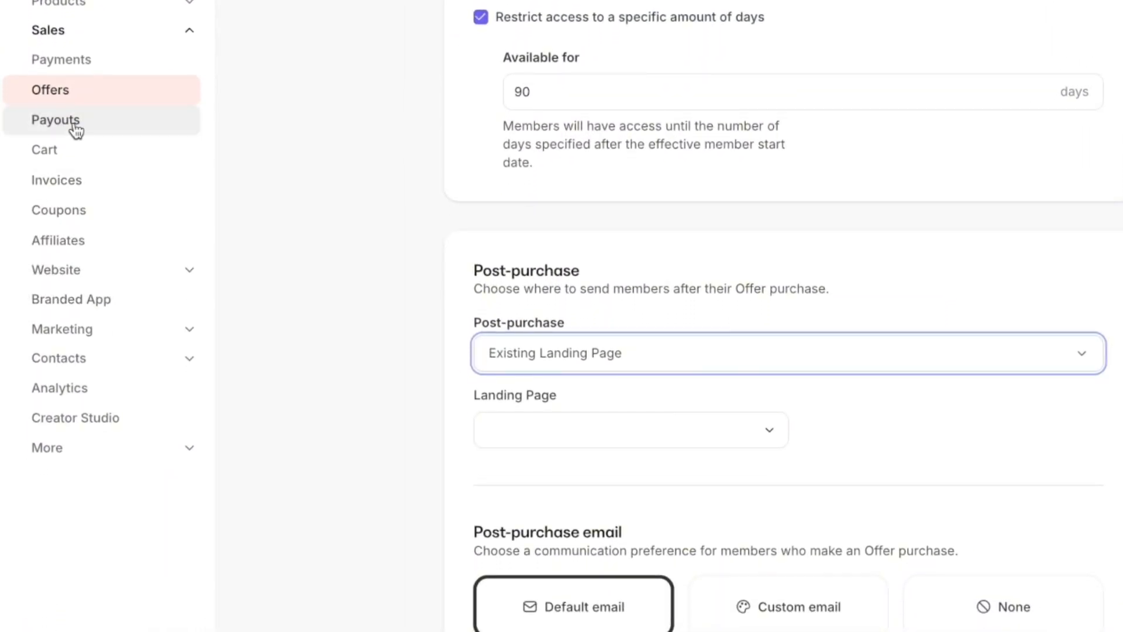
click(143, 276)
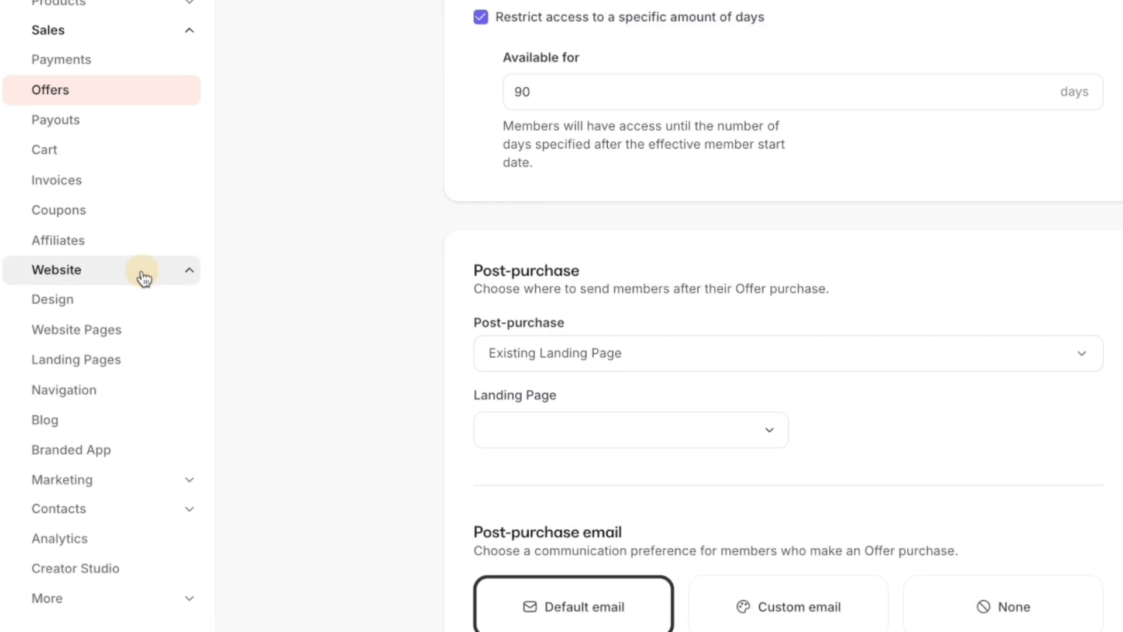
right_click(84, 359)
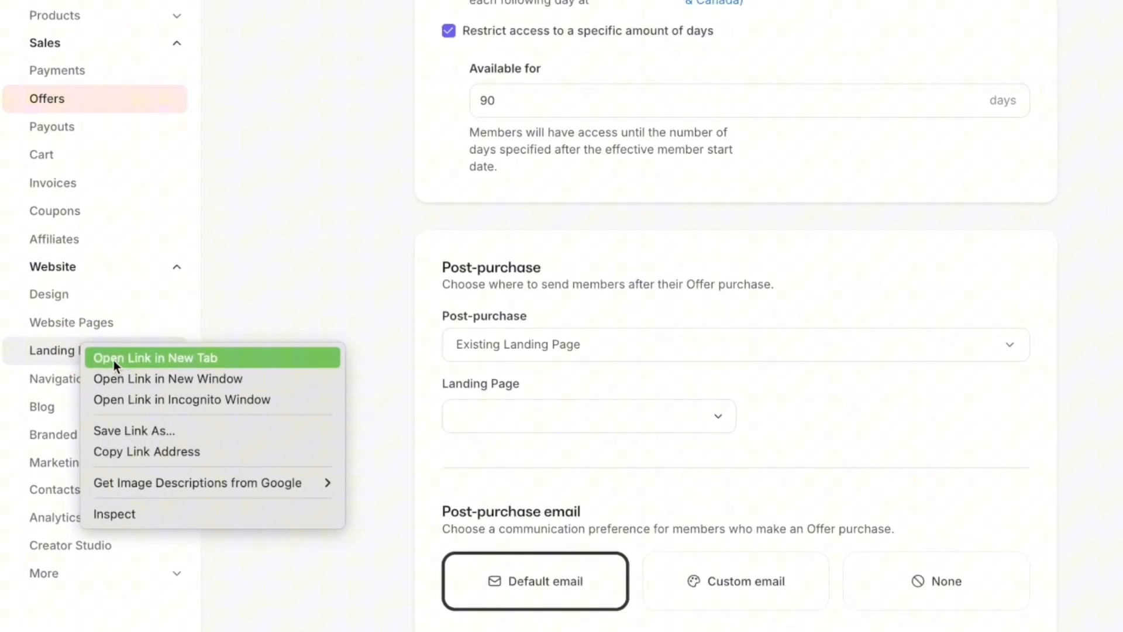
click(113, 360)
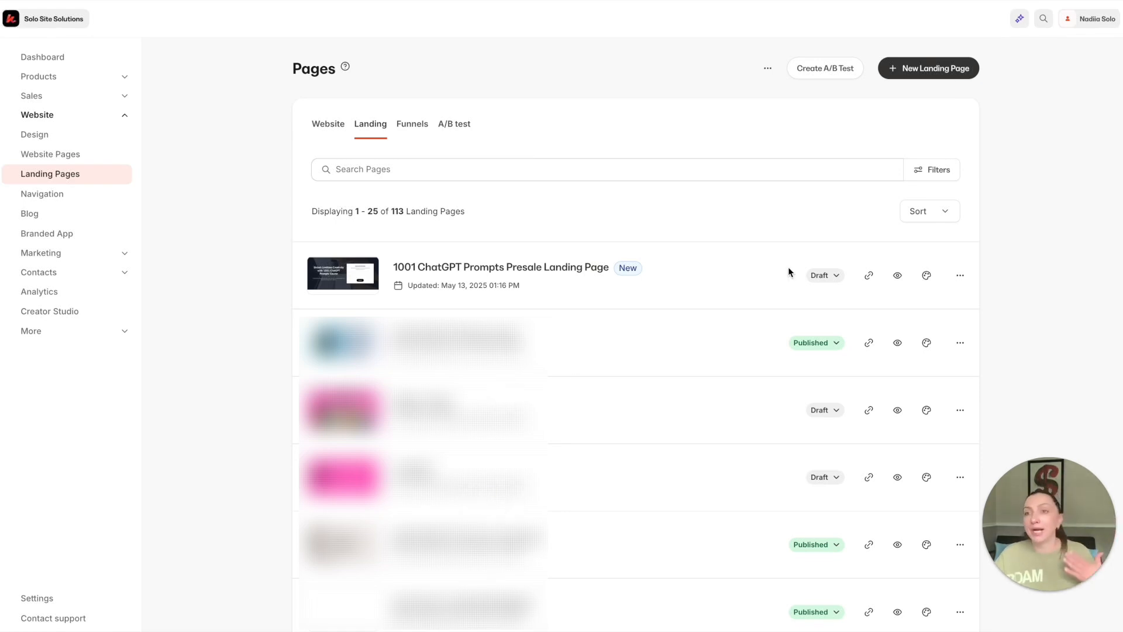
Start a new landing page and pick the Vision template from the full set of Thank you templates
click(938, 72)
scroll(291, 272, down, 5)
scroll(292, 273, down, 15)
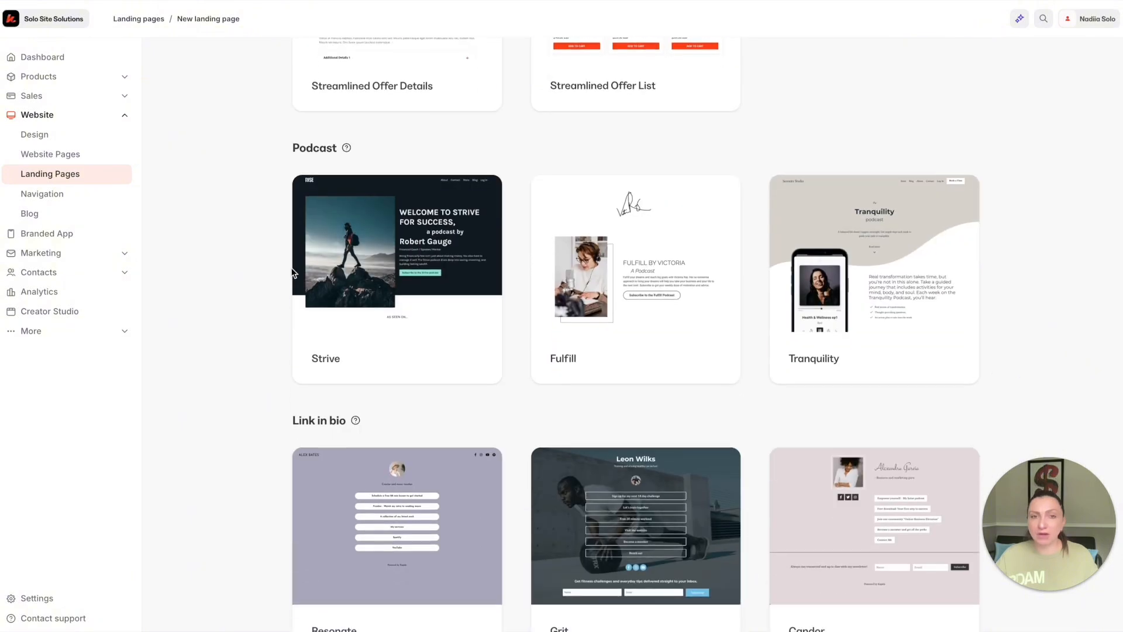
scroll(291, 273, down, 1)
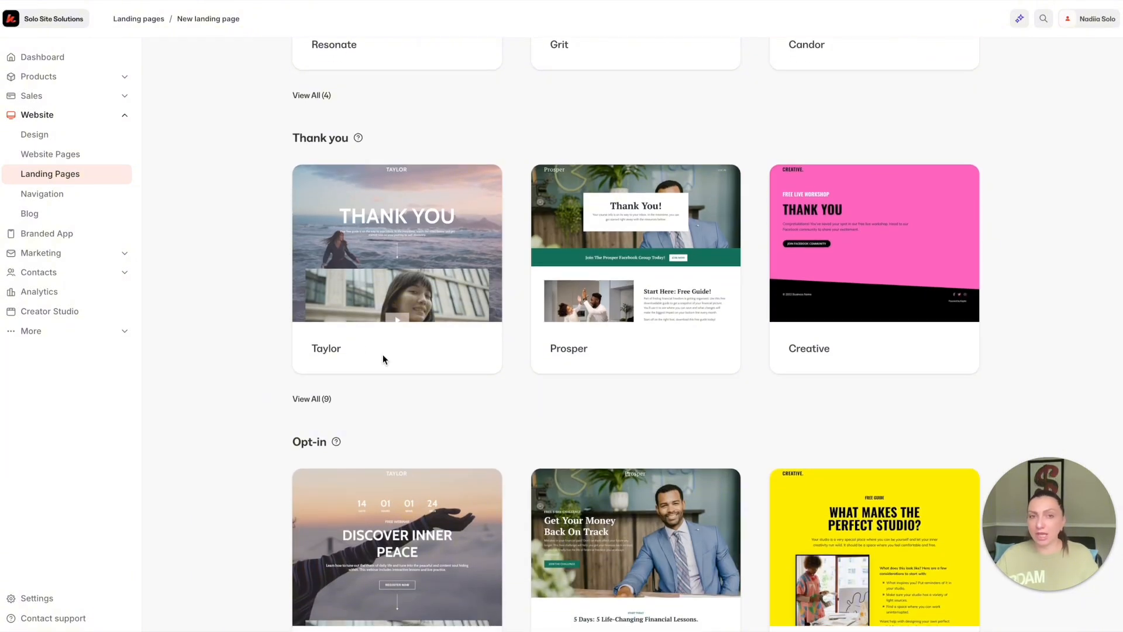
click(314, 399)
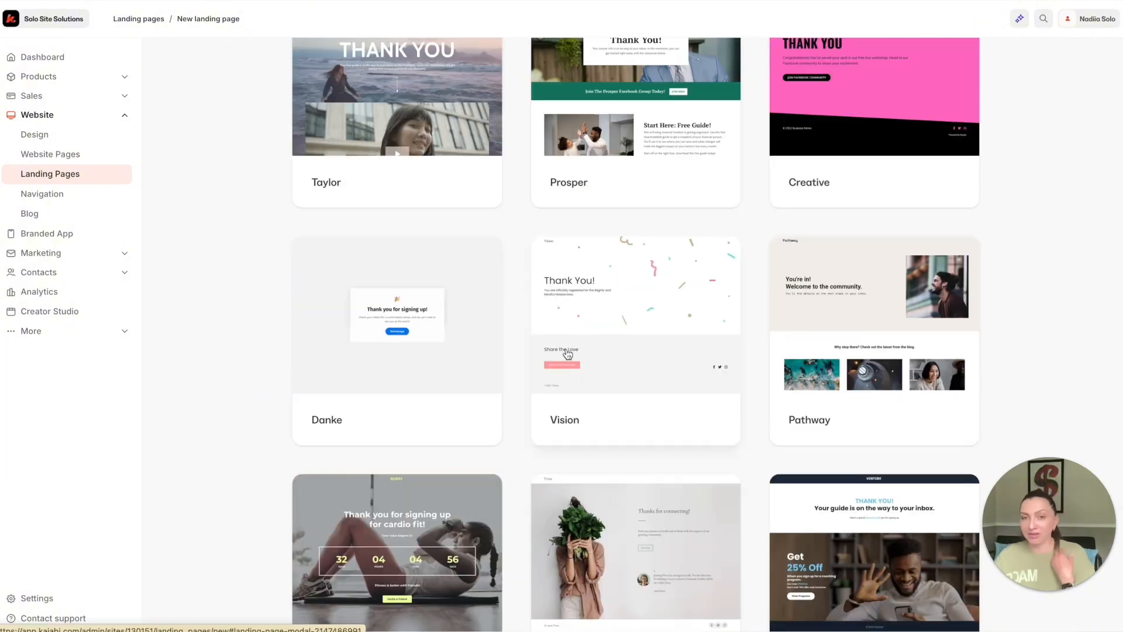
click(674, 300)
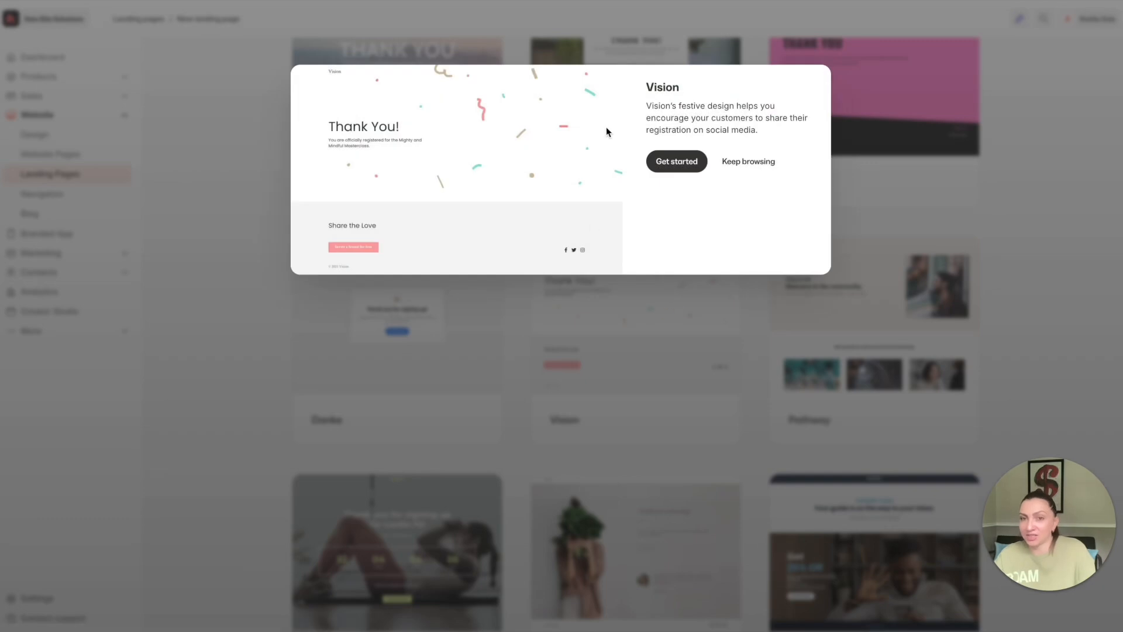
Create the Vision landing page with the title "Thank you page | 1001 ChatGPT Prompts" and publish it
click(676, 160)
text(Thank you page)
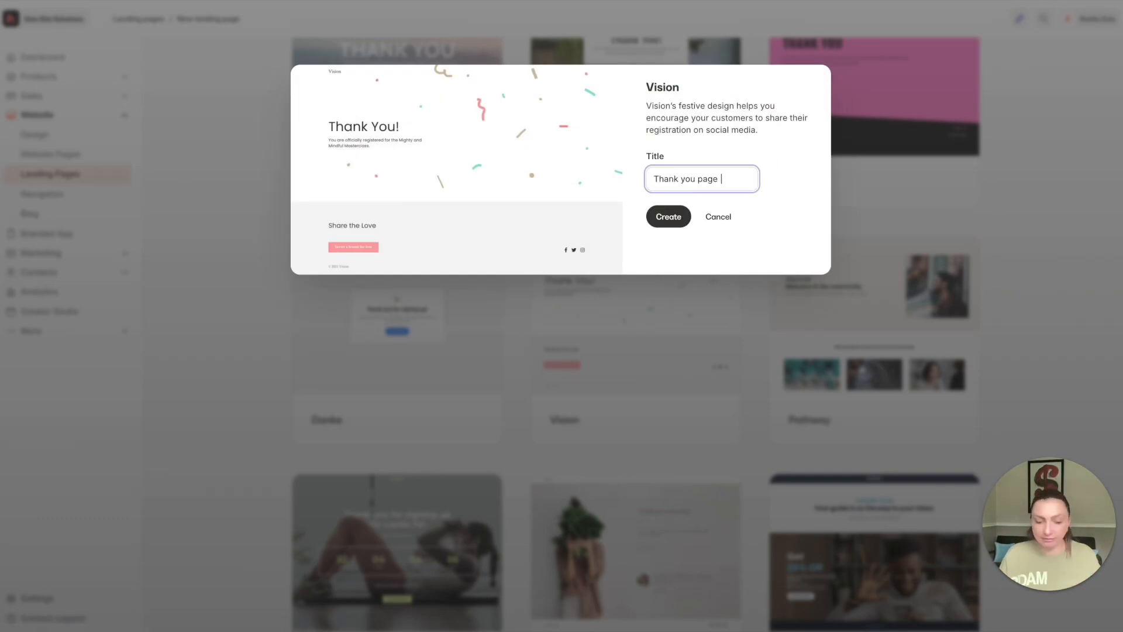
text( | 1001)
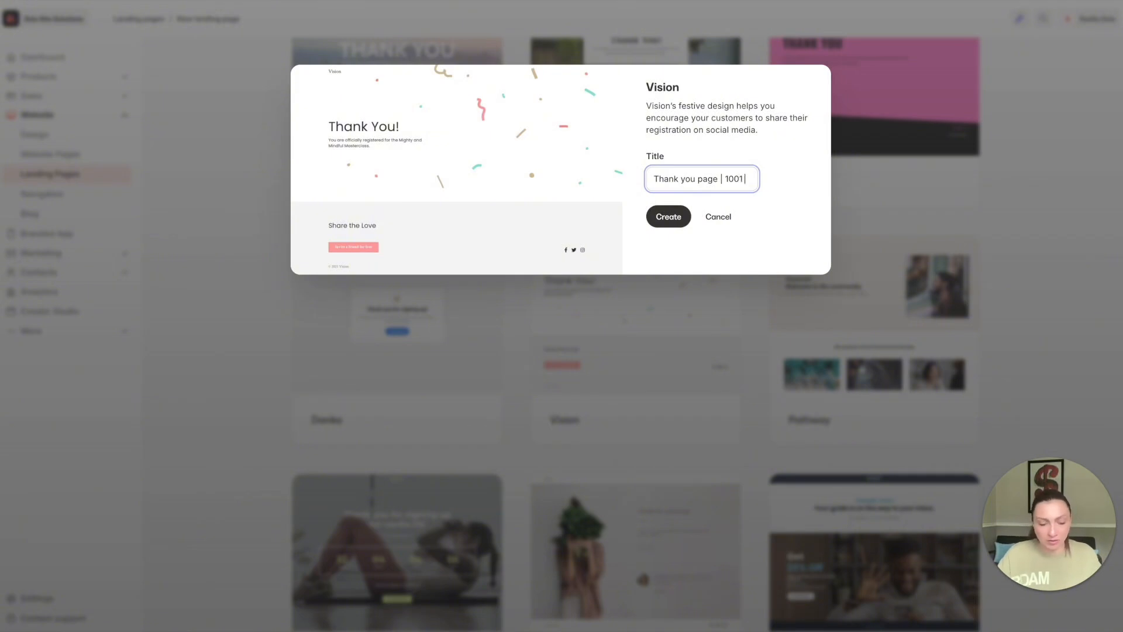
text( ChatGPT Pr)
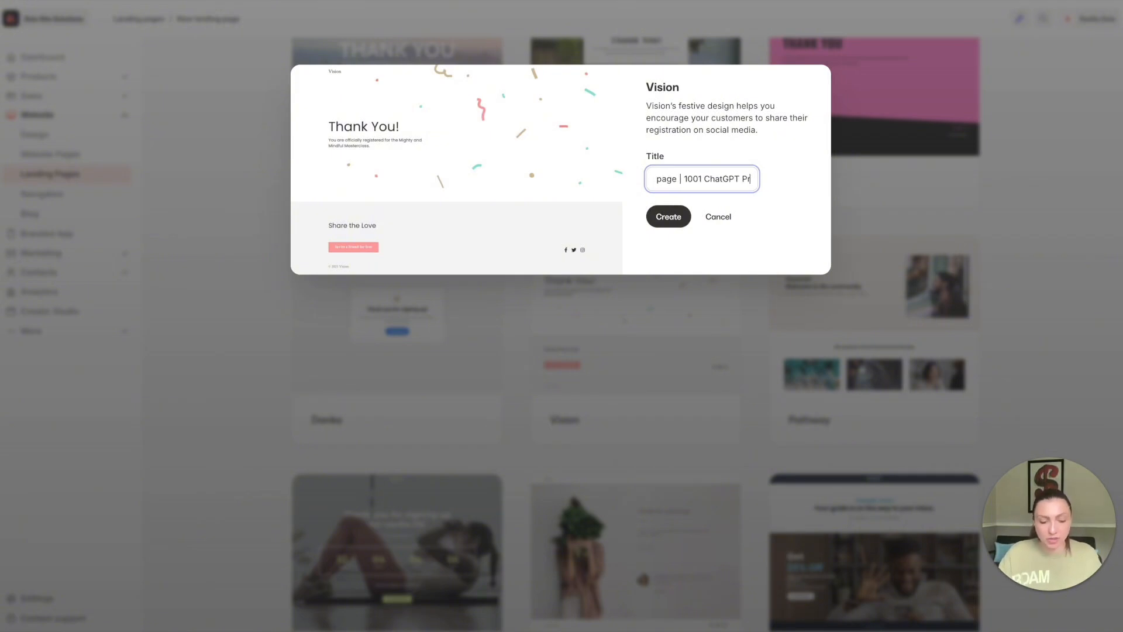
text(ompts)
click(690, 226)
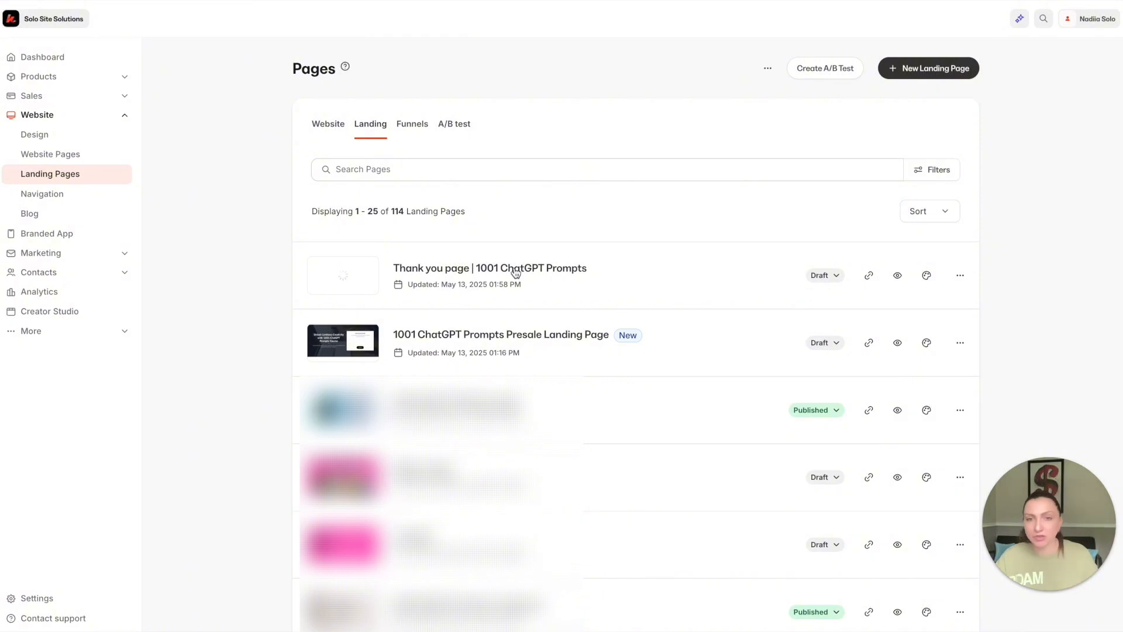
click(828, 276)
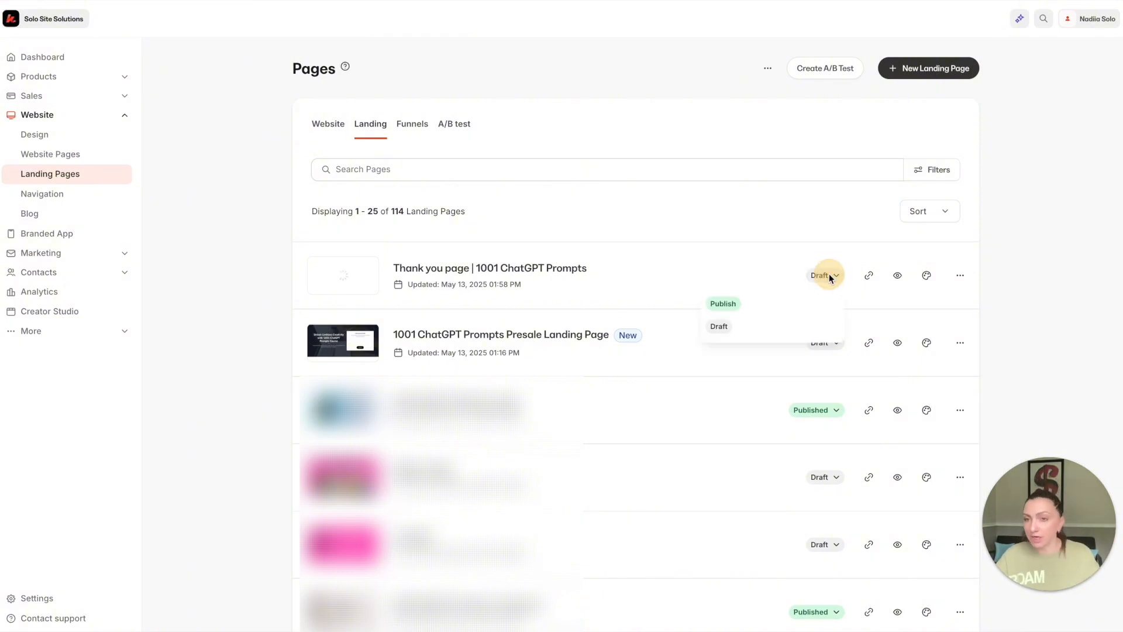
click(723, 303)
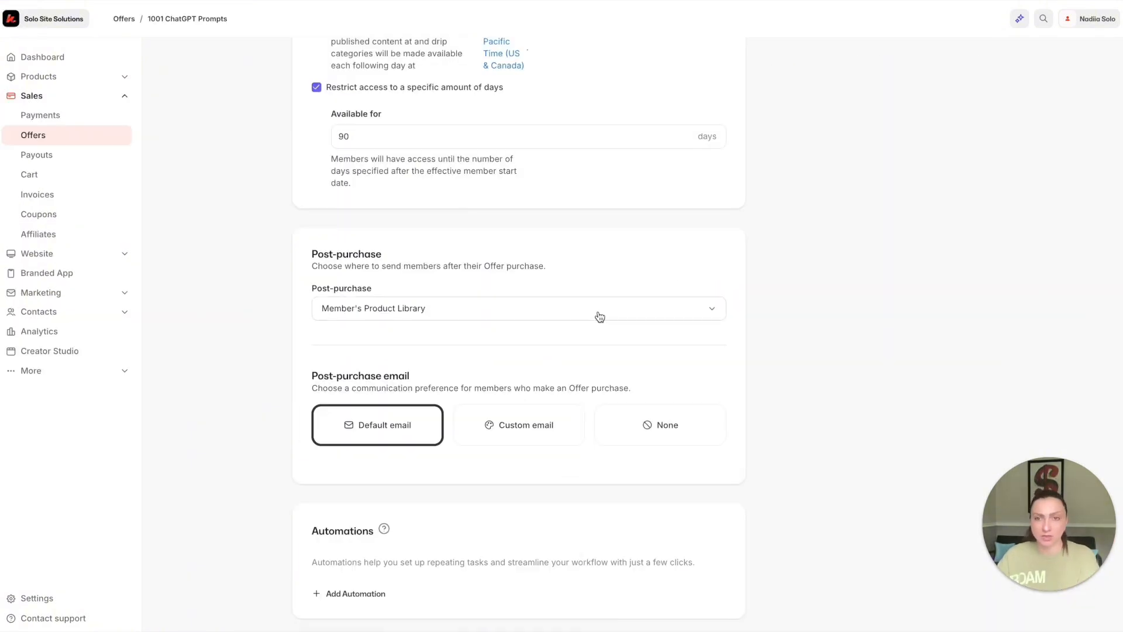
Send buyers to the existing landing page "Thank you page | 1001 ChatGPT Prompts" after purchase and save the offer
click(613, 305)
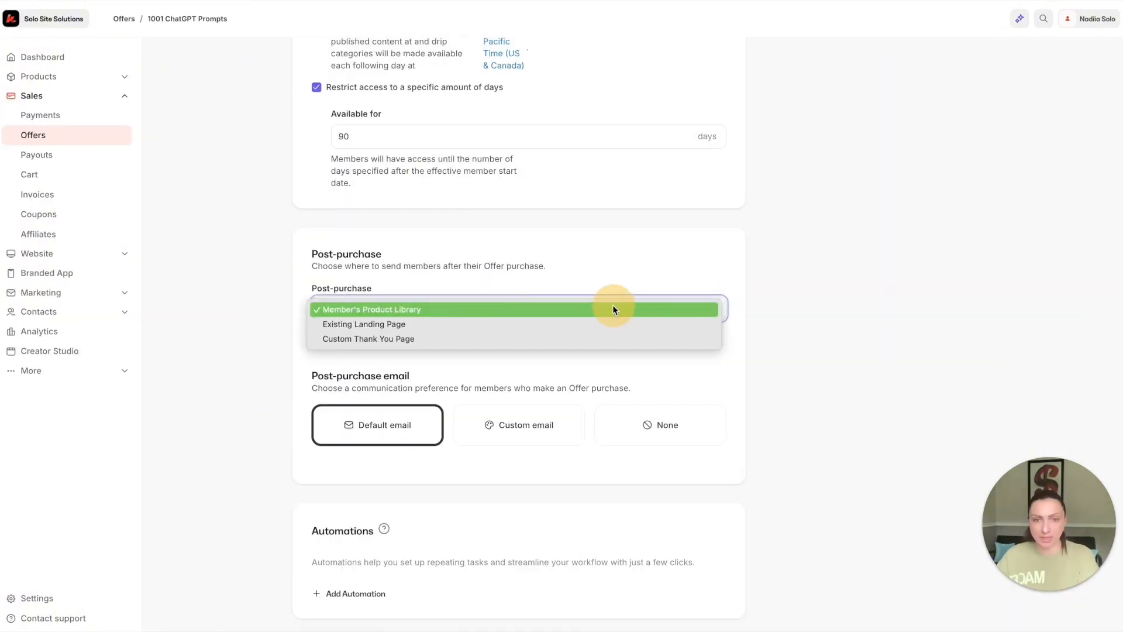
click(363, 325)
click(471, 366)
text(1001)
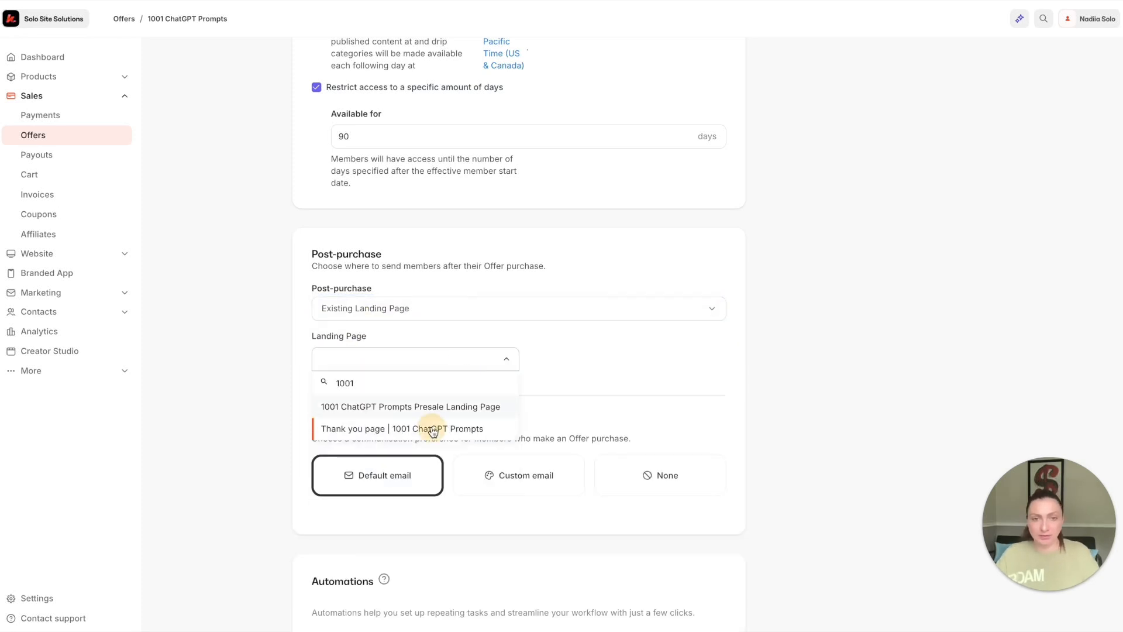
click(433, 425)
scroll(965, 386, up, 15)
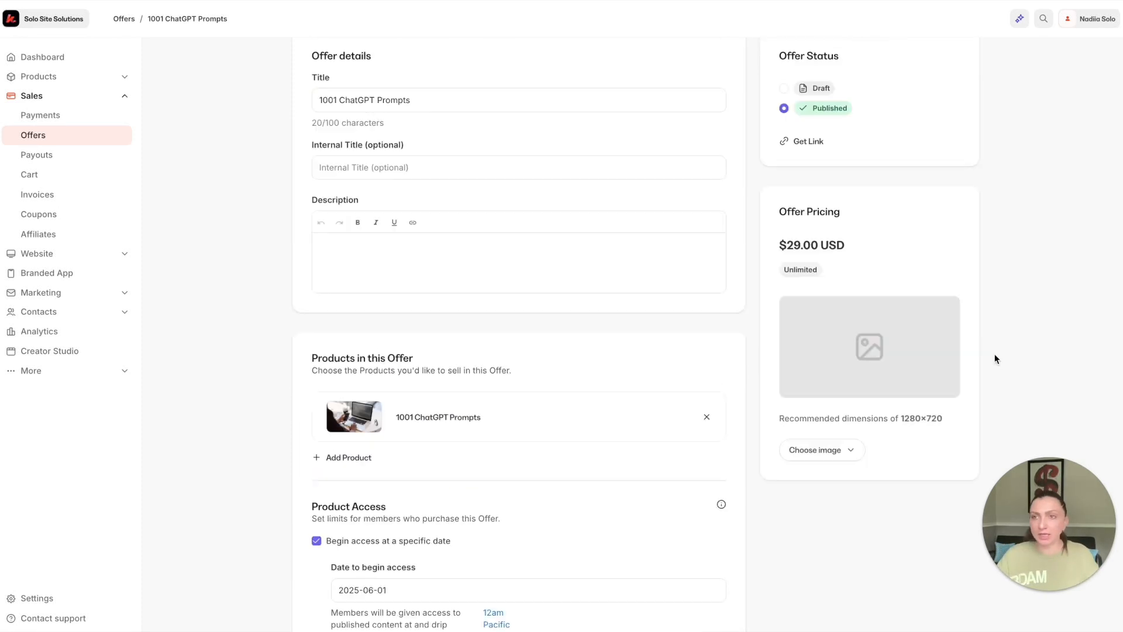
click(960, 69)
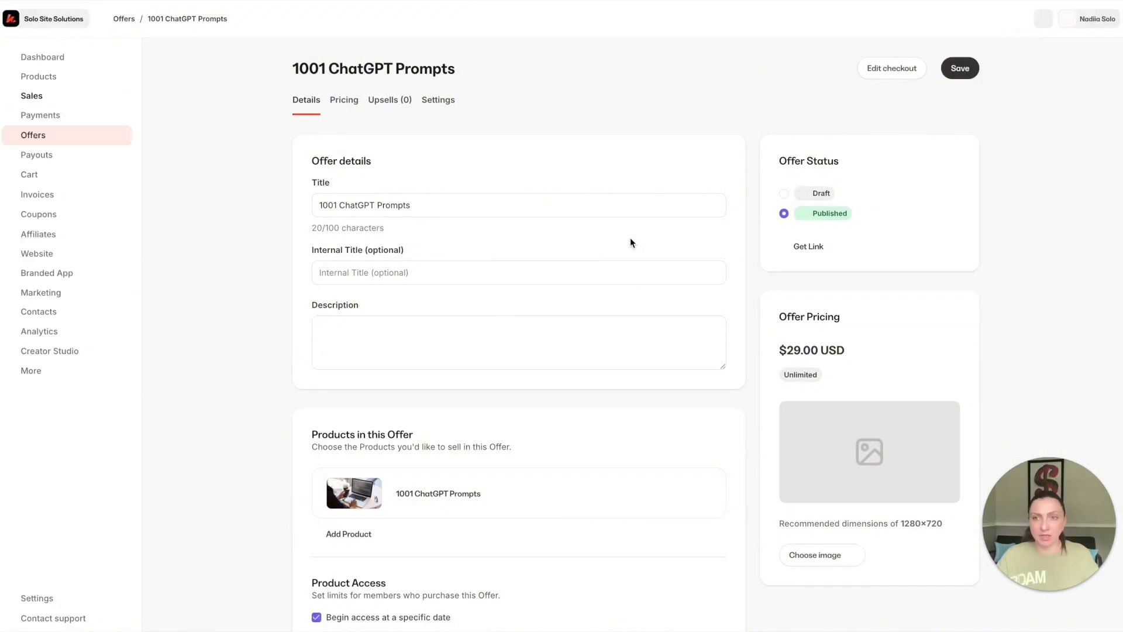
Set the offer's post-purchase email preference to None and save the offer
scroll(630, 240, down, 15)
scroll(630, 240, up, 1)
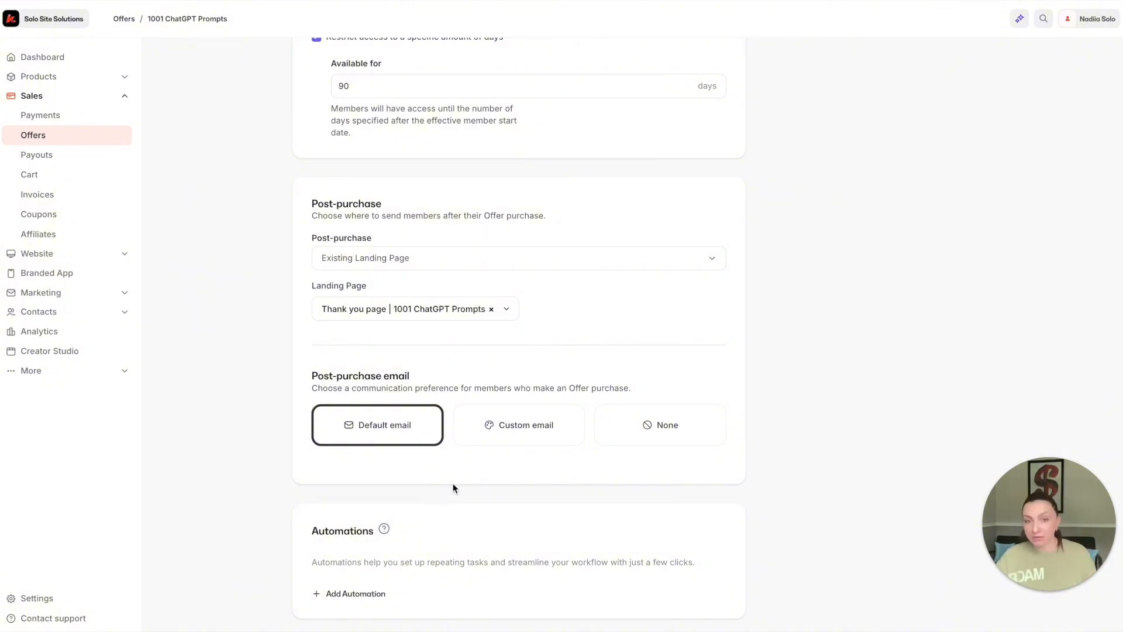
click(669, 426)
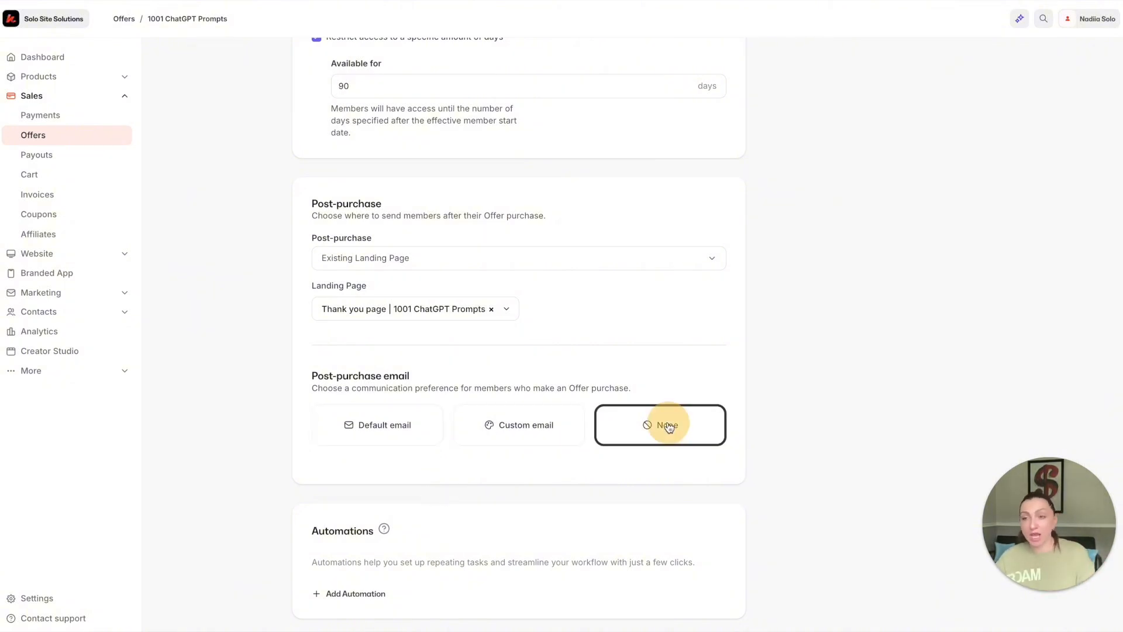
scroll(760, 420, up, 1)
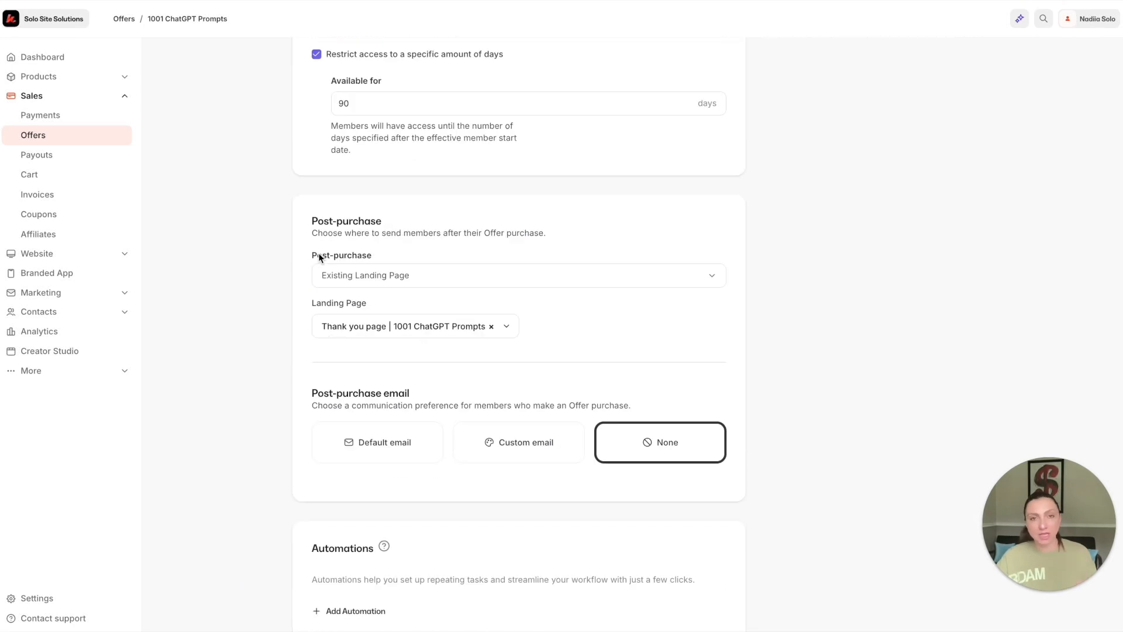
scroll(318, 255, down, 1)
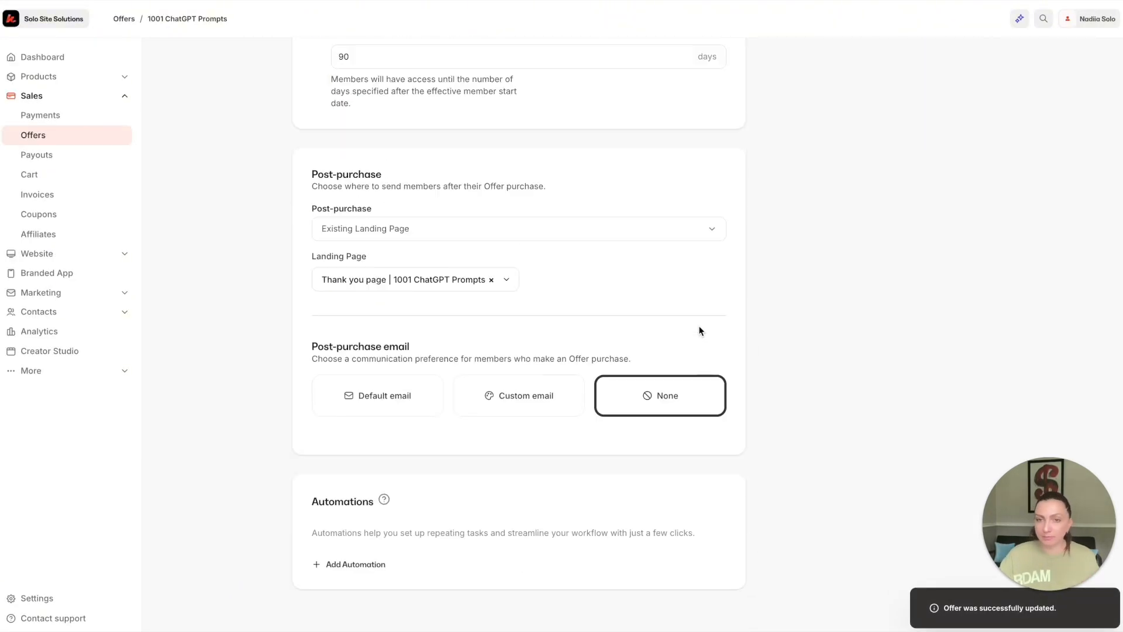
scroll(700, 332, up, 1)
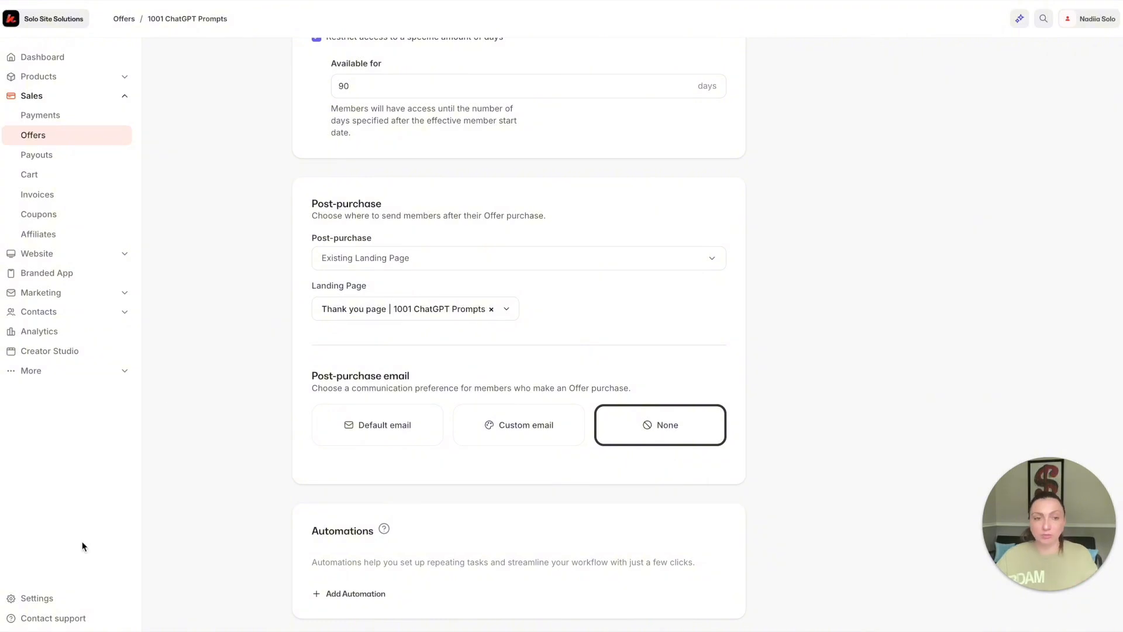
click(46, 597)
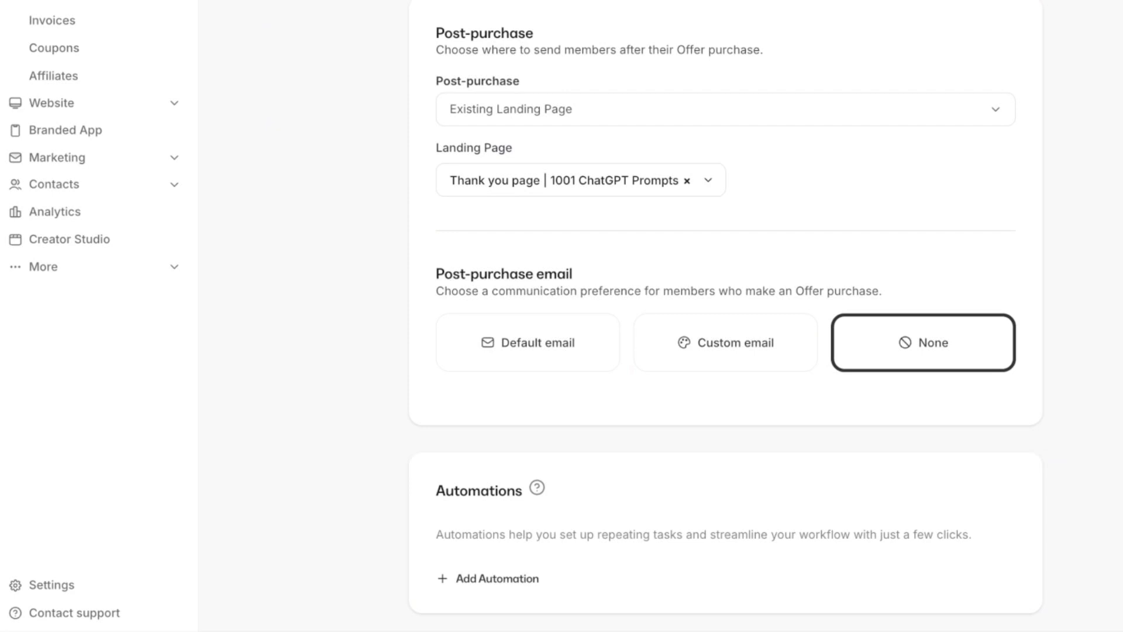
click(872, 165)
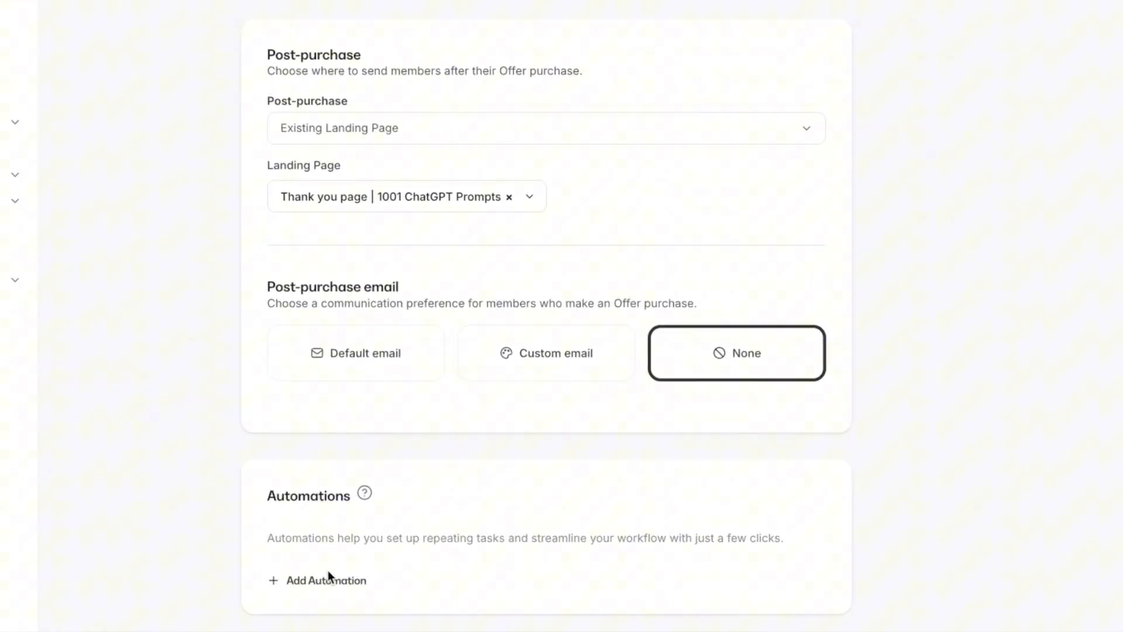
click(326, 580)
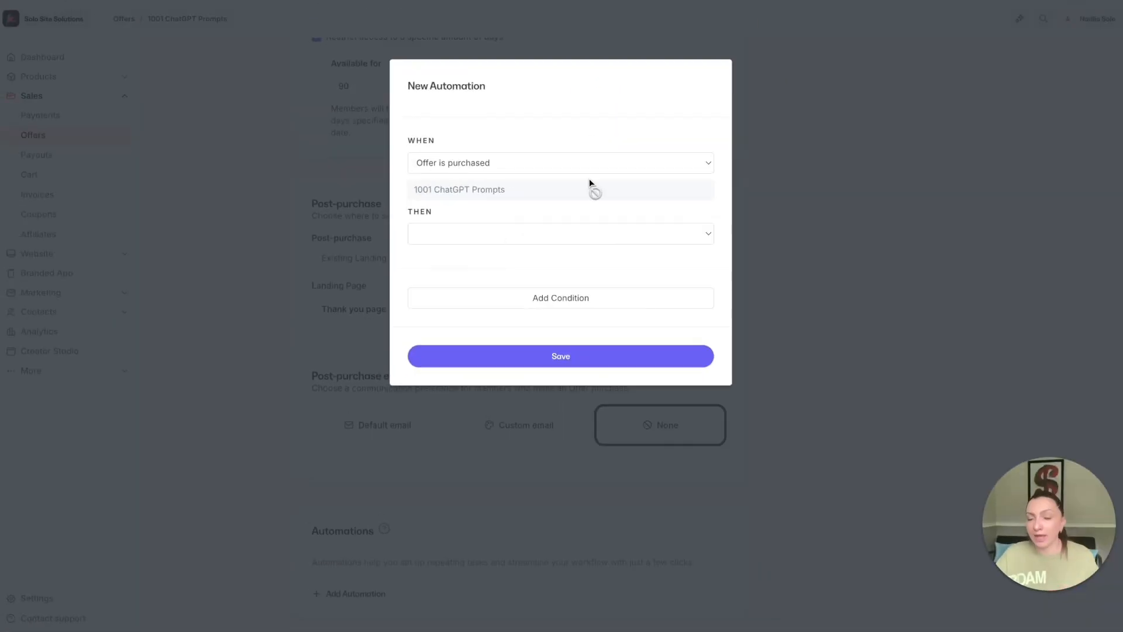
click(529, 233)
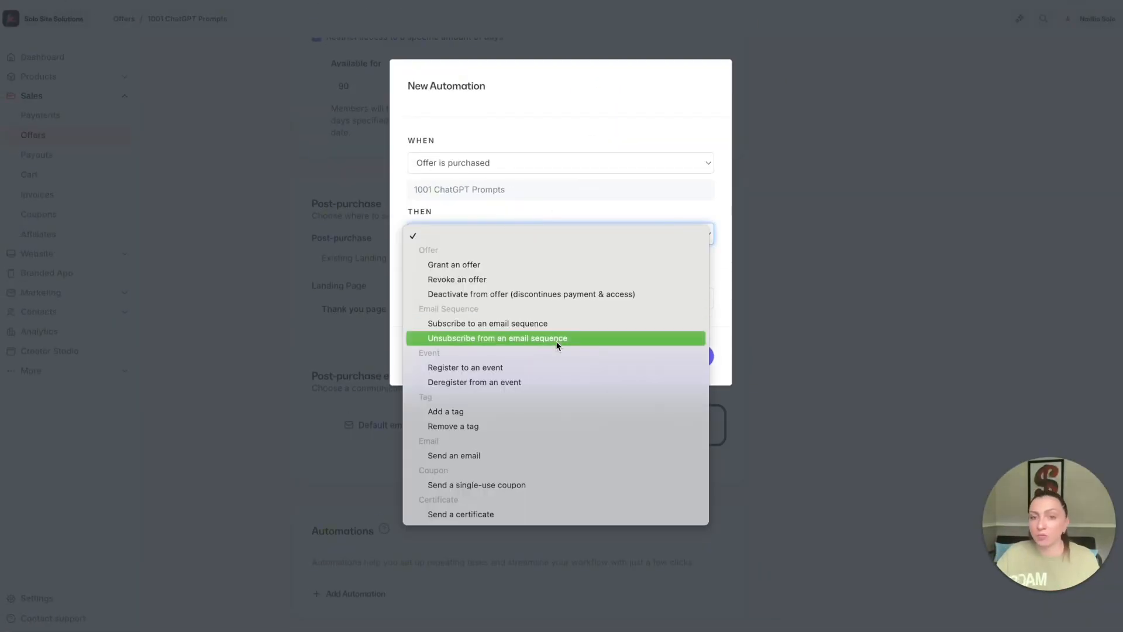
click(544, 455)
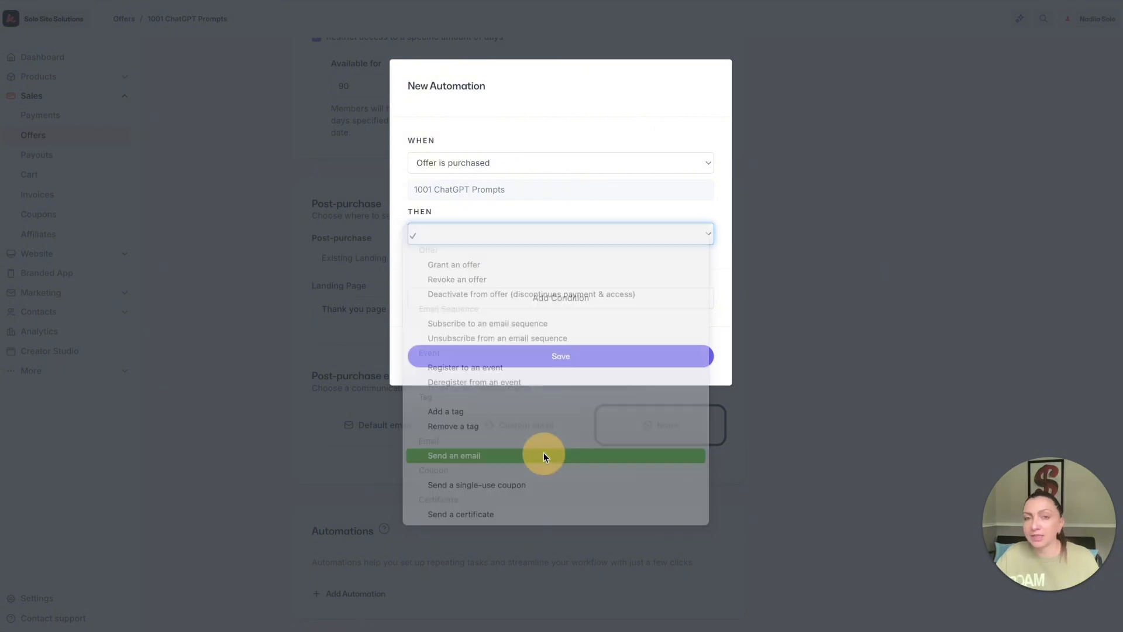
scroll(550, 288, down, 3)
drag(413, 302, 569, 411)
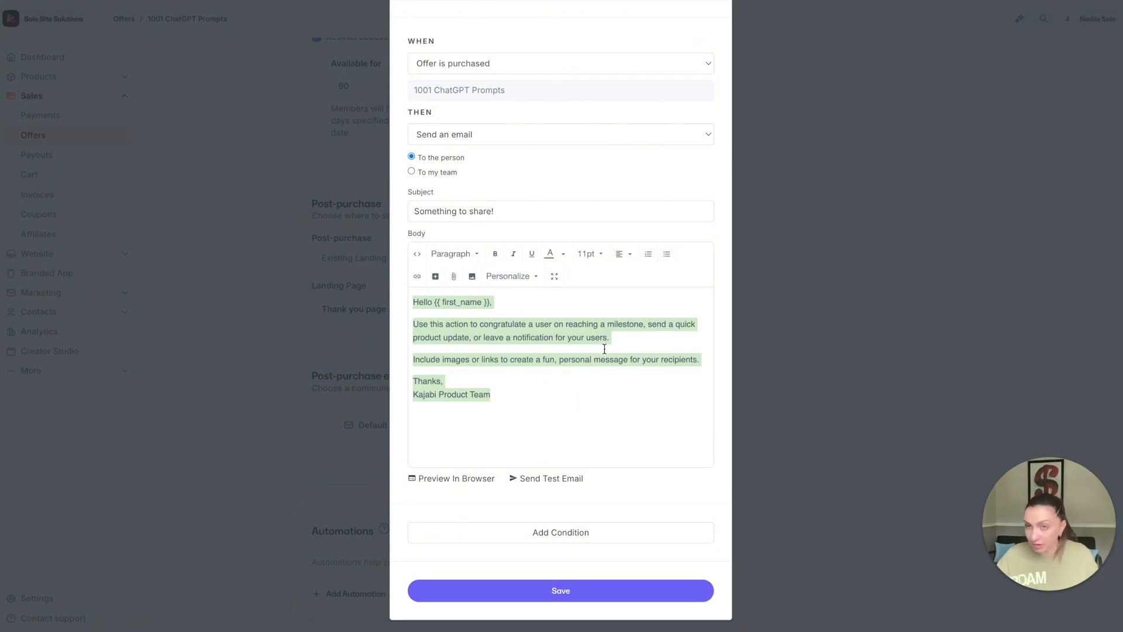
scroll(691, 338, up, 2)
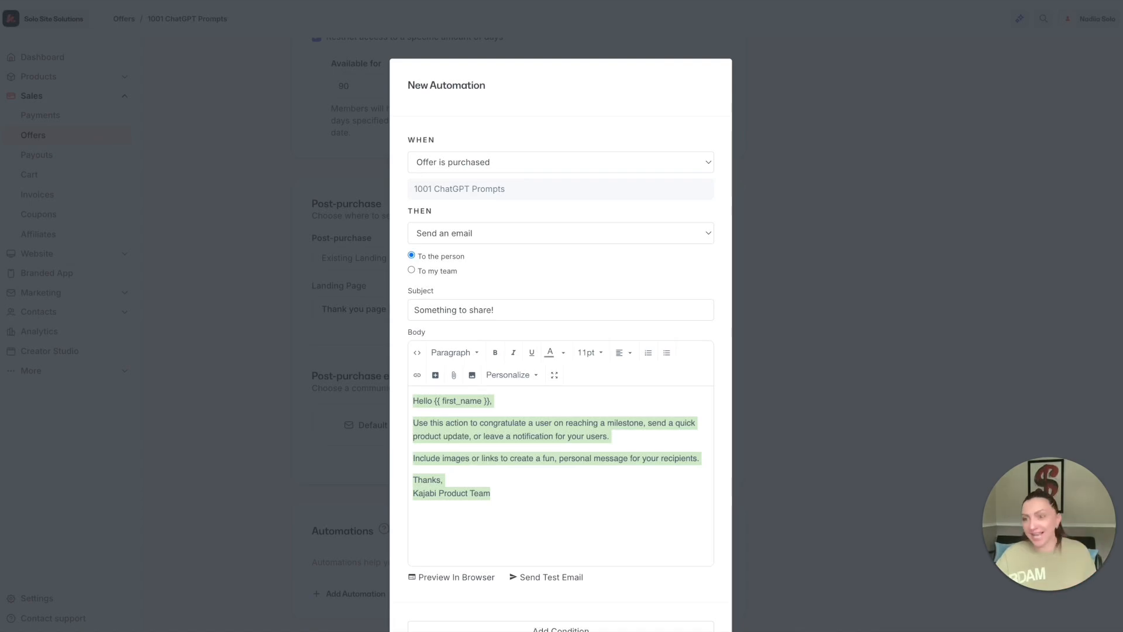
click(861, 199)
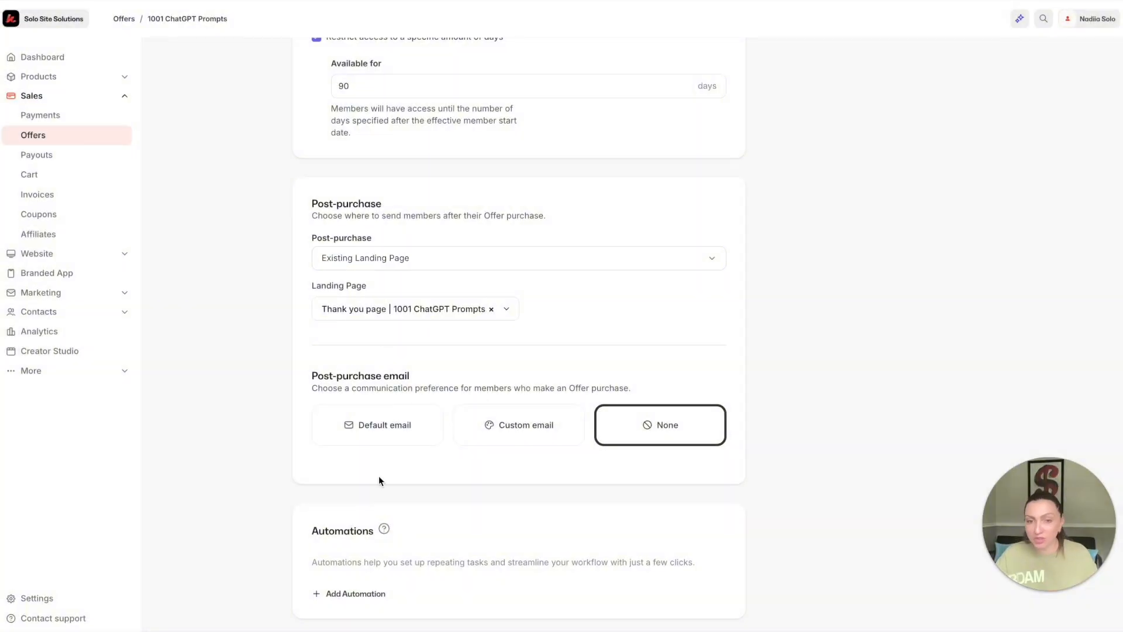
Add an automation that sends an email to the person when the offer is purchased, keeping the default subject and body
click(368, 593)
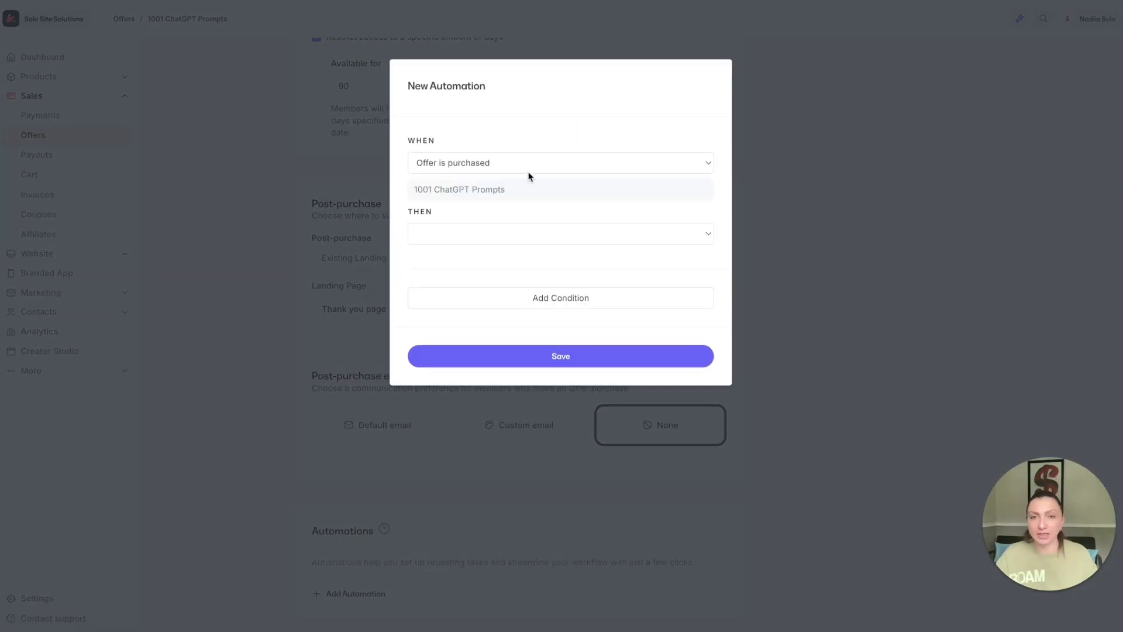
click(530, 170)
click(530, 167)
click(524, 232)
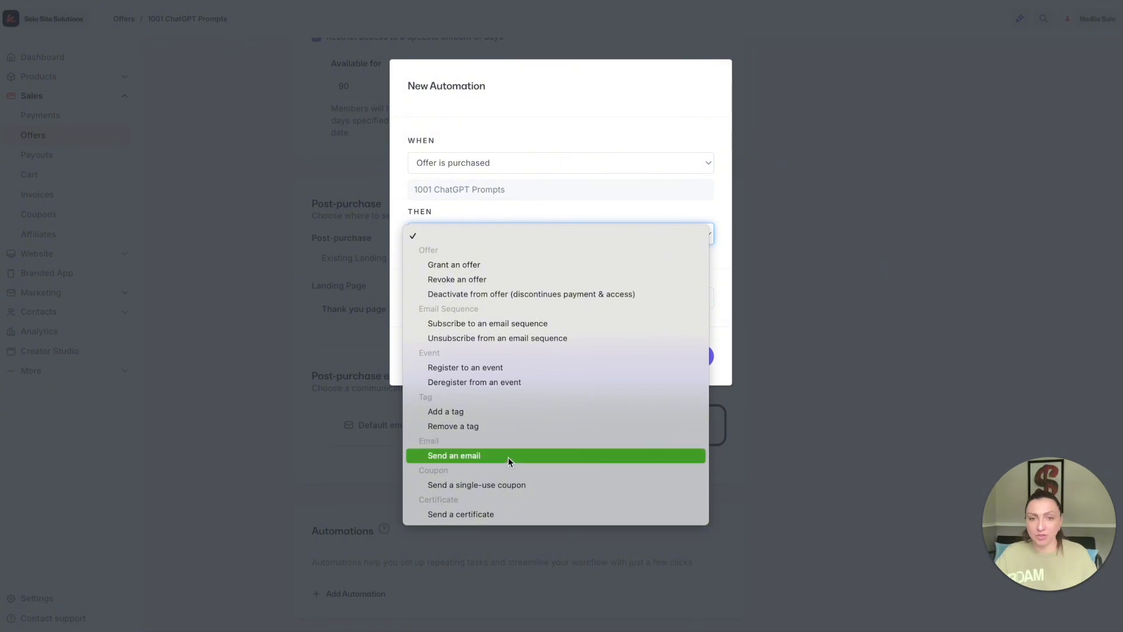
click(509, 457)
scroll(612, 570, down, 2)
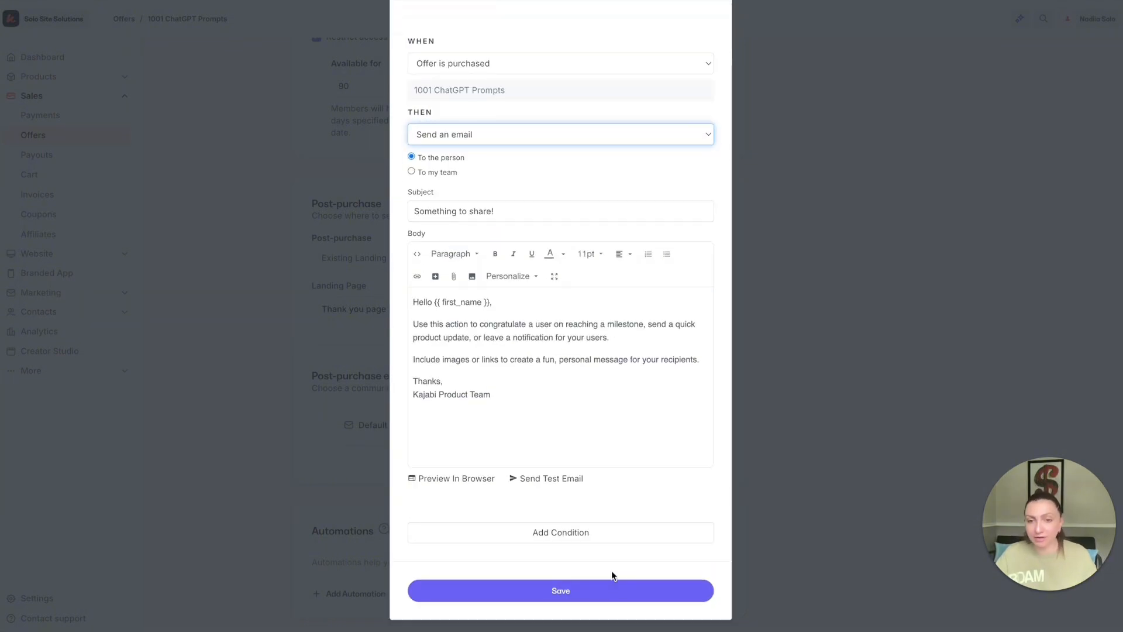
click(614, 590)
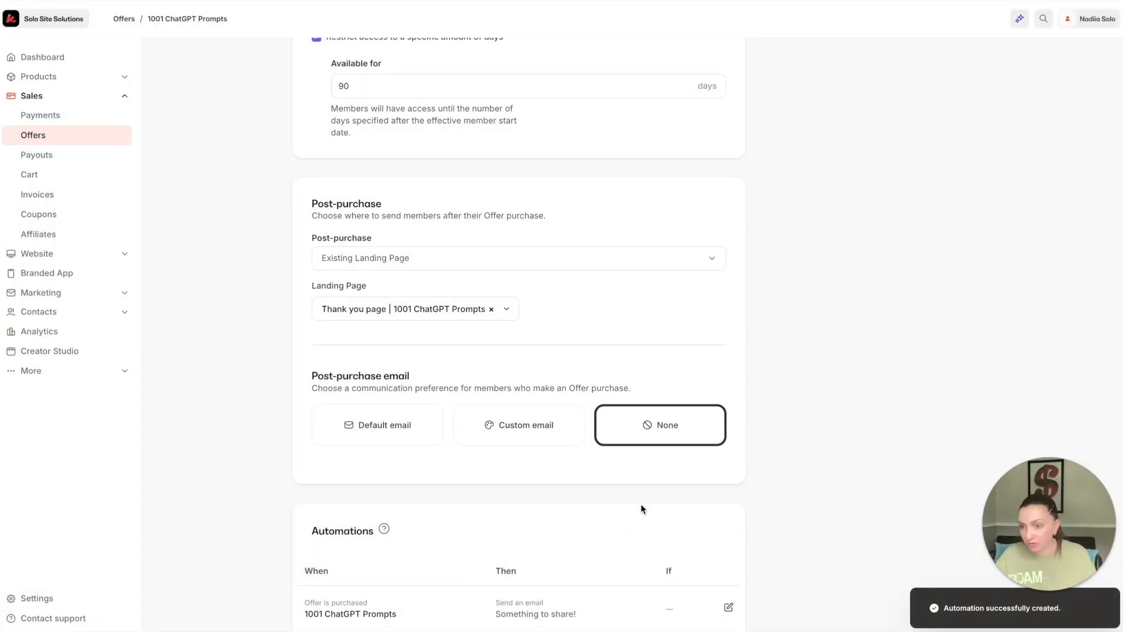
scroll(653, 506, up, 4)
scroll(653, 506, down, 5)
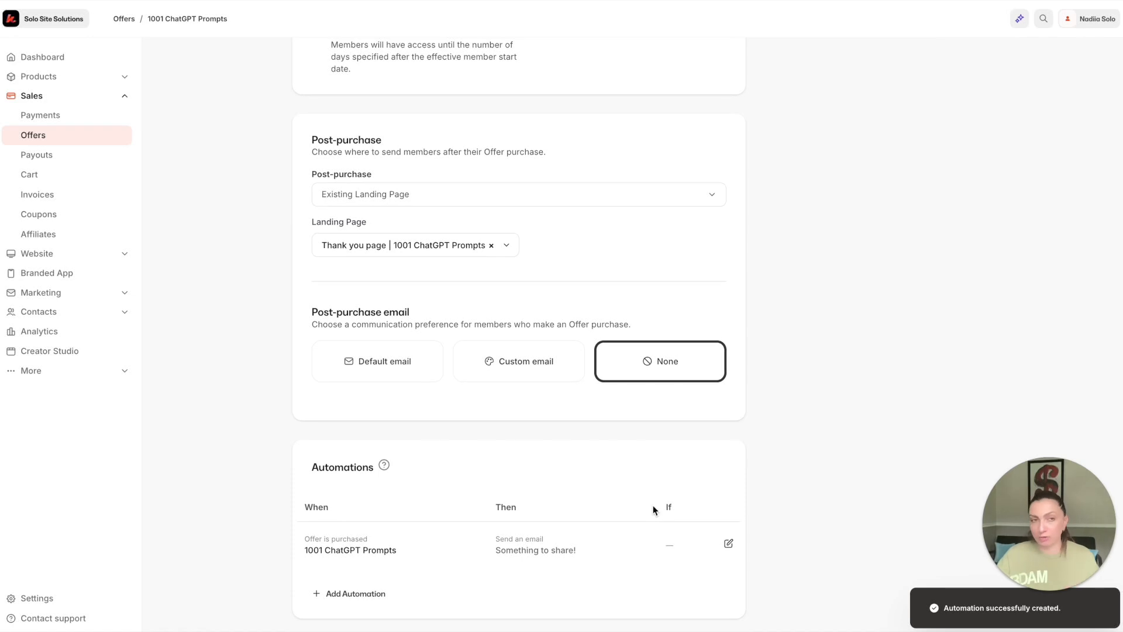
click(378, 611)
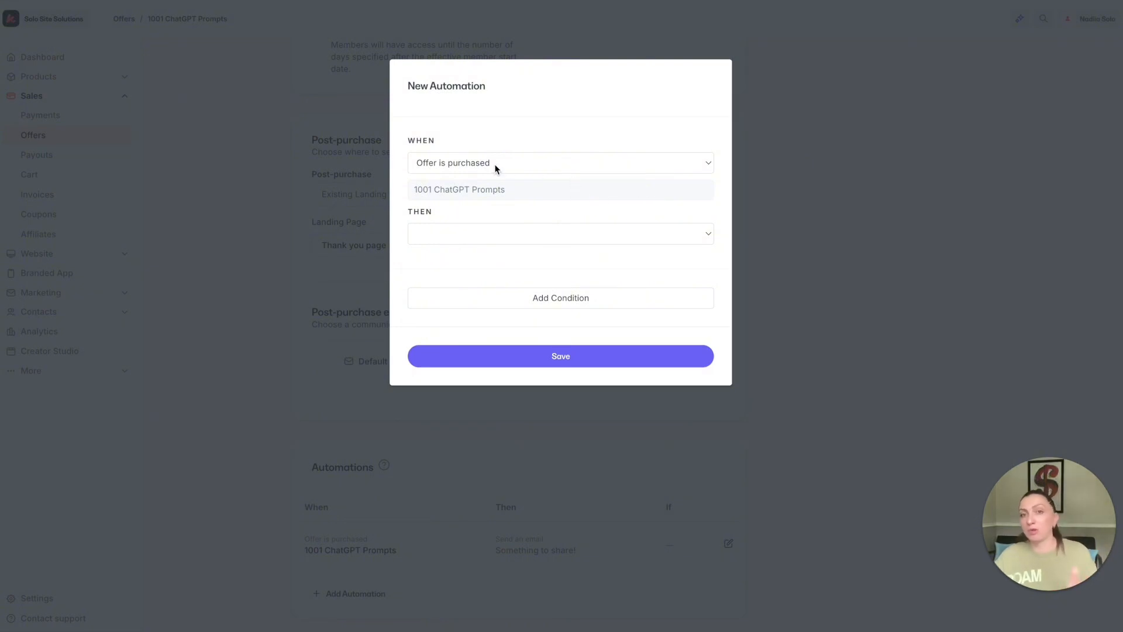
click(513, 234)
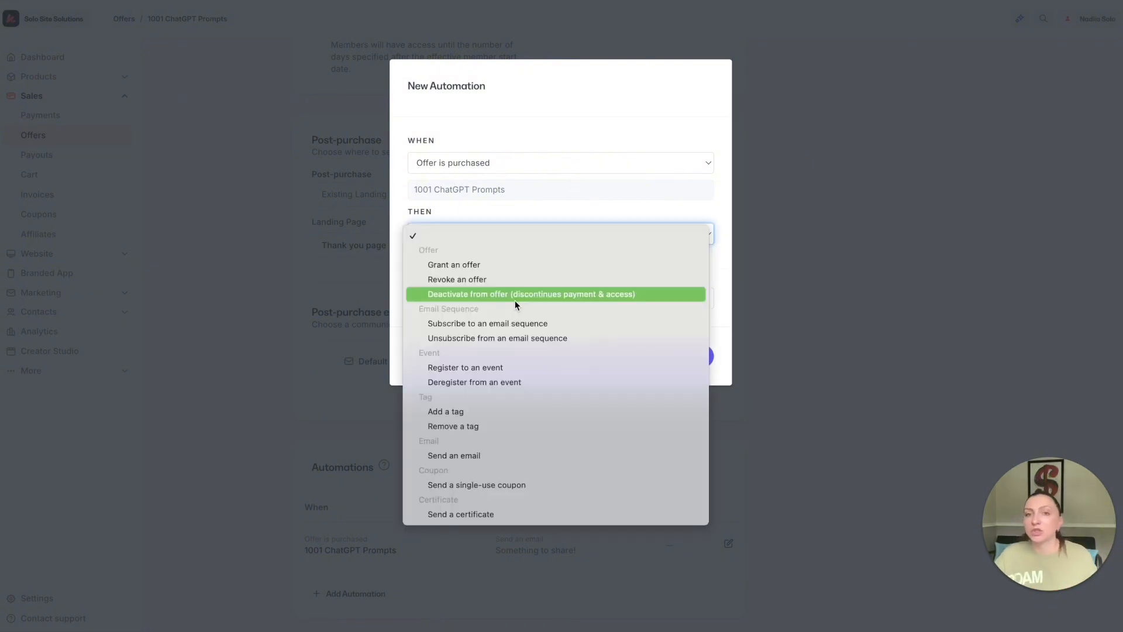
click(530, 328)
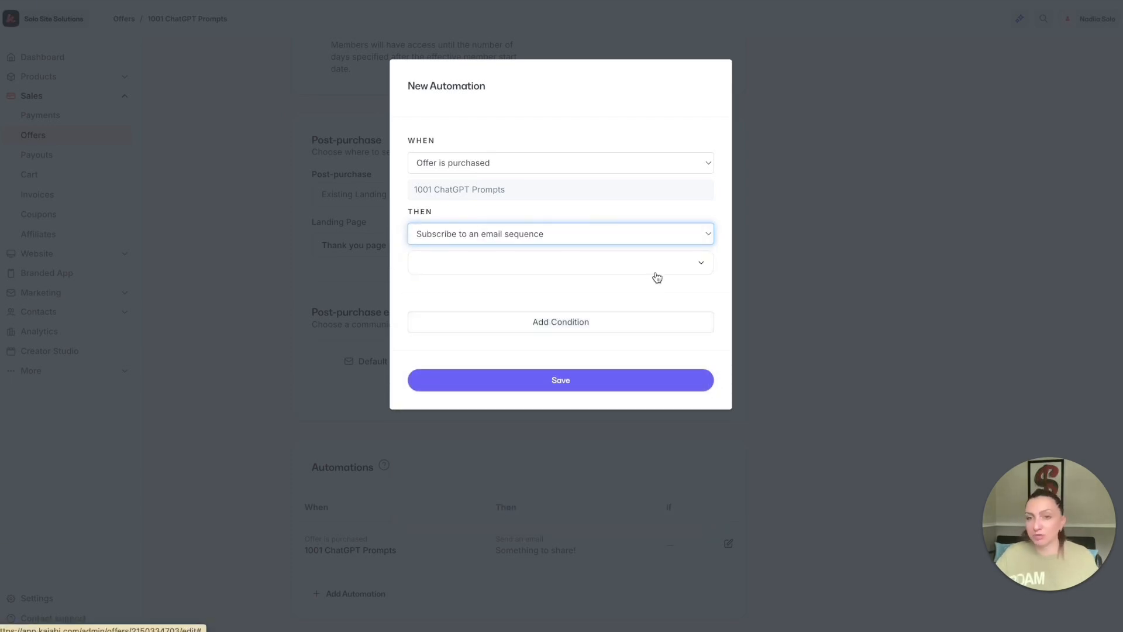
click(689, 265)
click(468, 307)
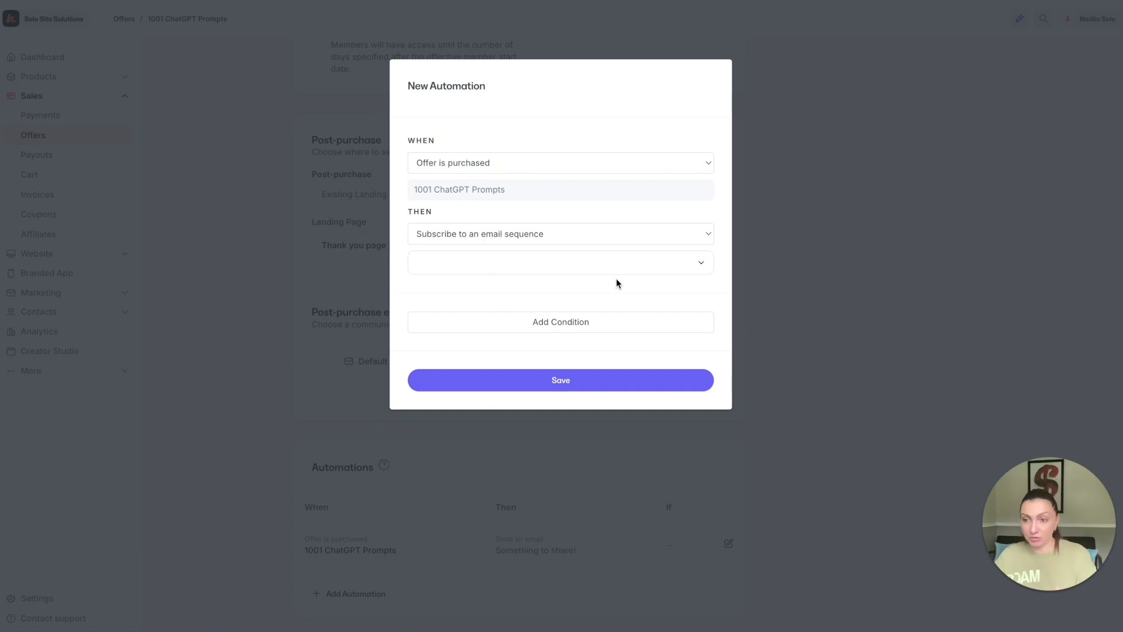
click(949, 349)
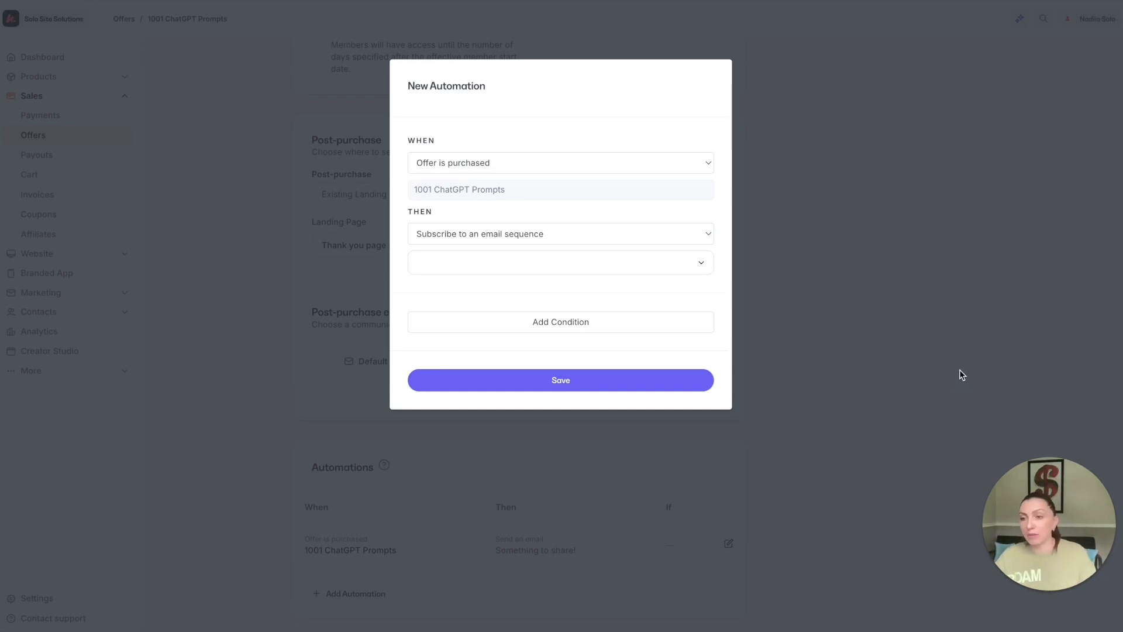
click(957, 371)
Review the offer's details, product access, post-purchase and automation settings from start to end
scroll(562, 369, up, 10)
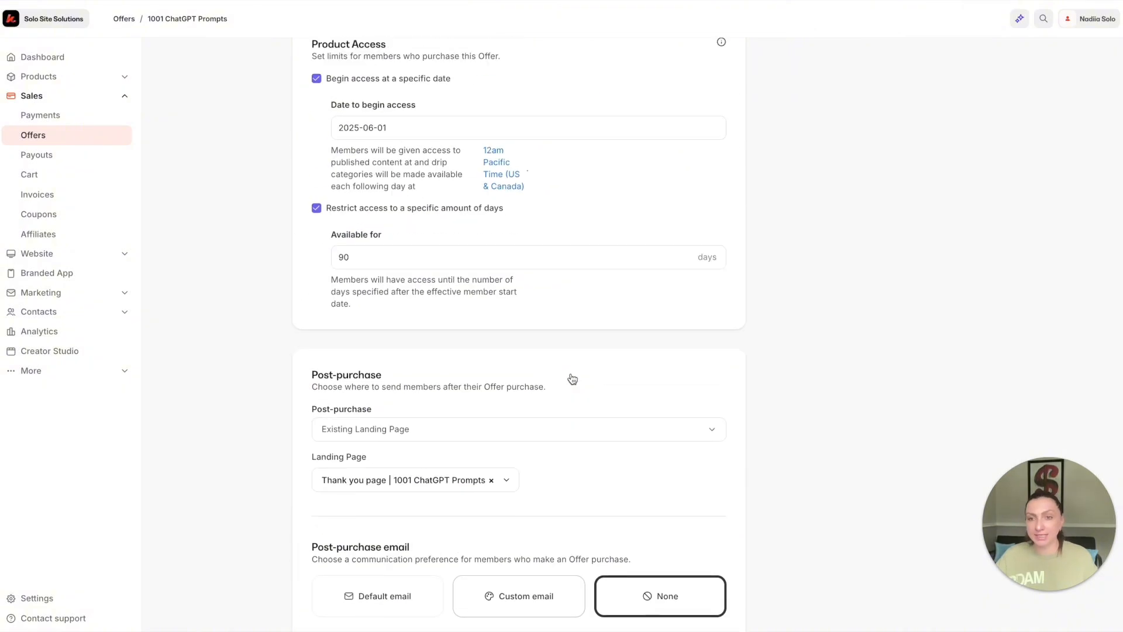
scroll(768, 387, down, 2)
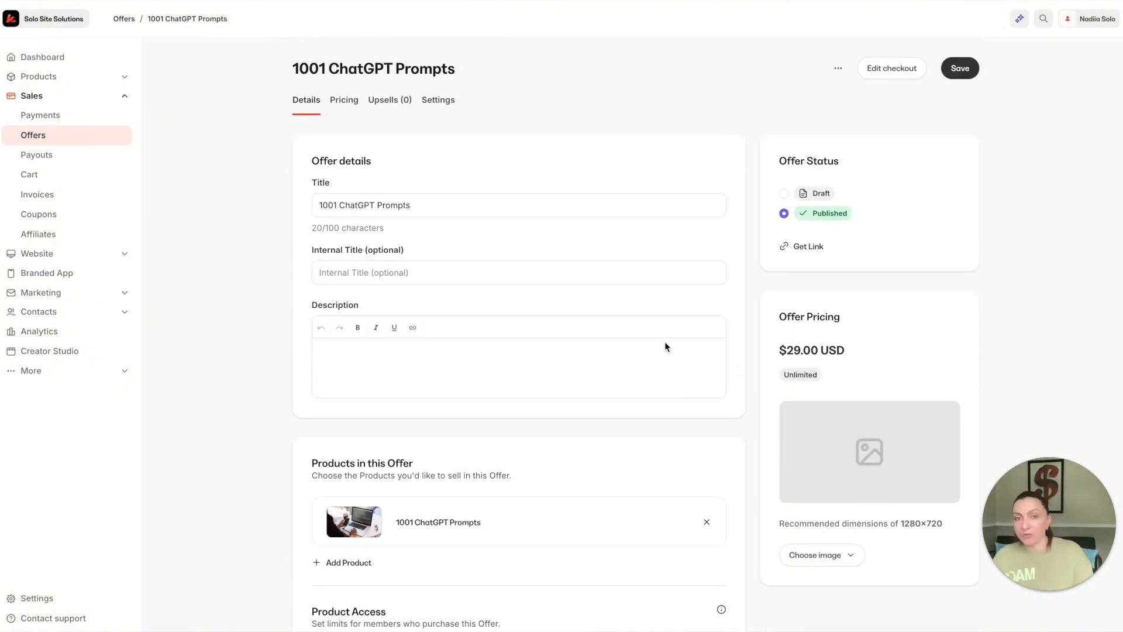
scroll(666, 347, down, 15)
scroll(665, 338, up, 10)
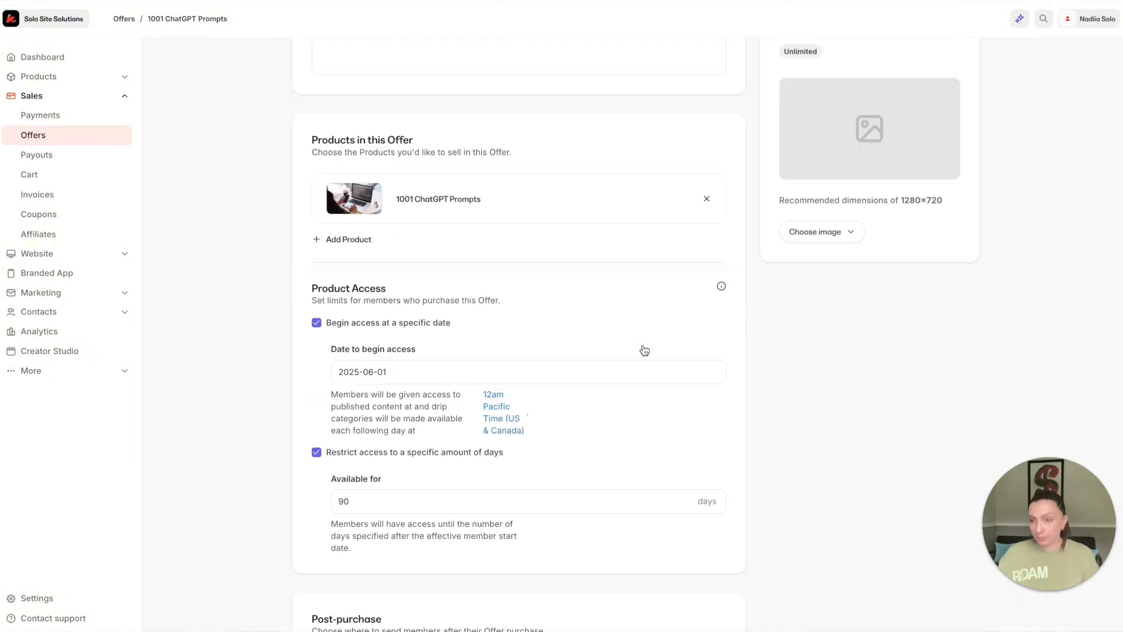
scroll(638, 340, down, 5)
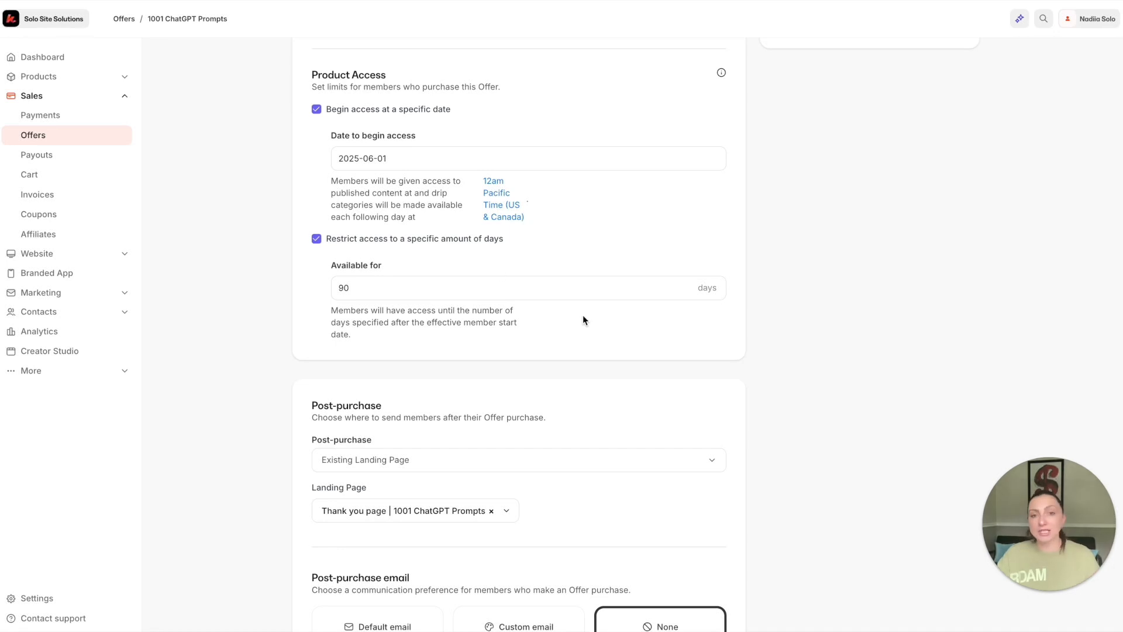
scroll(583, 320, down, 5)
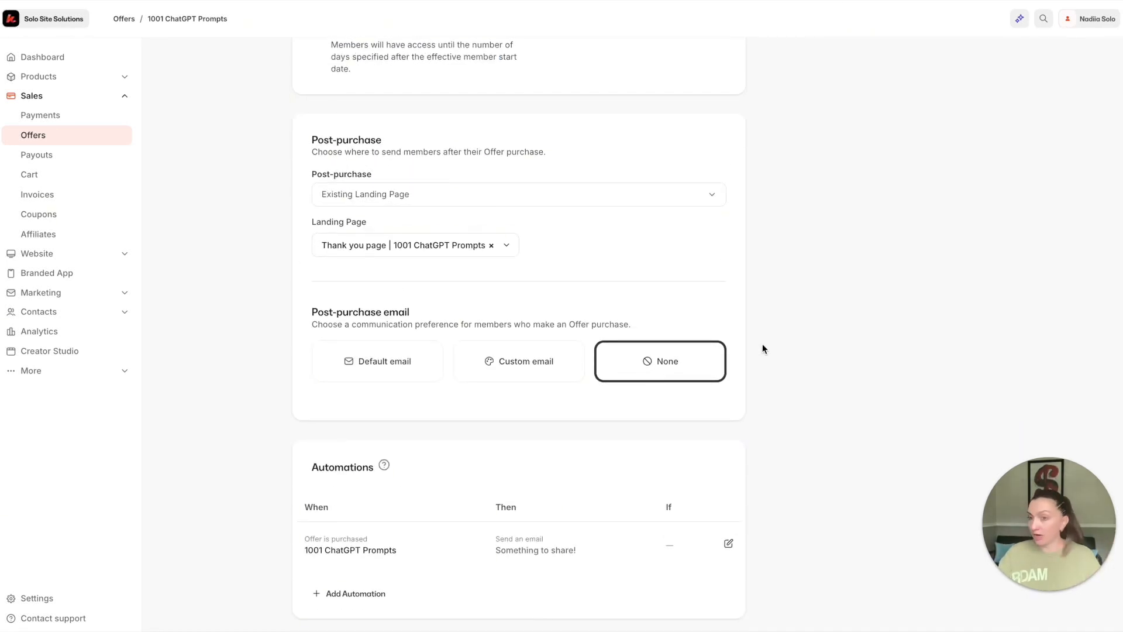
scroll(876, 377, up, 15)
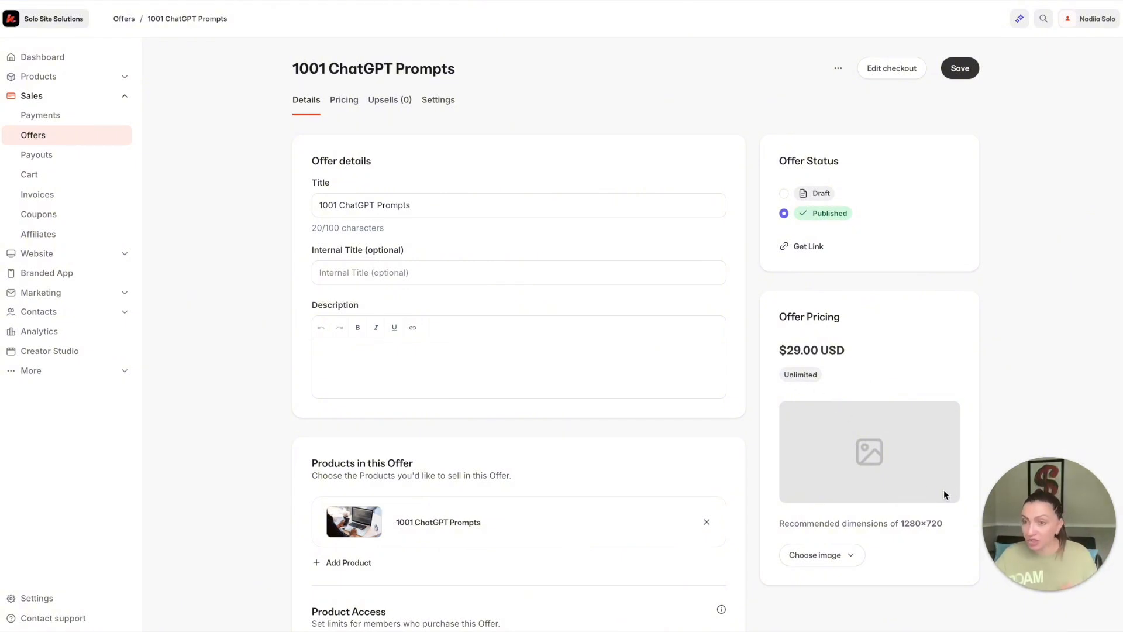
Open the offer's checkout page for editing, disable its banner image and save the design
click(898, 69)
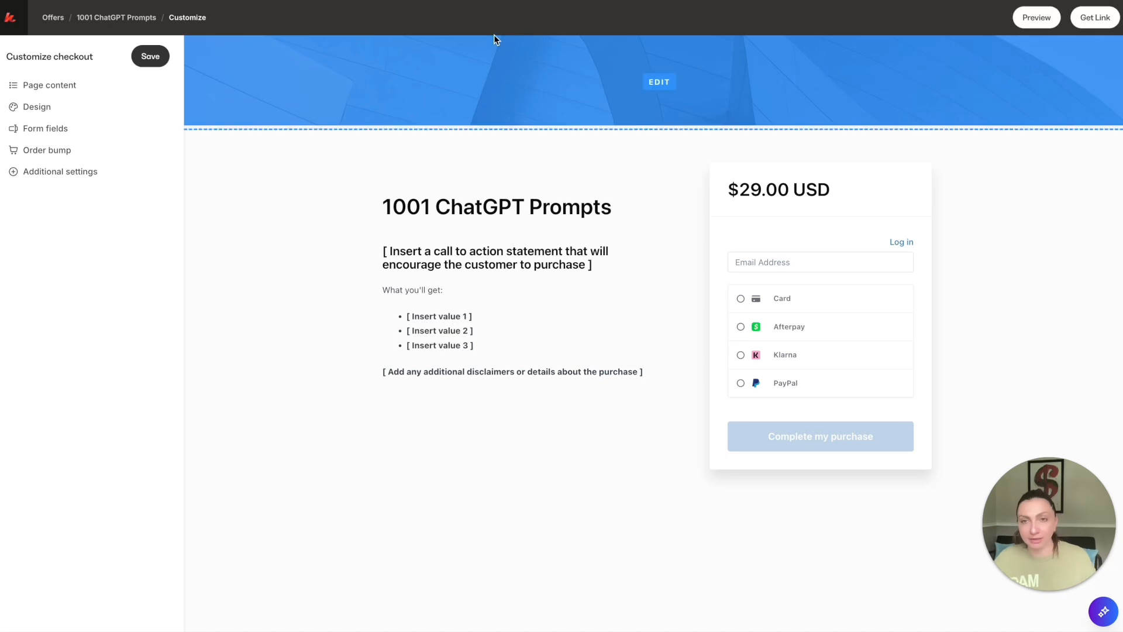
click(436, 91)
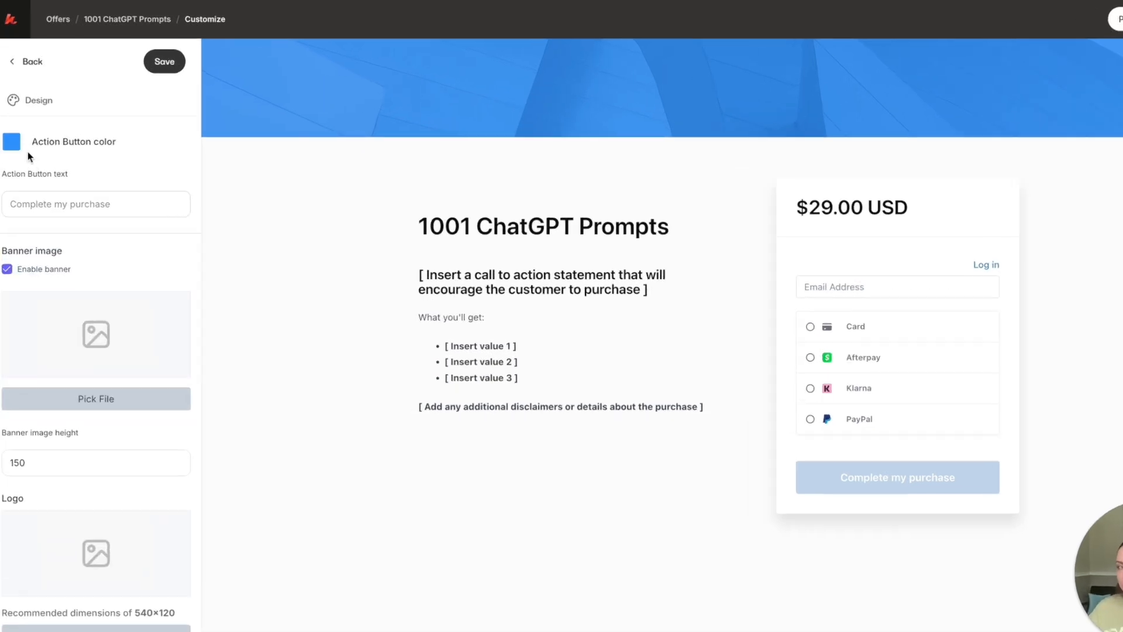
click(7, 269)
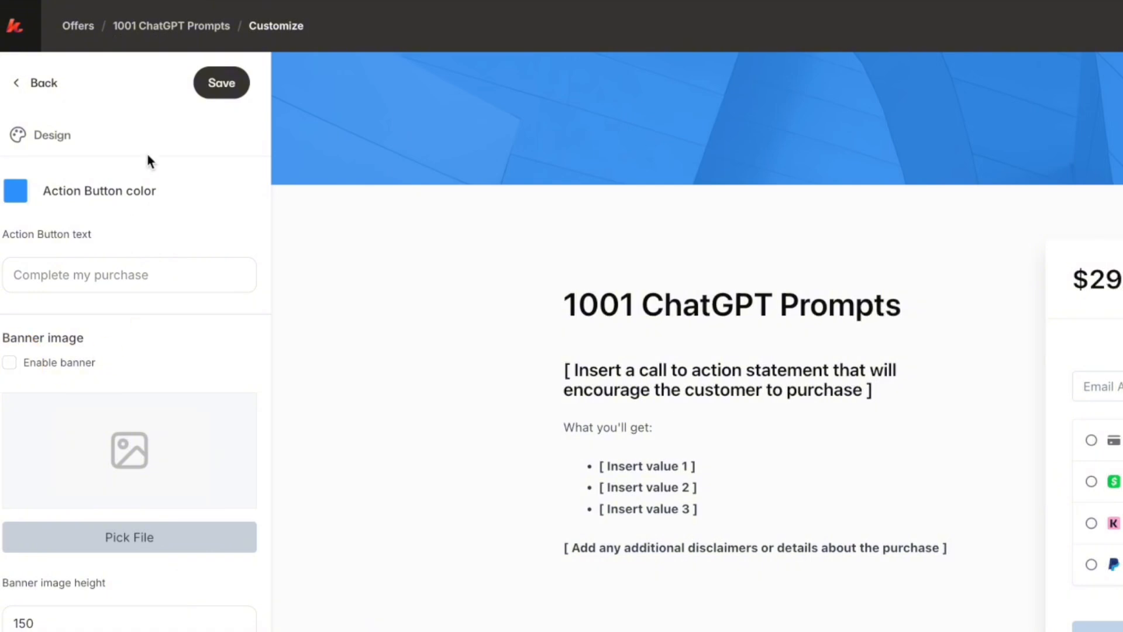
click(214, 87)
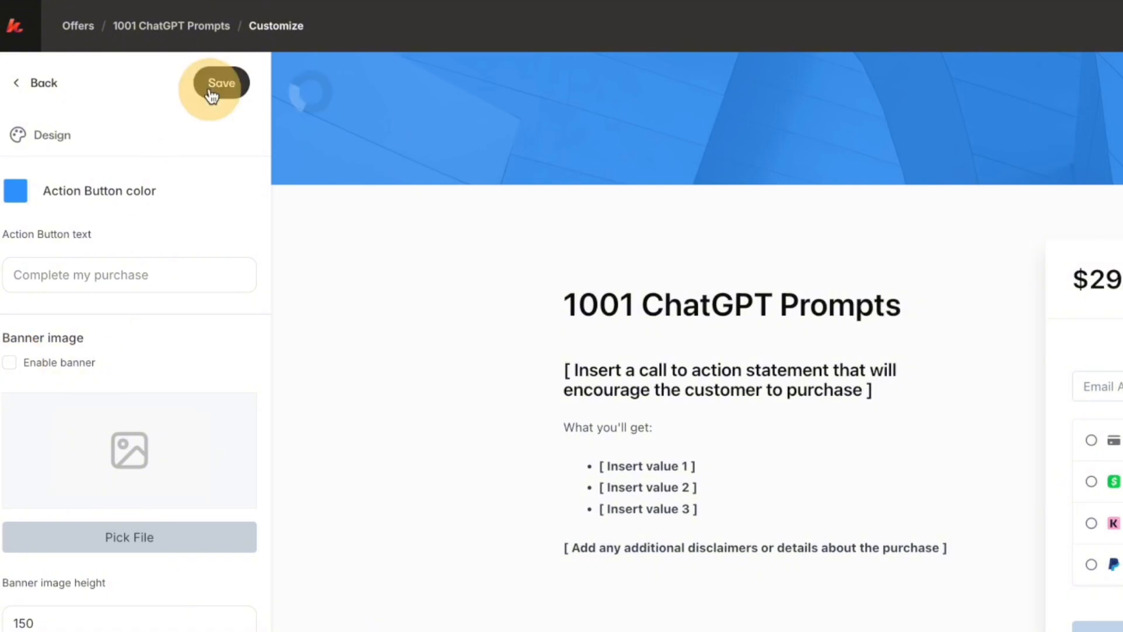
Change the checkout page's action button color to the light grey swatch and leave the design settings
click(16, 192)
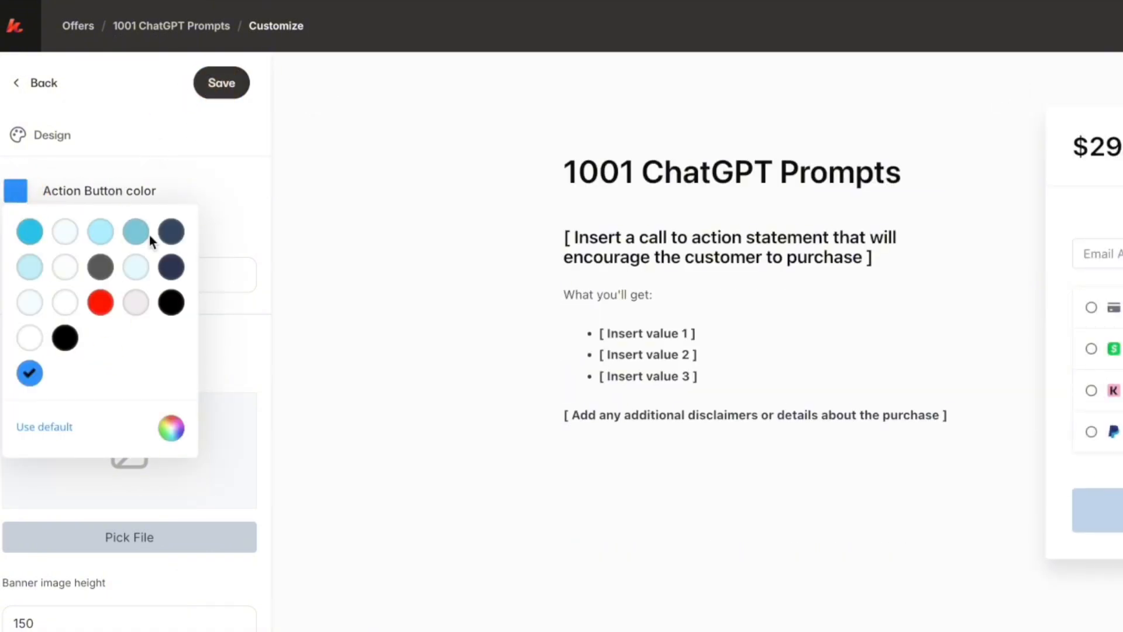
click(134, 305)
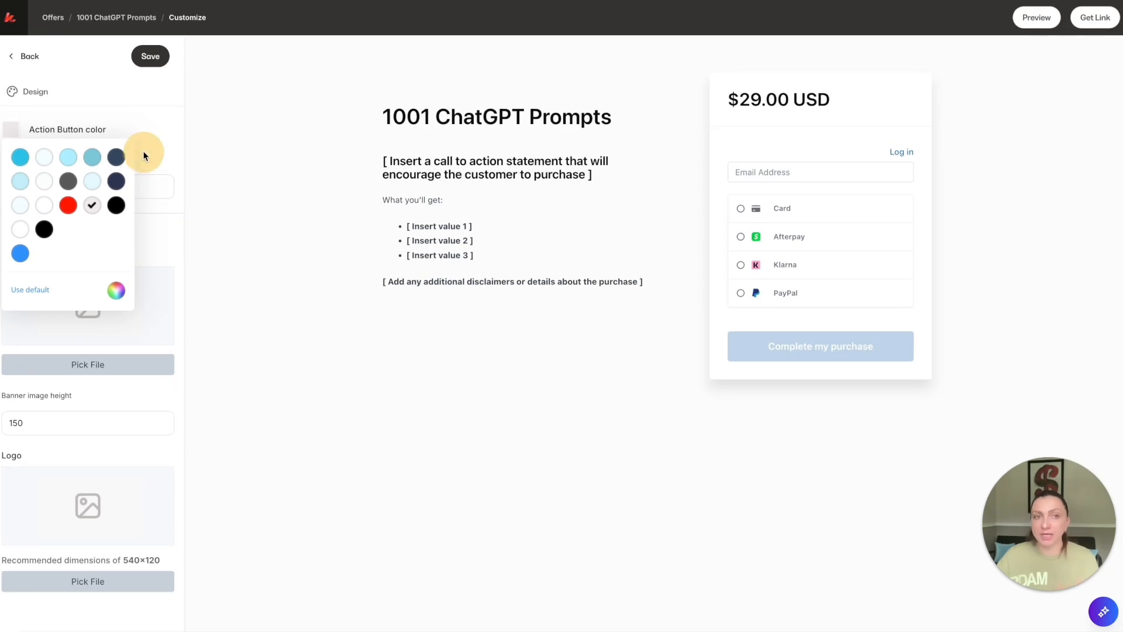
click(144, 155)
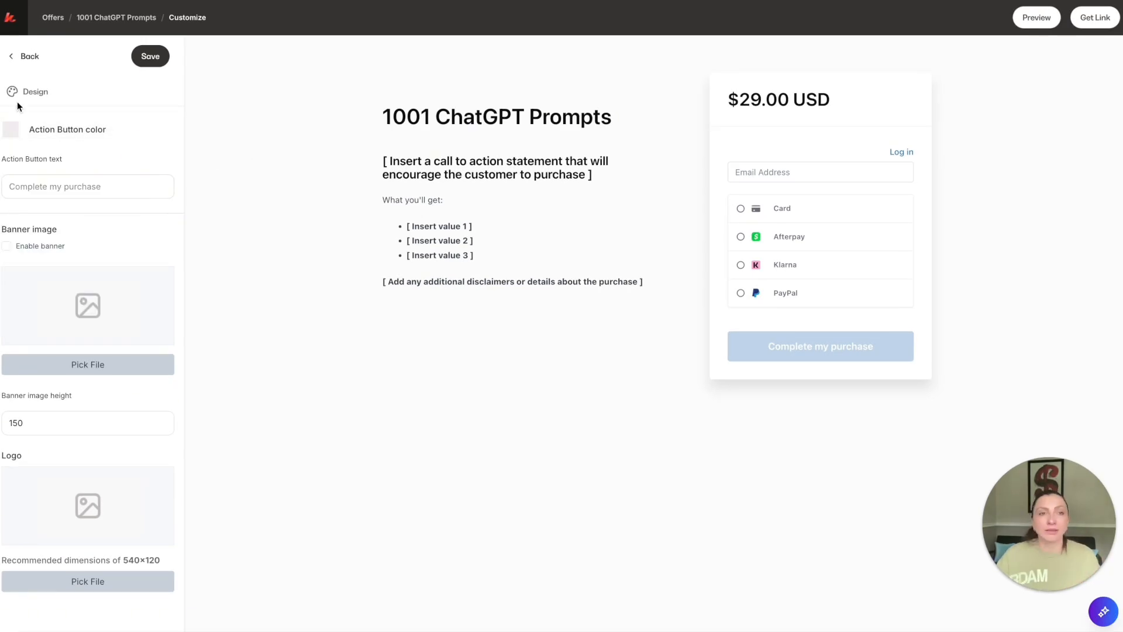
click(27, 58)
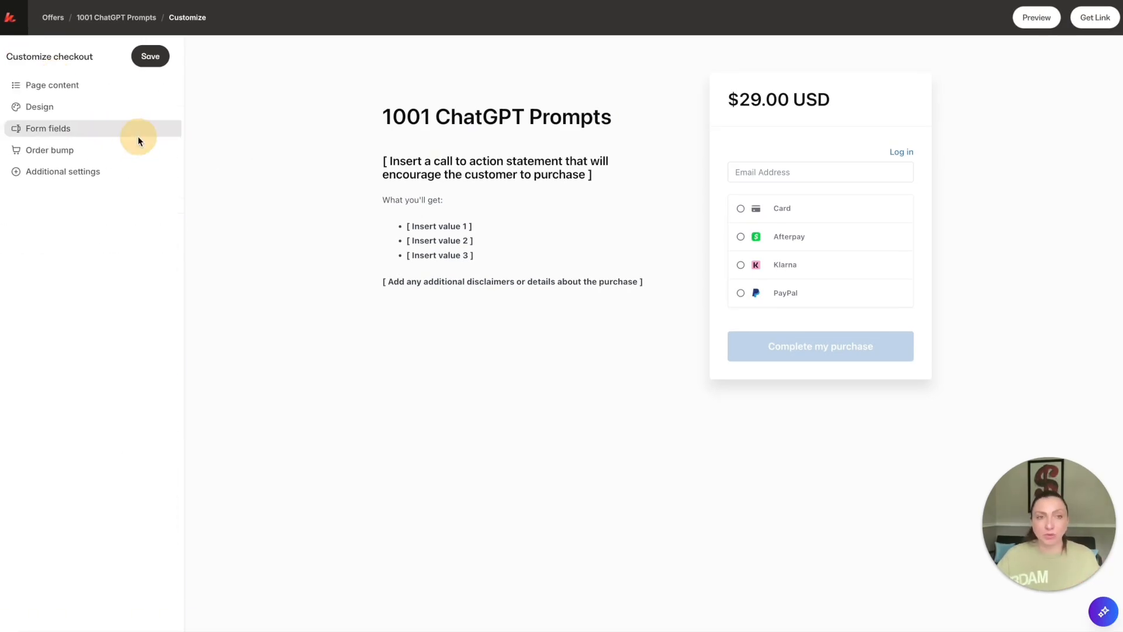
Add the photo of a person working on a laptop as the checkout page's hero image
click(61, 85)
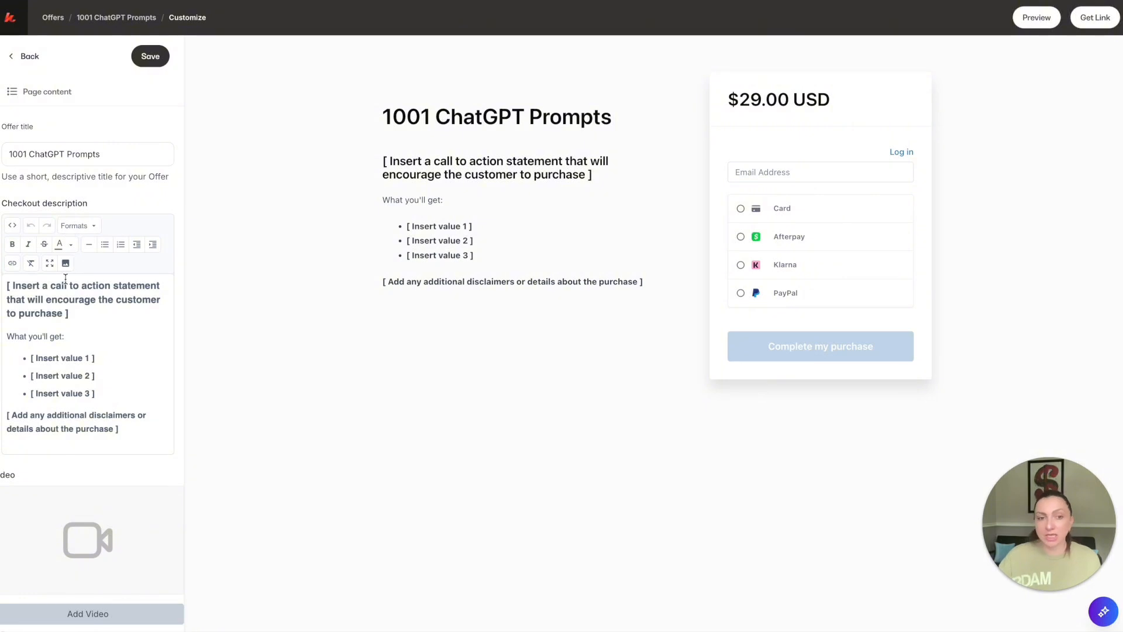
scroll(65, 278, down, 5)
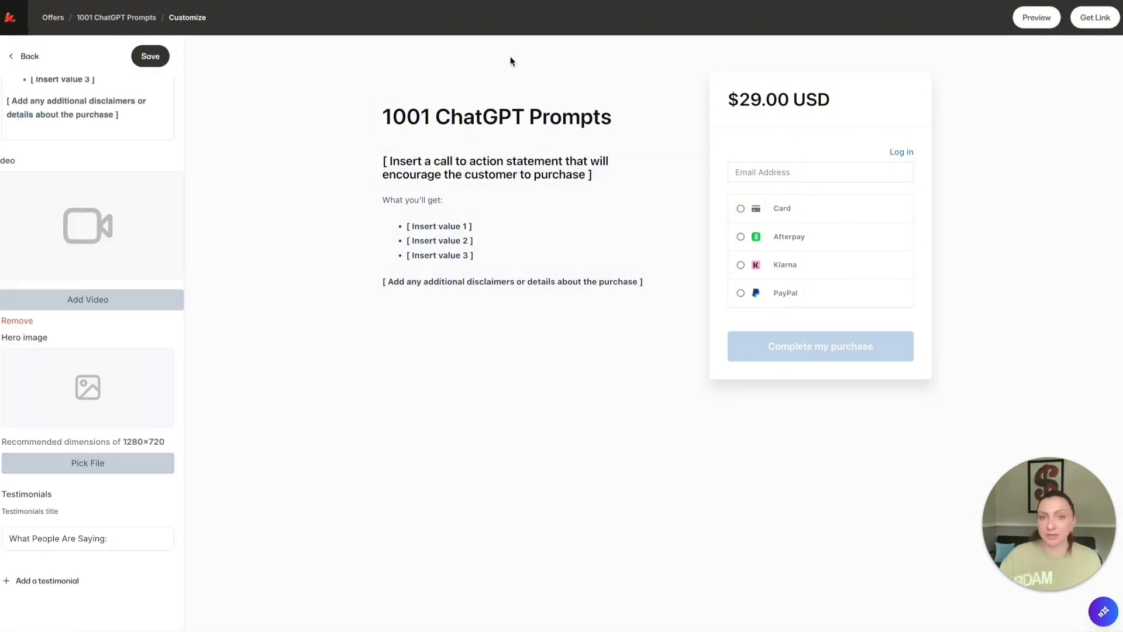
click(88, 464)
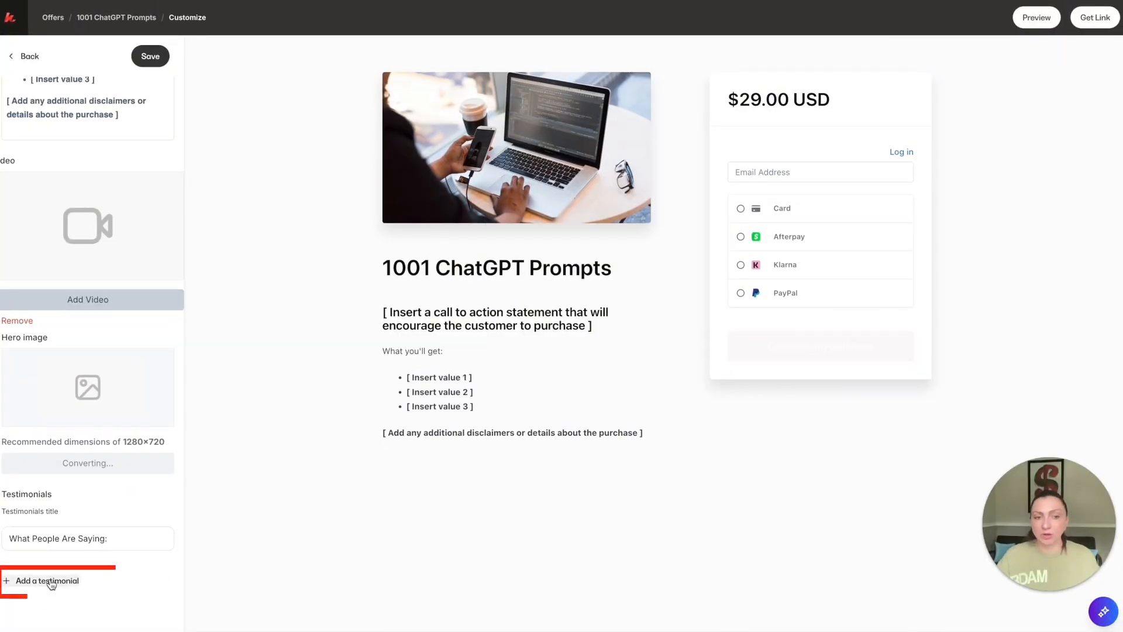
click(51, 579)
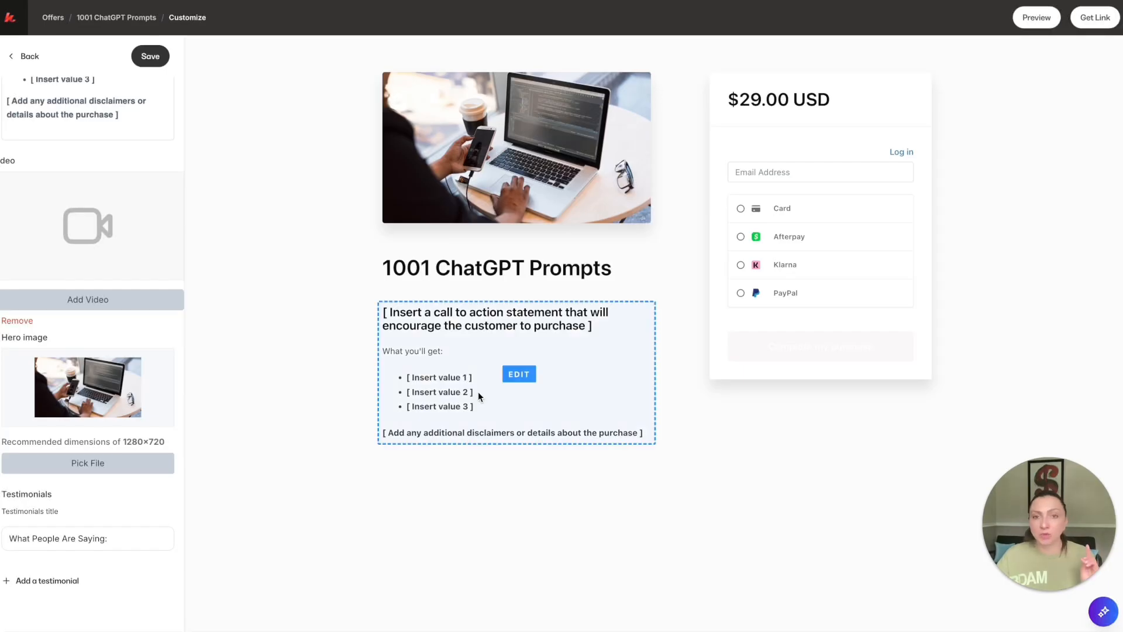
Examine the checkout description's placeholder call to action, value bullets and disclaimer, leaving the text as it is
click(479, 396)
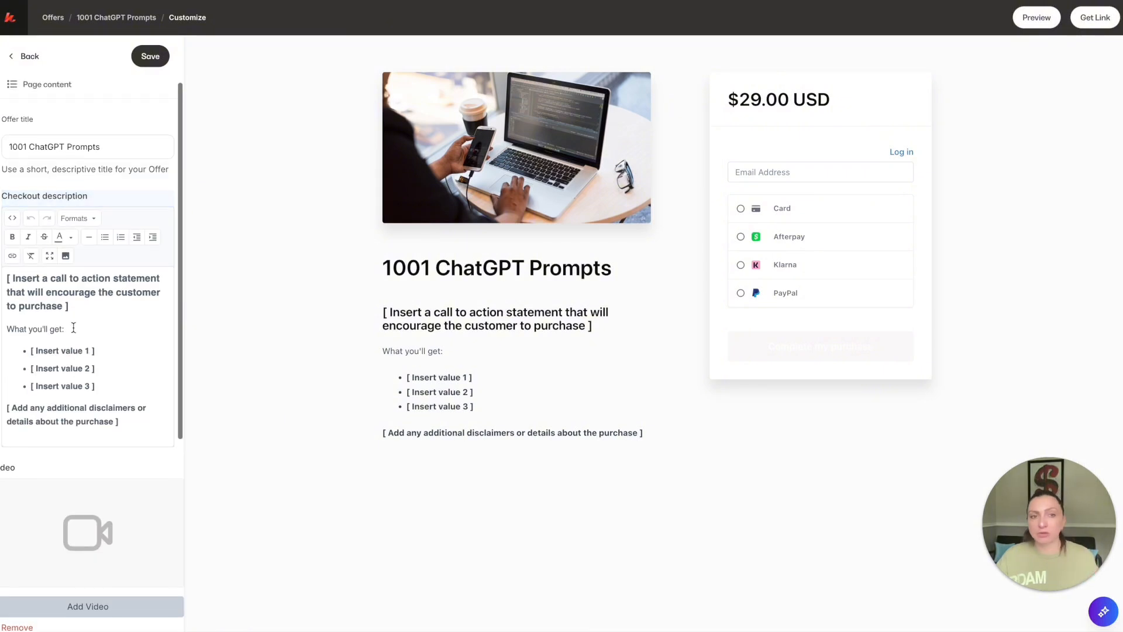
drag(2, 281, 151, 449)
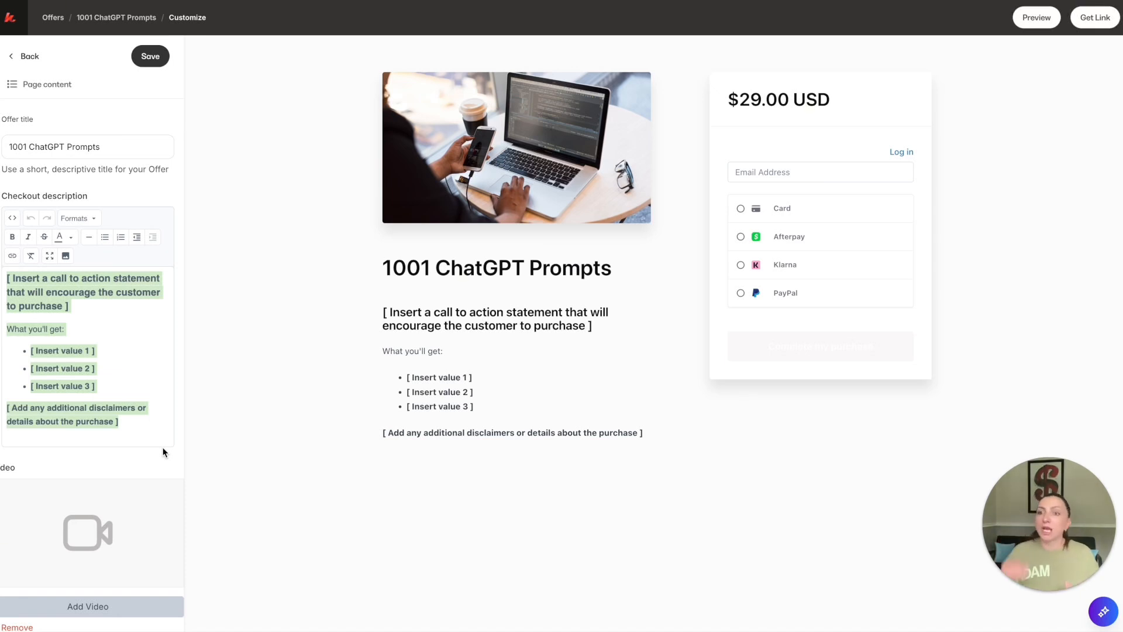
click(146, 379)
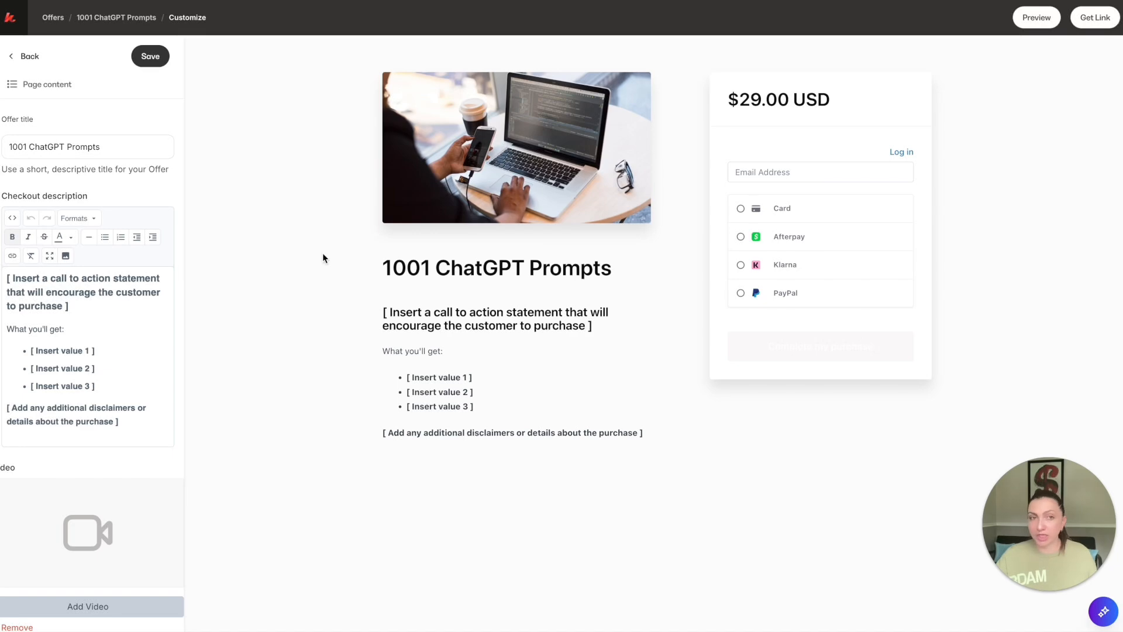
click(34, 58)
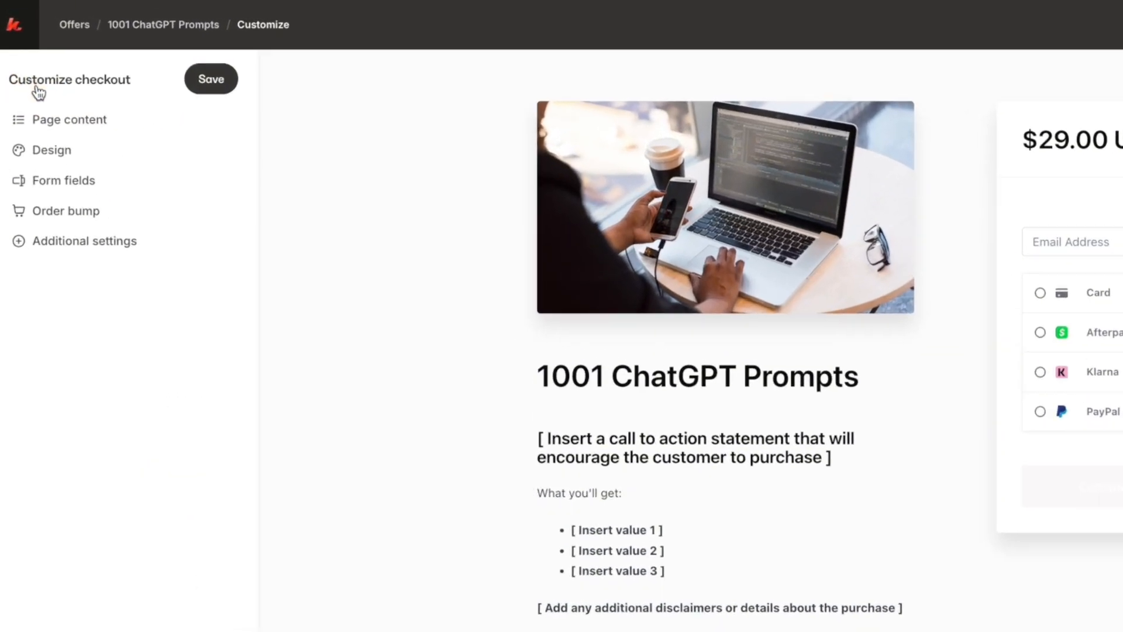
Enable name collection in the checkout's form fields and view the custom field dialog without adding a field
click(57, 136)
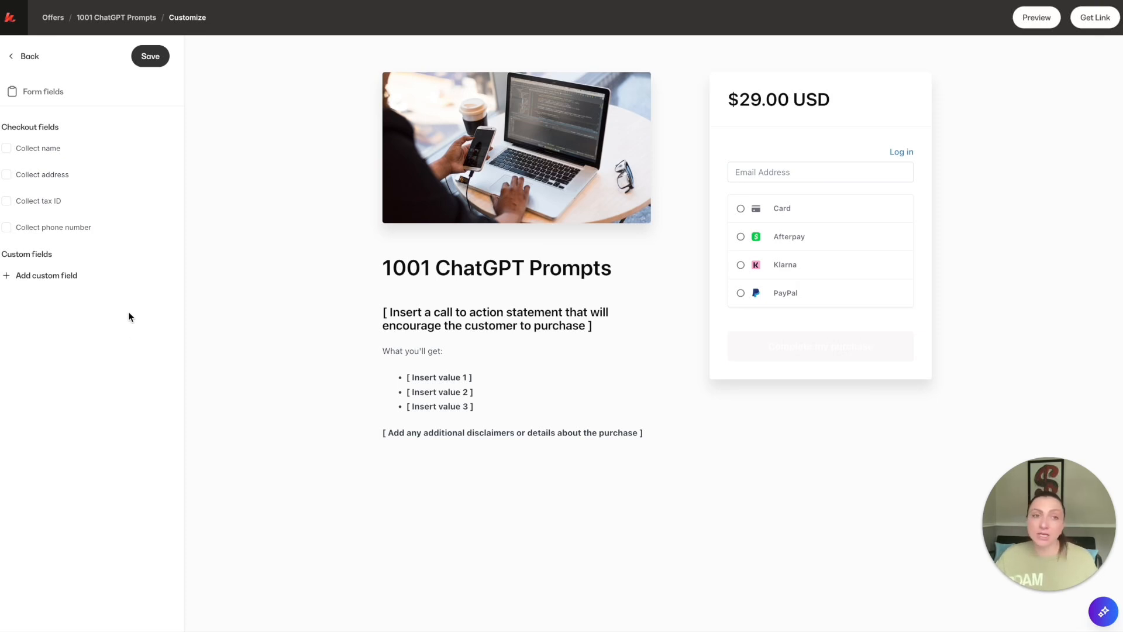
click(6, 148)
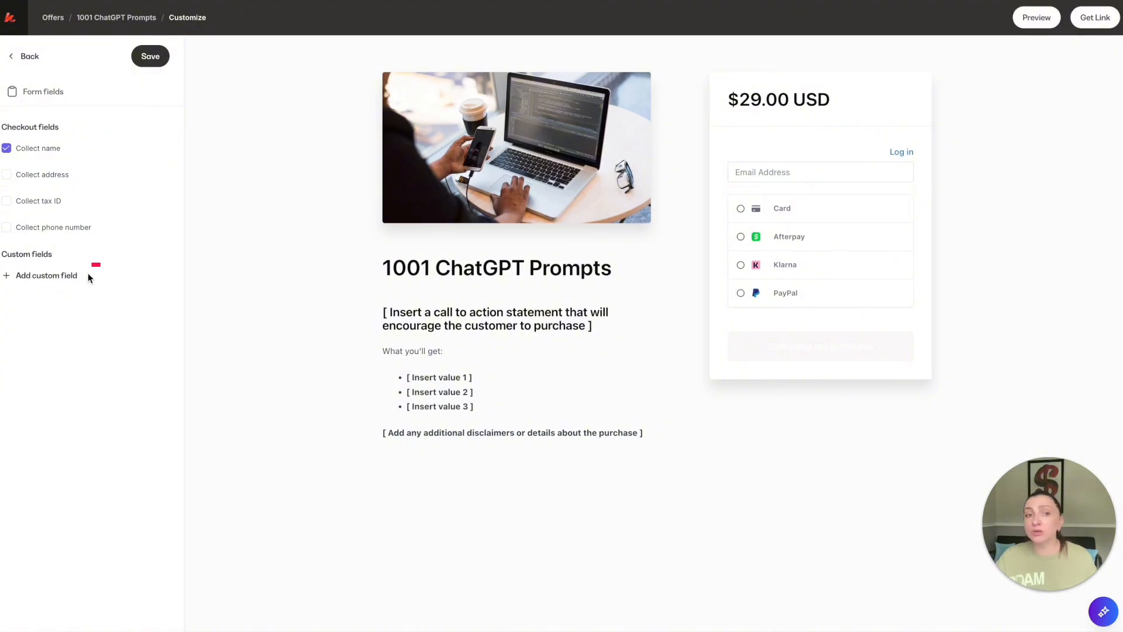
click(62, 275)
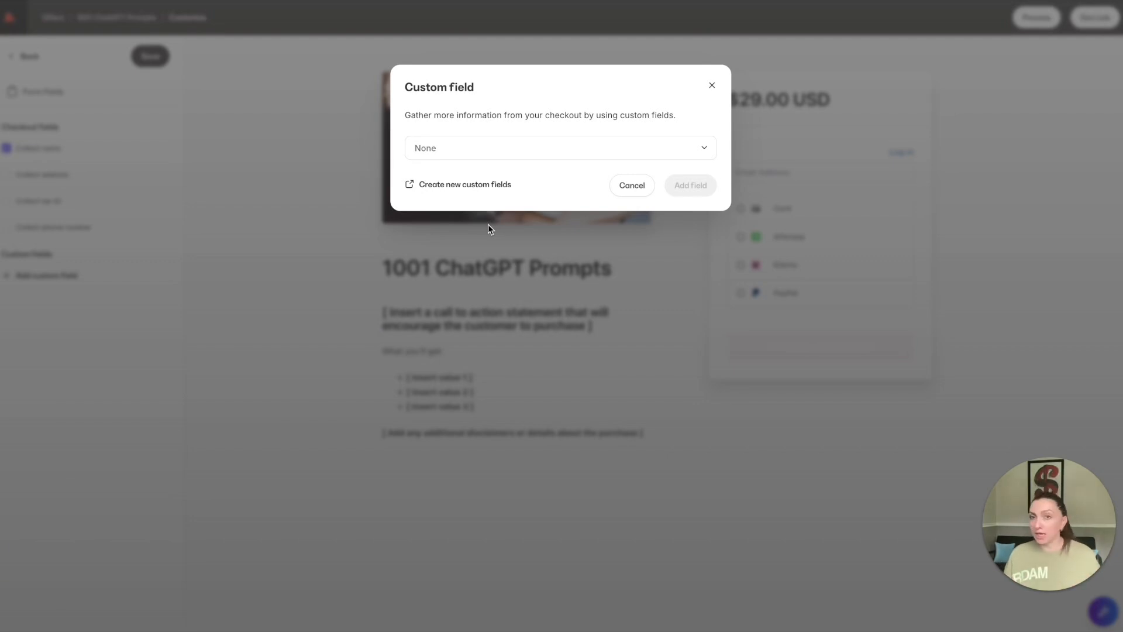
click(712, 88)
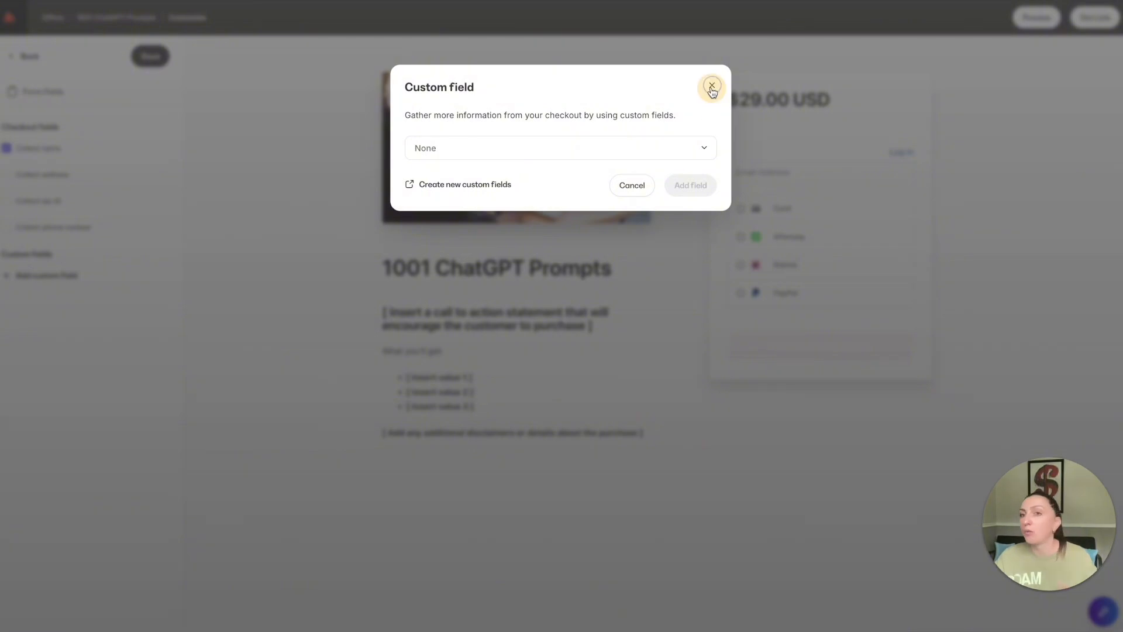
click(713, 86)
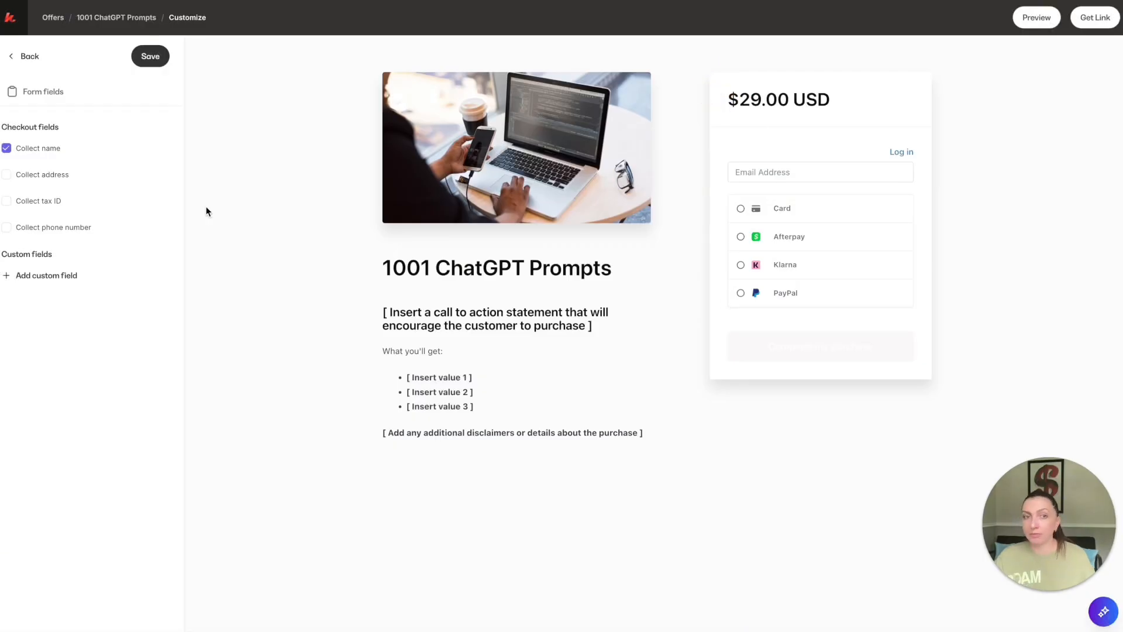
Save the form field settings and expand the Card payment option in the checkout preview
click(156, 61)
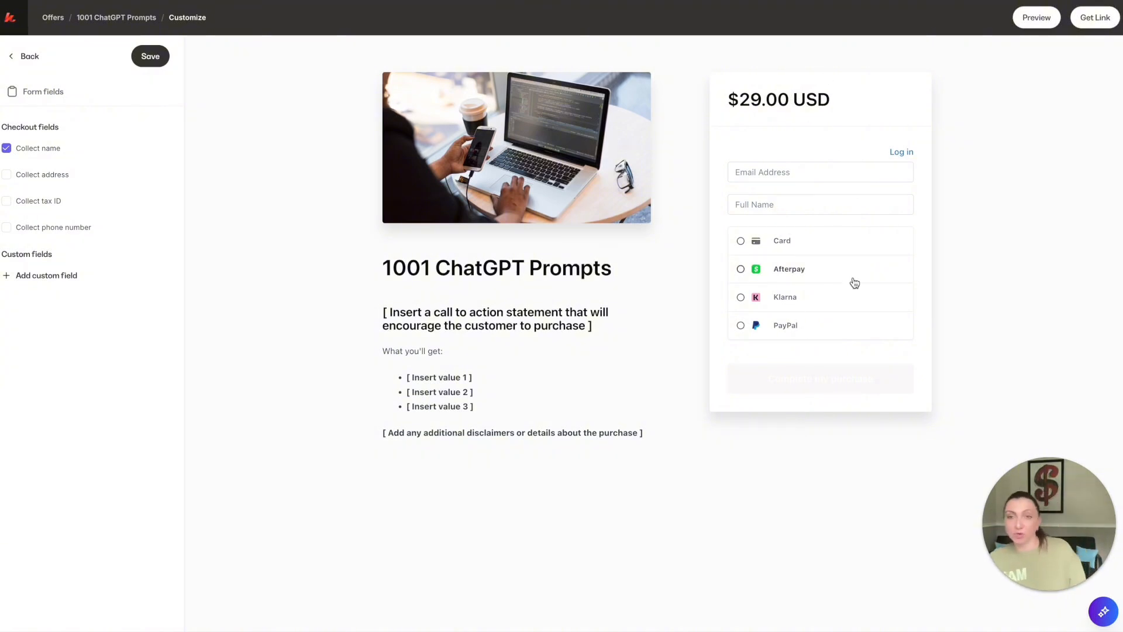
click(812, 243)
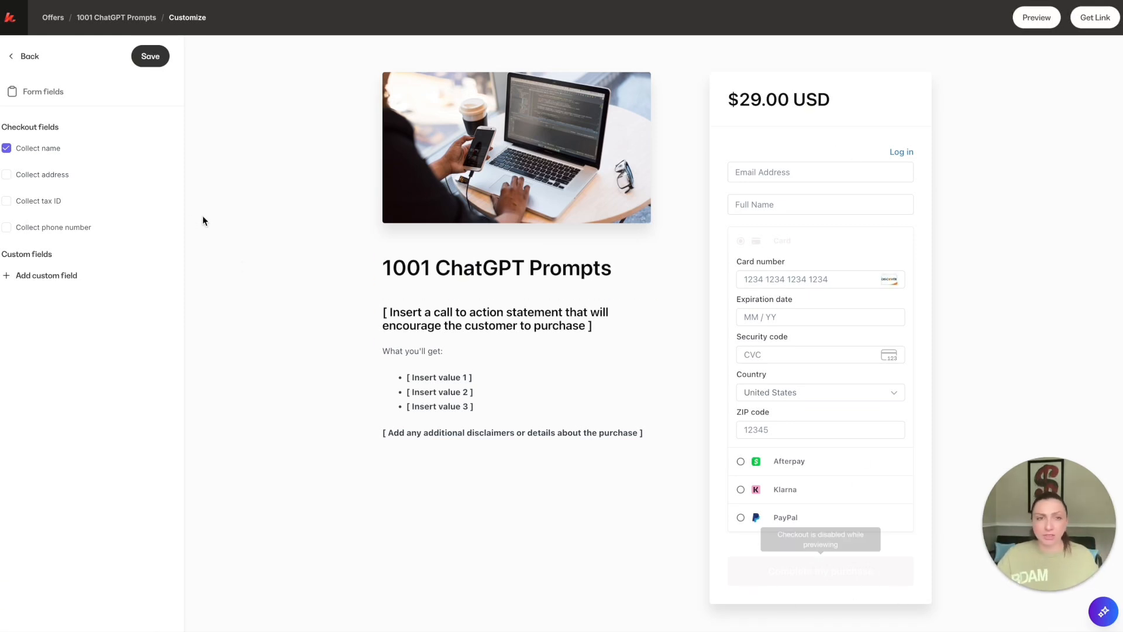
Return to the checkout's design settings and change the action button color to a custom darker mauve-grey shade
click(30, 56)
click(35, 105)
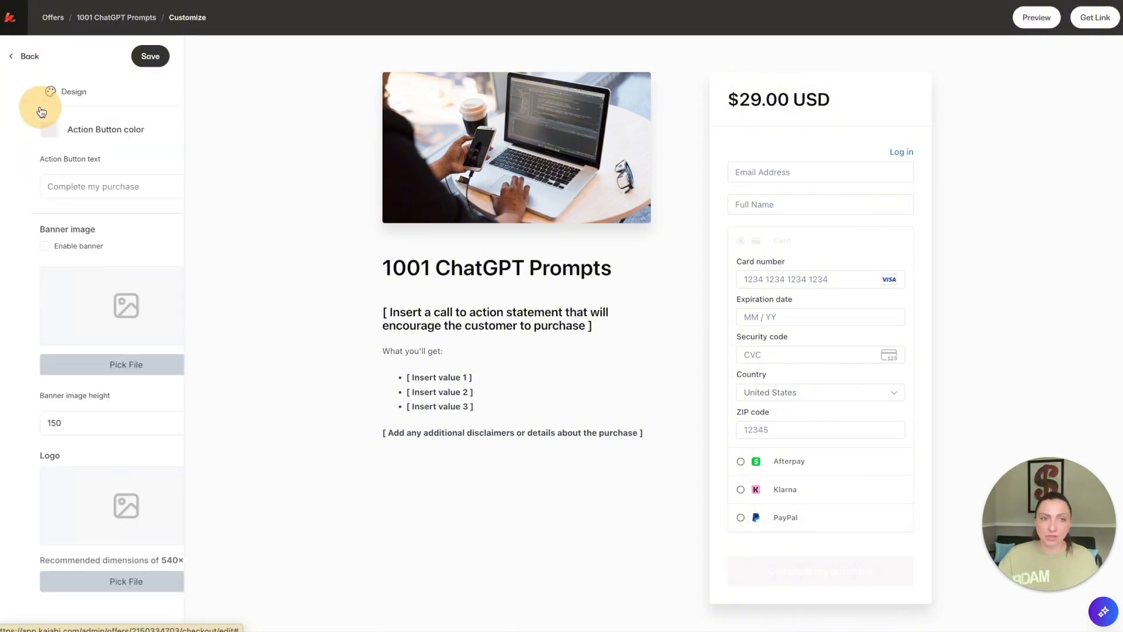
click(11, 129)
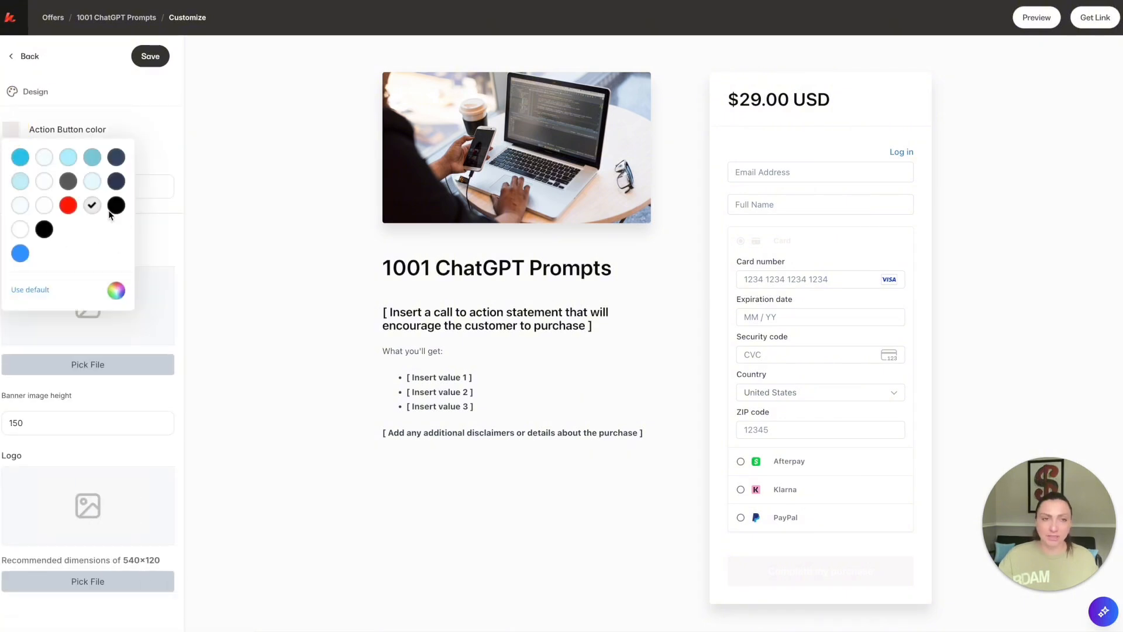
click(117, 291)
drag(150, 155, 151, 169)
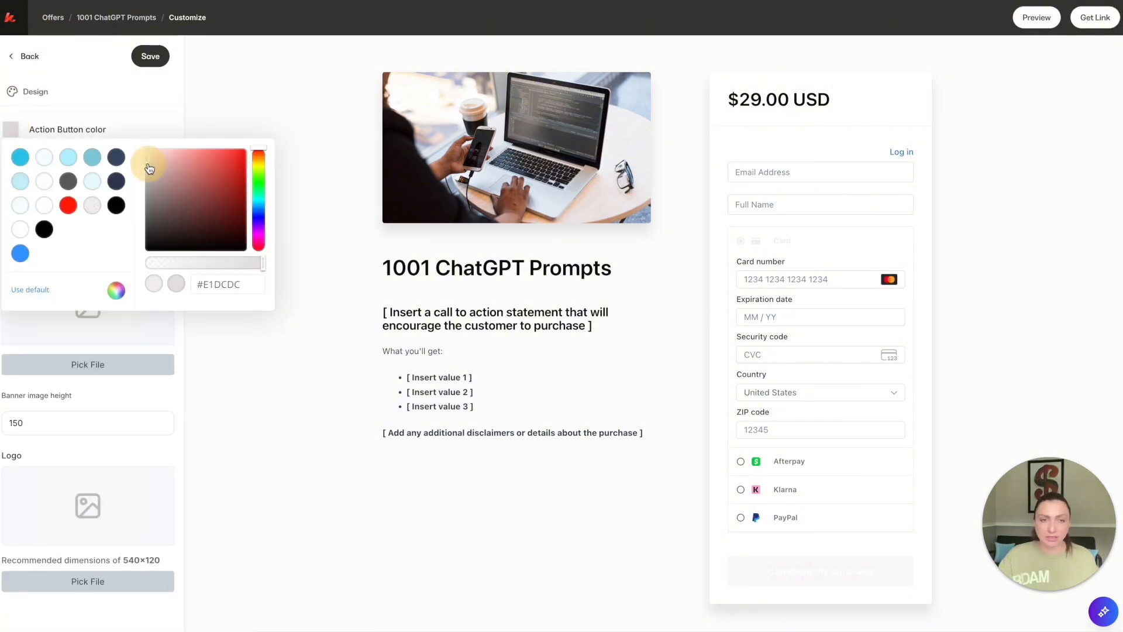
click(265, 251)
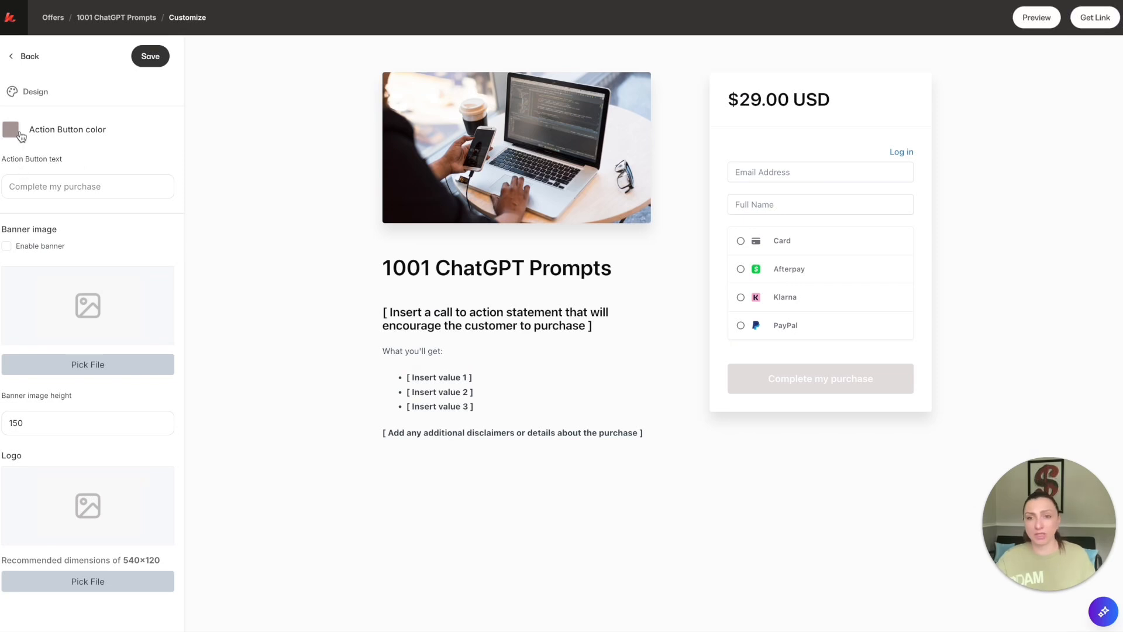
Set the action button text to "PAY NOW" and save the checkout design
click(65, 186)
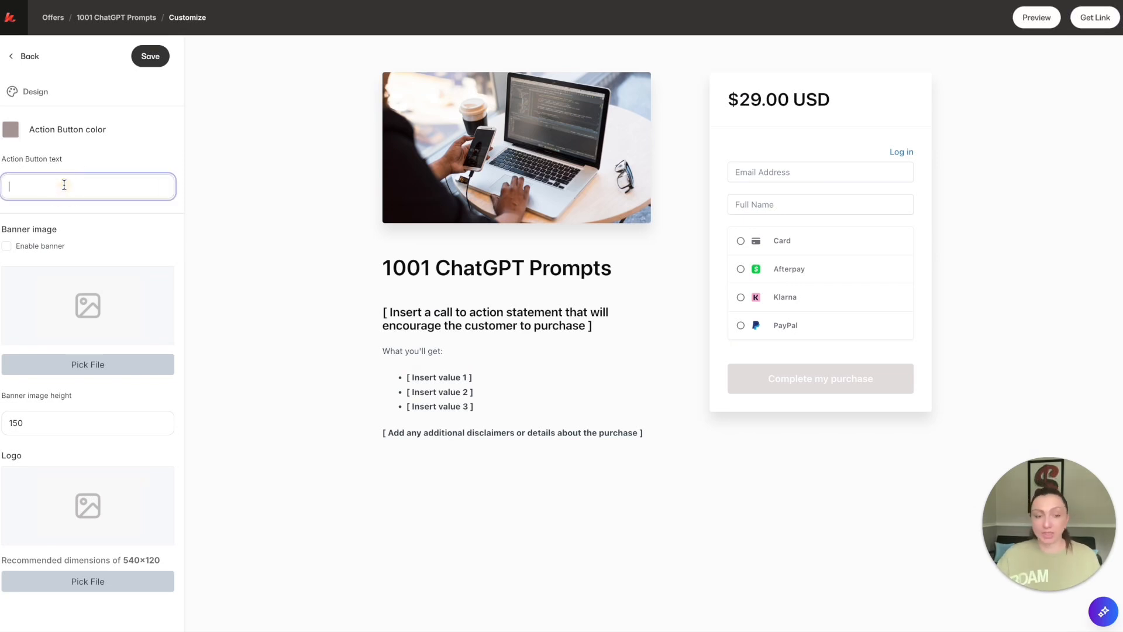
text(PAY NOW)
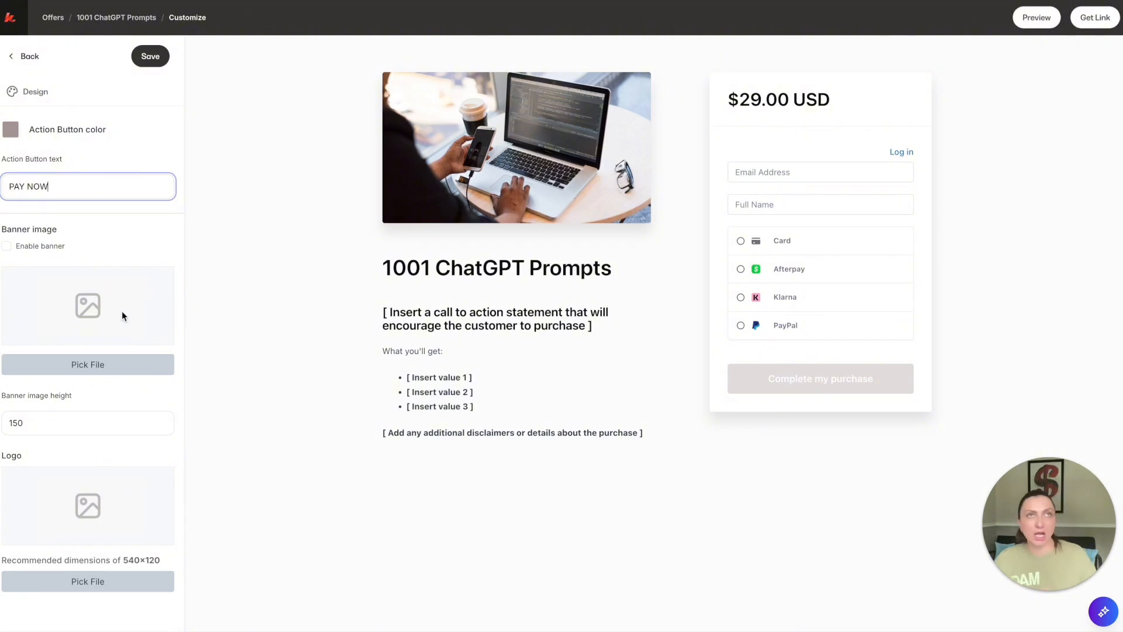
click(152, 56)
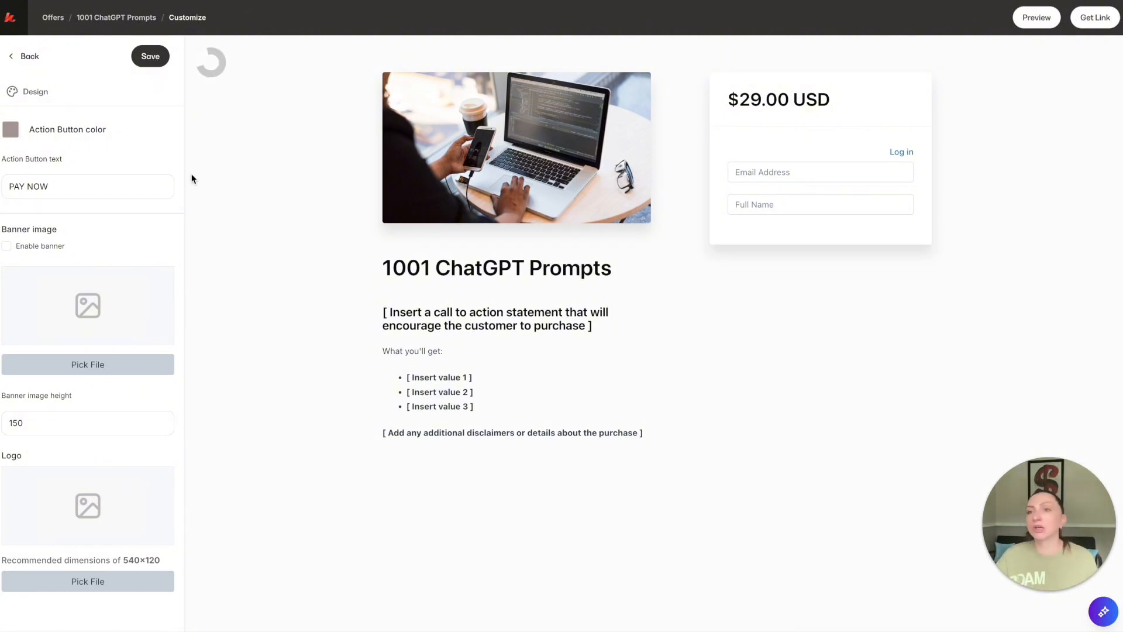